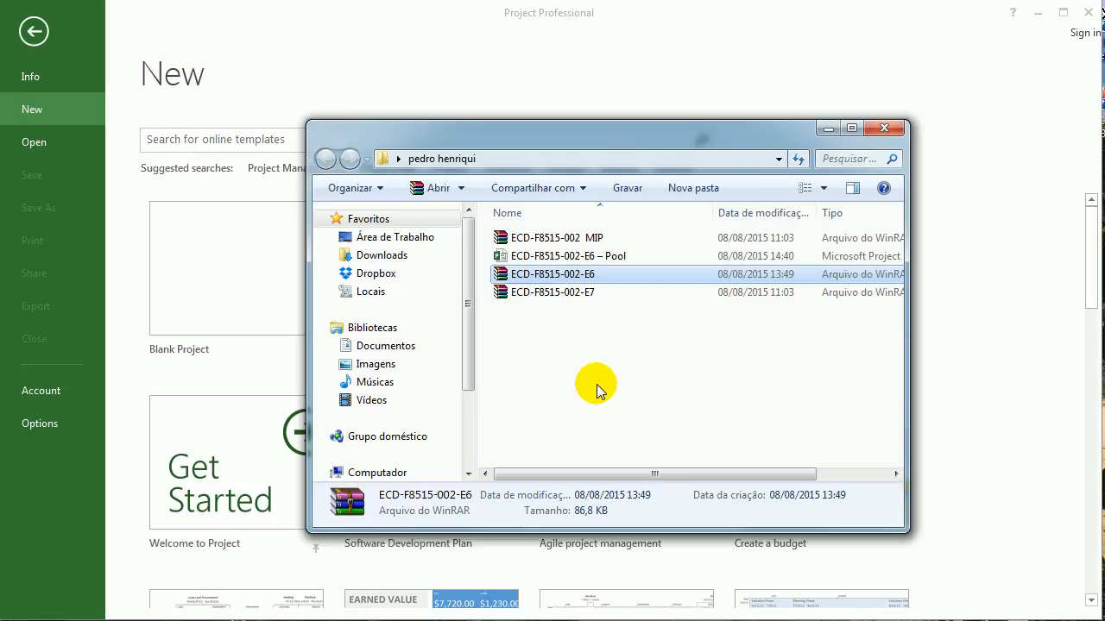
Step: Extract the ECD-F8515-002-E6 archive into its current folder
{"action": "left_click", "coordinate": [598, 390]}
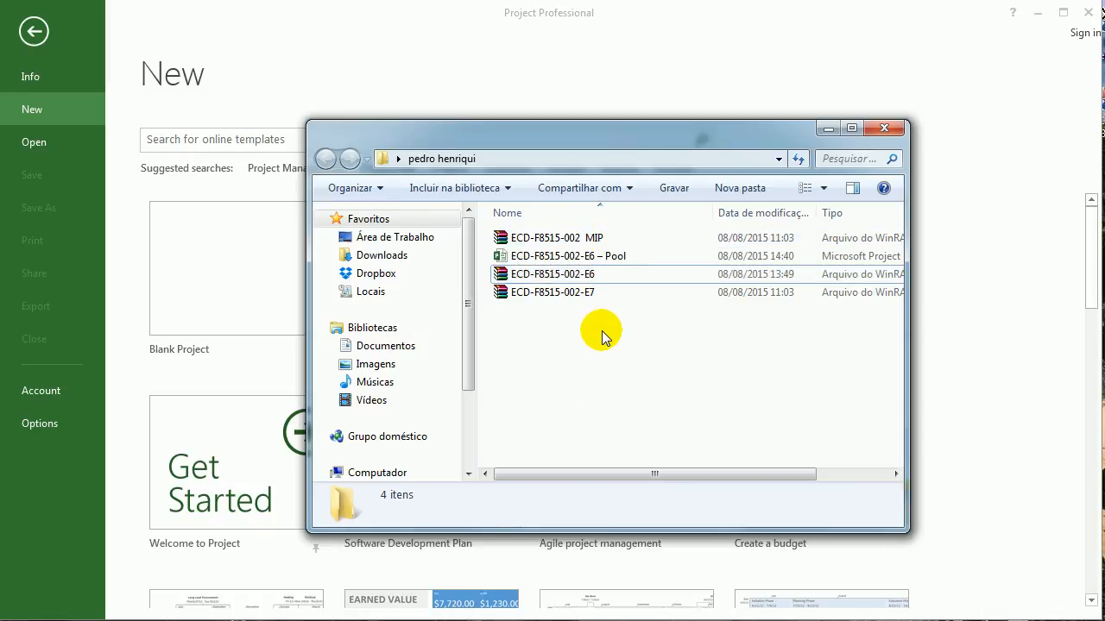
{"action": "right_click", "coordinate": [580, 277]}
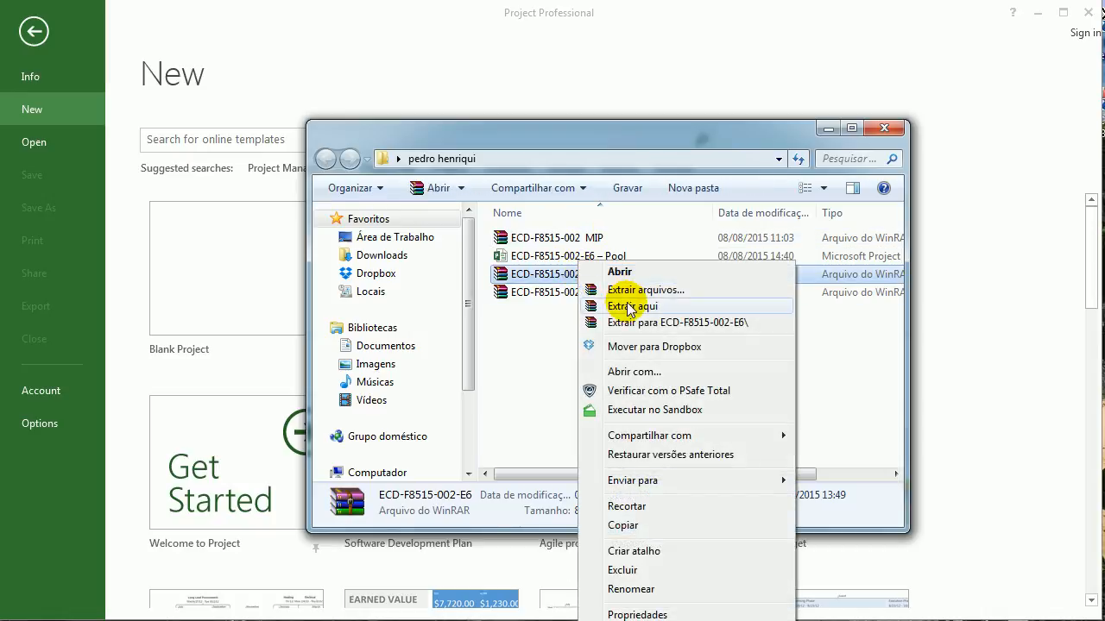
{"action": "left_click", "coordinate": [629, 306]}
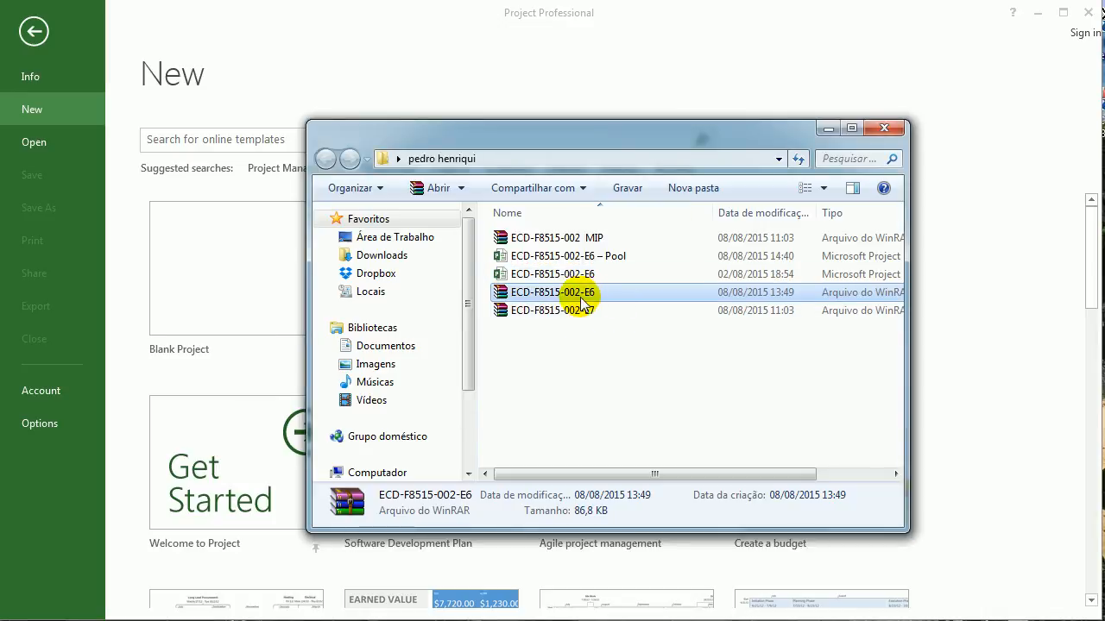
Step: Open the extracted ECD-F8515-002-E6 project, re-establishing its links and opening its resource pool
{"action": "double_click", "coordinate": [592, 277]}
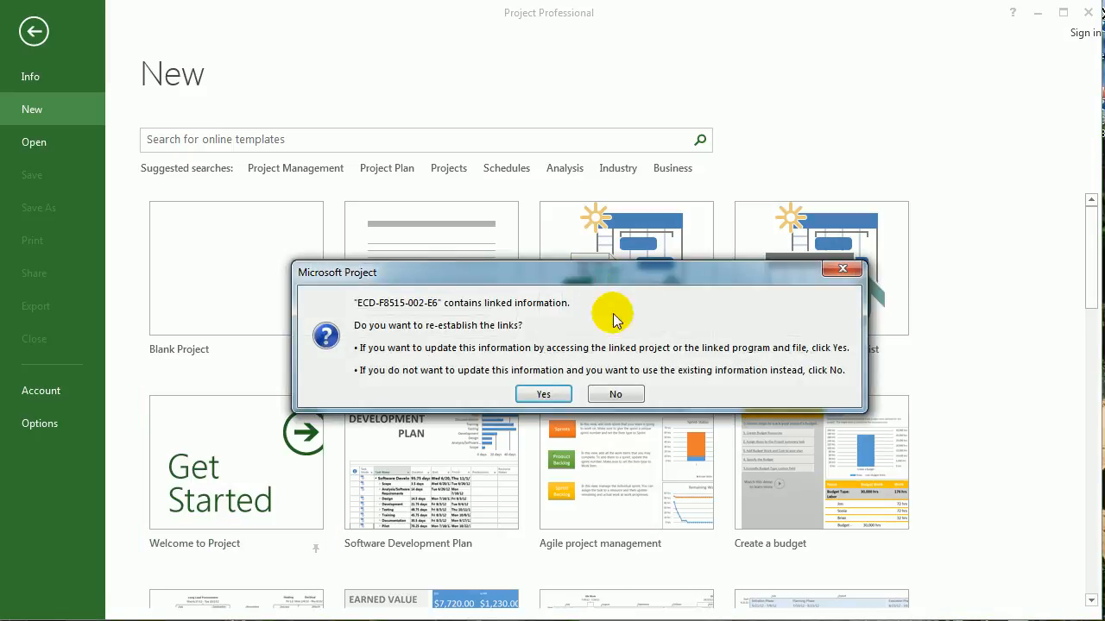
{"action": "left_click", "coordinate": [545, 393]}
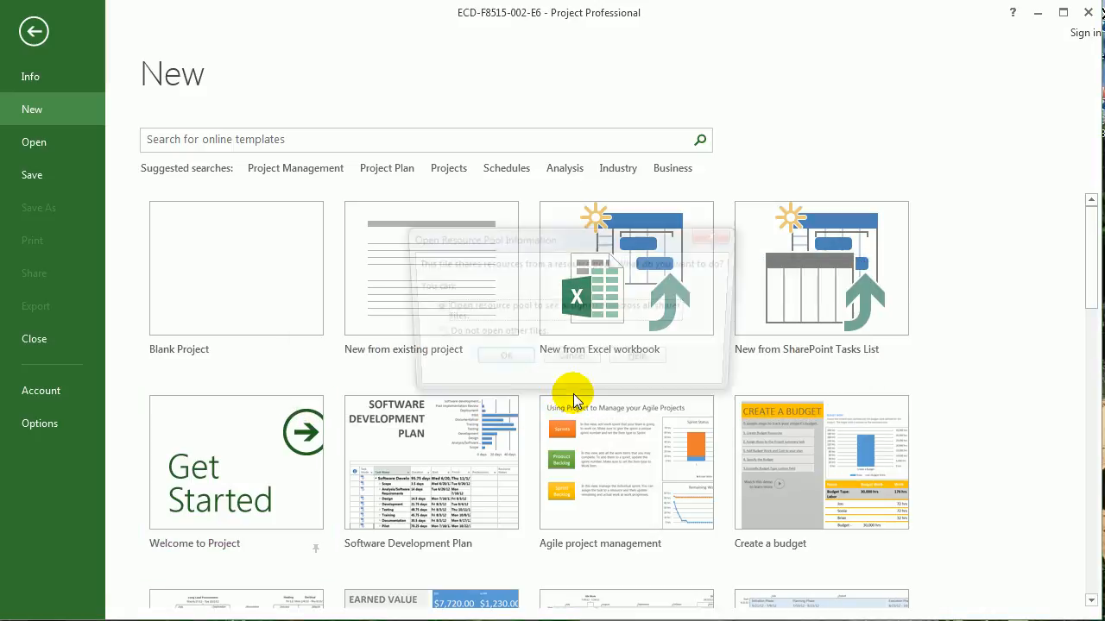
{"action": "left_click", "coordinate": [500, 362]}
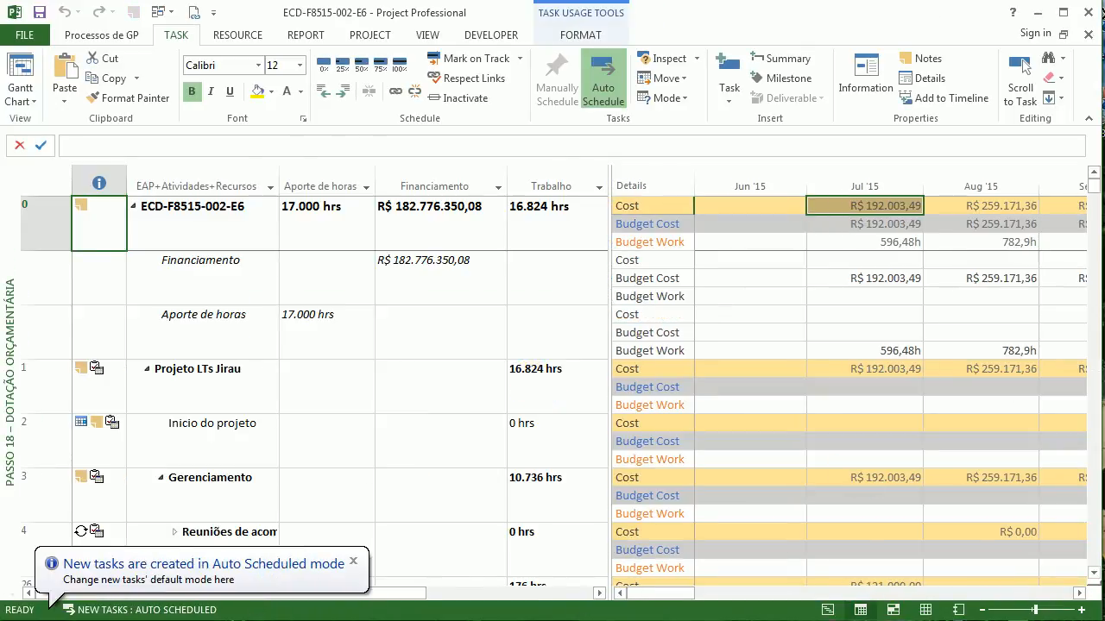
Step: Switch to Notepad, read the questions about the baseline, selling price and steps 17 and 19, and clear the note windows away
{"action": "key", "text": "alt+Tab"}
{"action": "left_click_drag", "start_coordinate": [627, 217], "coordinate": [575, 194]}
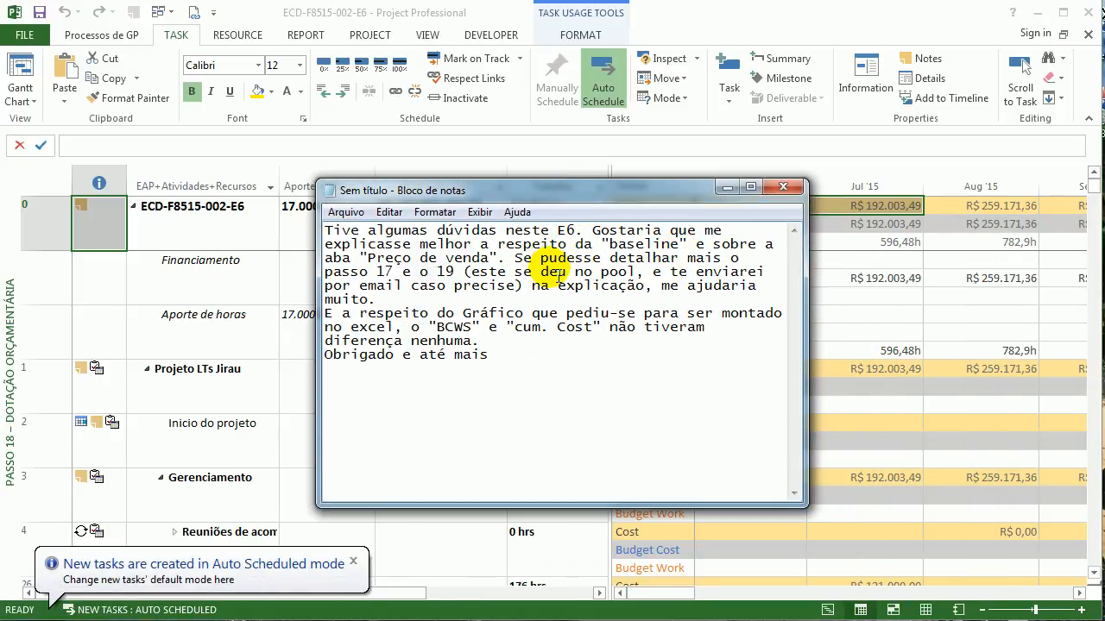
{"action": "left_click_drag", "start_coordinate": [627, 245], "coordinate": [675, 249]}
{"action": "left_click", "coordinate": [781, 245]}
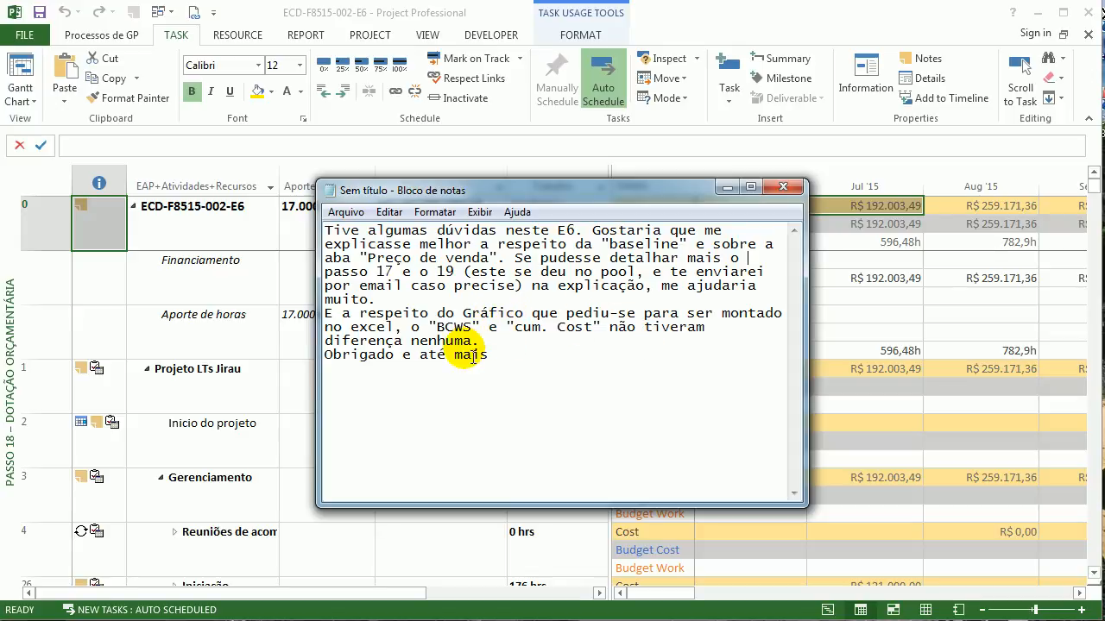
{"action": "left_click", "coordinate": [728, 187]}
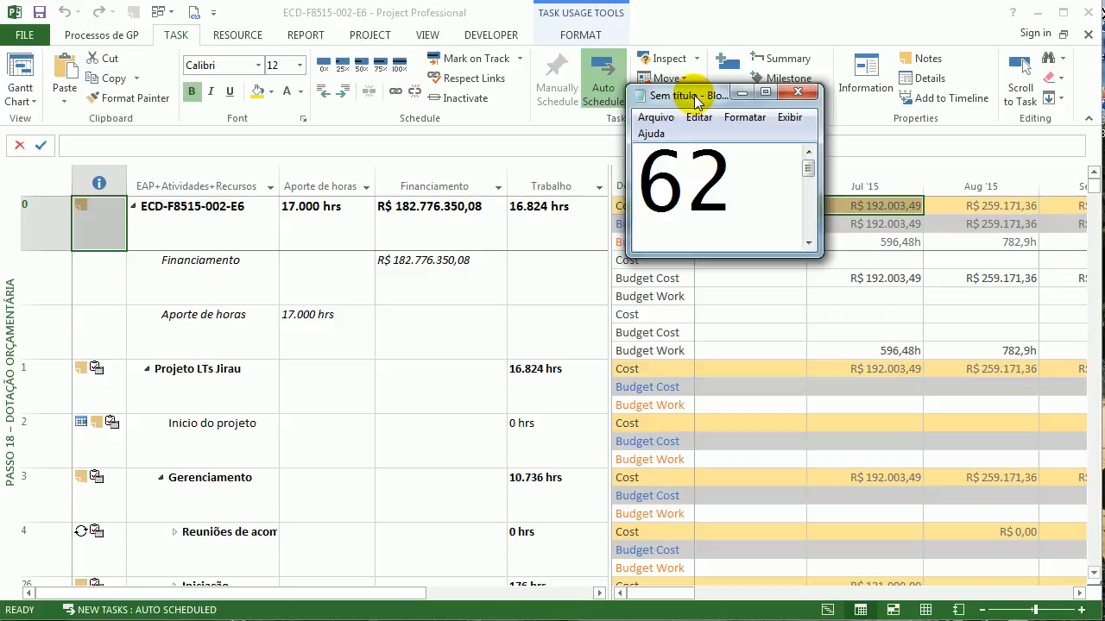
{"action": "left_click_drag", "start_coordinate": [698, 102], "coordinate": [1104, 233]}
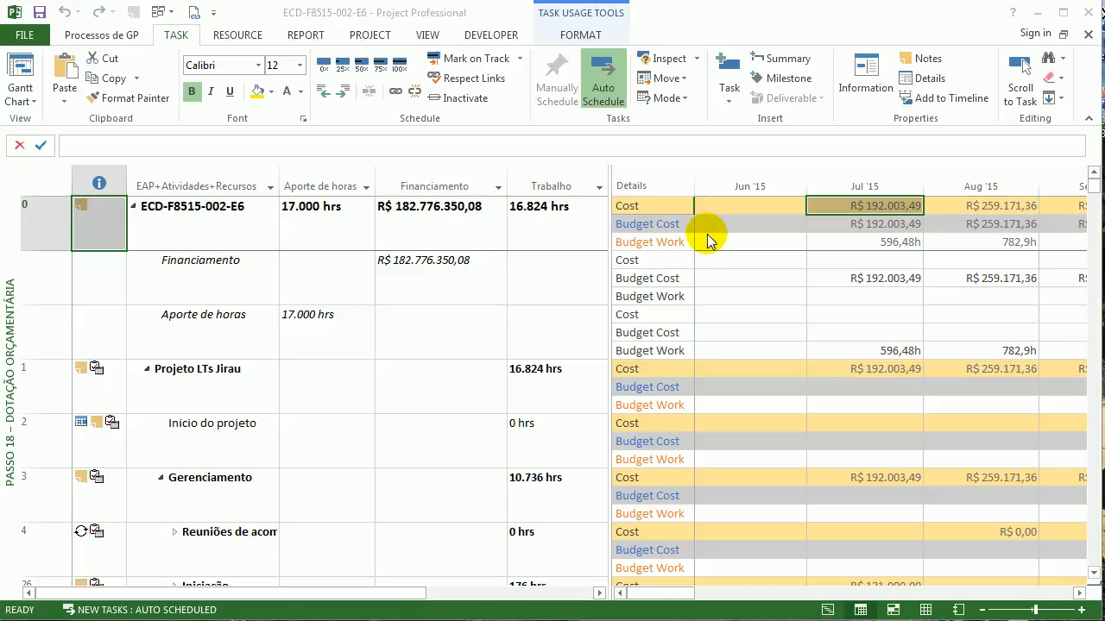
Step: Check the resource sharing settings of the ECD-F8515-002-E6 project and close them without changes
{"action": "left_click", "coordinate": [17, 238]}
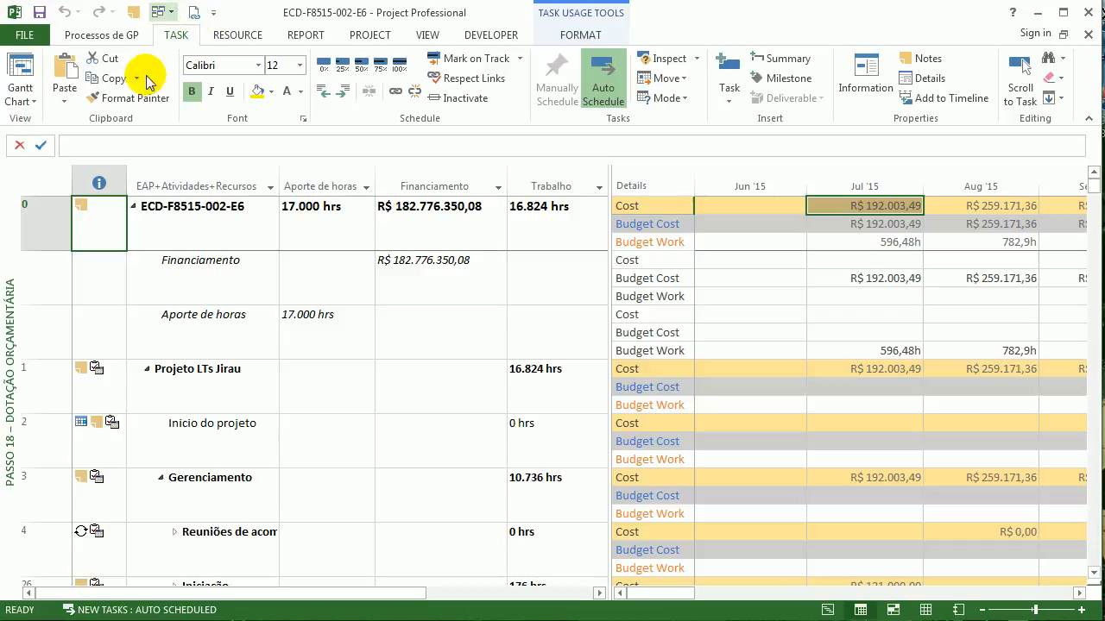
{"action": "left_click", "coordinate": [250, 37]}
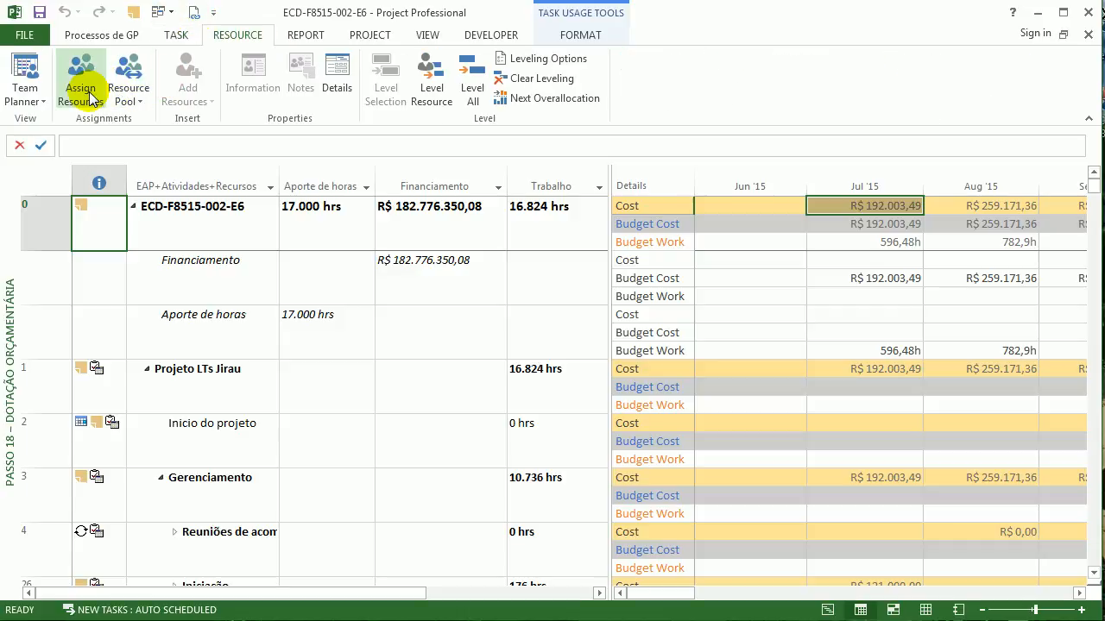
{"action": "left_click", "coordinate": [128, 94]}
{"action": "left_click", "coordinate": [134, 117]}
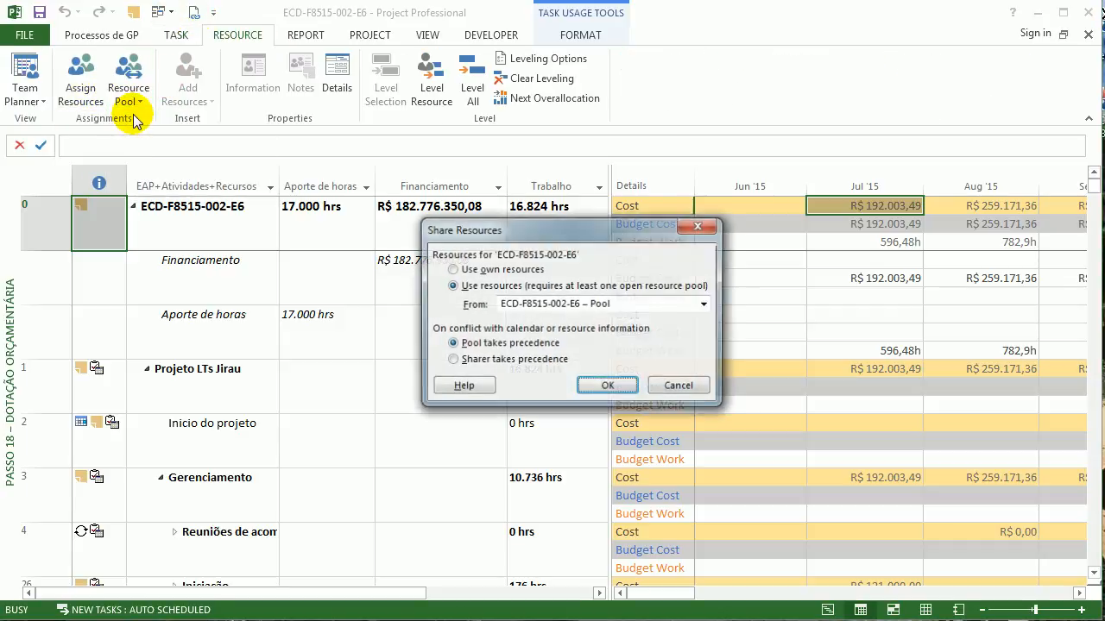
{"action": "left_click", "coordinate": [698, 227]}
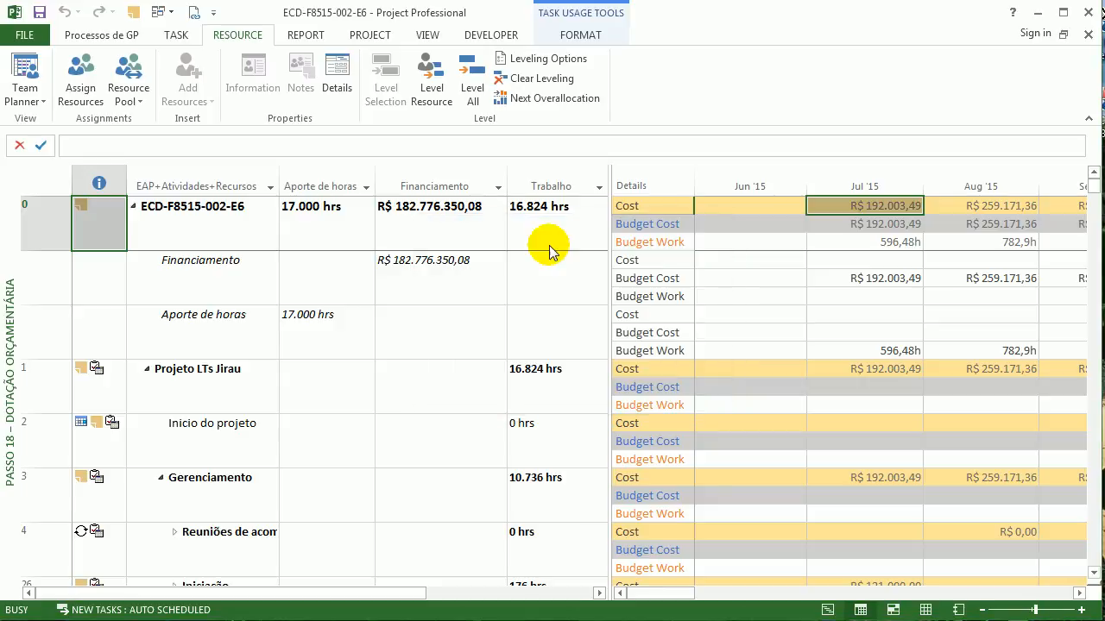
Step: Inspect the project's assignable resources and its list of external links, closing both dialogs unchanged
{"action": "left_click", "coordinate": [71, 99]}
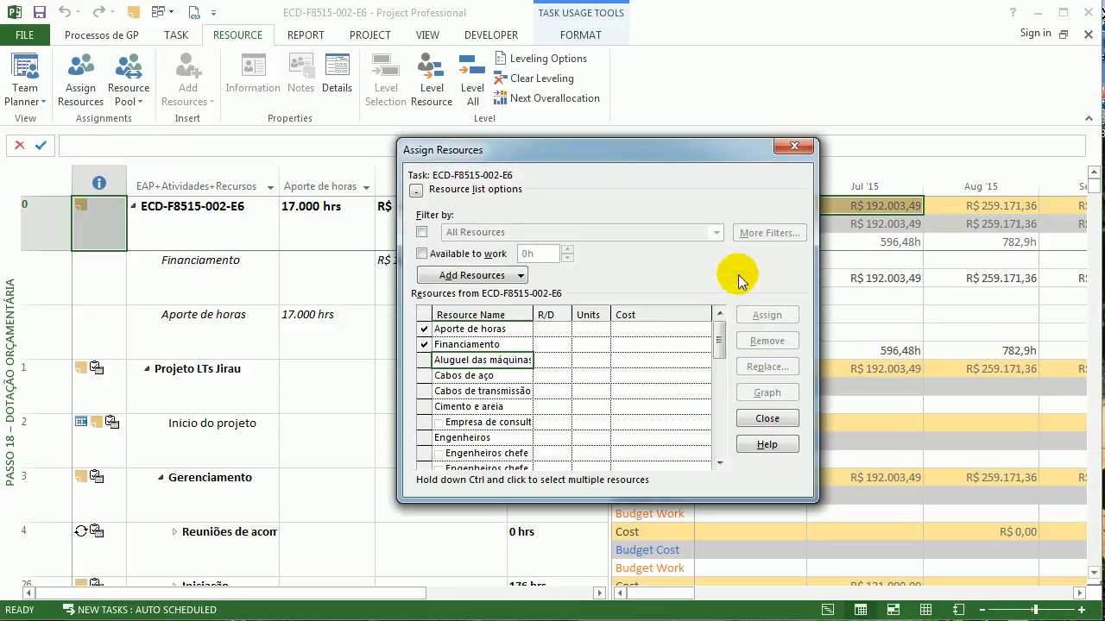
{"action": "left_click", "coordinate": [809, 149]}
{"action": "left_click", "coordinate": [192, 12]}
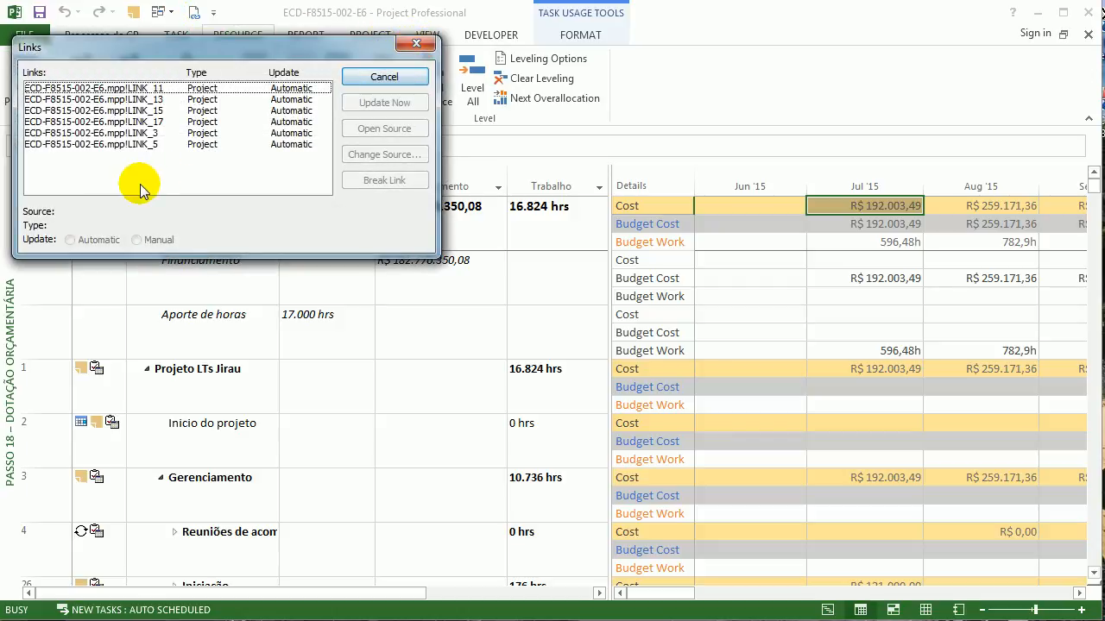
{"action": "left_click", "coordinate": [416, 43]}
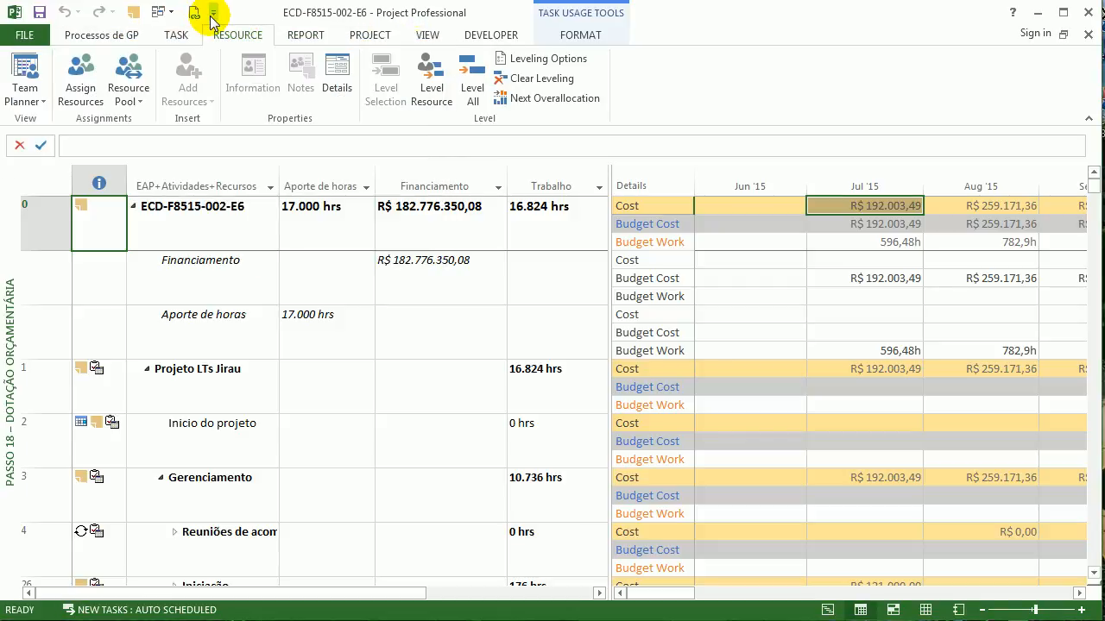
Step: Switch to the ECD-F8515-002-E6 – Pool file and try to break its resource sharing link to ECD-F8515-002-E5
{"action": "left_click", "coordinate": [171, 13]}
{"action": "left_click", "coordinate": [181, 55]}
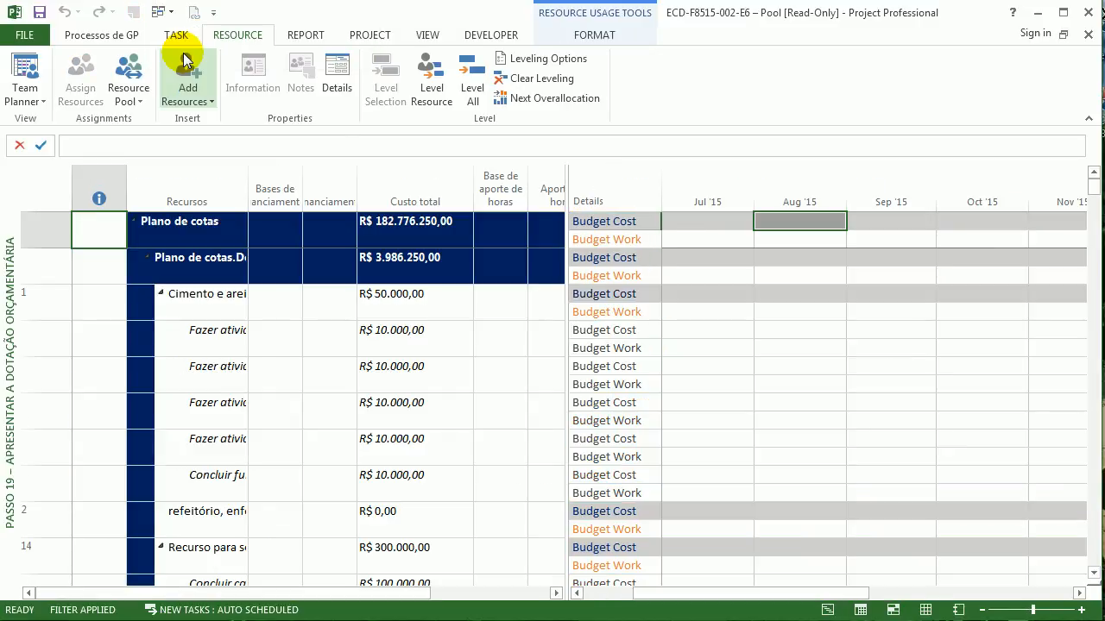
{"action": "left_click", "coordinate": [129, 95]}
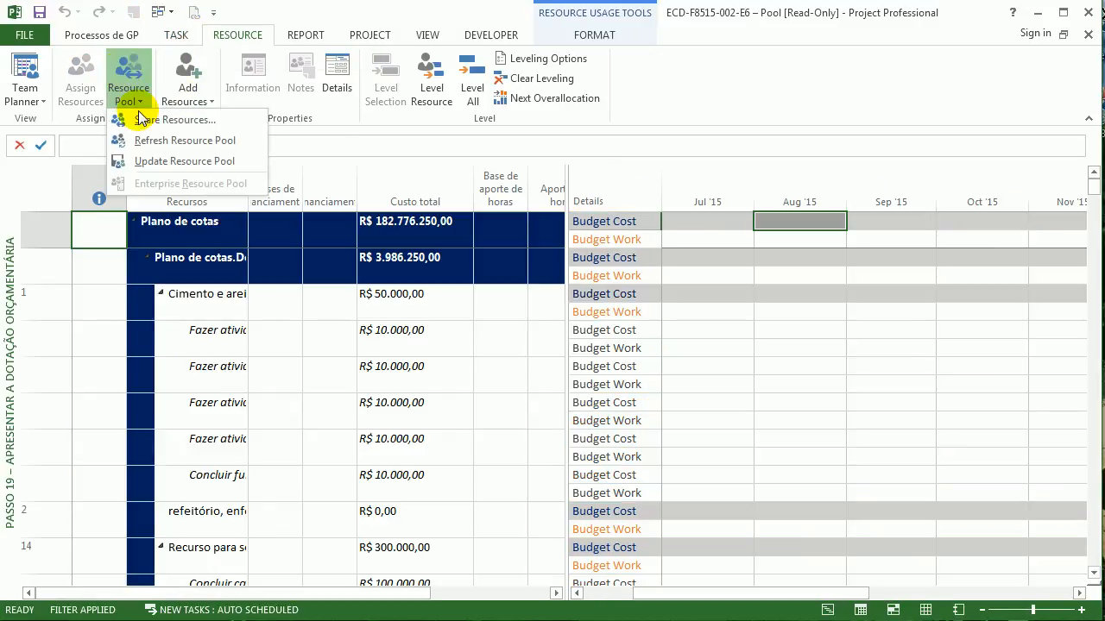
{"action": "left_click", "coordinate": [141, 118]}
{"action": "left_click", "coordinate": [590, 251]}
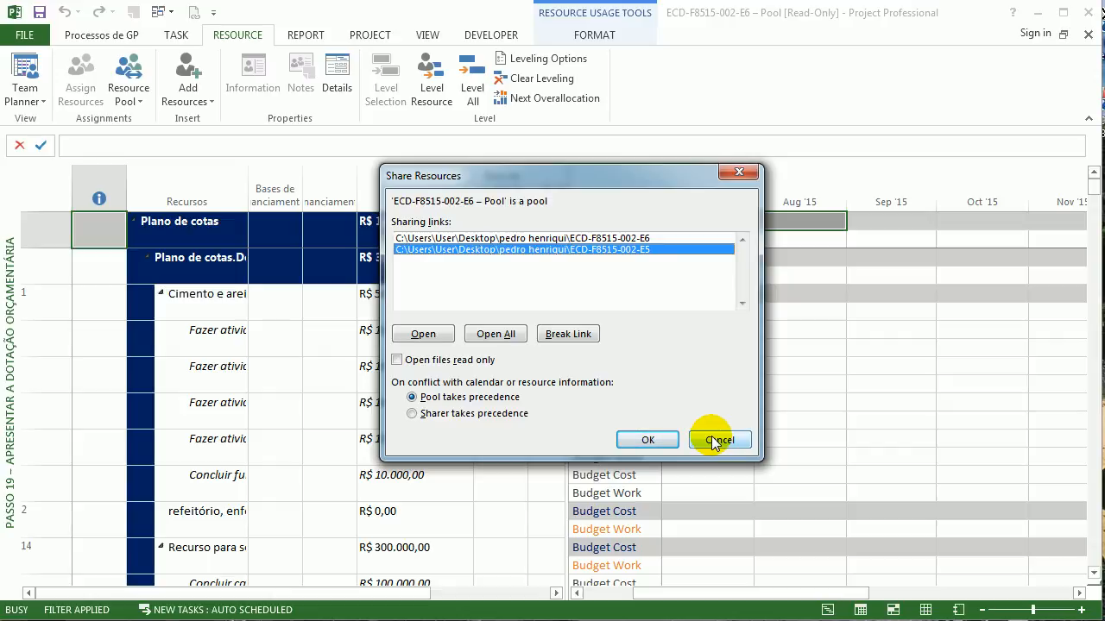
{"action": "left_click", "coordinate": [588, 328]}
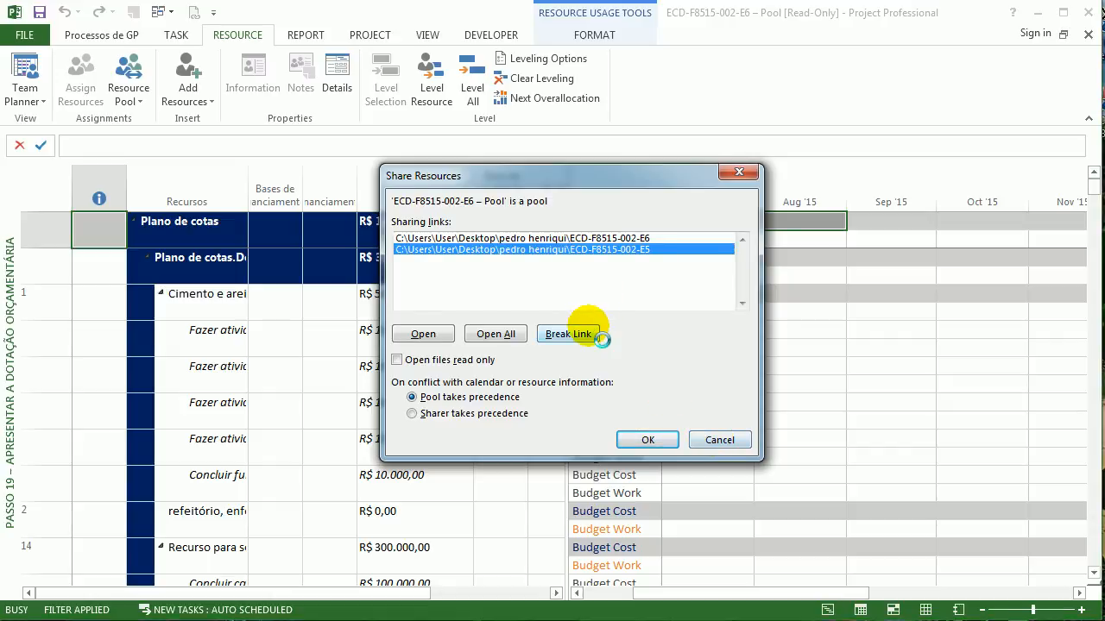
Step: Recheck the pool's sharing links, selecting the ECD-F8515-002-E5 entry, and leave without changes
{"action": "left_click", "coordinate": [129, 95]}
{"action": "left_click", "coordinate": [151, 118]}
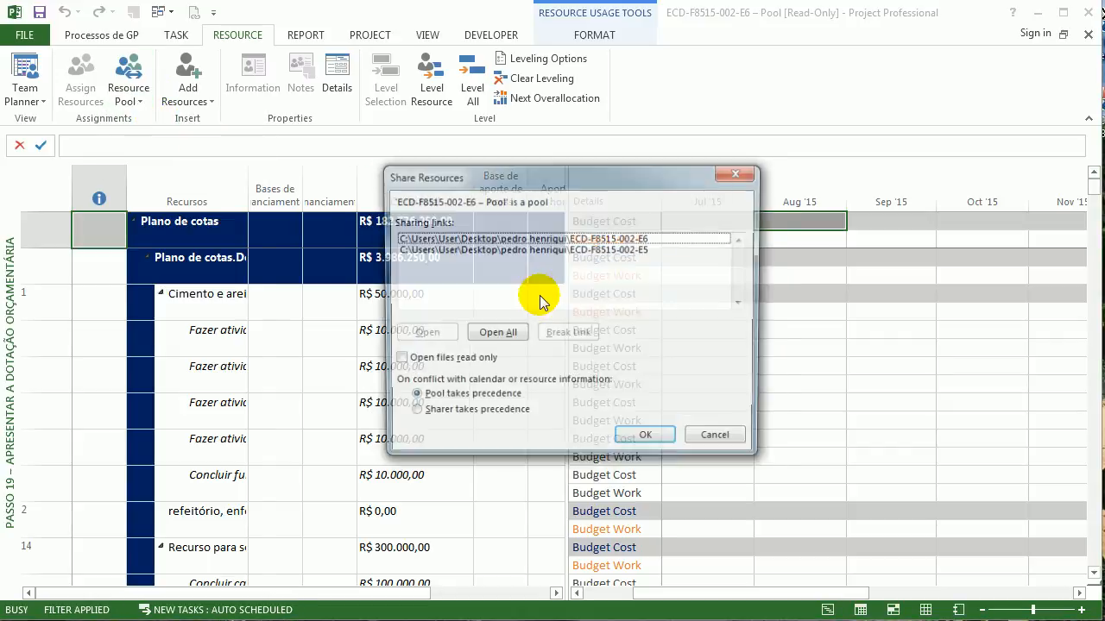
{"action": "left_click", "coordinate": [582, 249]}
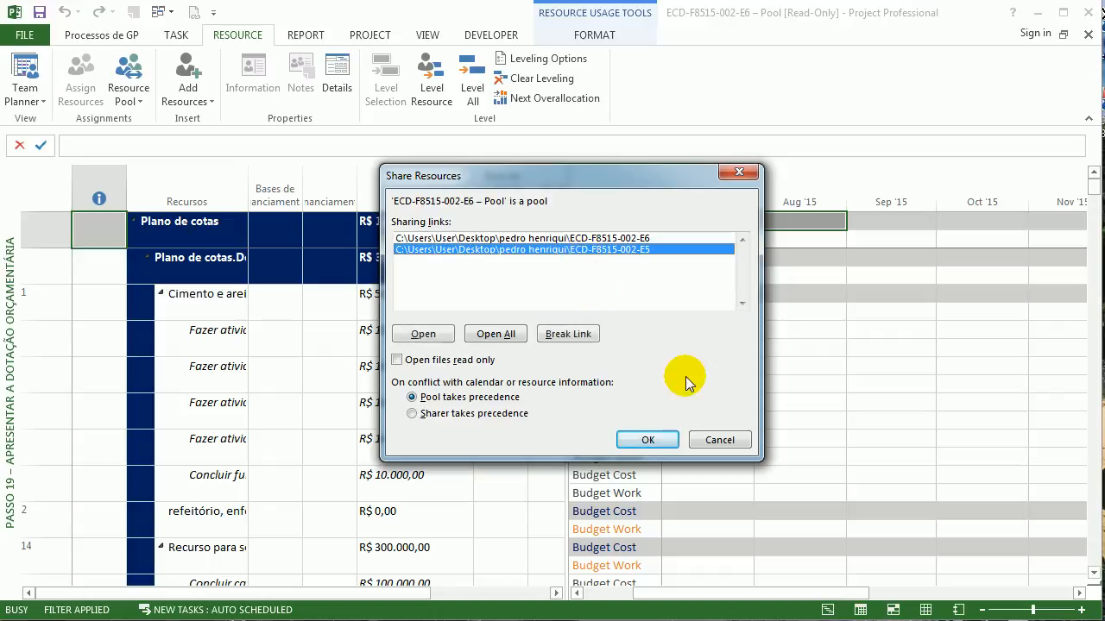
{"action": "left_click", "coordinate": [717, 441]}
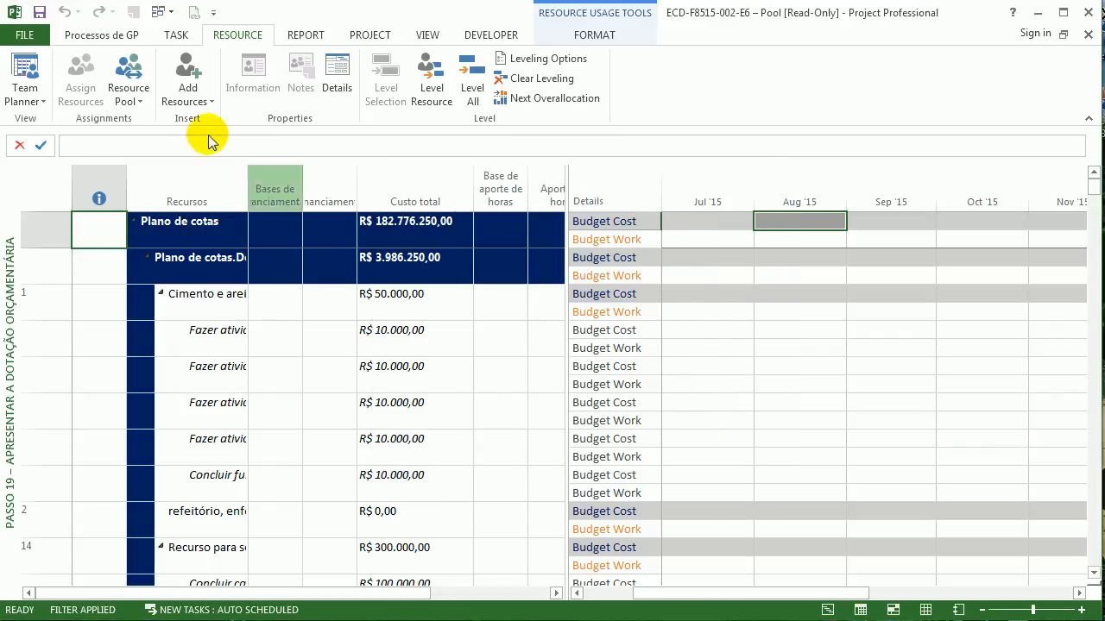
Step: Return to the ECD-F8515-002-E6 project and set it to use resources from ECD-F8515-002-E6 – Pool, with the pool taking precedence
{"action": "left_click", "coordinate": [158, 12]}
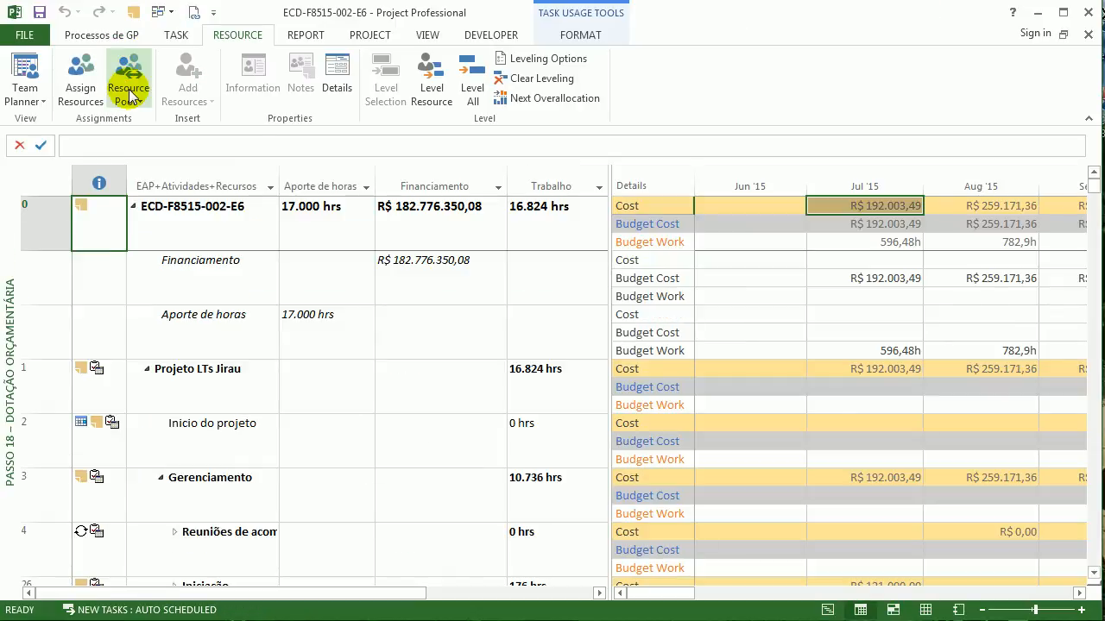
{"action": "left_click", "coordinate": [126, 91]}
{"action": "left_click", "coordinate": [164, 116]}
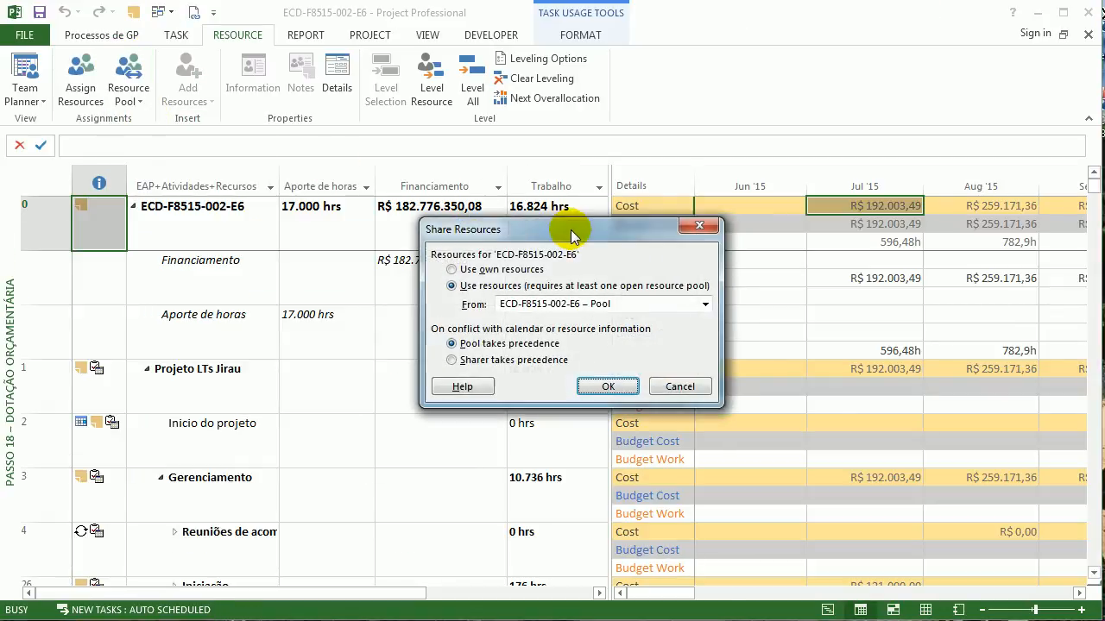
{"action": "left_click", "coordinate": [601, 306]}
{"action": "left_click", "coordinate": [604, 316]}
{"action": "left_click", "coordinate": [609, 384]}
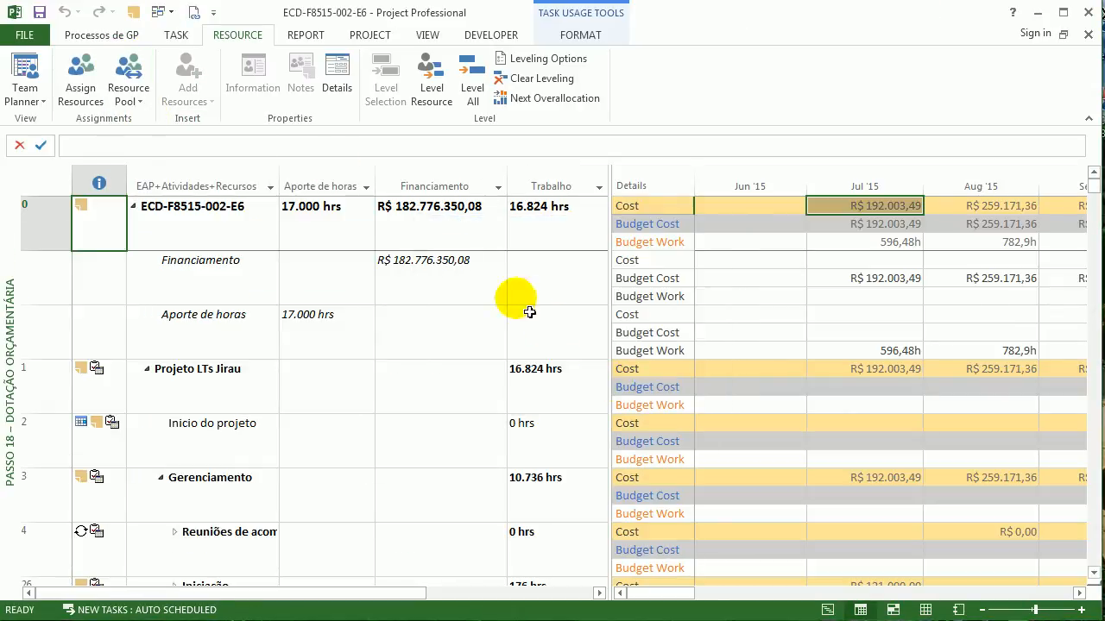
Step: Switch to the ECD-F8515-002-E6 – Pool file and apply the view Passo 08A – Alteração da Lista de Recursos
{"action": "left_click", "coordinate": [158, 12]}
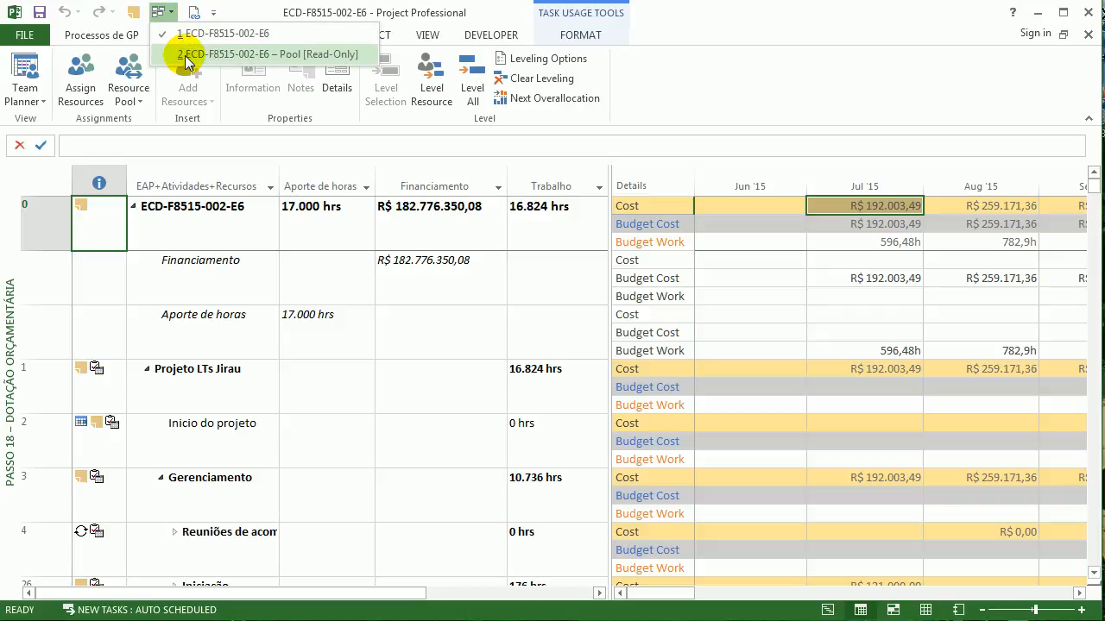
{"action": "left_click", "coordinate": [188, 55]}
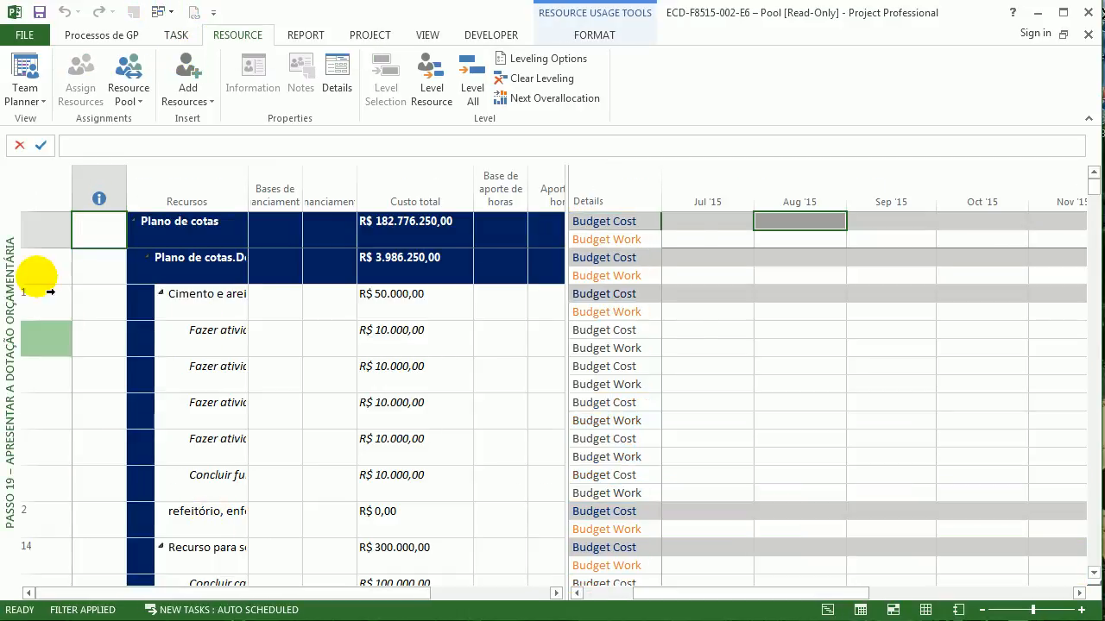
{"action": "right_click", "coordinate": [13, 239]}
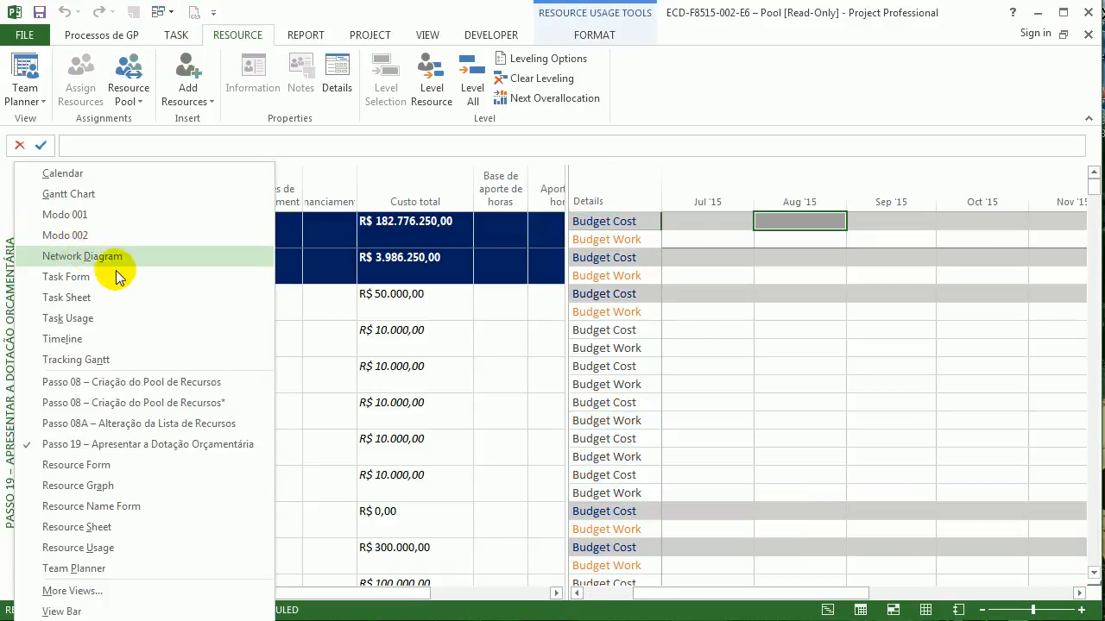
{"action": "left_click", "coordinate": [182, 423]}
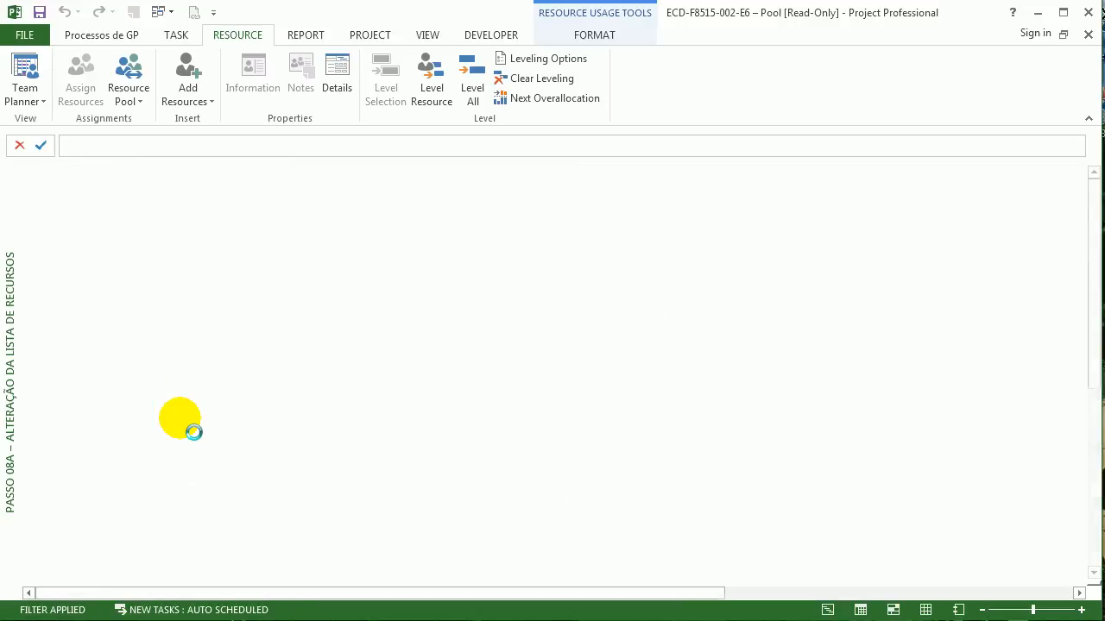
Step: Open the definition of the resource table Passo 08A – Alteração da lista de Recursos and check which field Classe de custeio uses
{"action": "left_click", "coordinate": [426, 38]}
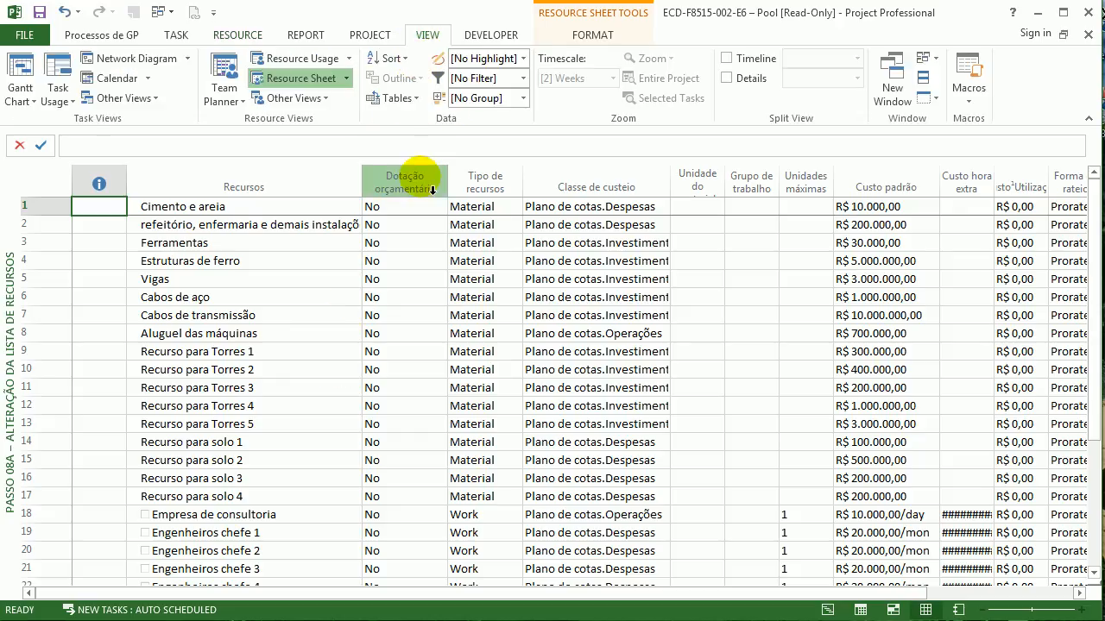
{"action": "left_click", "coordinate": [403, 99]}
{"action": "left_click", "coordinate": [416, 430]}
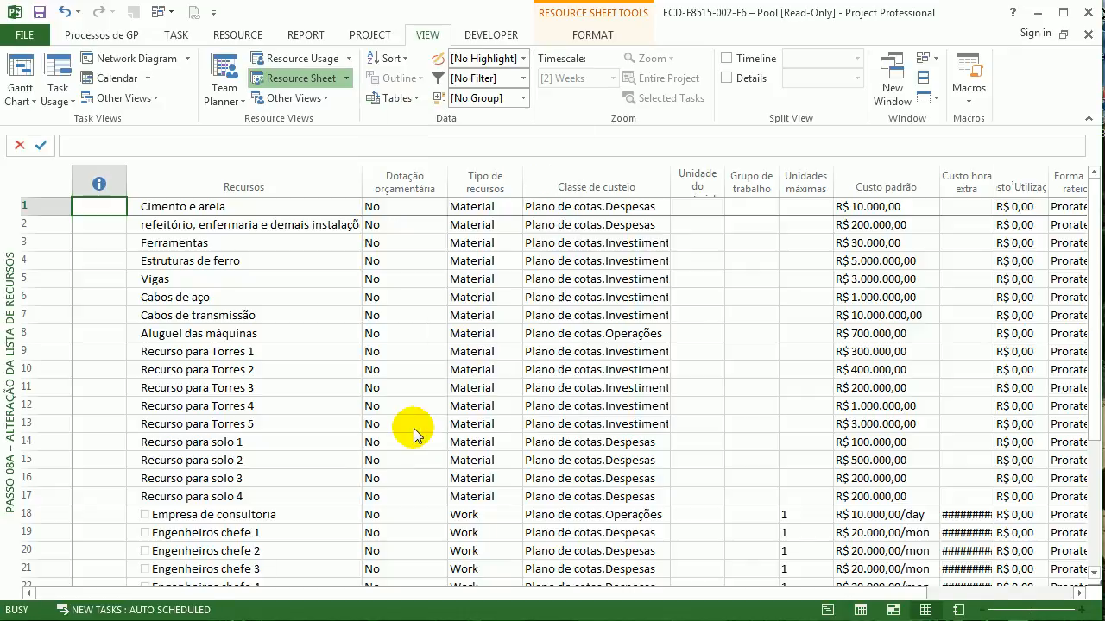
{"action": "left_click", "coordinate": [695, 283]}
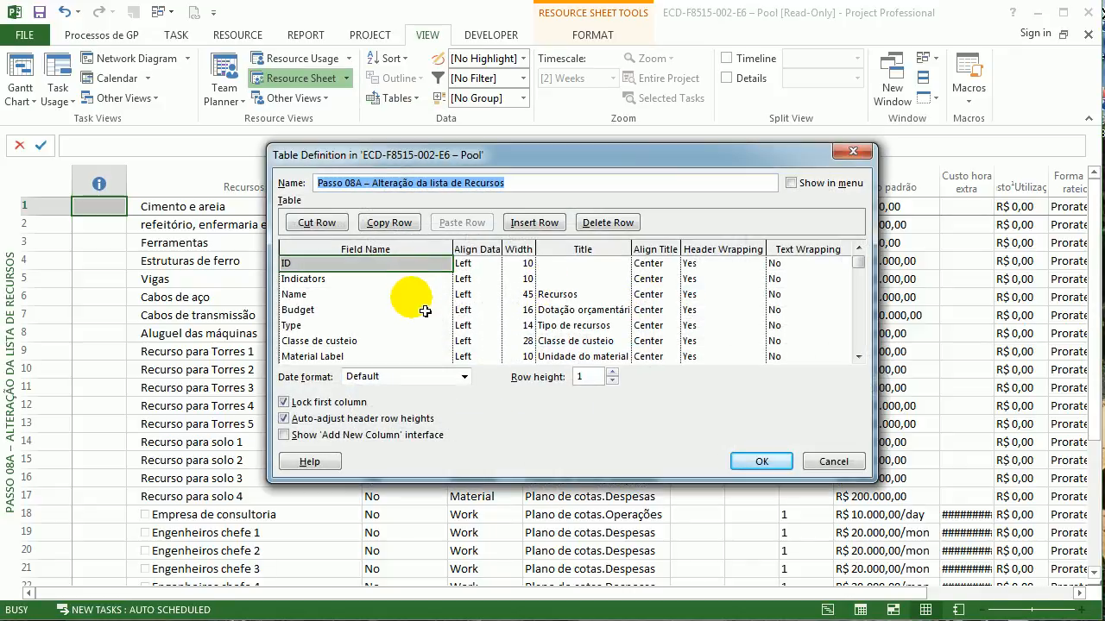
{"action": "left_click", "coordinate": [413, 297]}
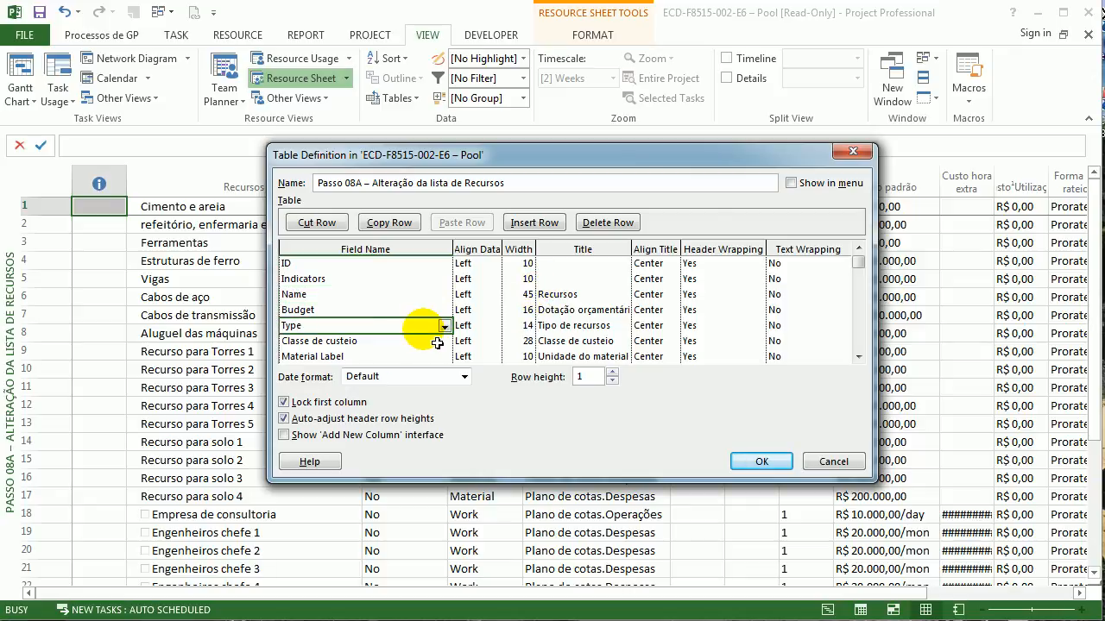
{"action": "left_click", "coordinate": [438, 341]}
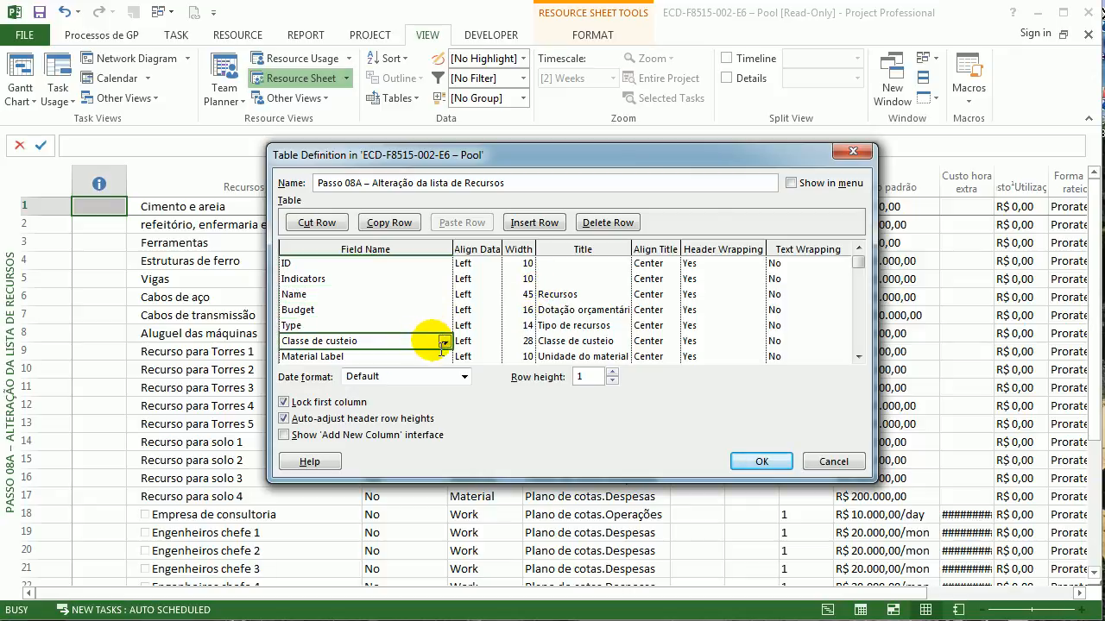
{"action": "left_click", "coordinate": [443, 342]}
{"action": "left_click", "coordinate": [444, 342]}
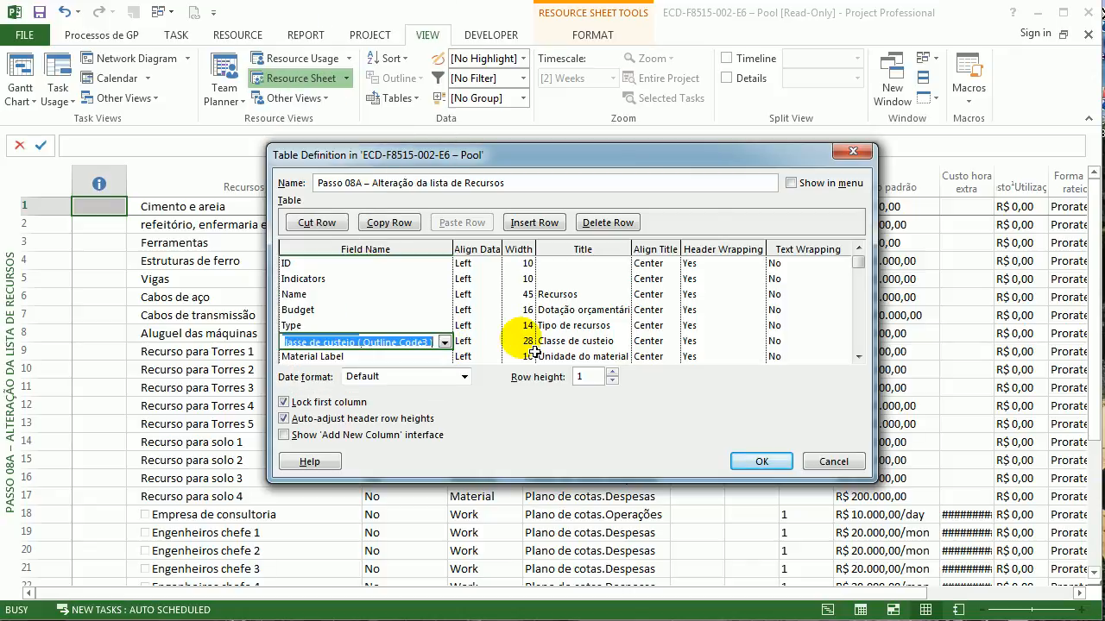
{"action": "left_click", "coordinate": [492, 341]}
{"action": "left_click", "coordinate": [364, 344]}
{"action": "left_click", "coordinate": [365, 358]}
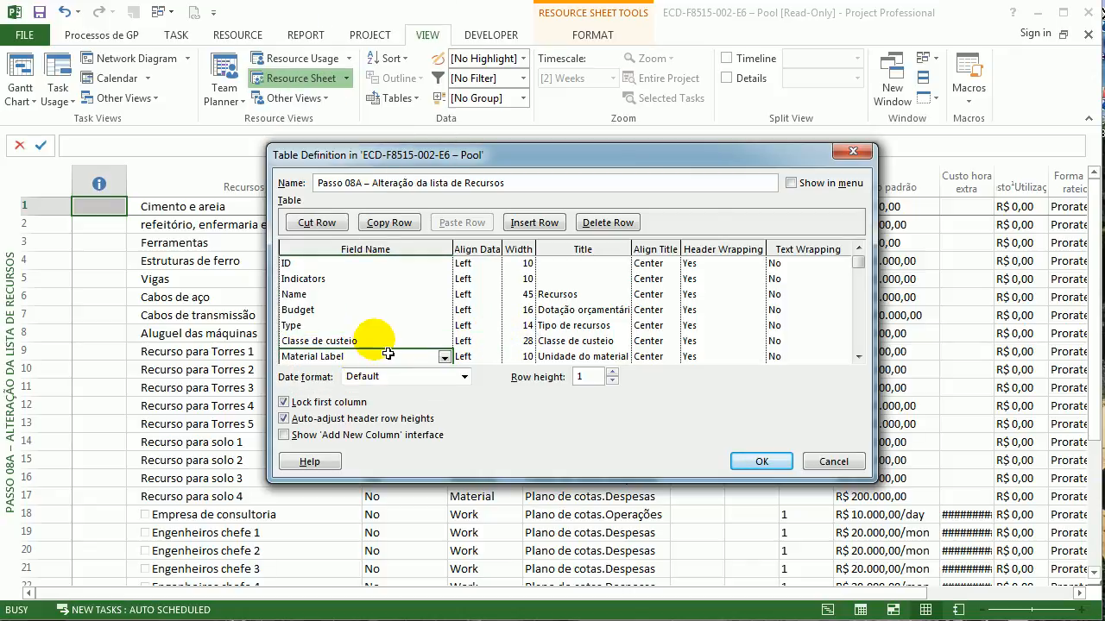
Step: Review the remaining field rows of the Passo 08A table definition through Base Calendar, and leave without applying another table
{"action": "key", "text": "Down"}
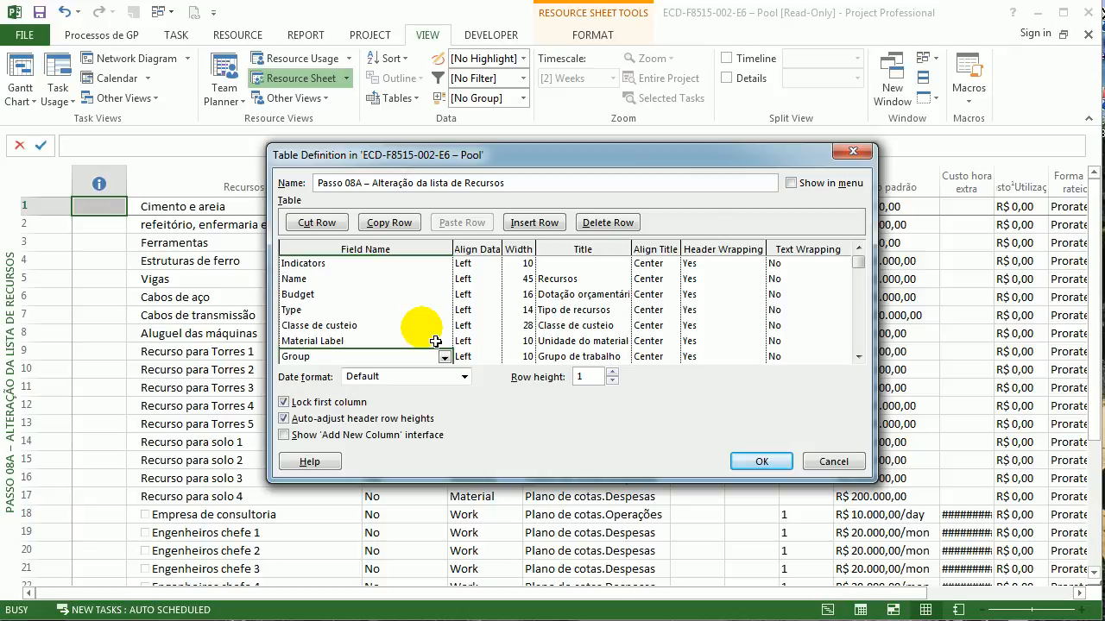
{"action": "key", "text": "Down"}
{"action": "key", "text": "Down"}
{"action": "key", "text": "Down"}
{"action": "key", "text": "Down"}
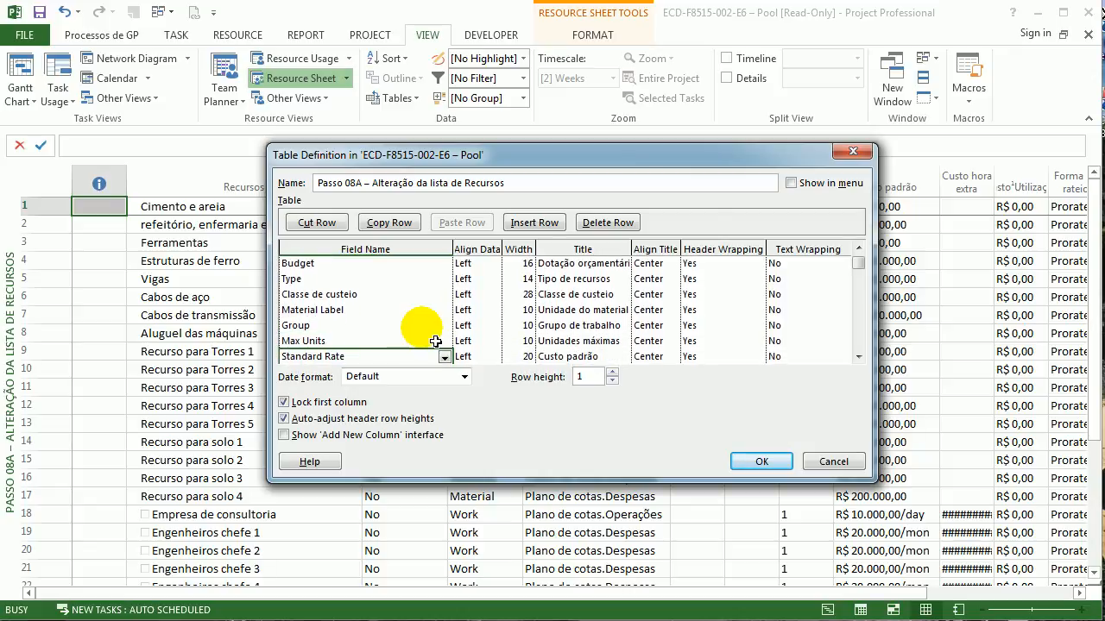
{"action": "key", "text": "Down"}
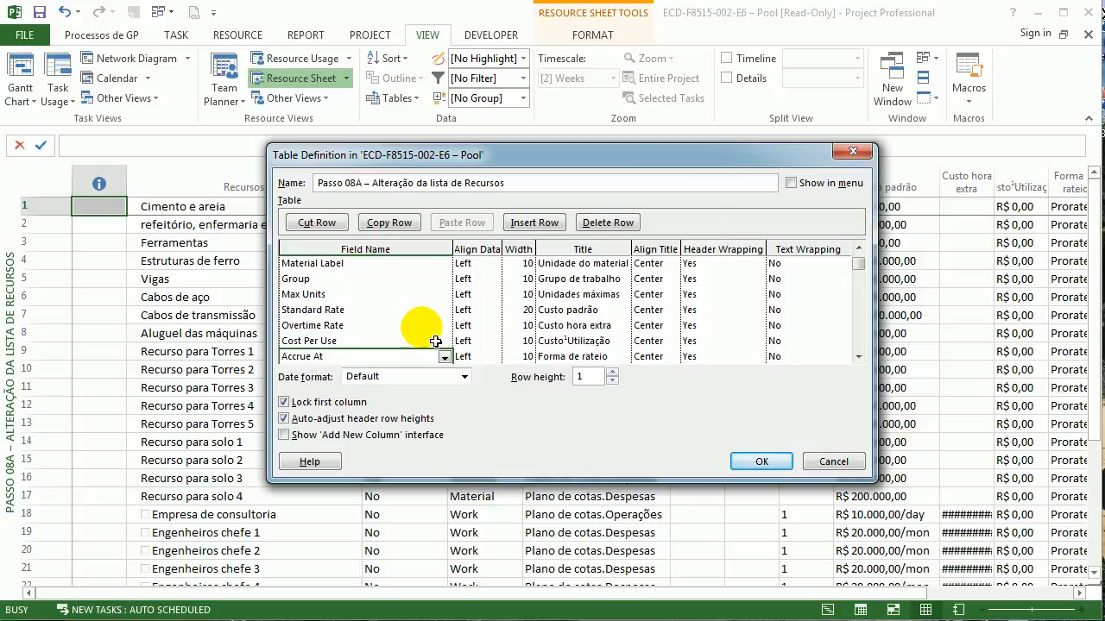
{"action": "key", "text": "Down"}
{"action": "key", "text": "Down"}
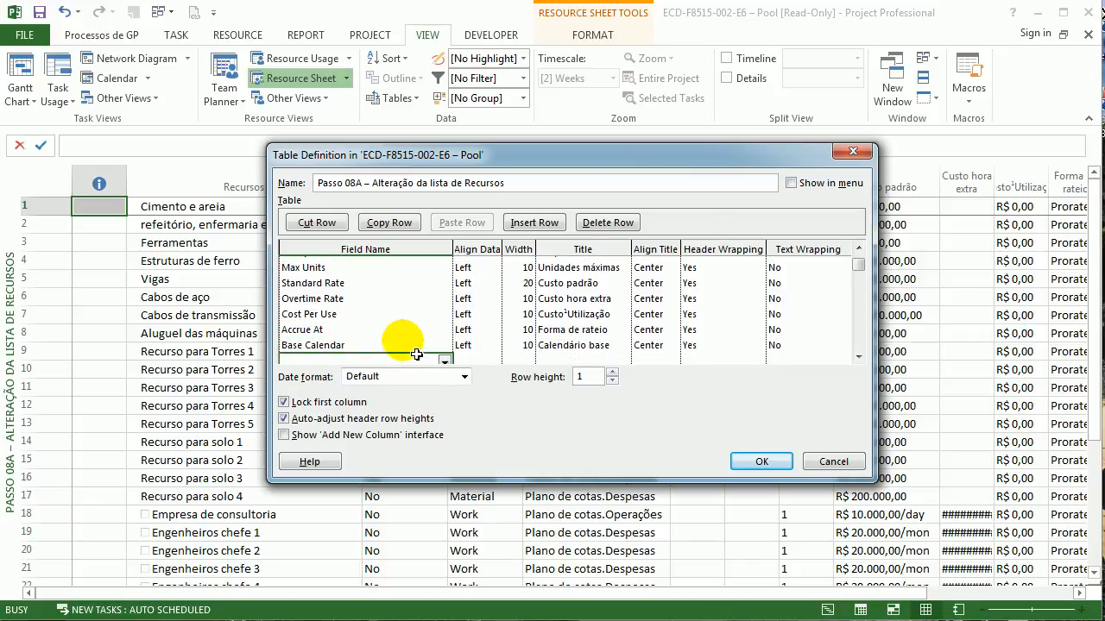
{"action": "left_click", "coordinate": [734, 457]}
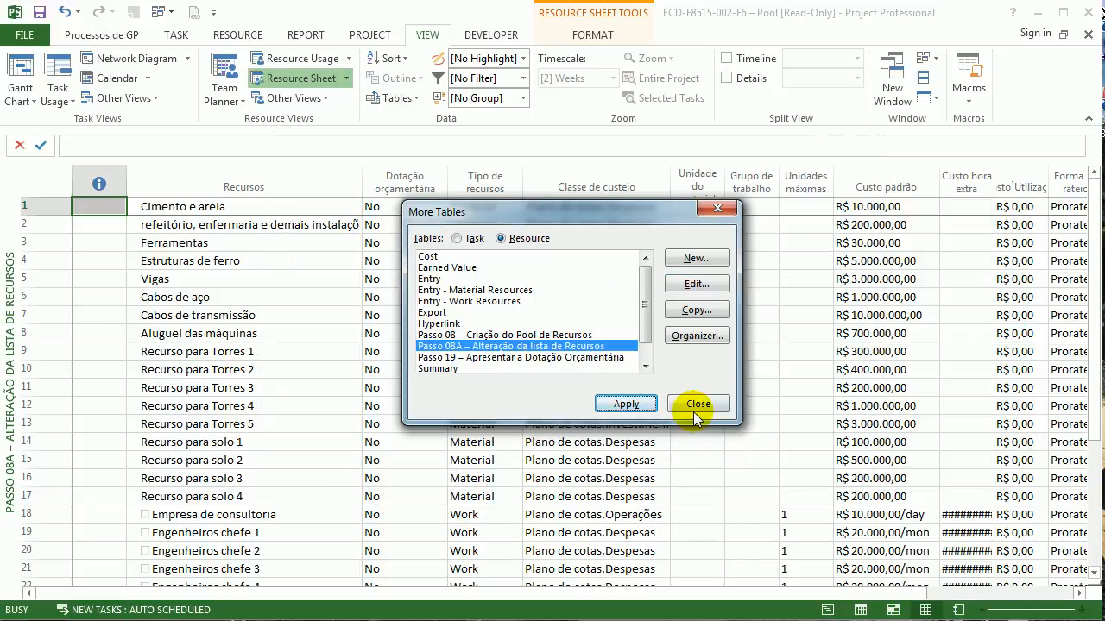
{"action": "left_click", "coordinate": [699, 404]}
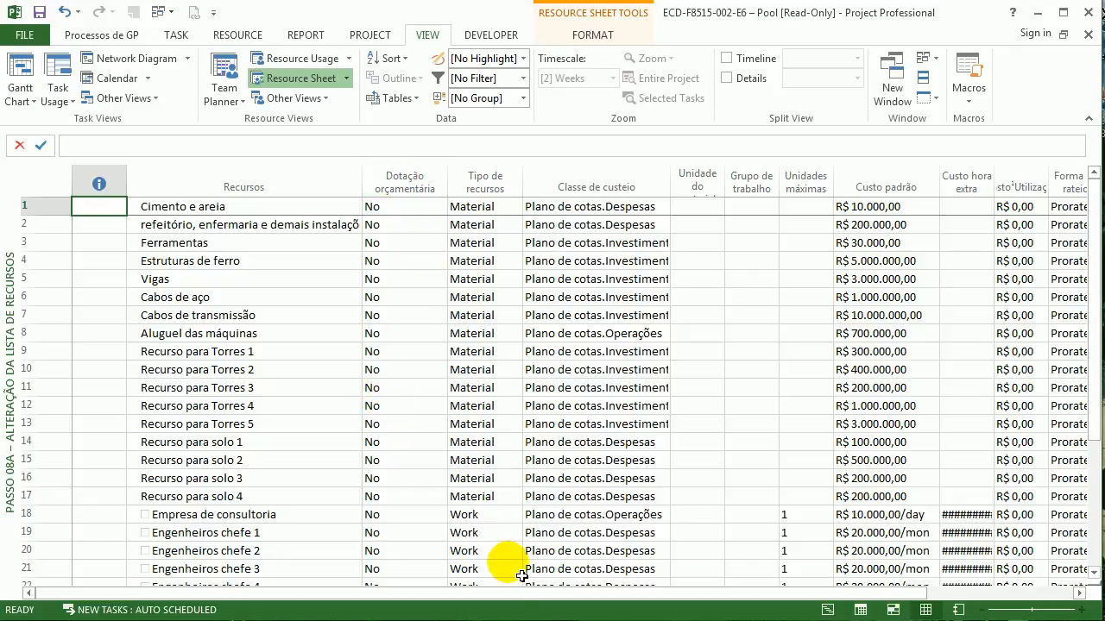
Step: Widen the Custo hora extra, Custo¹Utilização and Unidade do material columns of the resource sheet to show their full contents
{"action": "left_click_drag", "start_coordinate": [580, 596], "coordinate": [733, 589]}
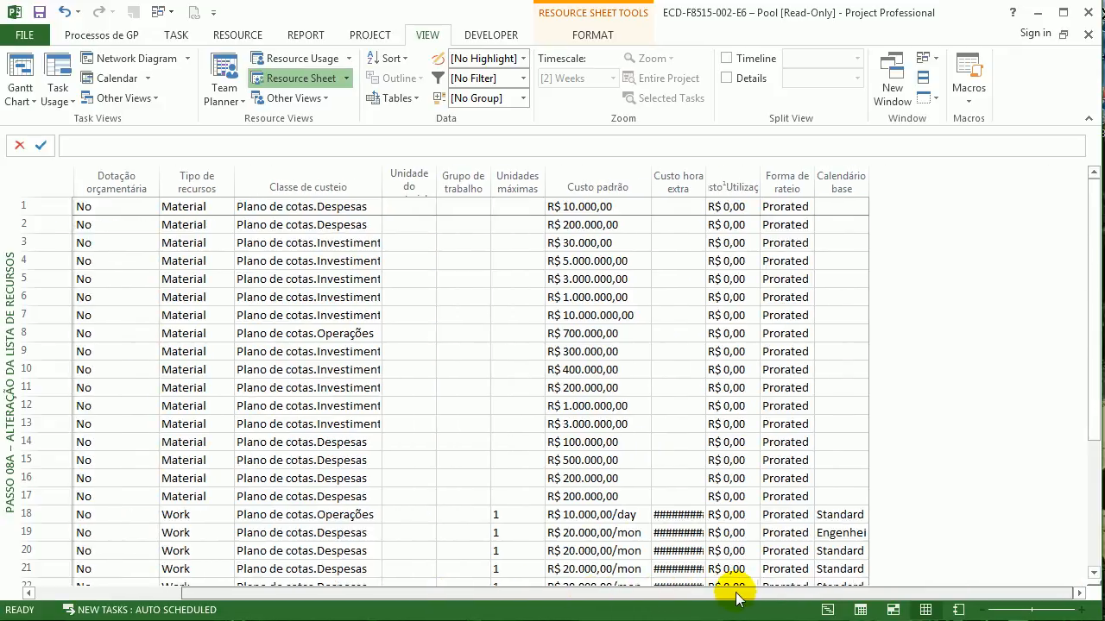
{"action": "double_click", "coordinate": [718, 187]}
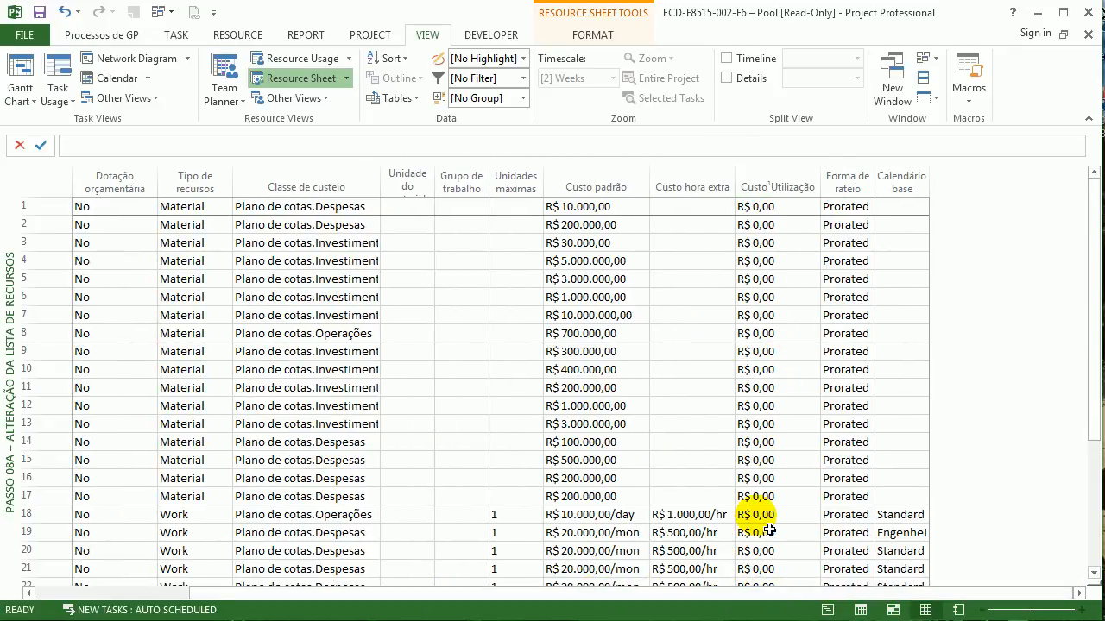
{"action": "left_click_drag", "start_coordinate": [704, 595], "coordinate": [628, 595]}
{"action": "left_click", "coordinate": [587, 279]}
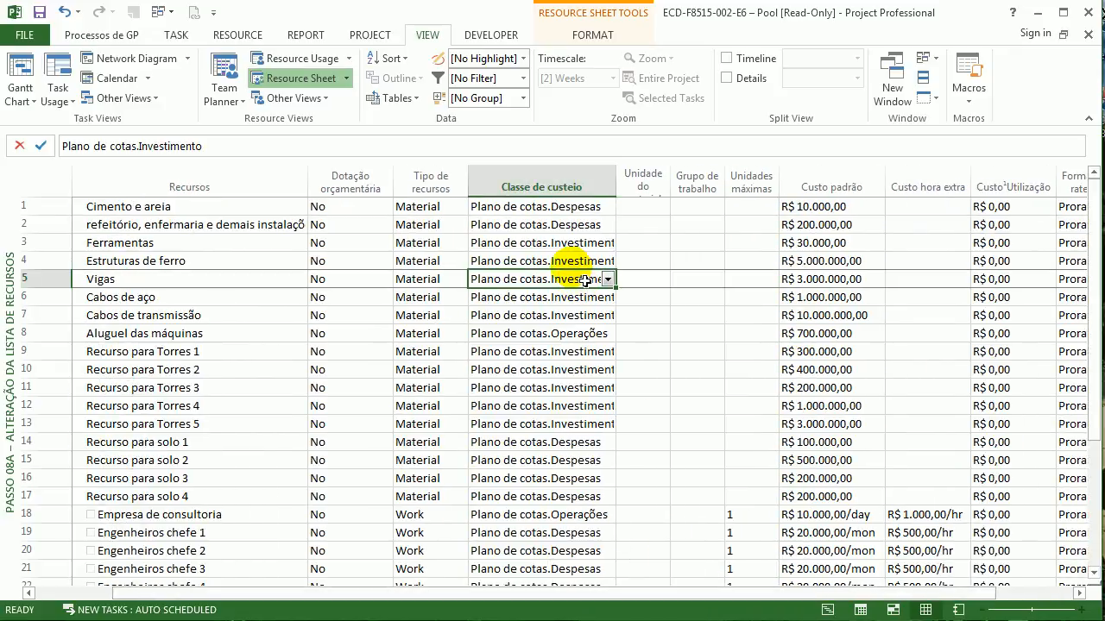
{"action": "scroll", "coordinate": [587, 280], "scroll_direction": "down", "scroll_amount": 7}
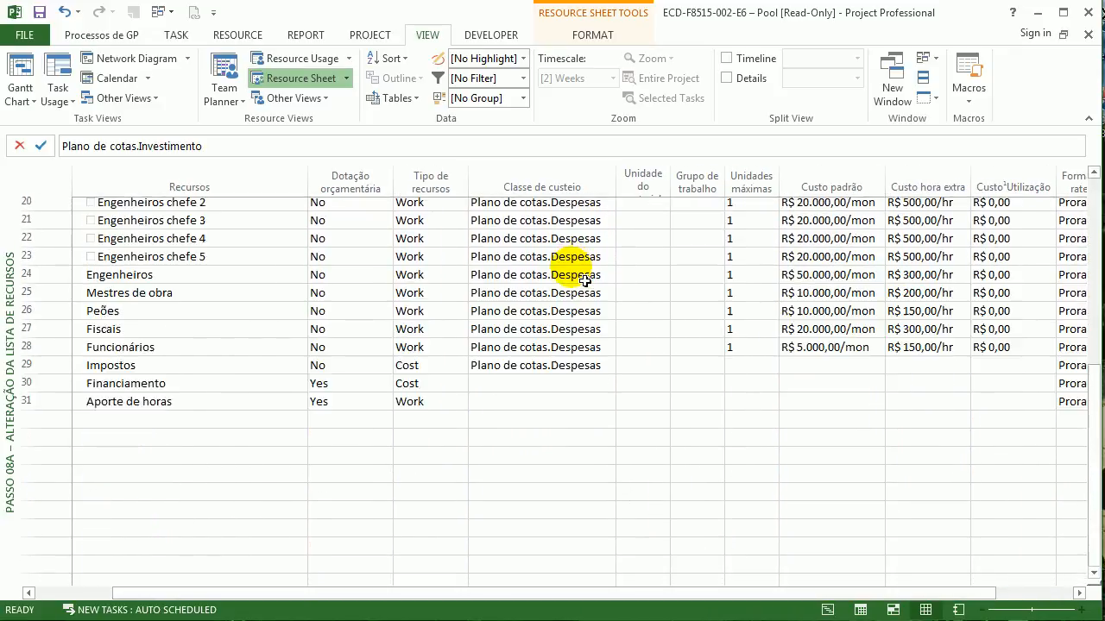
{"action": "scroll", "coordinate": [585, 282], "scroll_direction": "up", "scroll_amount": 7}
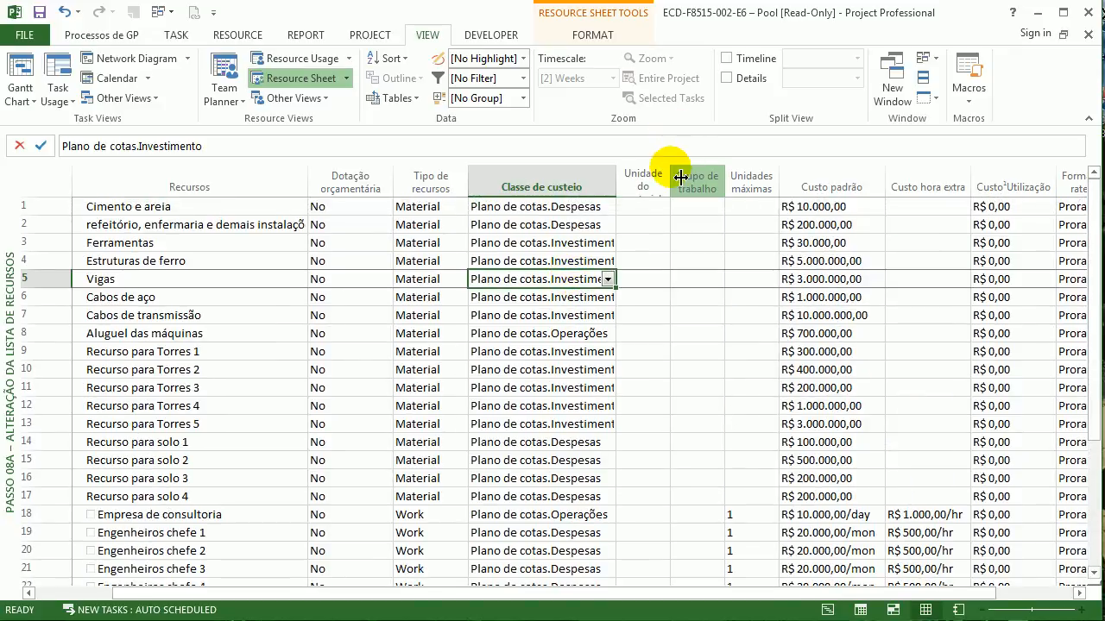
{"action": "left_click_drag", "start_coordinate": [691, 200], "coordinate": [691, 201]}
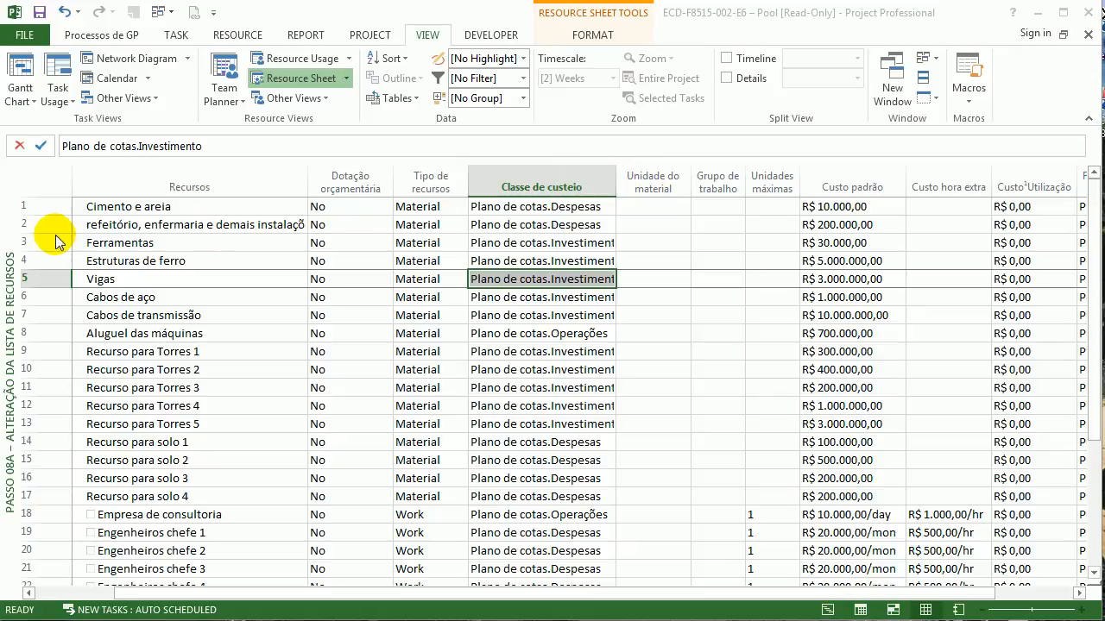
Step: Switch to the ECD-F8515-002-E6 project and display its resources in the view Passo 08A – Alteração da Lista de Recursos
{"action": "left_click", "coordinate": [158, 12]}
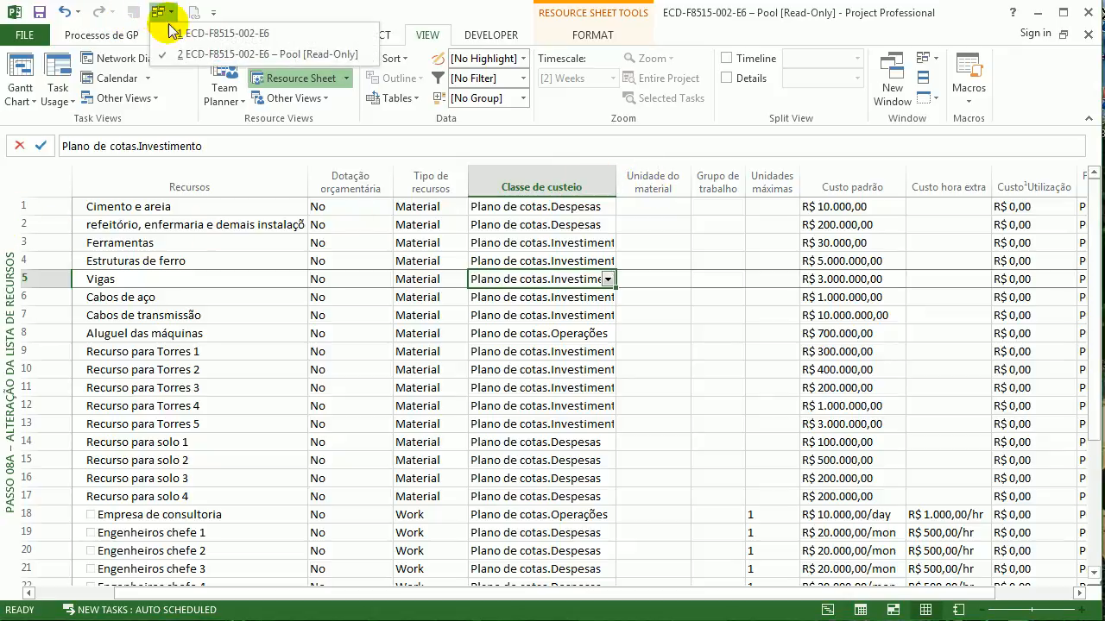
{"action": "left_click", "coordinate": [216, 48]}
{"action": "right_click", "coordinate": [10, 250]}
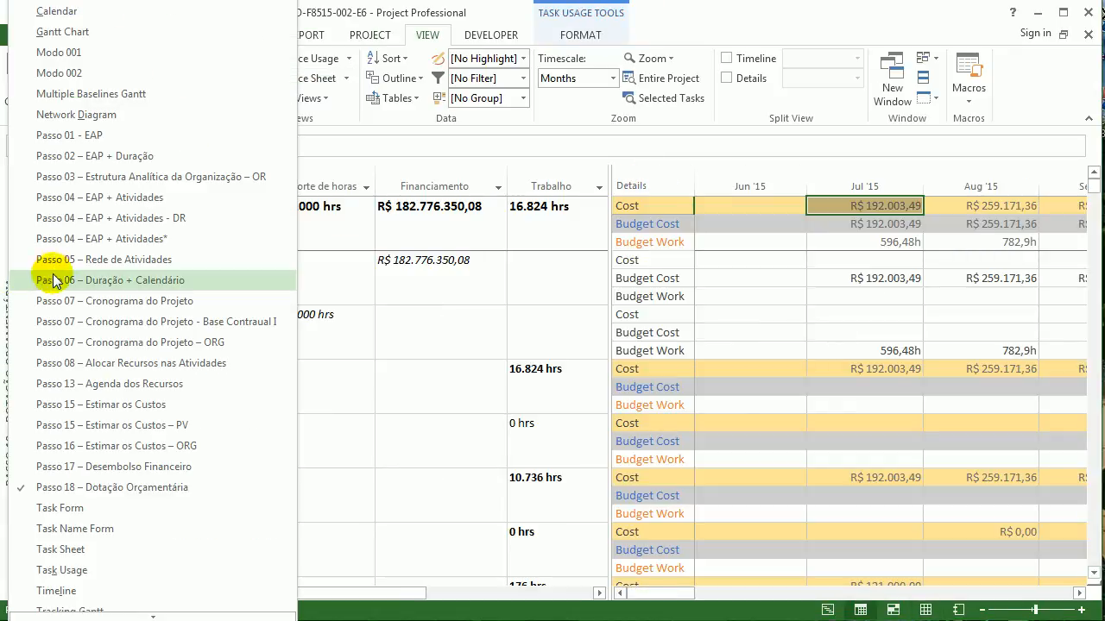
{"action": "scroll", "coordinate": [145, 357], "scroll_direction": "down", "scroll_amount": 5}
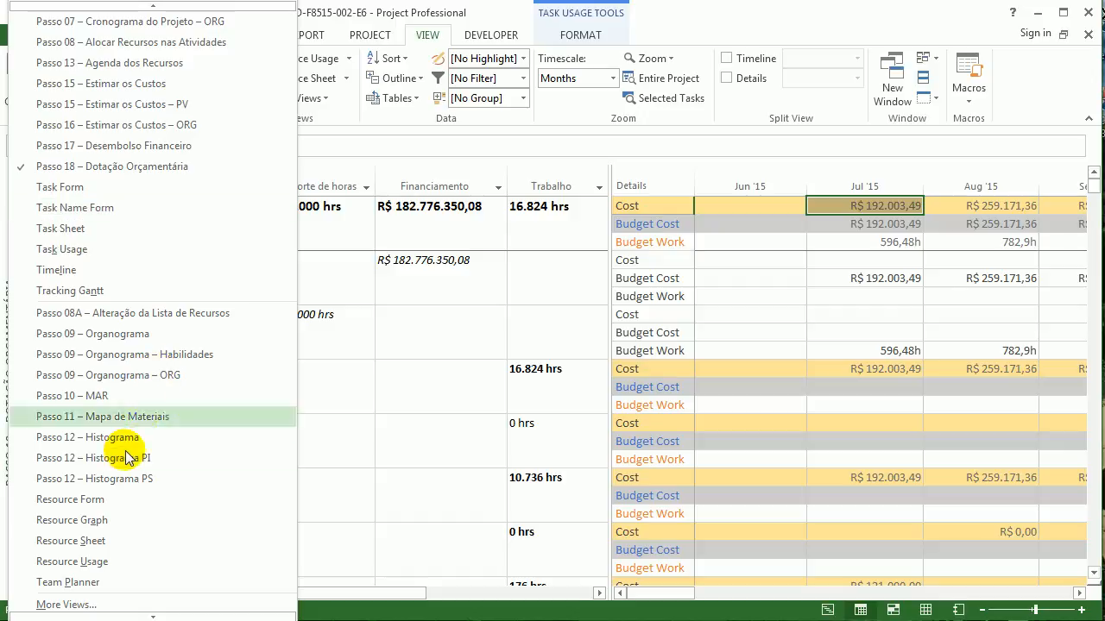
{"action": "left_click", "coordinate": [151, 313]}
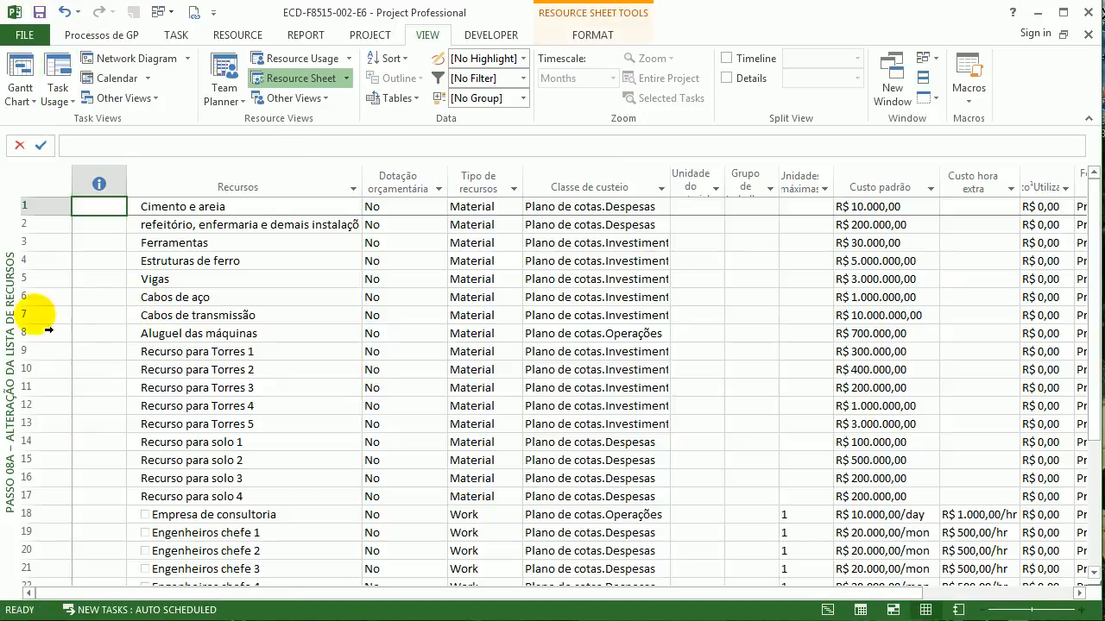
Step: Apply the view Passo 15 – Estimar os Custos and open the definition of its table for editing
{"action": "right_click", "coordinate": [8, 257]}
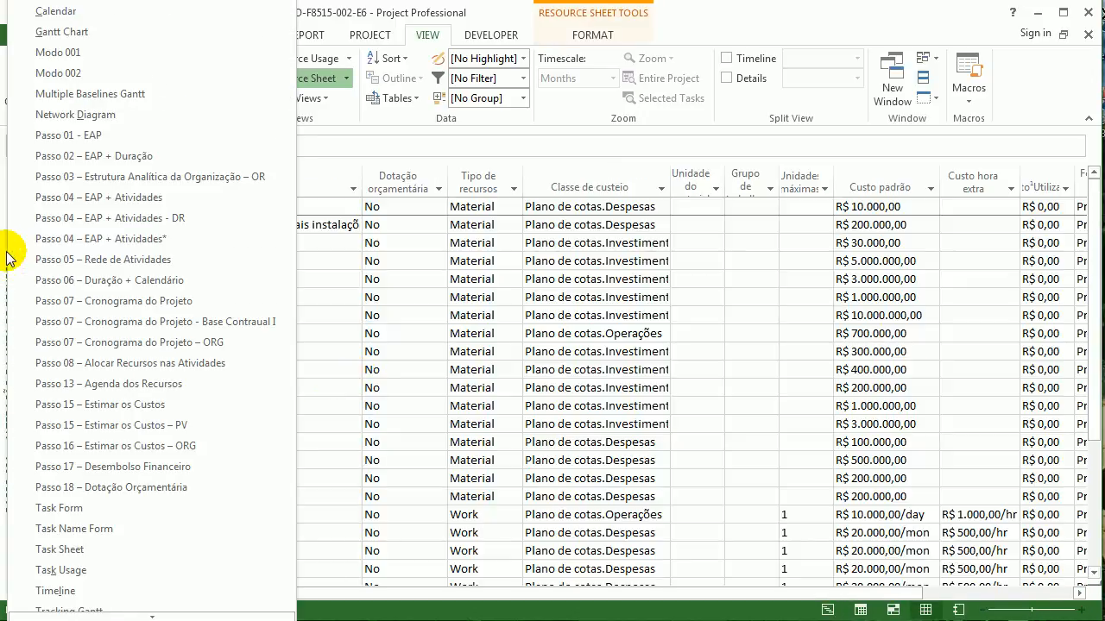
{"action": "left_click", "coordinate": [155, 411]}
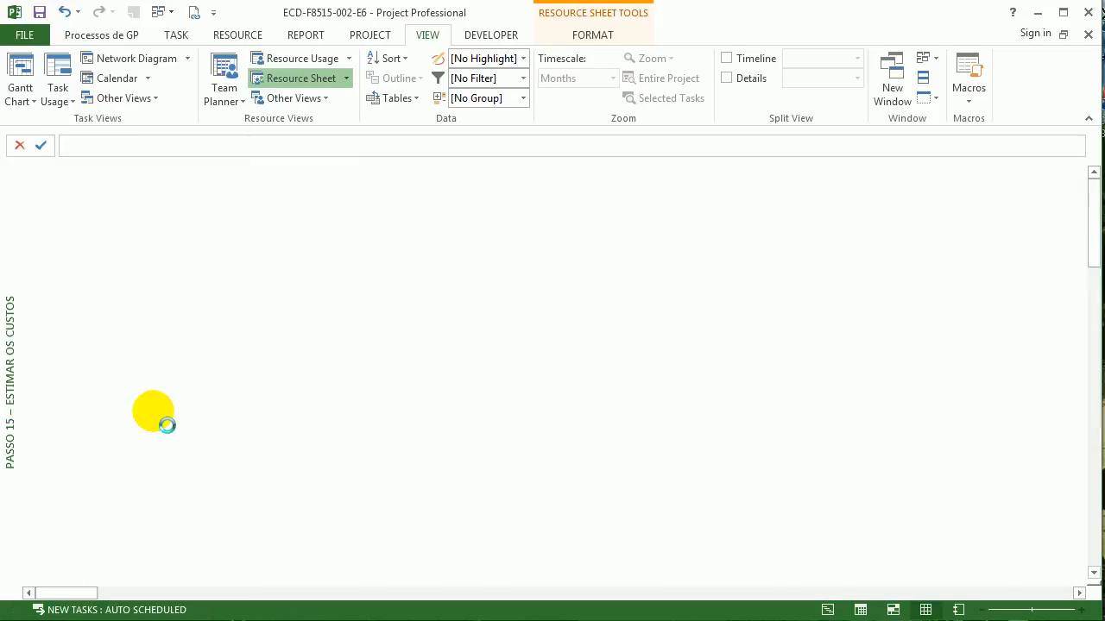
{"action": "left_click", "coordinate": [422, 99]}
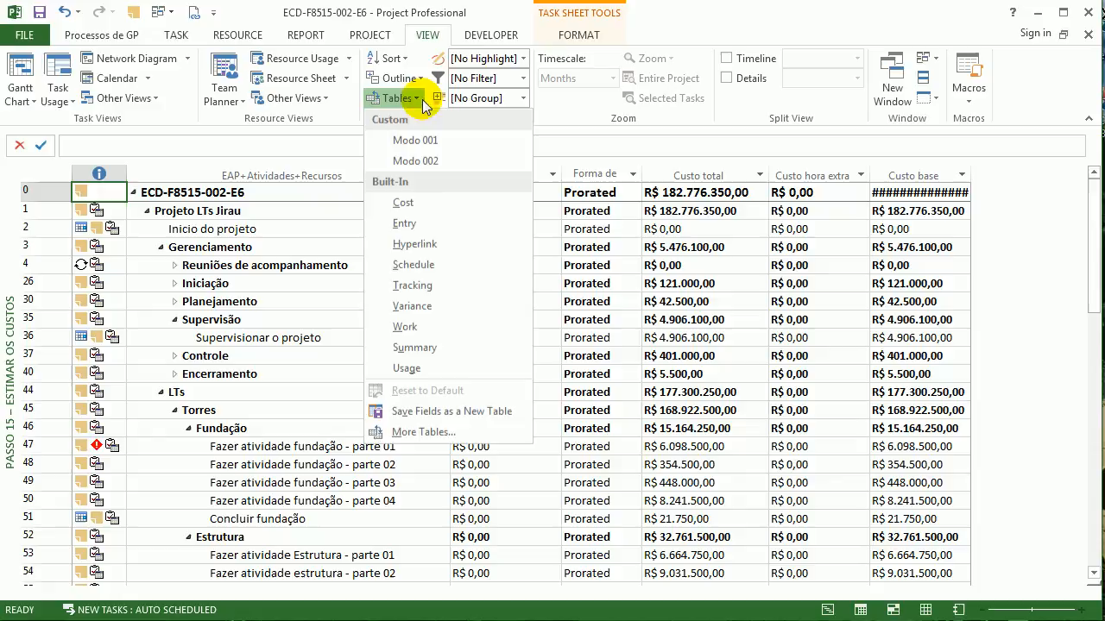
{"action": "left_click", "coordinate": [406, 432]}
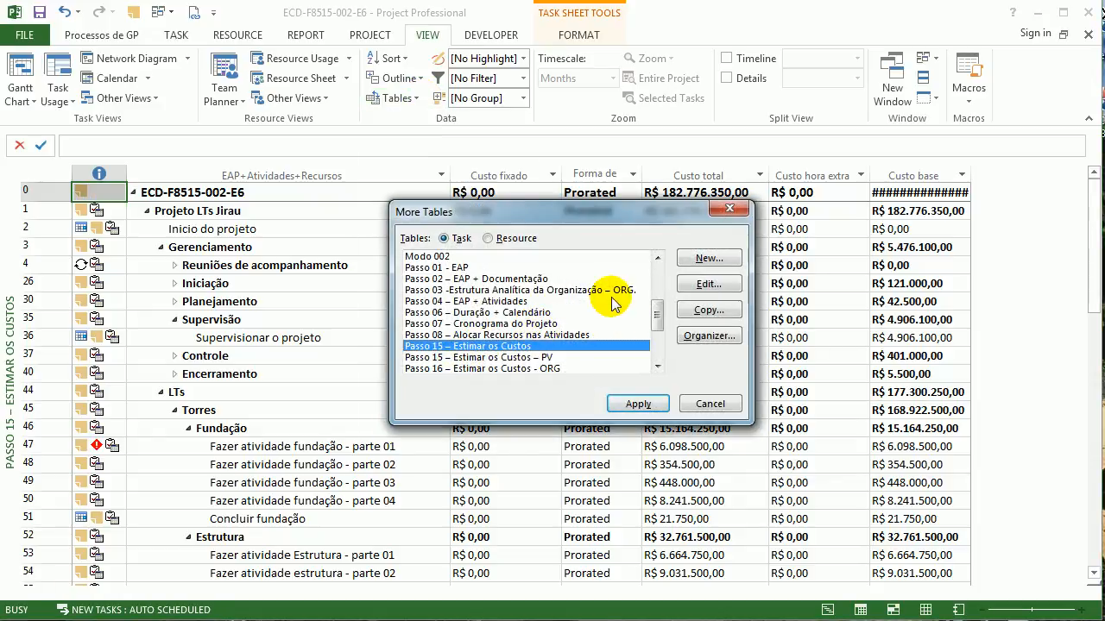
{"action": "left_click", "coordinate": [704, 284]}
Step: Examine the field rows of the Passo 15 – Estimar os Custos table from Indicators through Baseline Cost
{"action": "left_click", "coordinate": [368, 280]}
{"action": "left_click", "coordinate": [365, 294]}
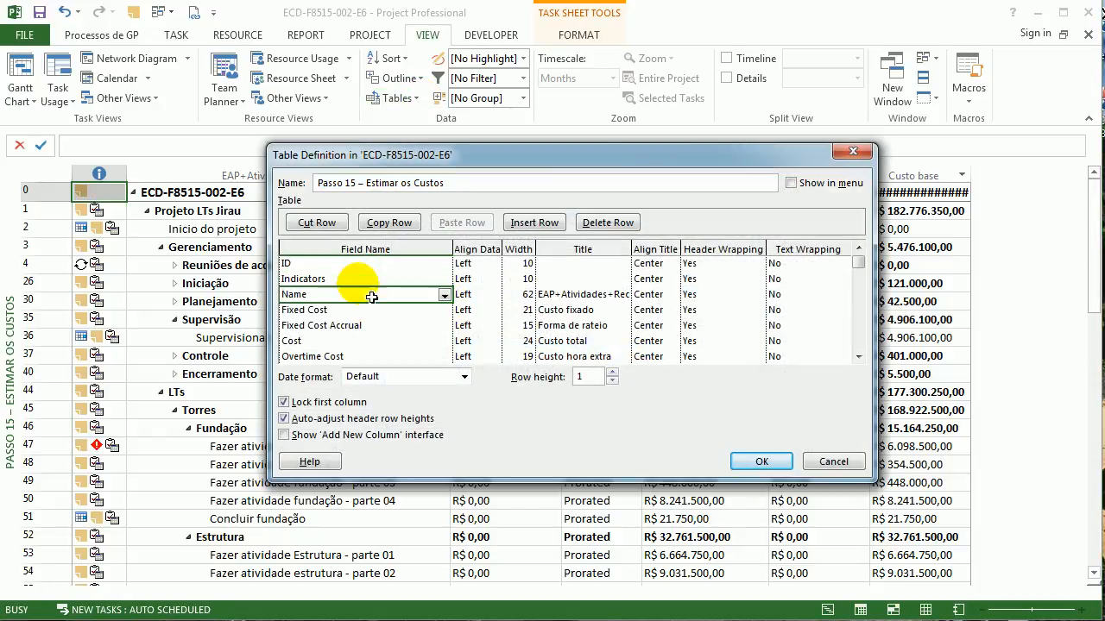
{"action": "left_click", "coordinate": [363, 309]}
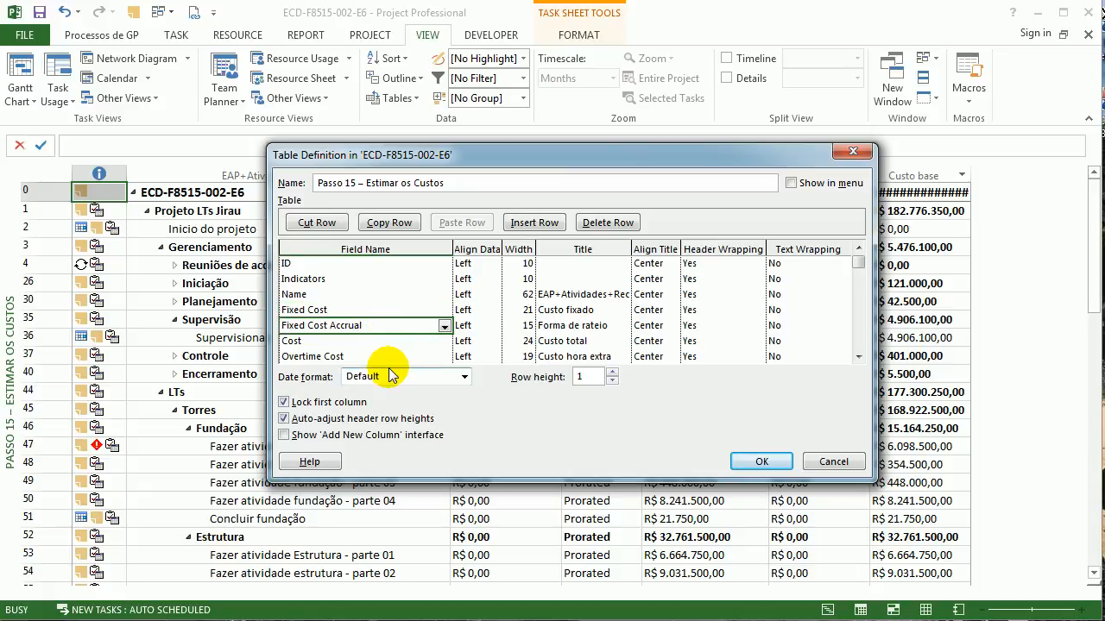
{"action": "key", "text": "Down"}
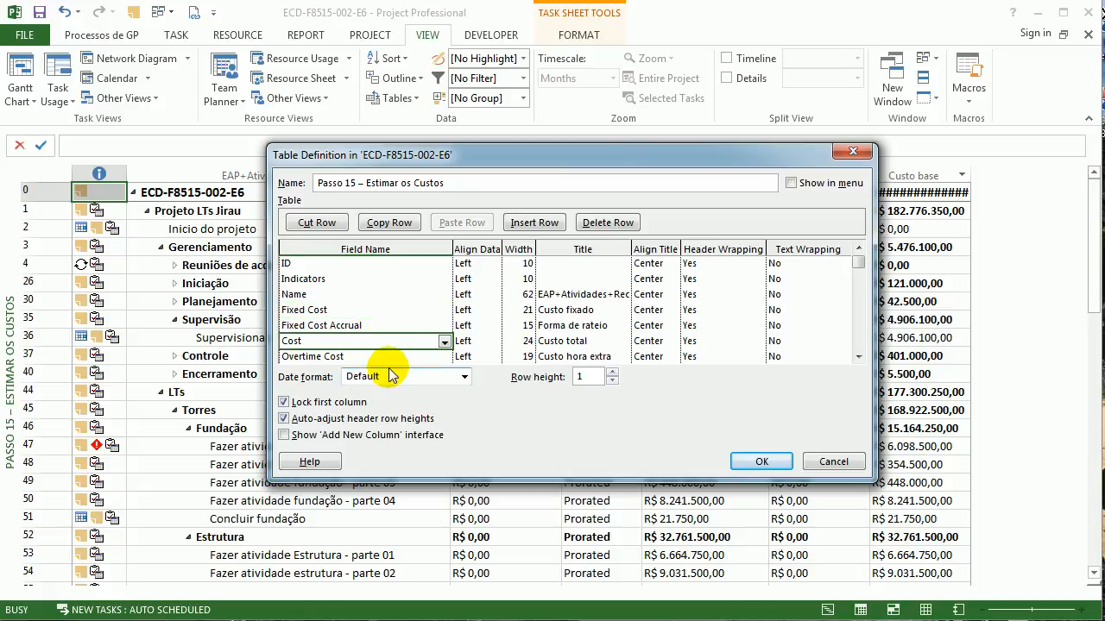
{"action": "key", "text": "Down"}
{"action": "key", "text": "Down"}
{"action": "key", "text": "Down"}
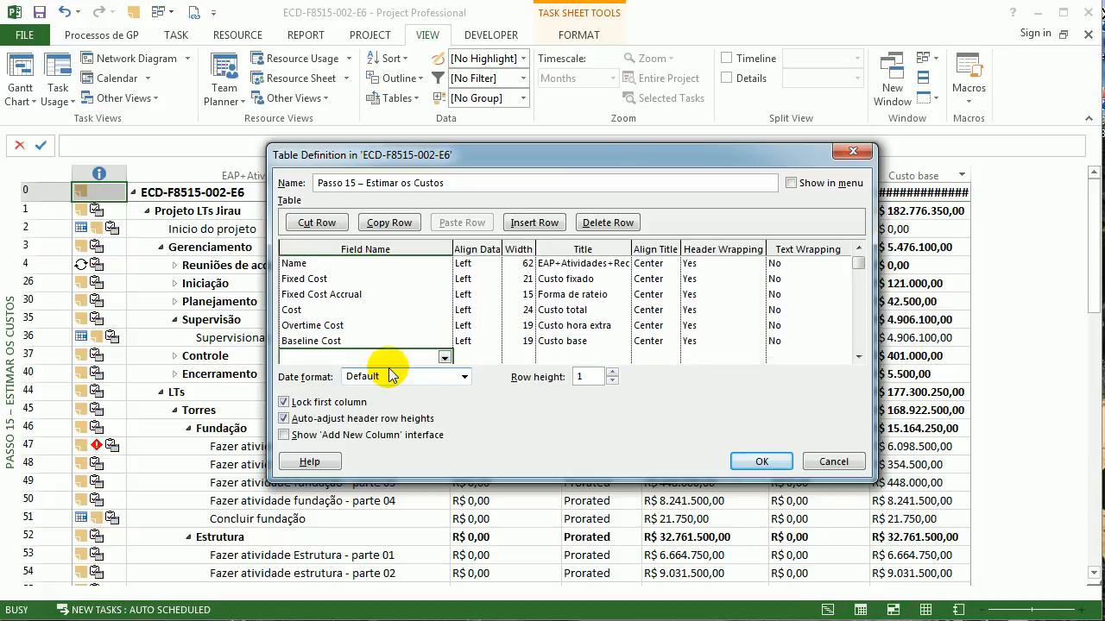
{"action": "key", "text": "Up"}
Step: Remove the Overtime Cost field from the Passo 15 – Estimar os Custos table and apply the table
{"action": "left_click", "coordinate": [339, 326]}
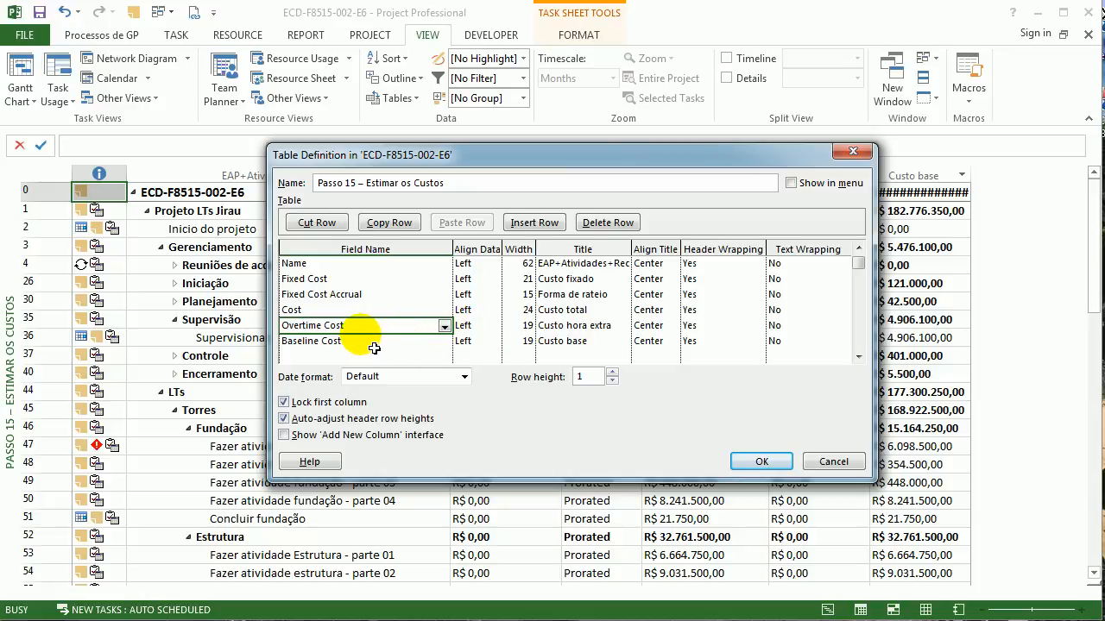
{"action": "key", "text": "Delete"}
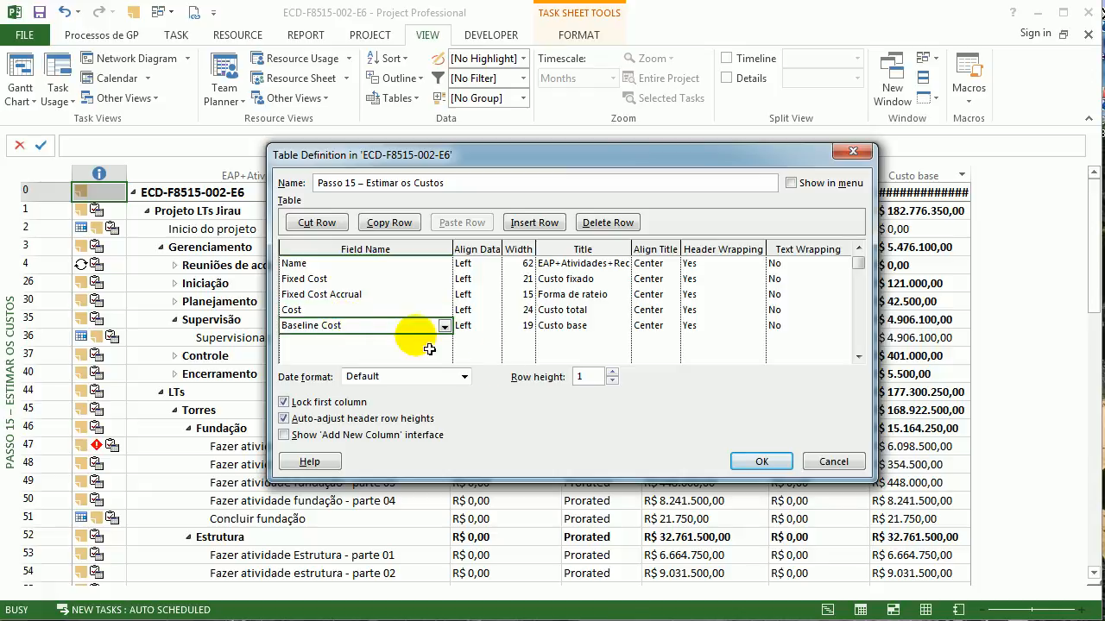
{"action": "left_click", "coordinate": [762, 462]}
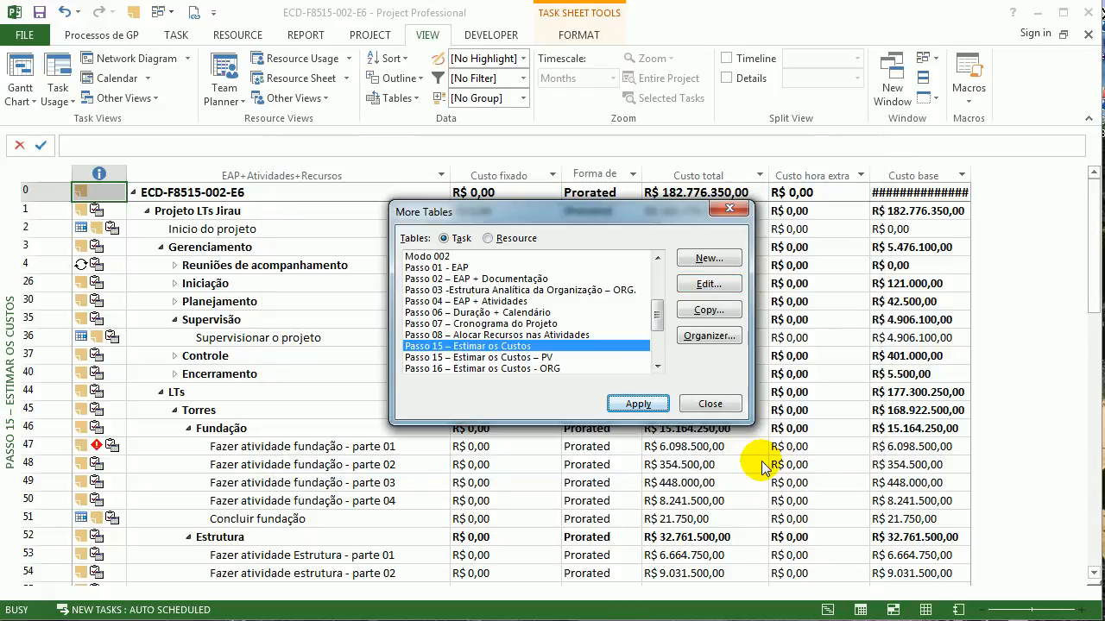
{"action": "left_click", "coordinate": [639, 405]}
{"action": "left_click", "coordinate": [486, 319]}
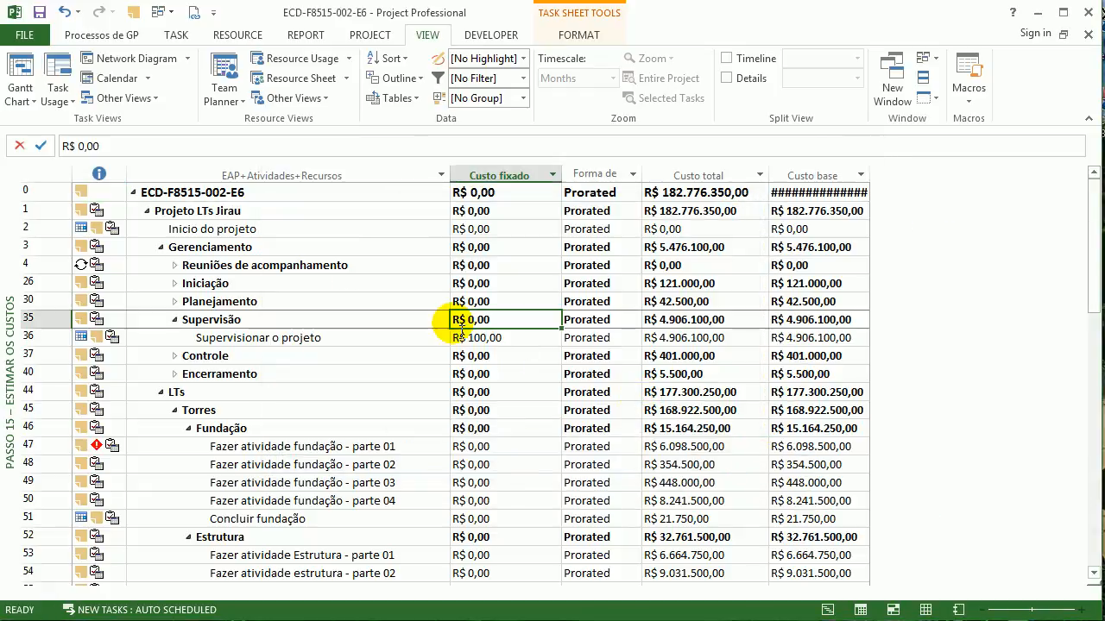
Step: Widen the Custo base column enough to show its full values and review the questions in the Notepad note
{"action": "left_click", "coordinate": [492, 339]}
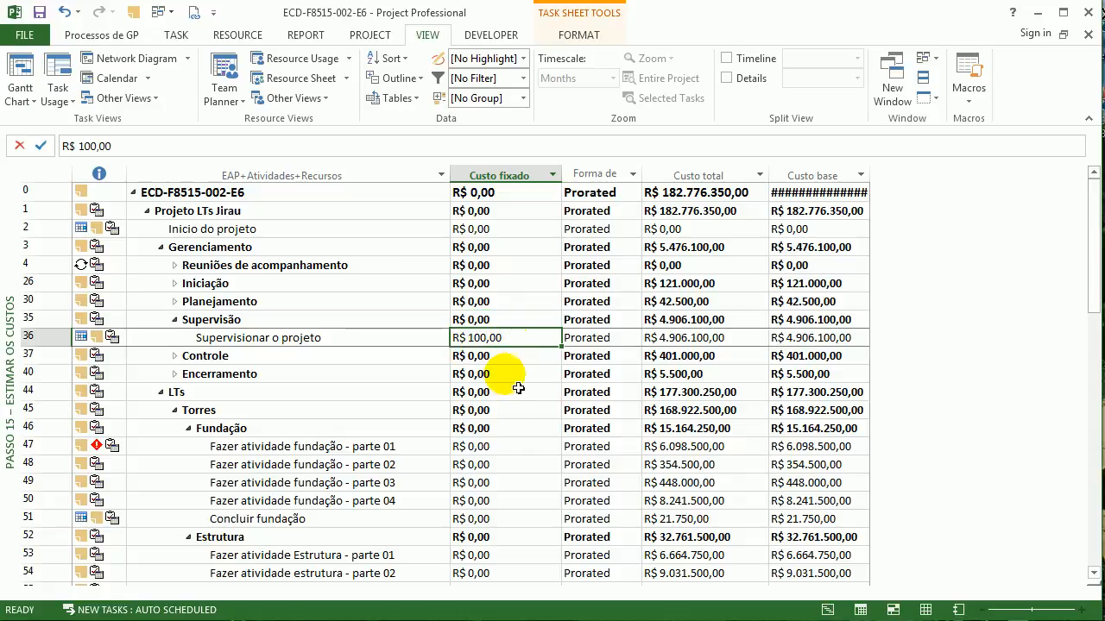
{"action": "mouse_move", "coordinate": [870, 175]}
{"action": "left_mouse_down"}
{"action": "mouse_move", "coordinate": [895, 186]}
{"action": "mouse_move", "coordinate": [884, 186]}
{"action": "left_mouse_up"}
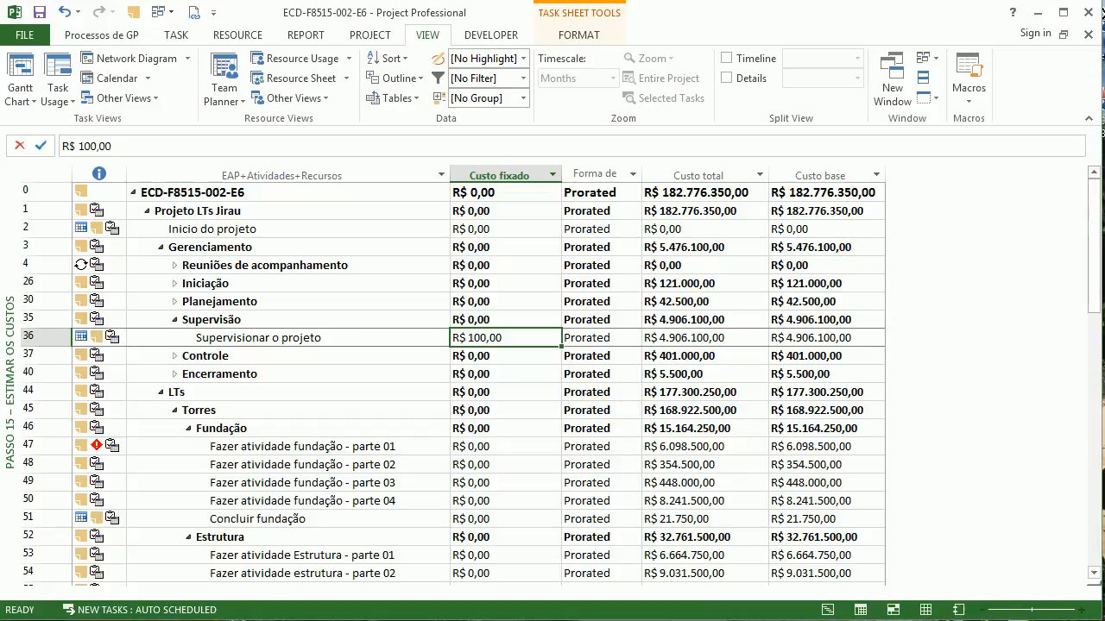
{"action": "left_click_drag", "start_coordinate": [1096, 604], "coordinate": [641, 185]}
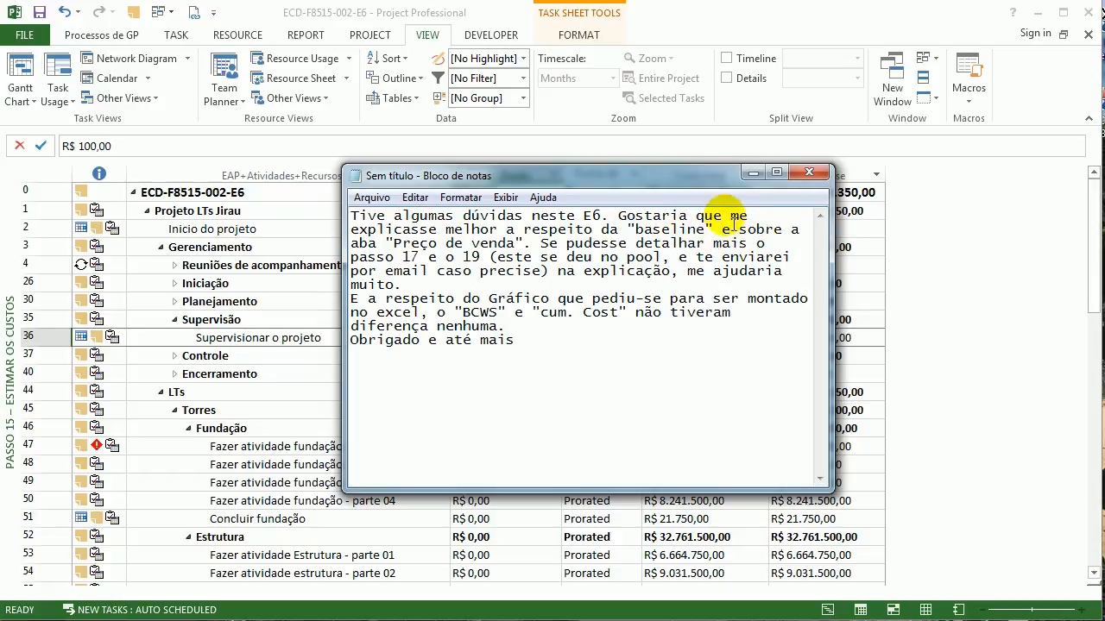
{"action": "left_click_drag", "start_coordinate": [641, 173], "coordinate": [1104, 216]}
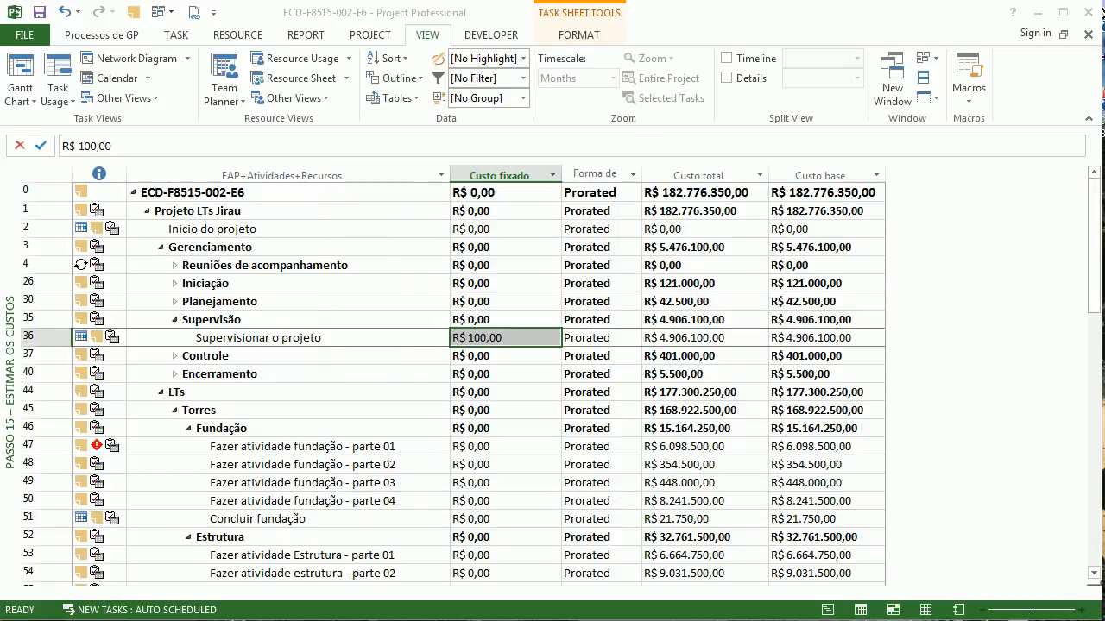
{"action": "left_click", "coordinate": [481, 357]}
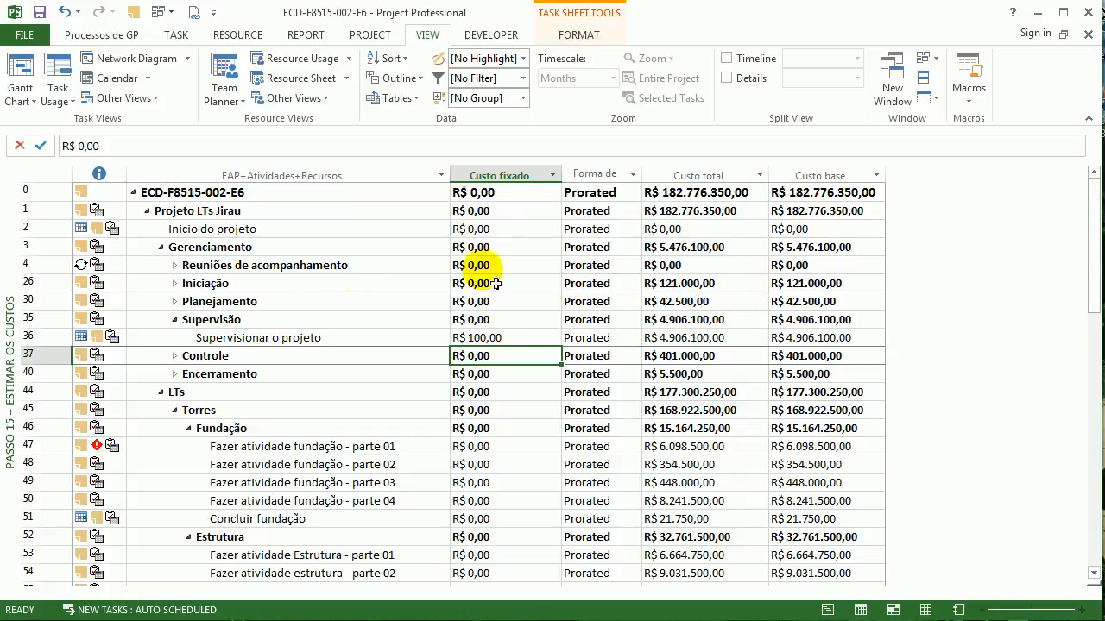
Step: Apply the view Passo 07 – Cronograma do Projeto - Base Contraual I and zoom its enlarged chart area to the entire project
{"action": "right_click", "coordinate": [16, 253]}
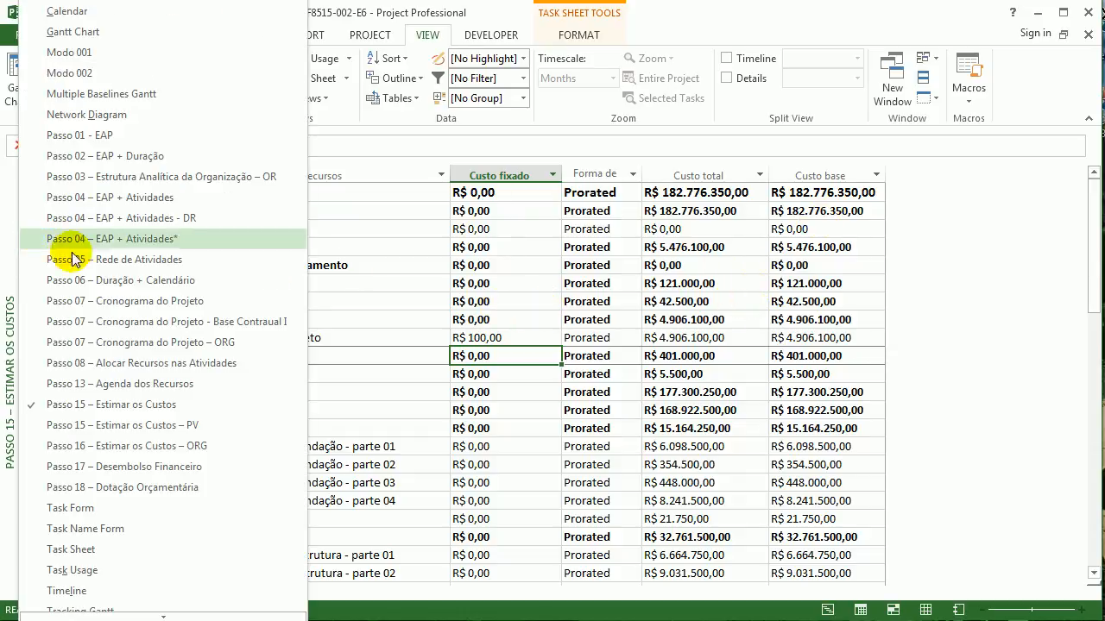
{"action": "left_click", "coordinate": [180, 322]}
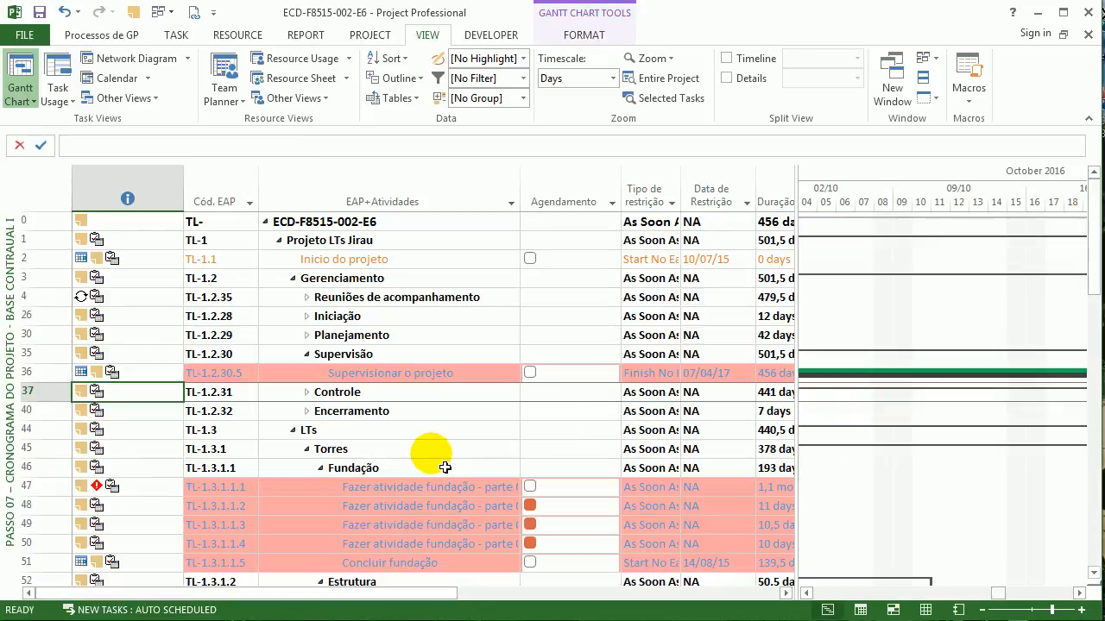
{"action": "left_click_drag", "start_coordinate": [792, 268], "coordinate": [290, 297]}
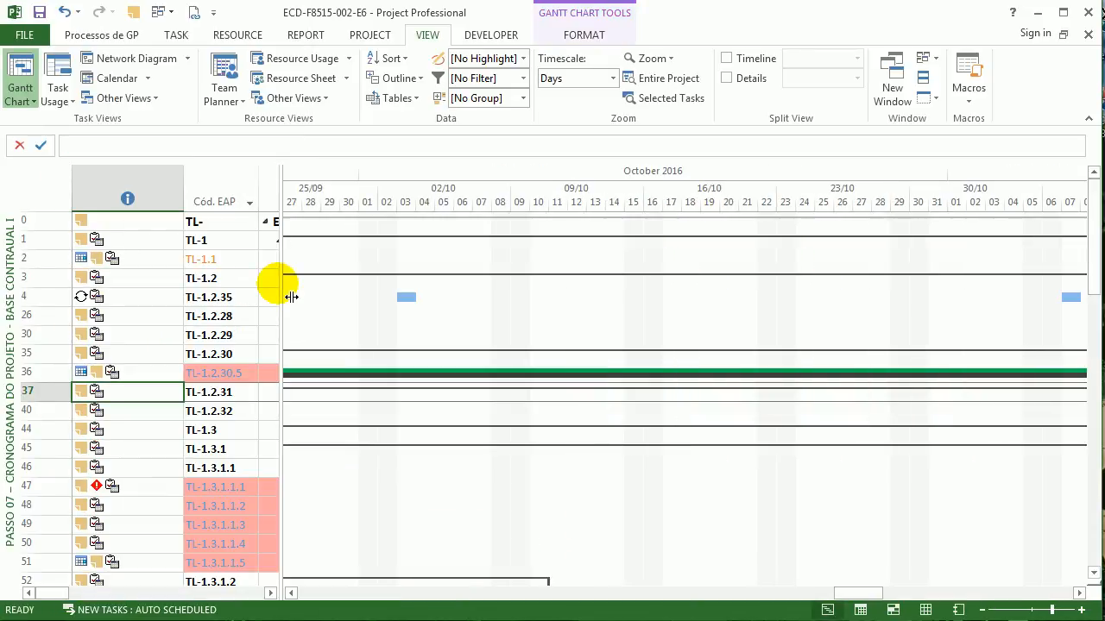
{"action": "right_click", "coordinate": [480, 182]}
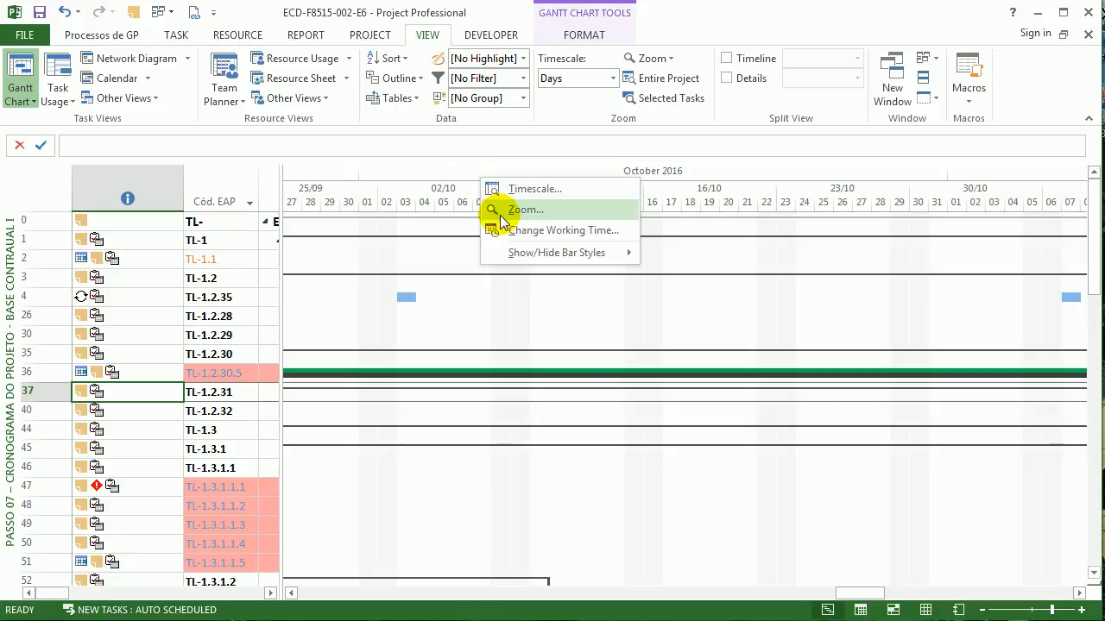
{"action": "left_click", "coordinate": [497, 210]}
{"action": "left_click", "coordinate": [507, 344]}
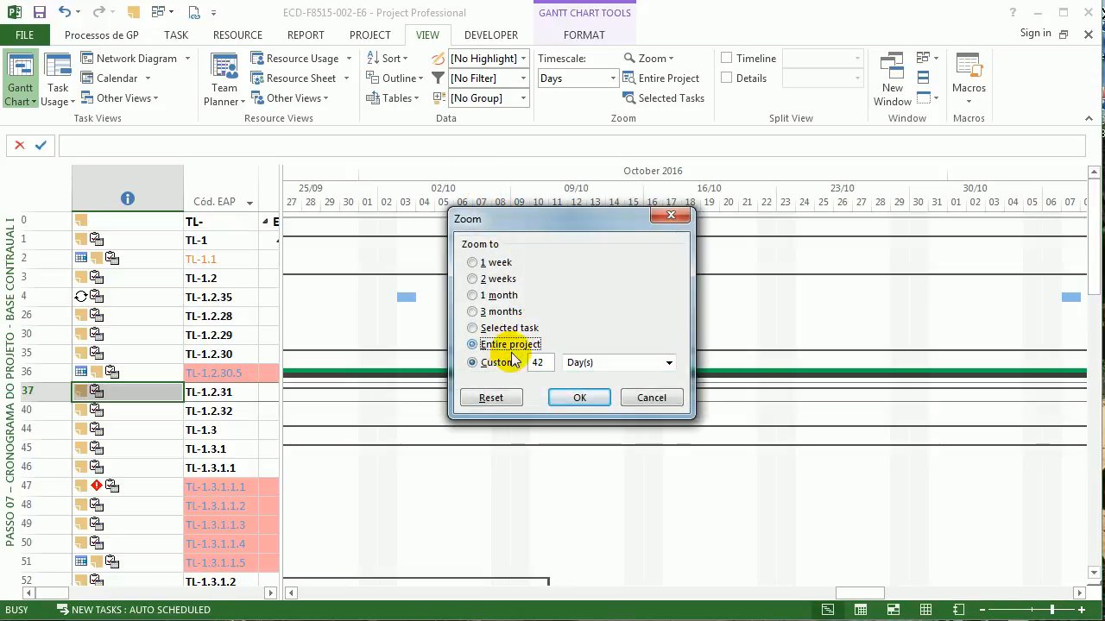
{"action": "left_click", "coordinate": [579, 397]}
Step: Examine the Baseline row and its middle bar shape in the Gantt chart's bar styles
{"action": "left_click", "coordinate": [570, 296]}
{"action": "right_click", "coordinate": [570, 296]}
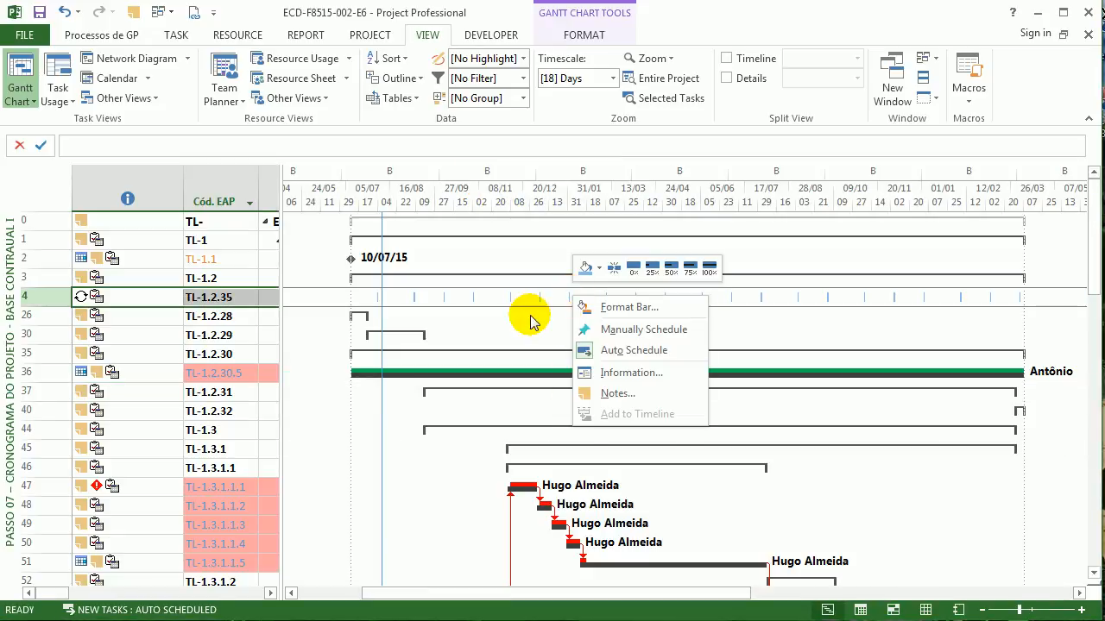
{"action": "right_click", "coordinate": [529, 316]}
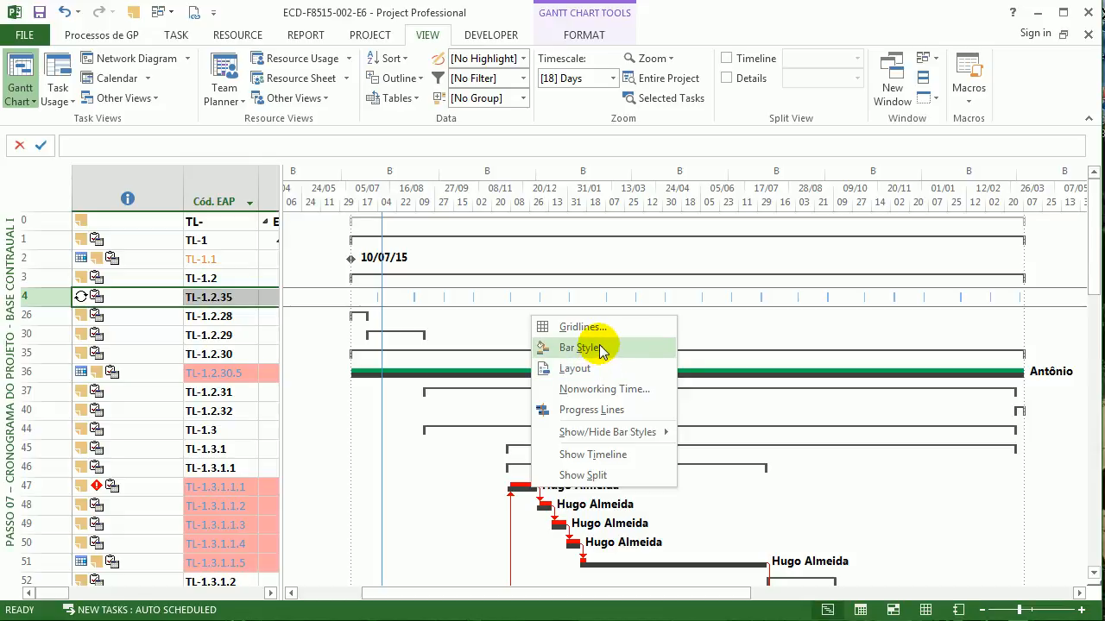
{"action": "left_click", "coordinate": [599, 346]}
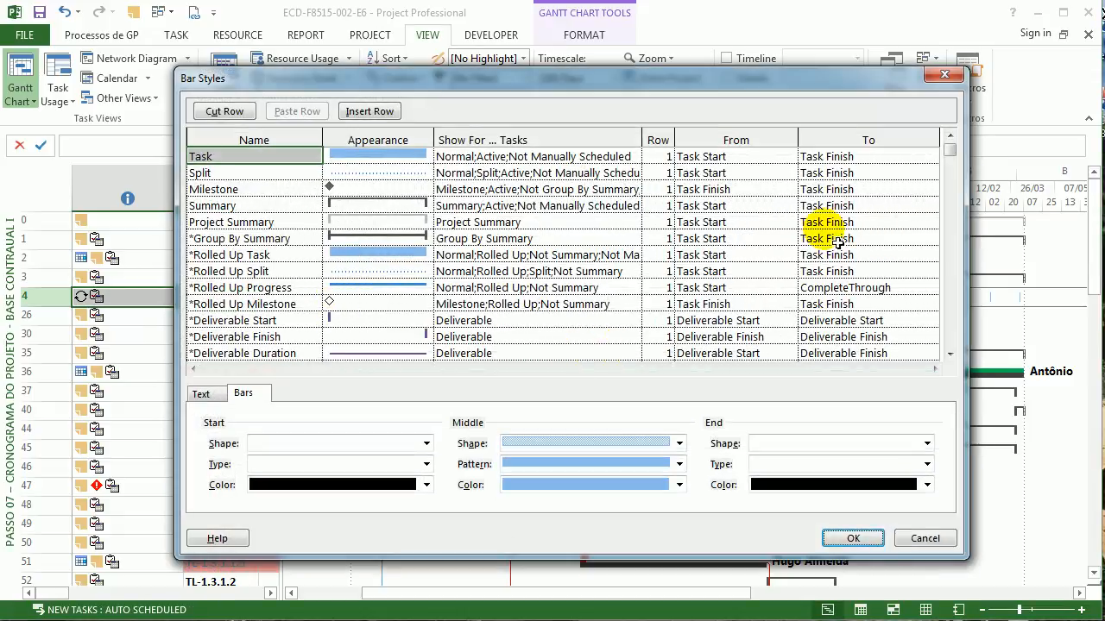
{"action": "scroll", "coordinate": [949, 222], "scroll_direction": "down", "scroll_amount": 10}
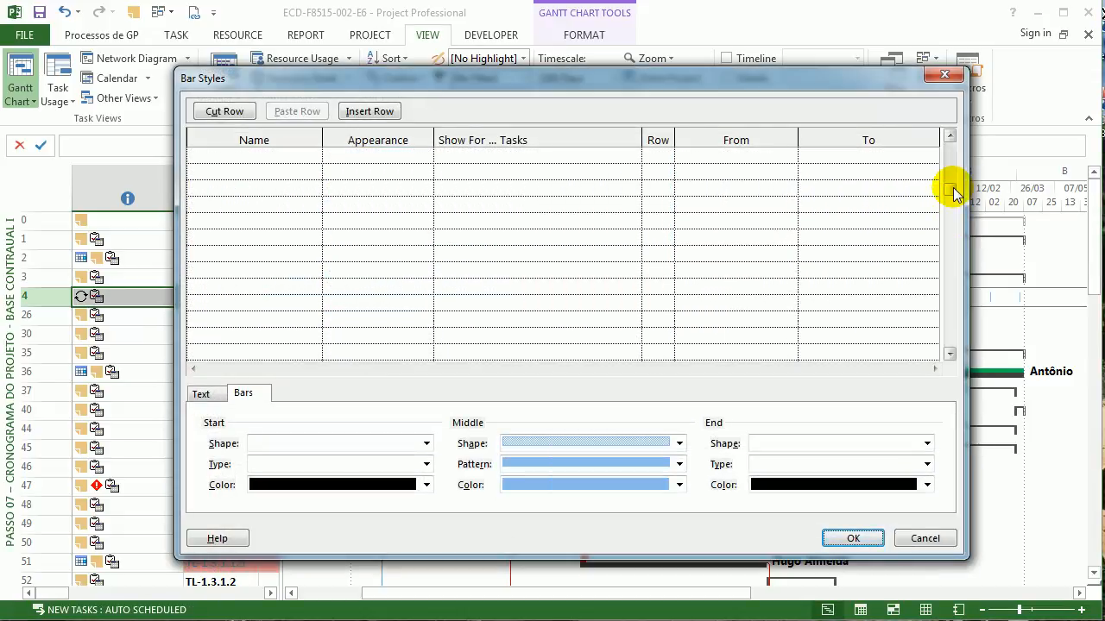
{"action": "scroll", "coordinate": [954, 191], "scroll_direction": "up", "scroll_amount": 2}
{"action": "left_click", "coordinate": [326, 222]}
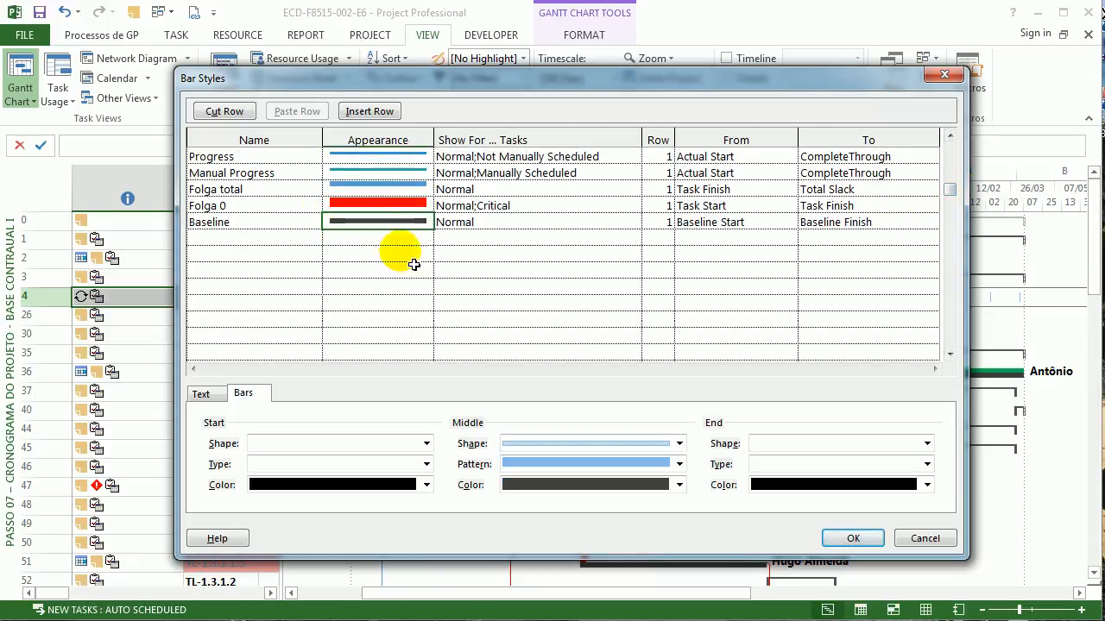
{"action": "left_click", "coordinate": [540, 445]}
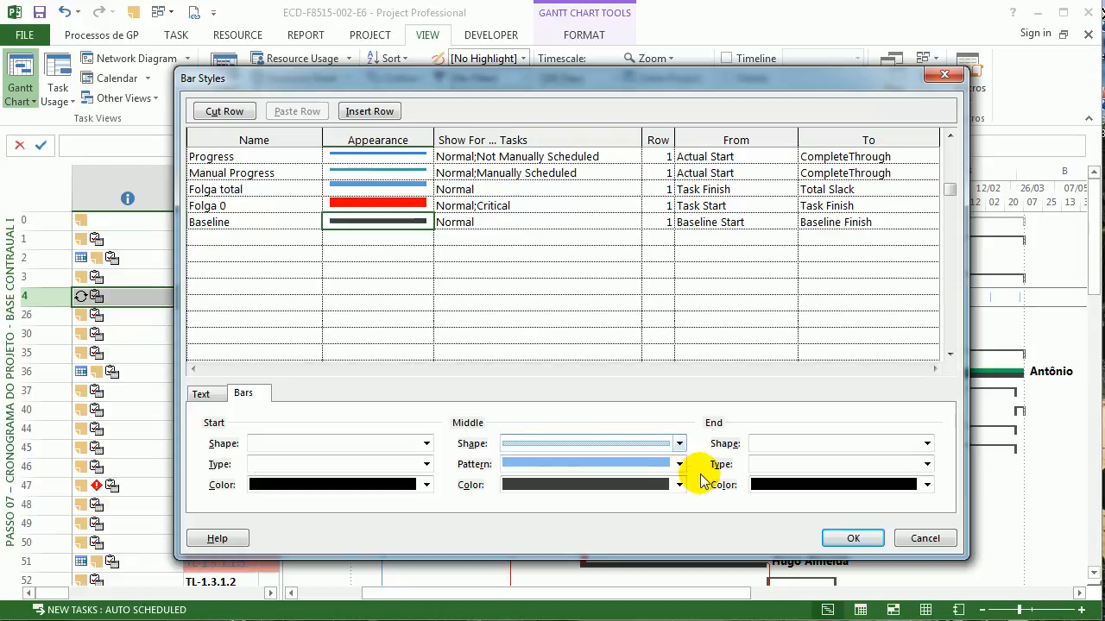
{"action": "left_click", "coordinate": [850, 536]}
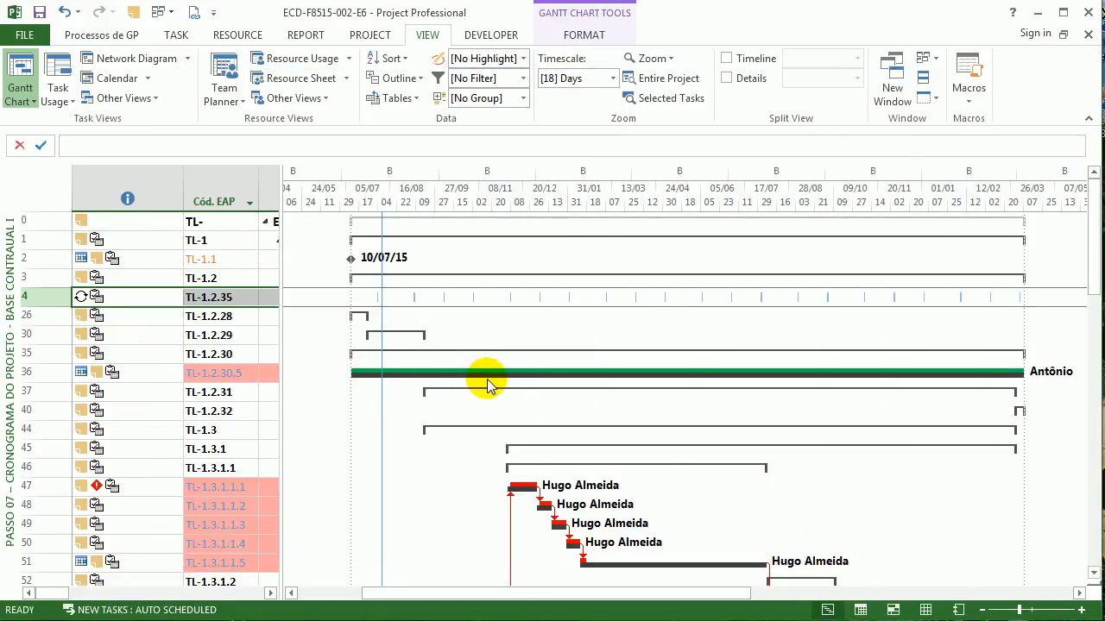
Step: Switch the Gantt chart's Baseline (last saved on 02/08/15) bars off and on twice, leaving them on
{"action": "scroll", "coordinate": [674, 388], "scroll_direction": "down", "scroll_amount": 3}
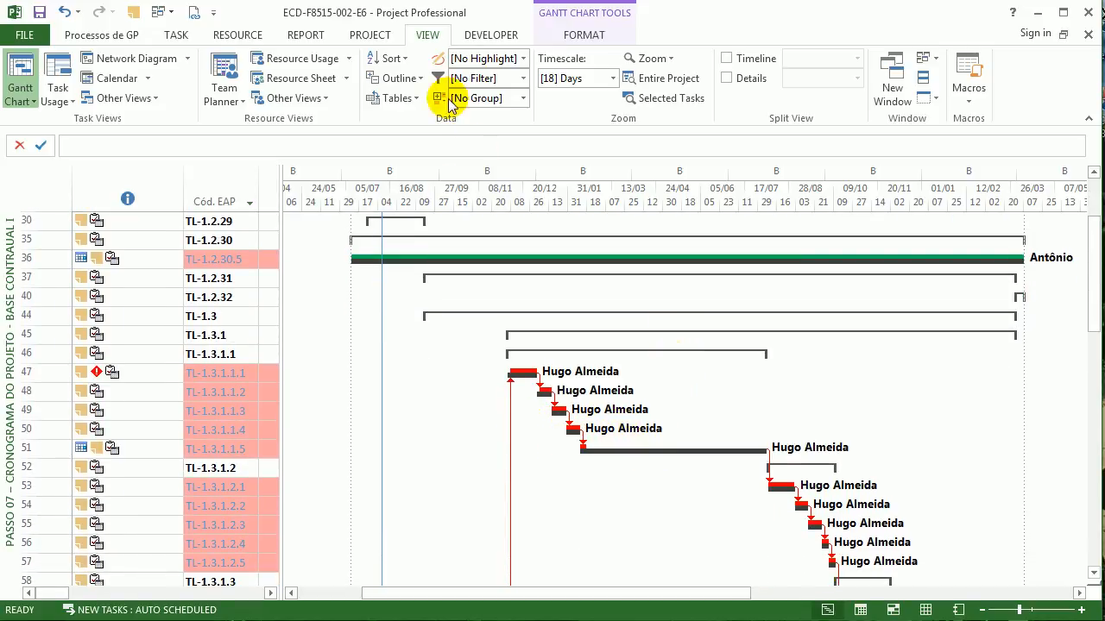
{"action": "left_click", "coordinate": [552, 41]}
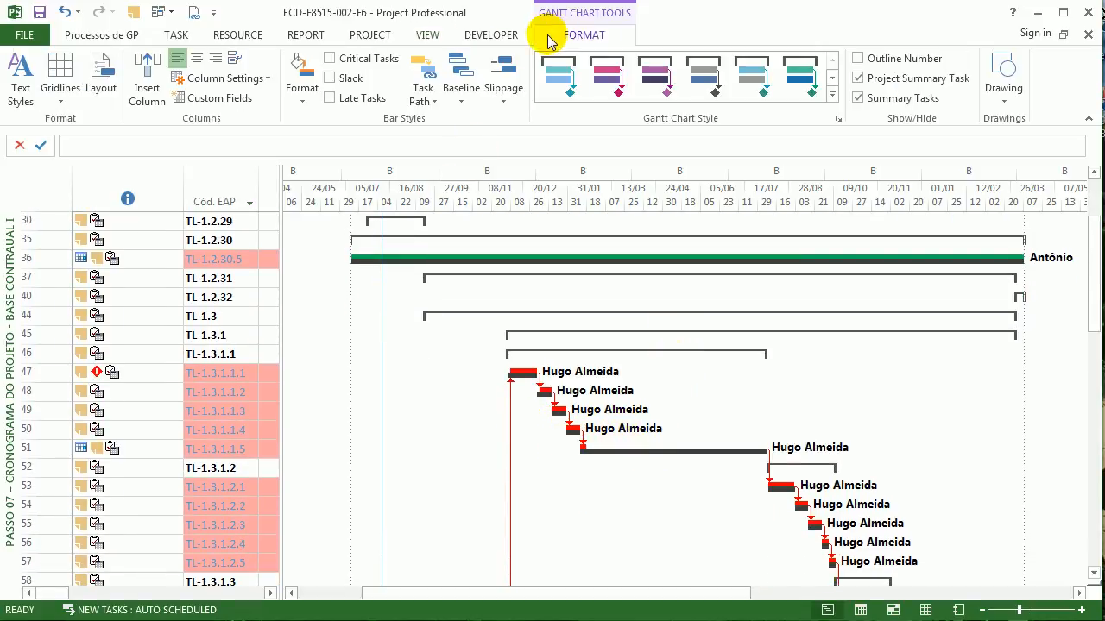
{"action": "left_click", "coordinate": [461, 95]}
{"action": "left_click", "coordinate": [478, 120]}
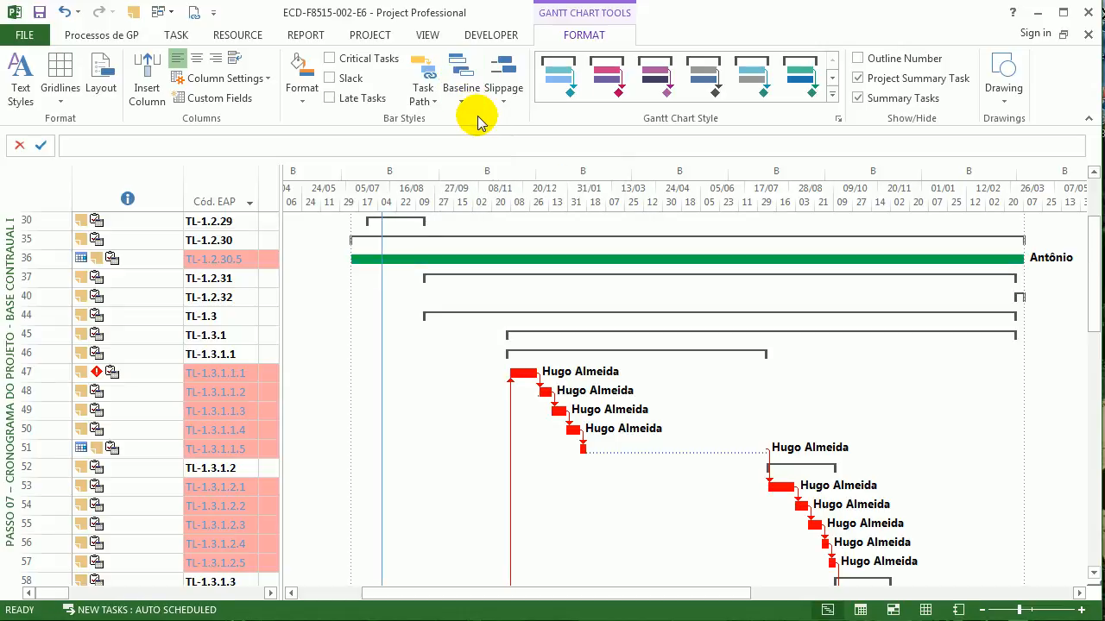
{"action": "left_click", "coordinate": [466, 89]}
{"action": "left_click", "coordinate": [474, 120]}
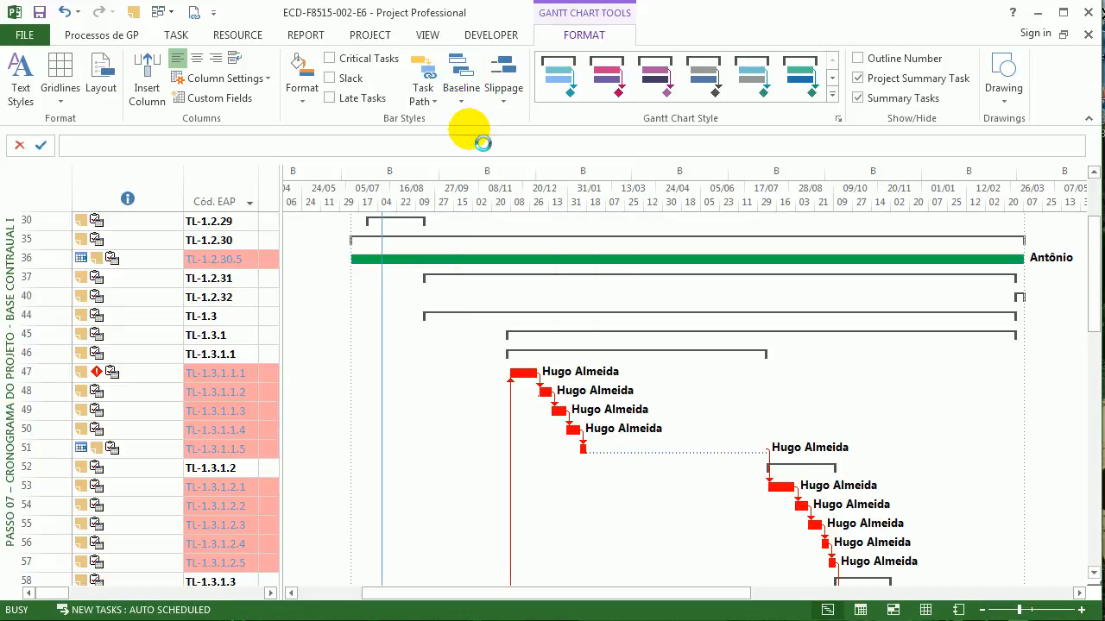
{"action": "left_click", "coordinate": [463, 86]}
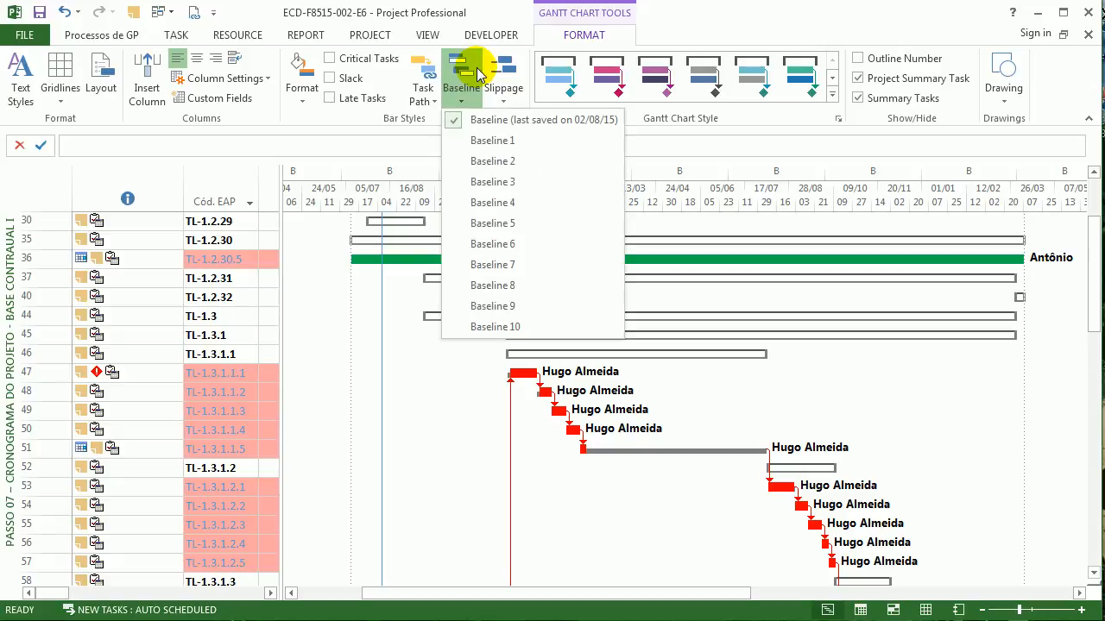
{"action": "left_click", "coordinate": [477, 120]}
{"action": "left_click", "coordinate": [466, 90]}
{"action": "left_click", "coordinate": [475, 120]}
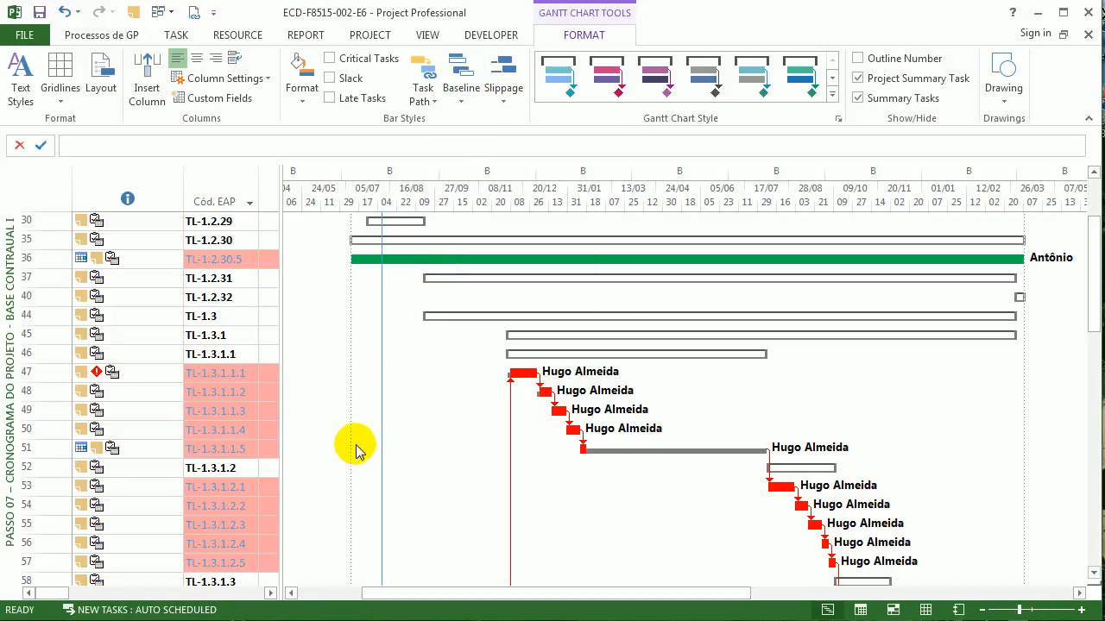
Step: Check the end of the bar styles list for a Baseline row and close the dialog
{"action": "scroll", "coordinate": [397, 442], "scroll_direction": "up", "scroll_amount": 2}
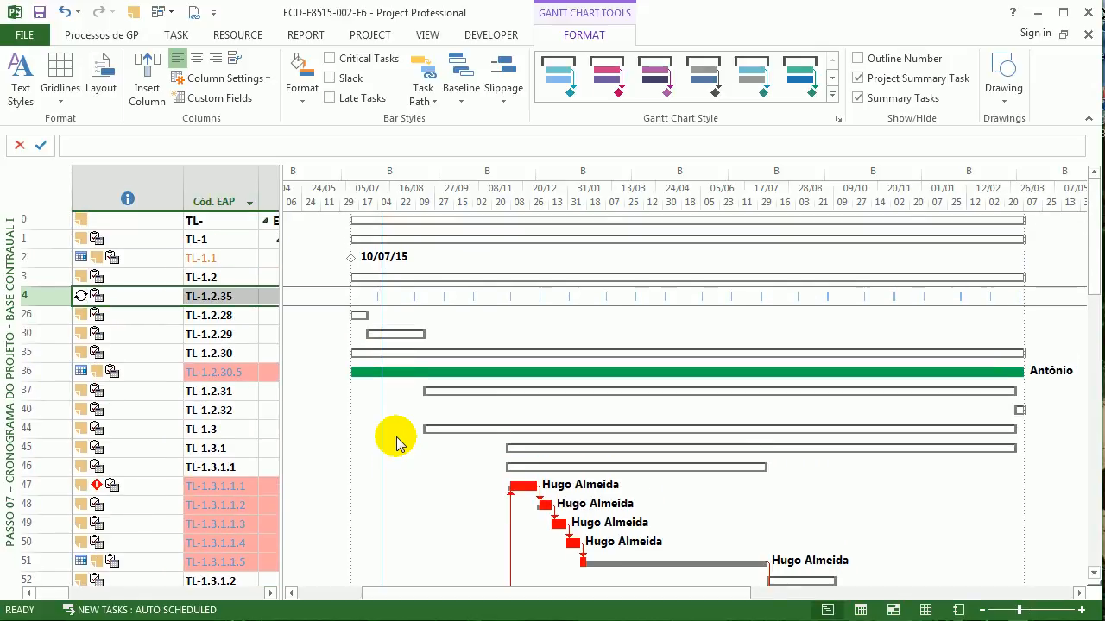
{"action": "right_click", "coordinate": [657, 334]}
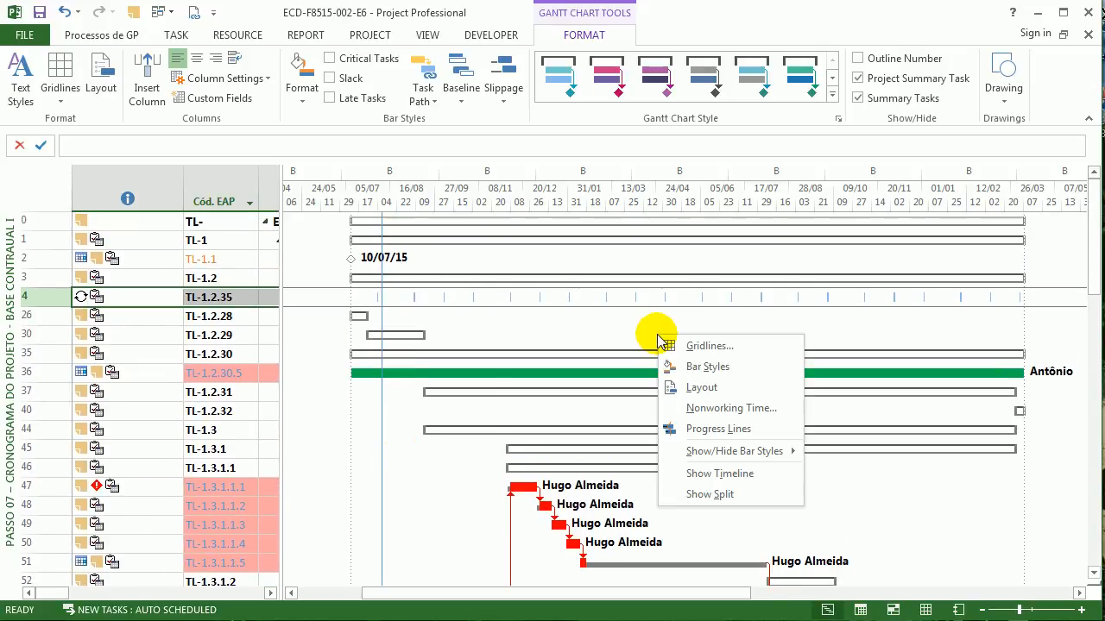
{"action": "left_click", "coordinate": [706, 363]}
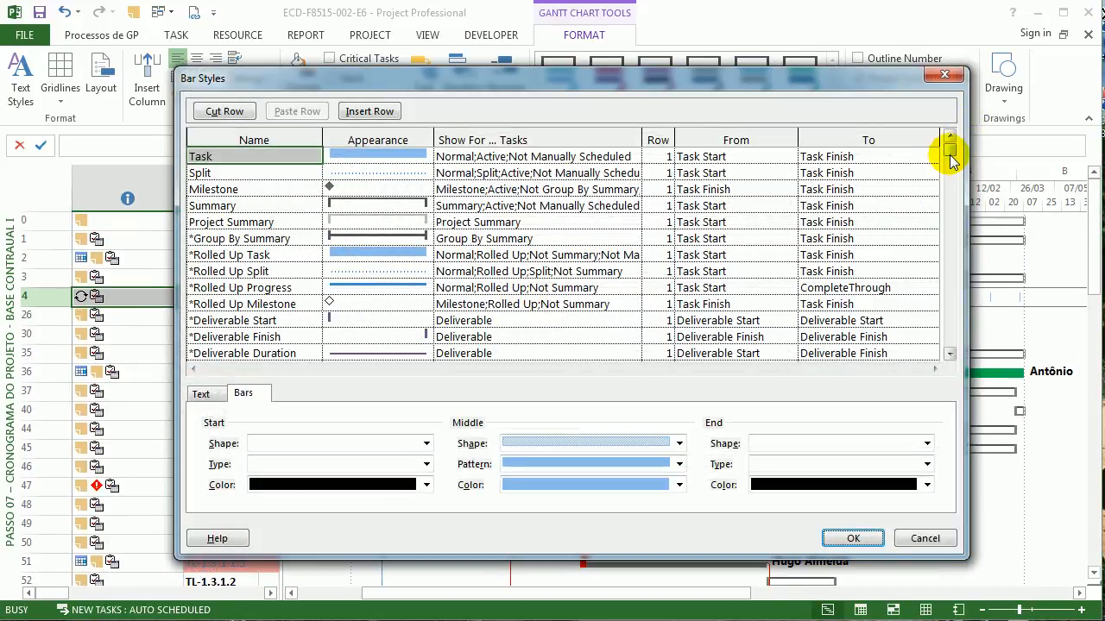
{"action": "left_click_drag", "start_coordinate": [945, 152], "coordinate": [948, 191]}
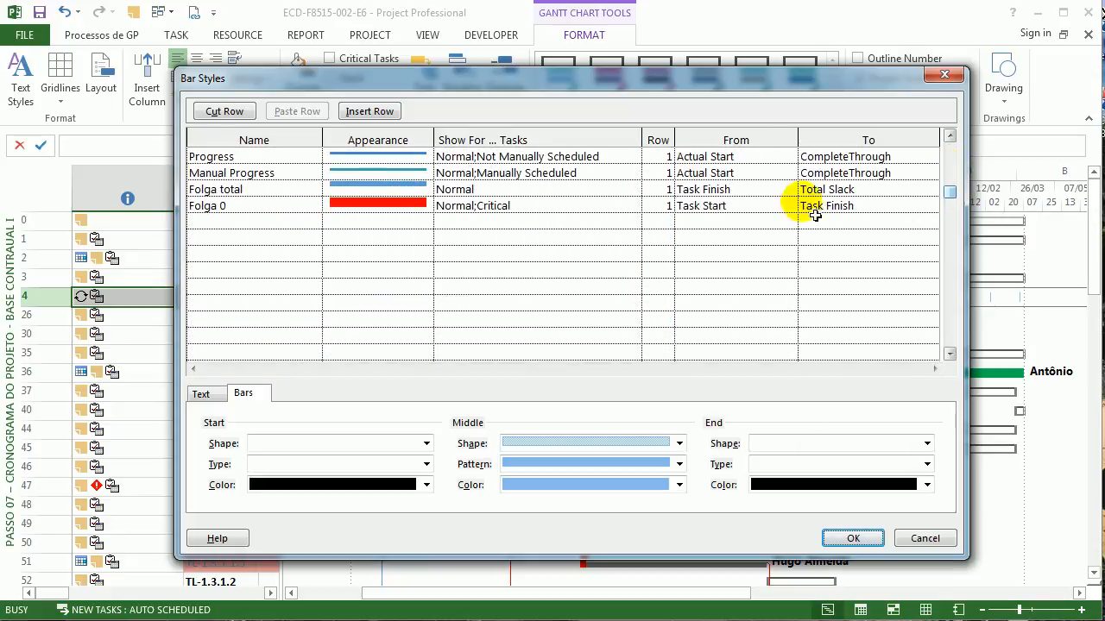
{"action": "left_click", "coordinate": [304, 222]}
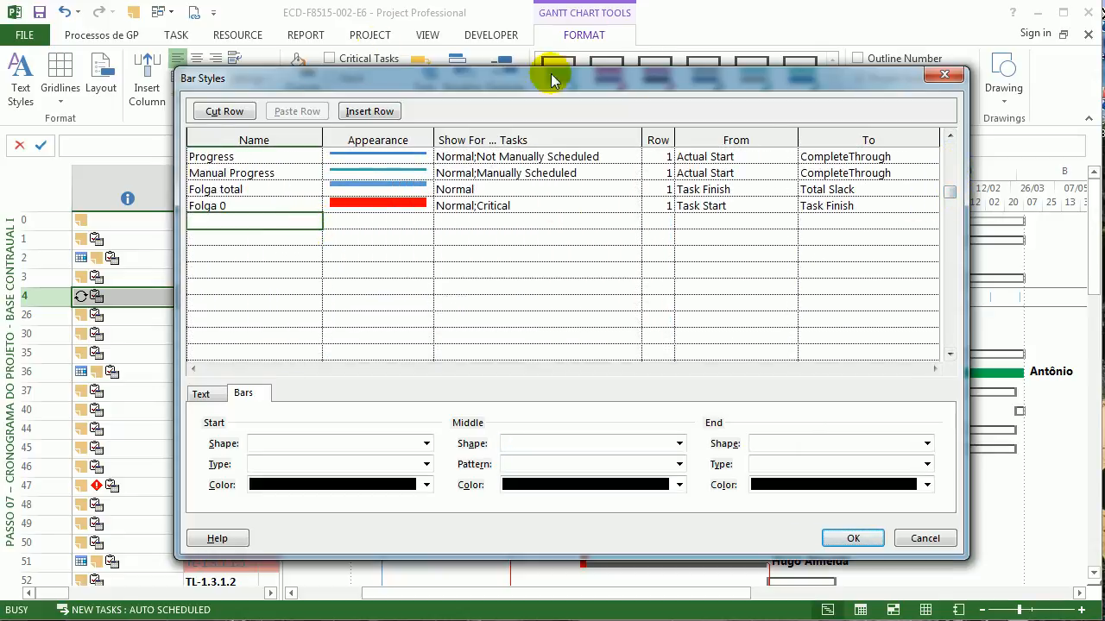
{"action": "left_click", "coordinate": [958, 75]}
Step: Undo the baseline display changes in the Gantt chart
{"action": "scroll", "coordinate": [539, 359], "scroll_direction": "down", "scroll_amount": 2}
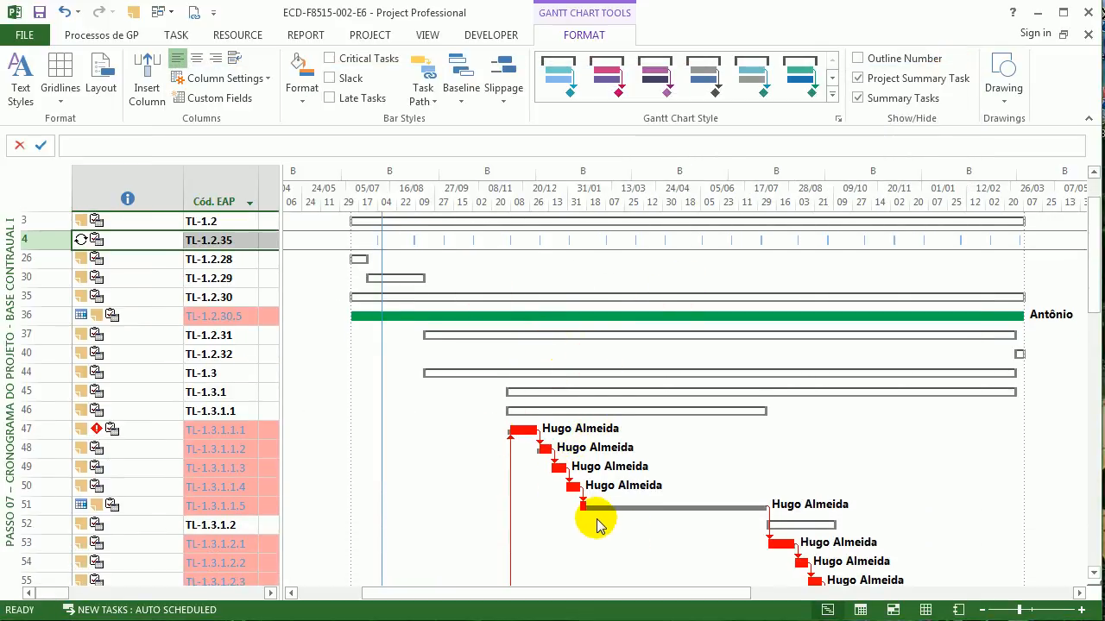
{"action": "scroll", "coordinate": [609, 527], "scroll_direction": "down", "scroll_amount": 3}
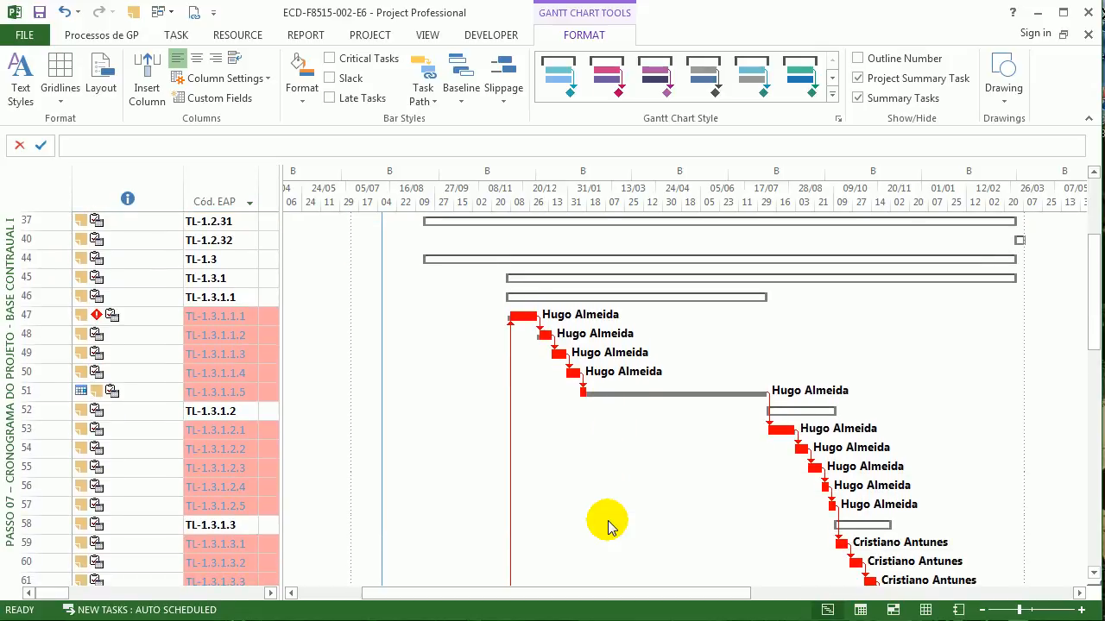
{"action": "left_click", "coordinate": [64, 12]}
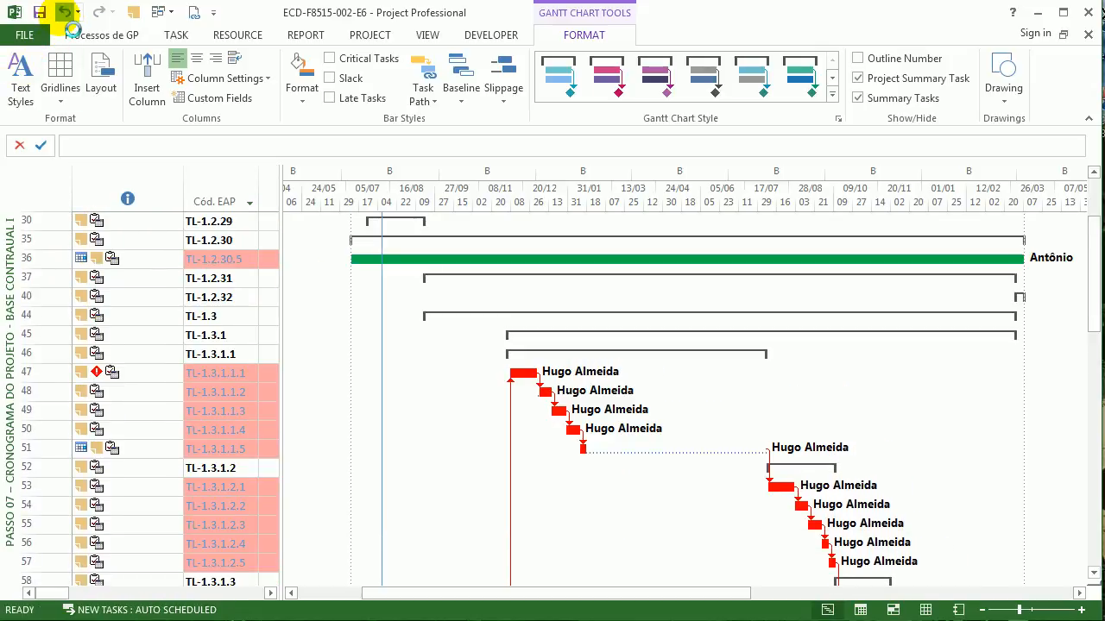
{"action": "scroll", "coordinate": [455, 488], "scroll_direction": "up", "scroll_amount": 1}
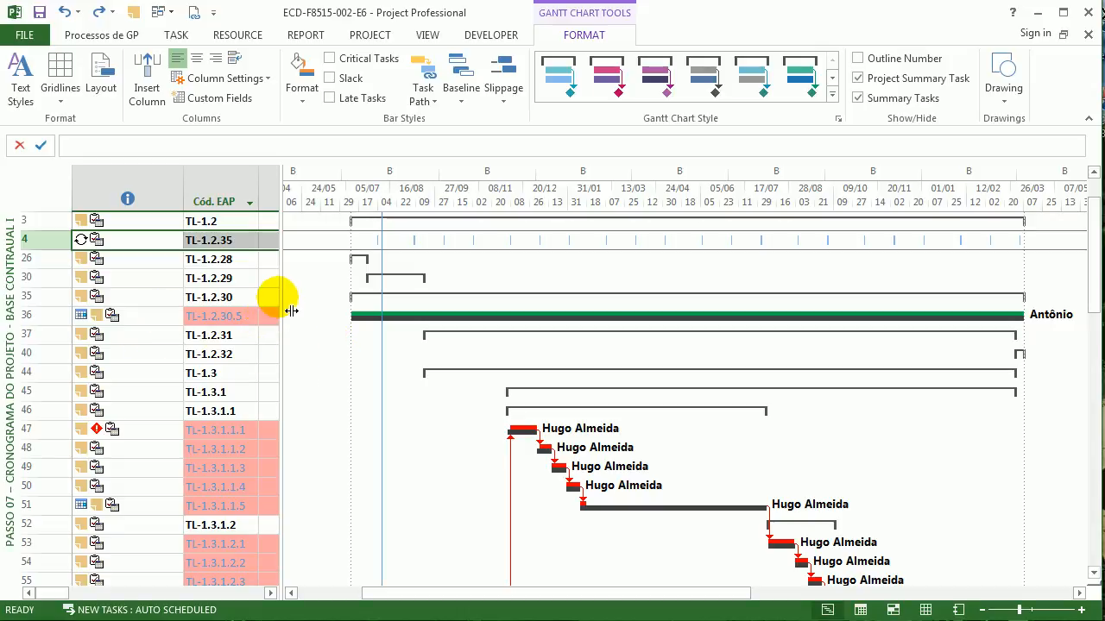
Step: Browse the baseline fields available for a new column beside EAP+Atividades, from Baseline to Baseline10, and cancel the insertion
{"action": "left_click_drag", "start_coordinate": [292, 311], "coordinate": [691, 320]}
{"action": "left_click", "coordinate": [357, 186]}
{"action": "key", "text": "Insert"}
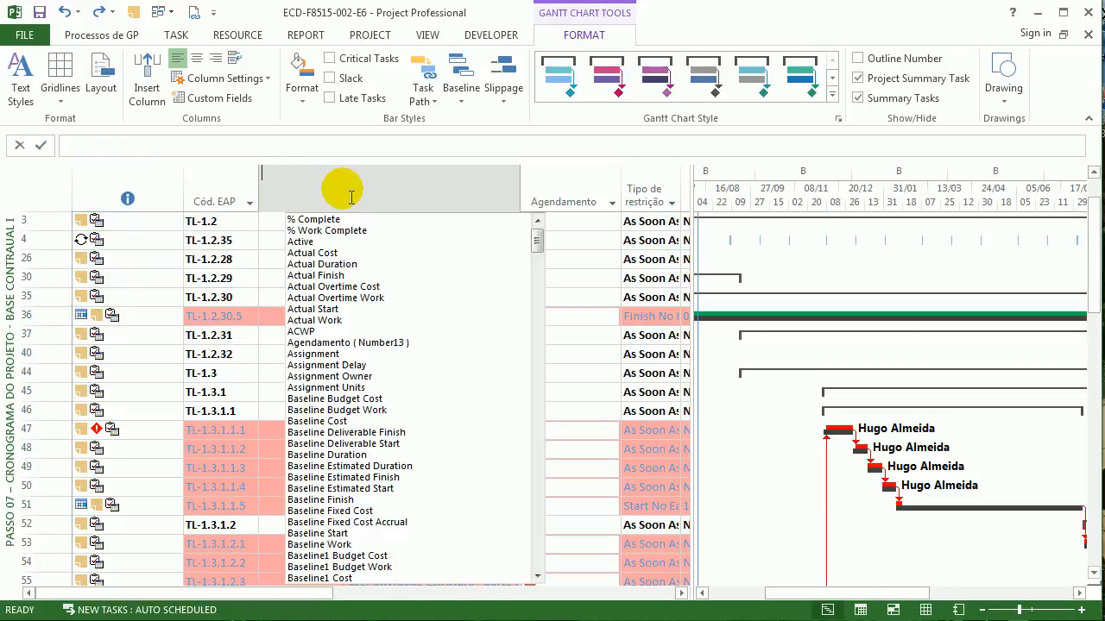
{"action": "type", "text": "baseline Budget Cost"}
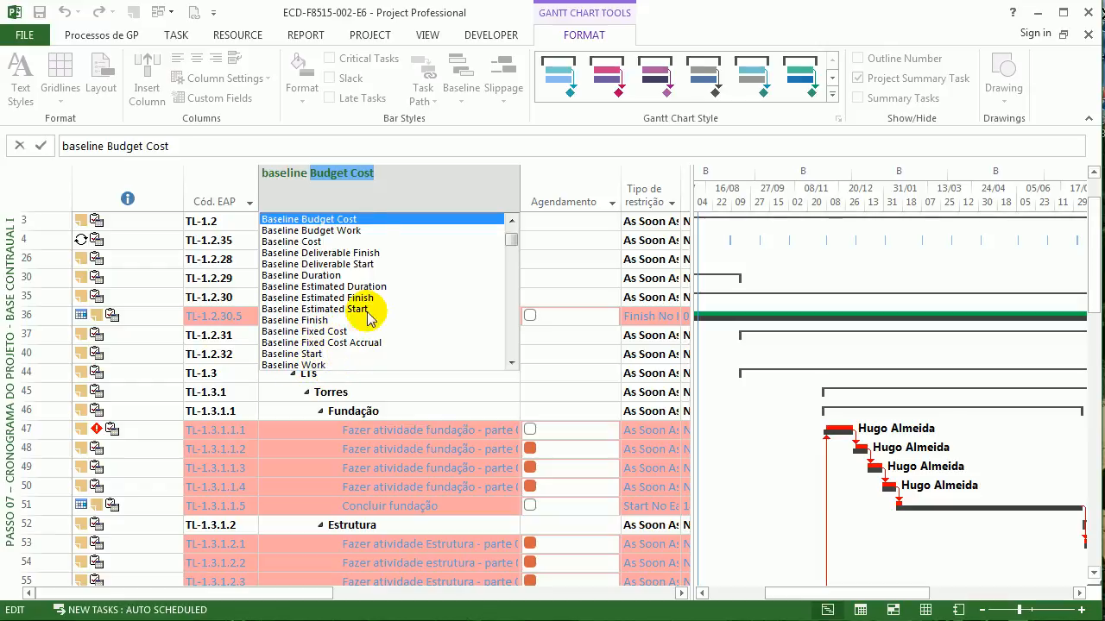
{"action": "scroll", "coordinate": [441, 298], "scroll_direction": "down", "scroll_amount": 1}
{"action": "scroll", "coordinate": [455, 301], "scroll_direction": "down", "scroll_amount": 1}
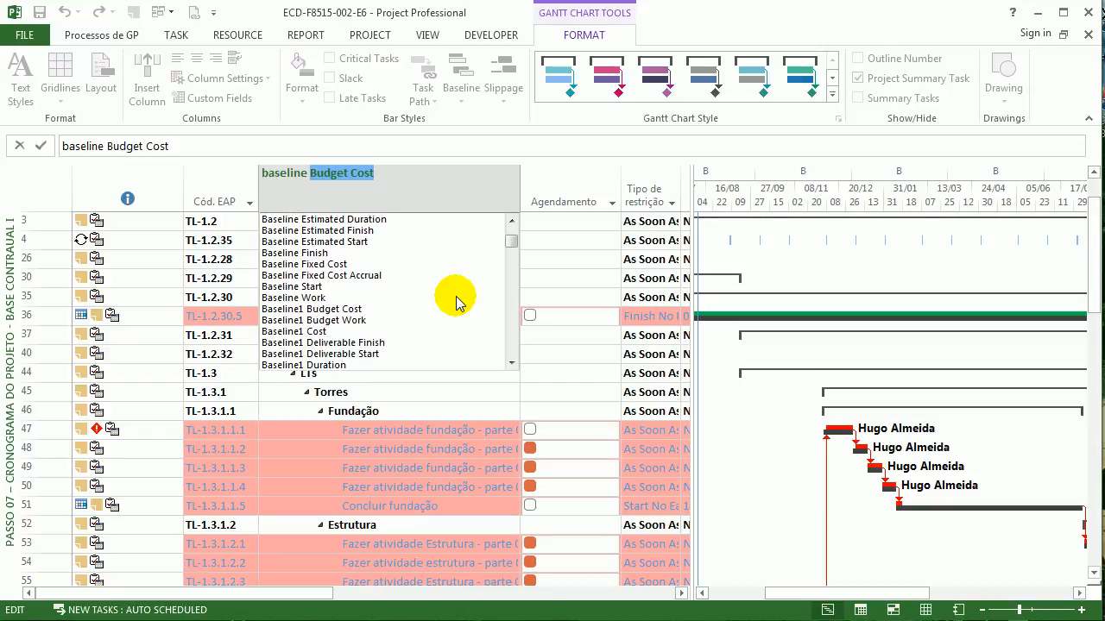
{"action": "scroll", "coordinate": [354, 328], "scroll_direction": "down", "scroll_amount": 1}
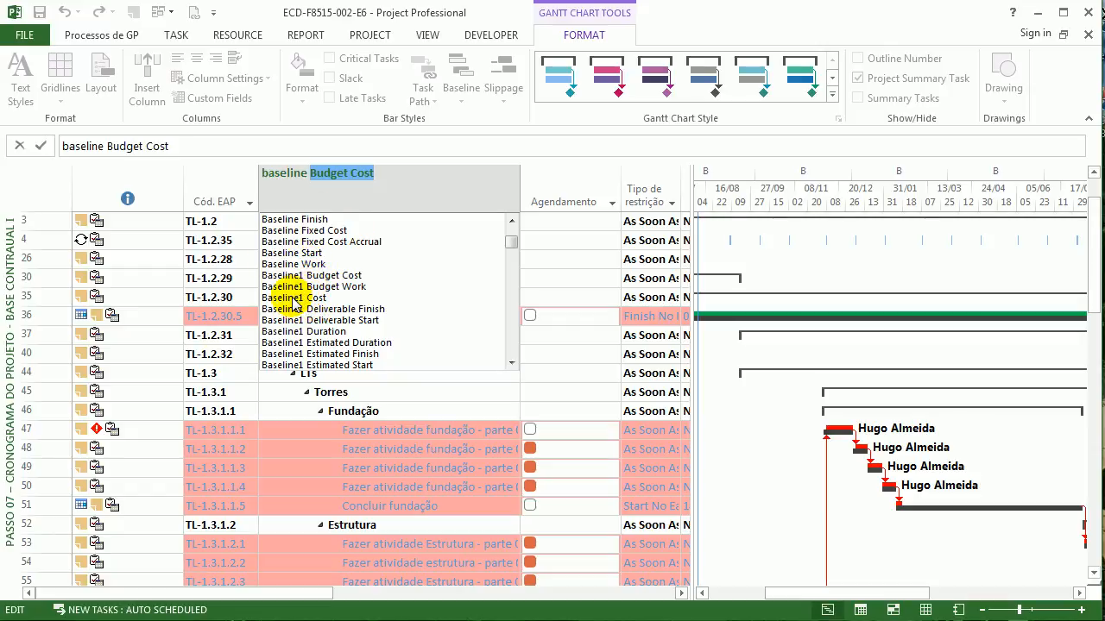
{"action": "scroll", "coordinate": [311, 319], "scroll_direction": "down", "scroll_amount": 4}
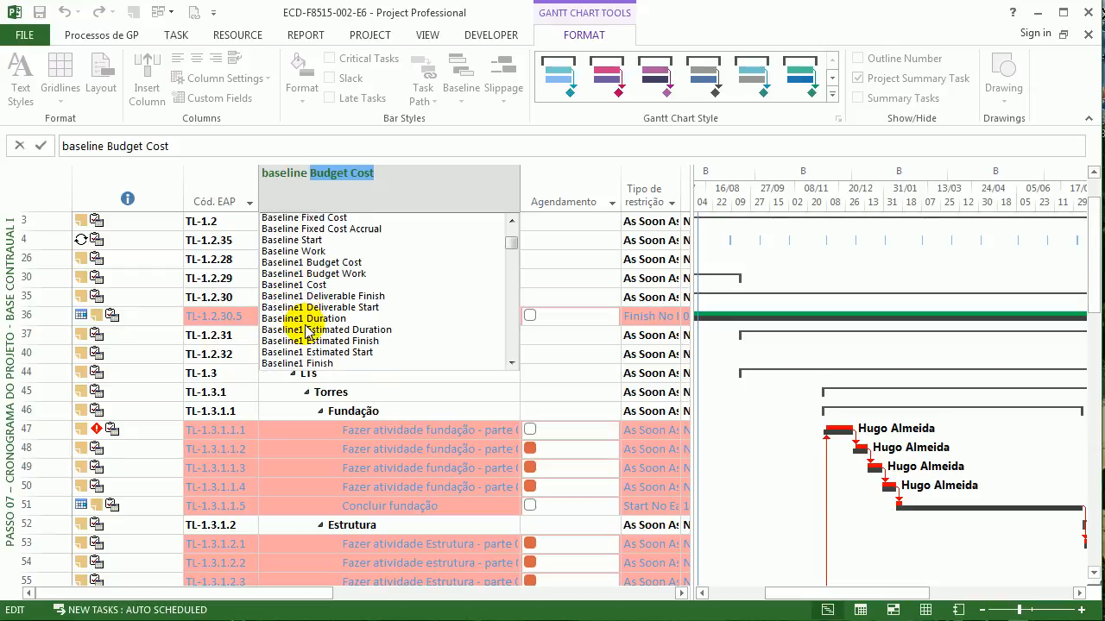
{"action": "scroll", "coordinate": [307, 331], "scroll_direction": "down", "scroll_amount": 2}
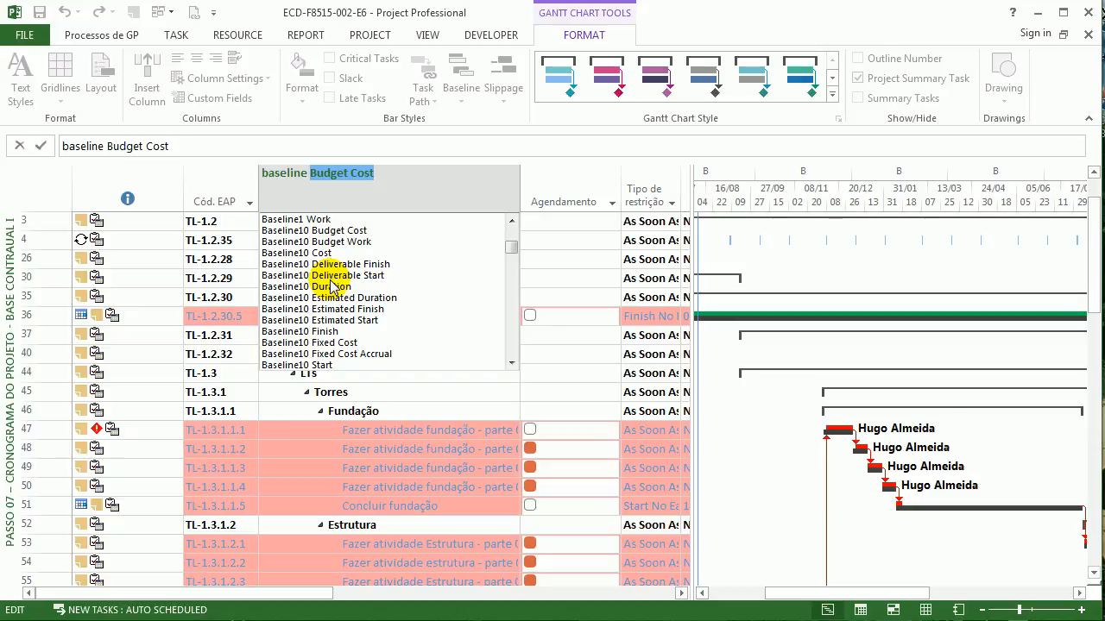
{"action": "key", "text": "Escape"}
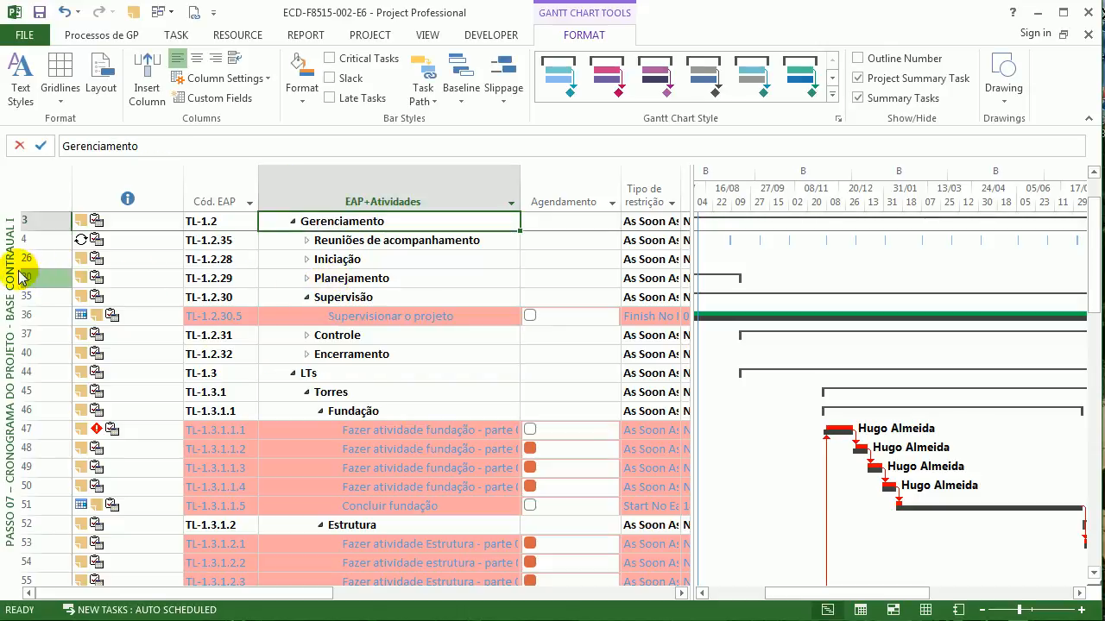
Step: Switch to the Passo 15 – Estimar os Custos view and check the Set Baseline settings without saving a baseline
{"action": "right_click", "coordinate": [19, 276]}
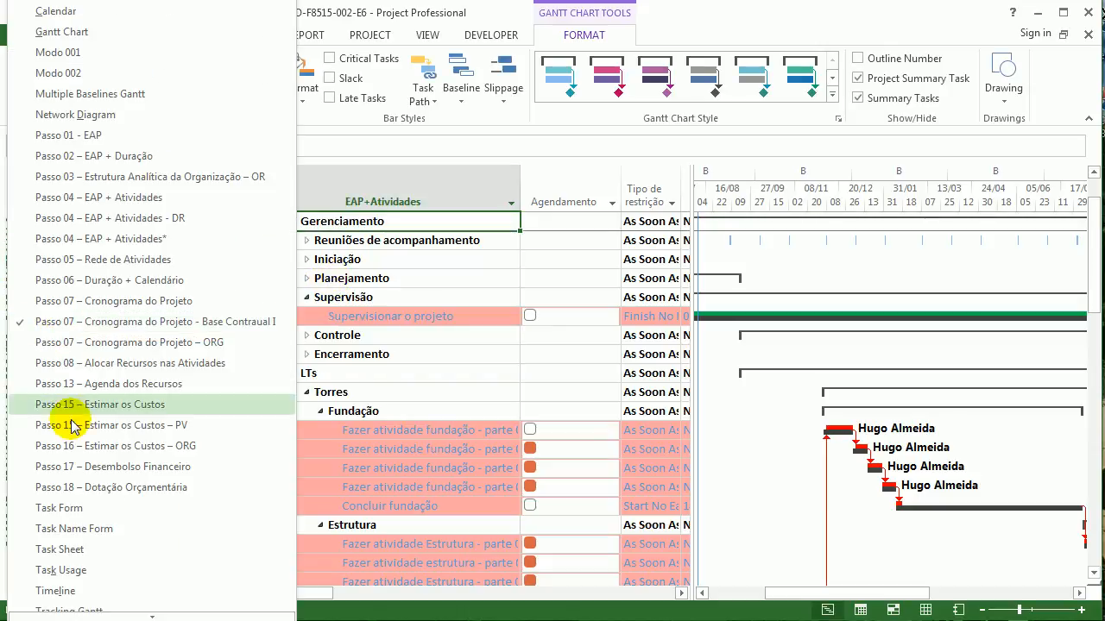
{"action": "left_click", "coordinate": [131, 423]}
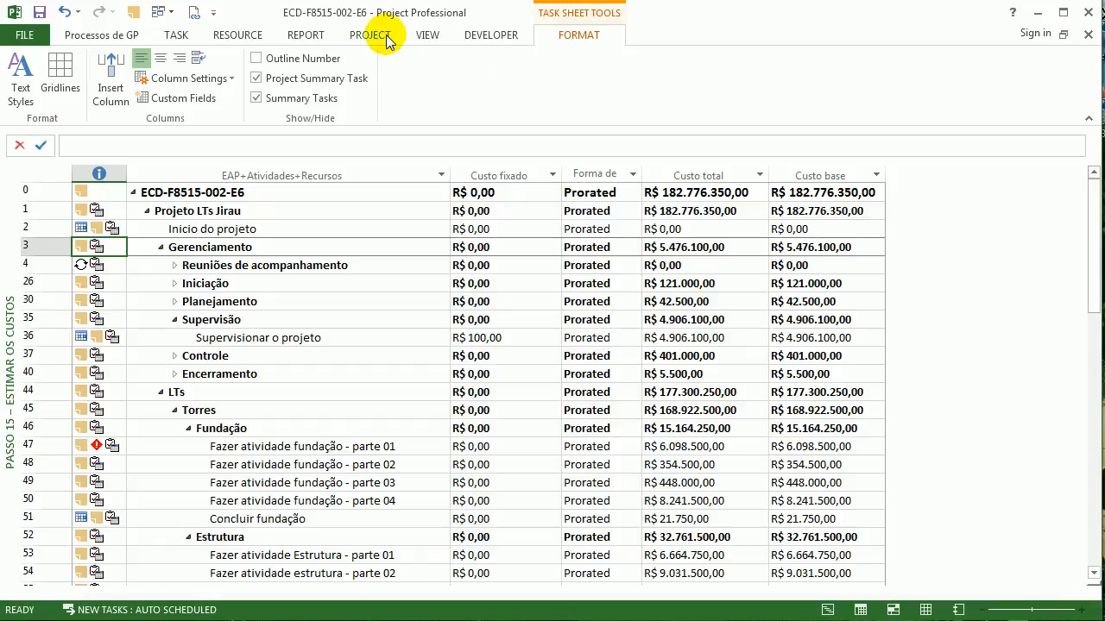
{"action": "left_click", "coordinate": [384, 38]}
{"action": "left_click", "coordinate": [501, 93]}
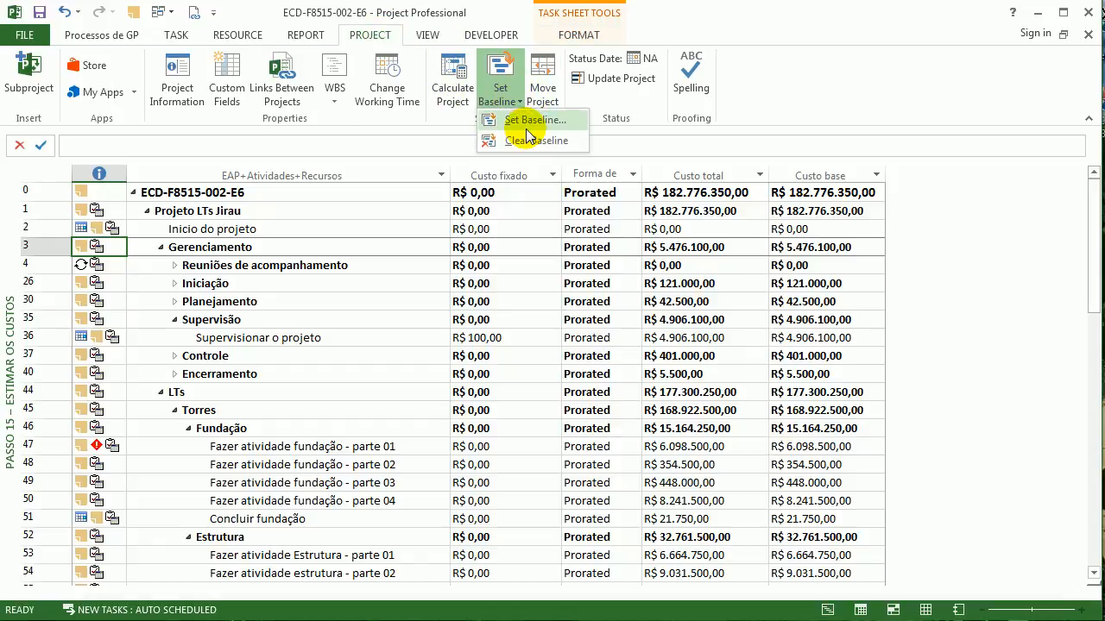
{"action": "left_click", "coordinate": [526, 121]}
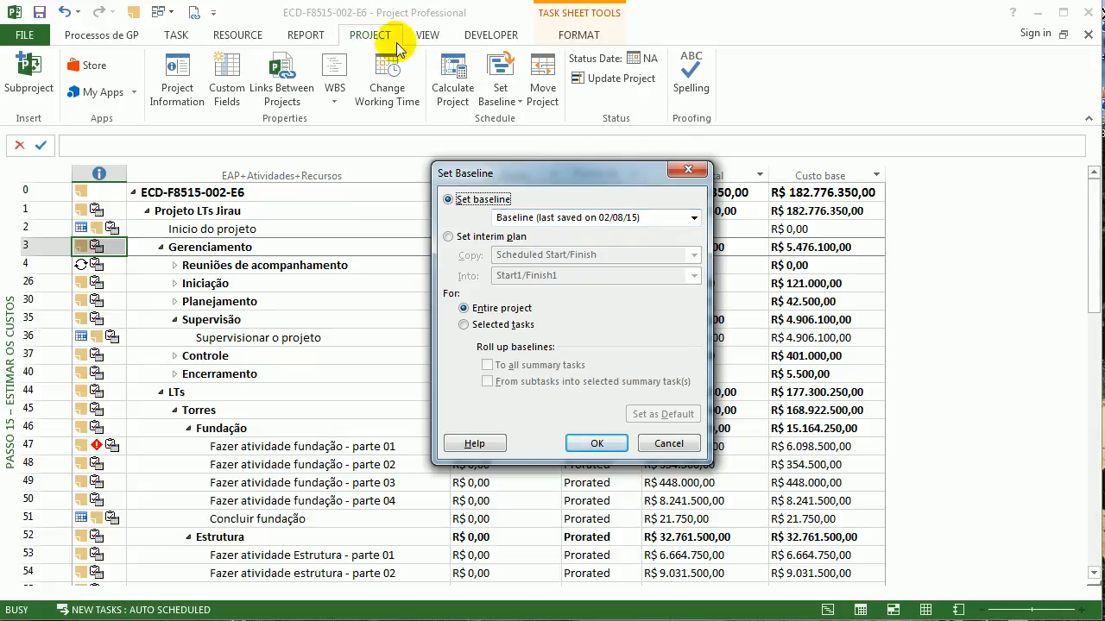
{"action": "left_click", "coordinate": [688, 173]}
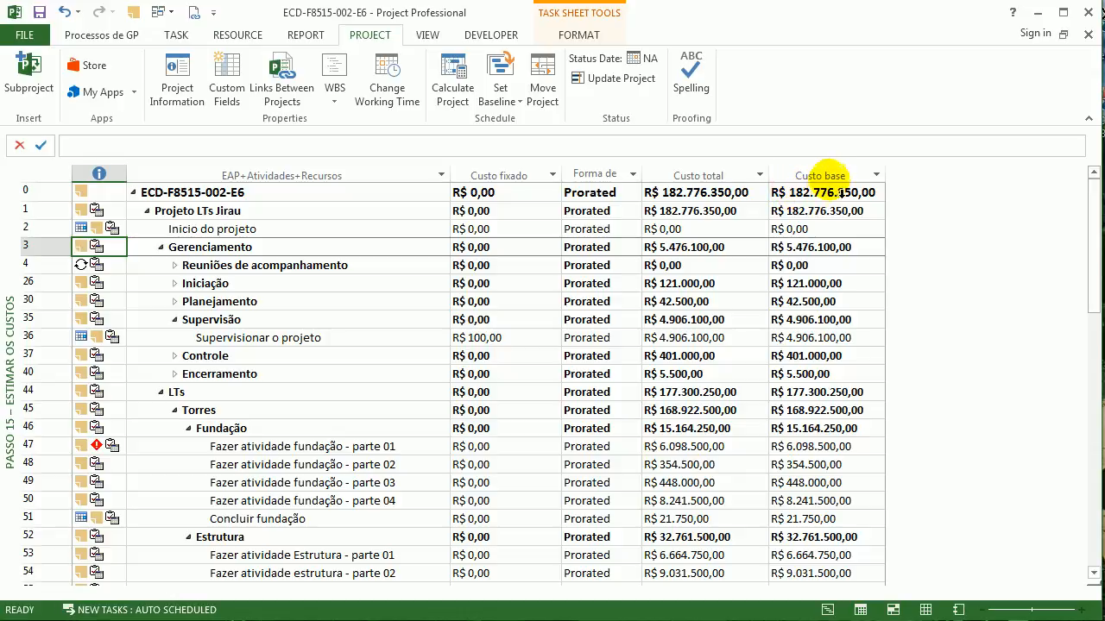
Step: Compare the Custo total and Custo base columns, ending on the project summary's Custo base value
{"action": "left_click", "coordinate": [820, 175]}
{"action": "left_click", "coordinate": [725, 180]}
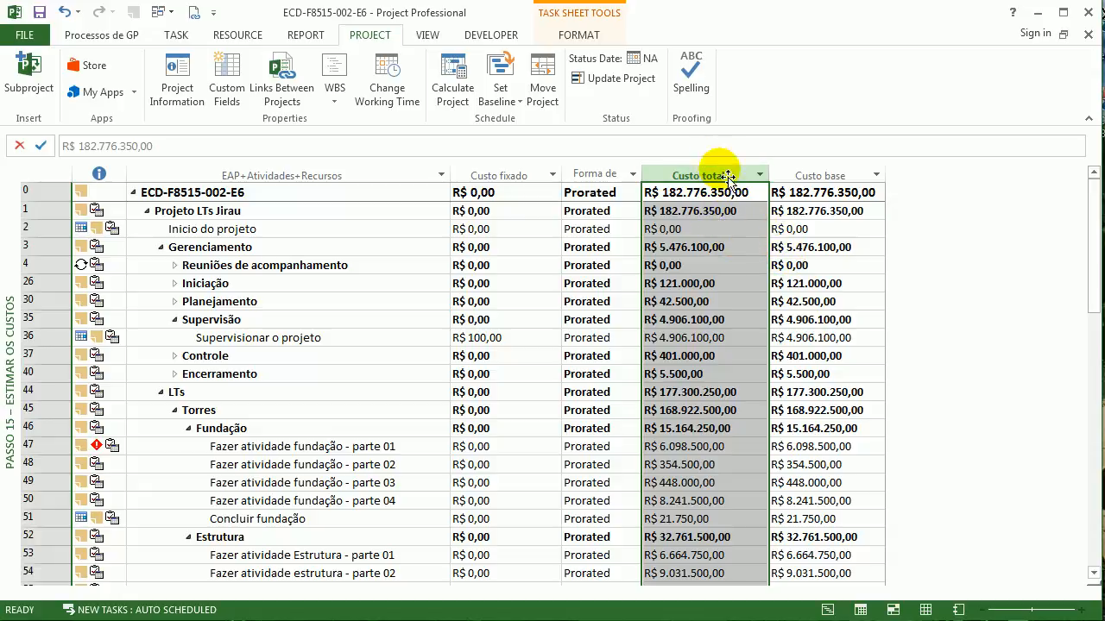
{"action": "left_click", "coordinate": [733, 212]}
{"action": "left_click", "coordinate": [825, 182]}
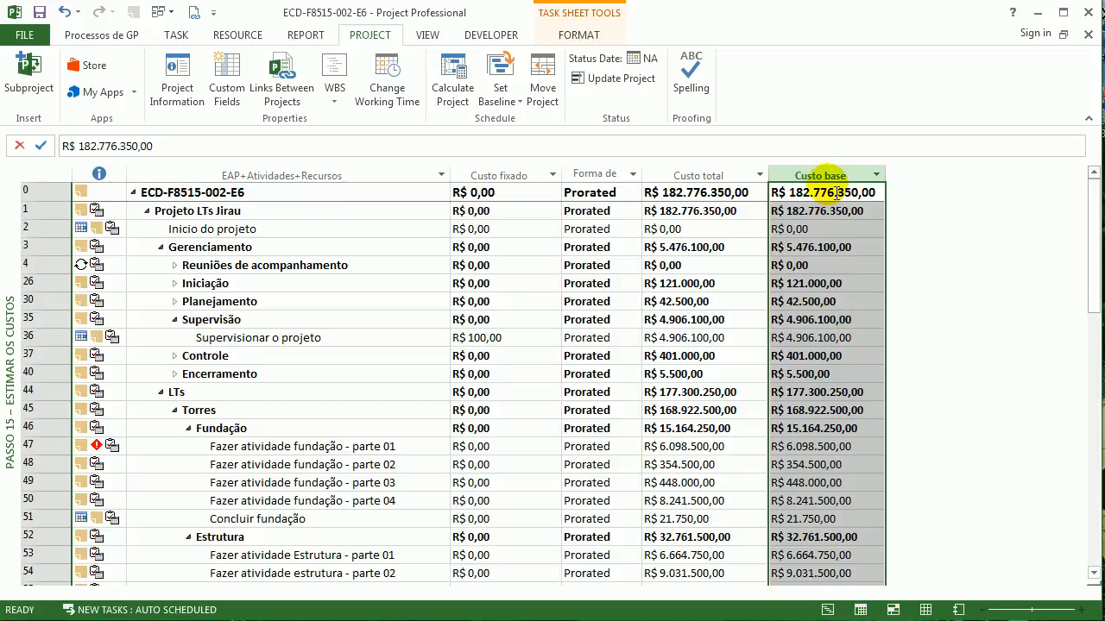
{"action": "left_click", "coordinate": [807, 196]}
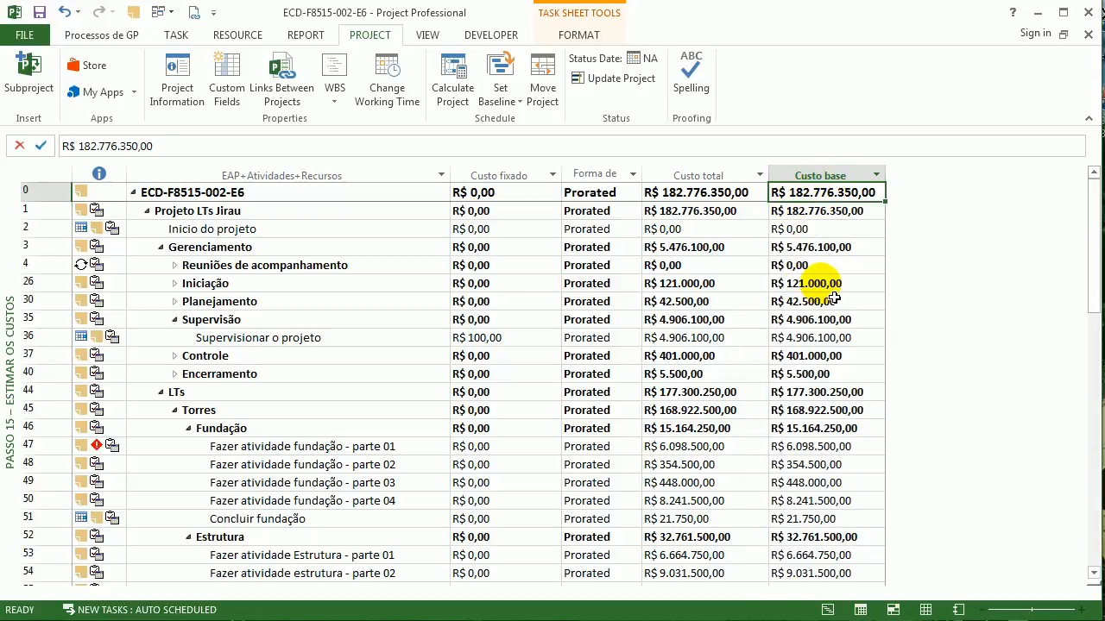
Step: Review the baselines offered in the Set Baseline settings and close them without setting one
{"action": "left_click", "coordinate": [501, 97]}
{"action": "left_click", "coordinate": [675, 284]}
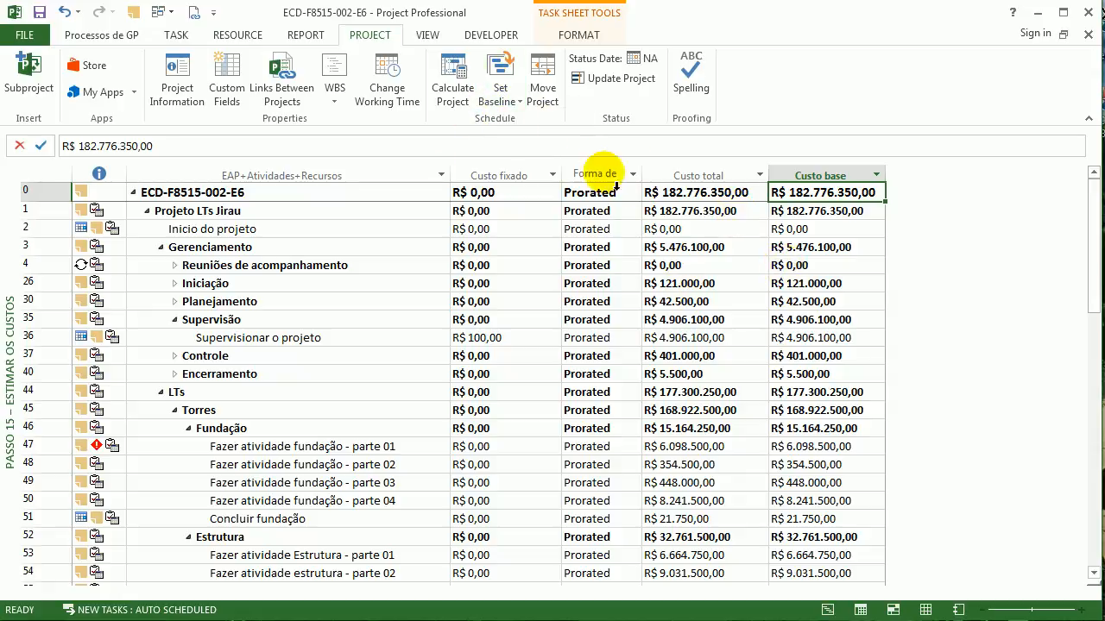
{"action": "left_click", "coordinate": [512, 102]}
{"action": "left_click", "coordinate": [518, 118]}
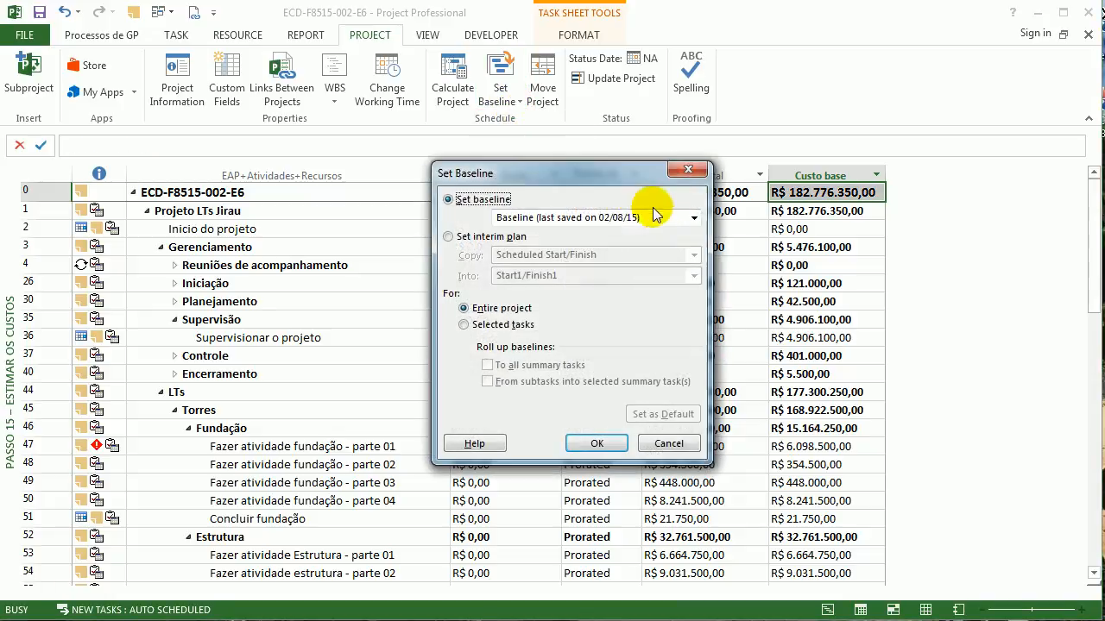
{"action": "left_click", "coordinate": [693, 223]}
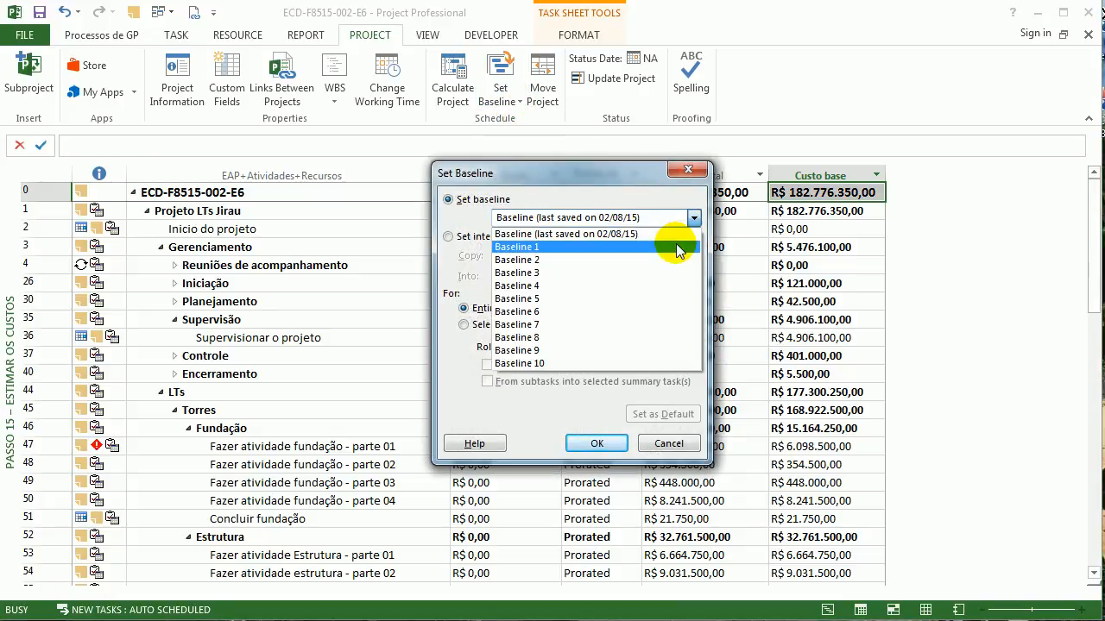
{"action": "left_click", "coordinate": [673, 177]}
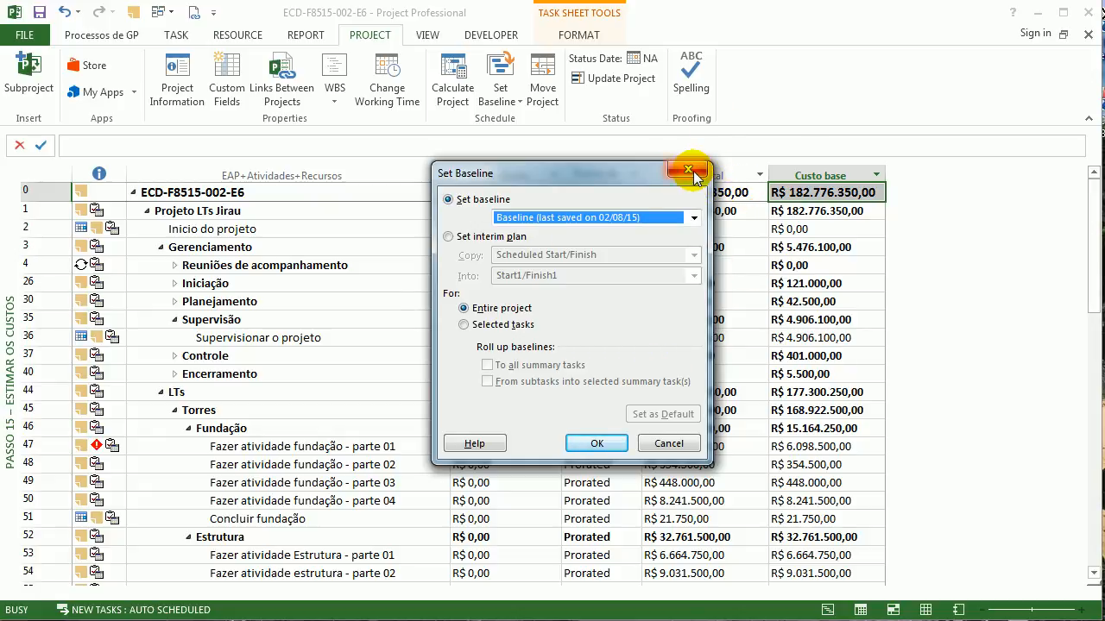
{"action": "left_click", "coordinate": [689, 170]}
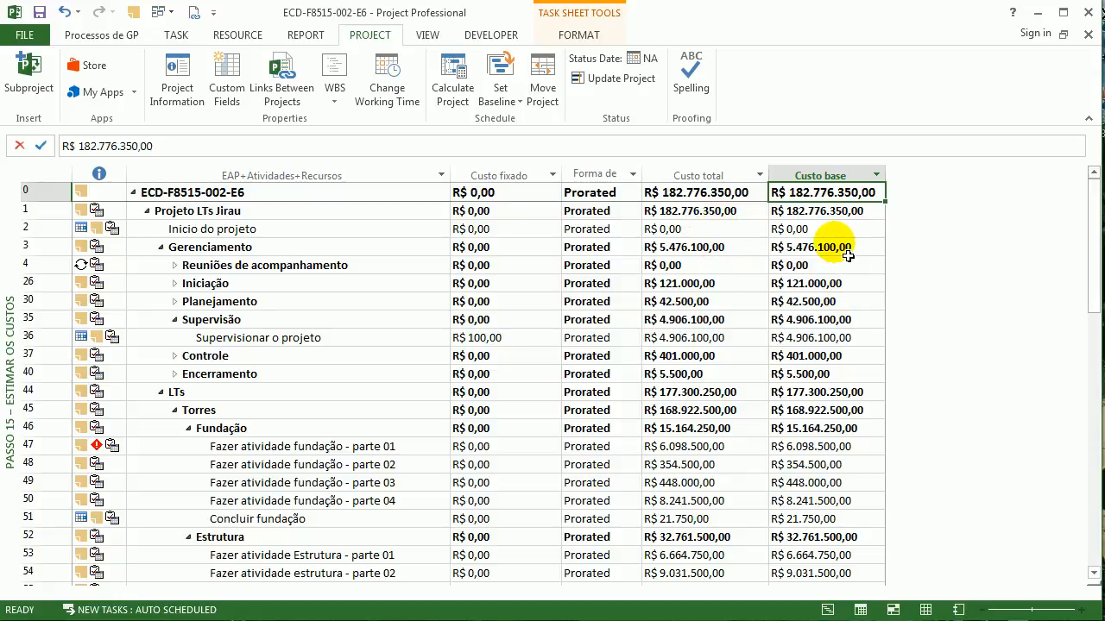
Step: Compare Custo base with Custo total again, ending on the Custo total of the Supervisionar o projeto task
{"action": "left_click", "coordinate": [750, 176]}
{"action": "left_click", "coordinate": [846, 175]}
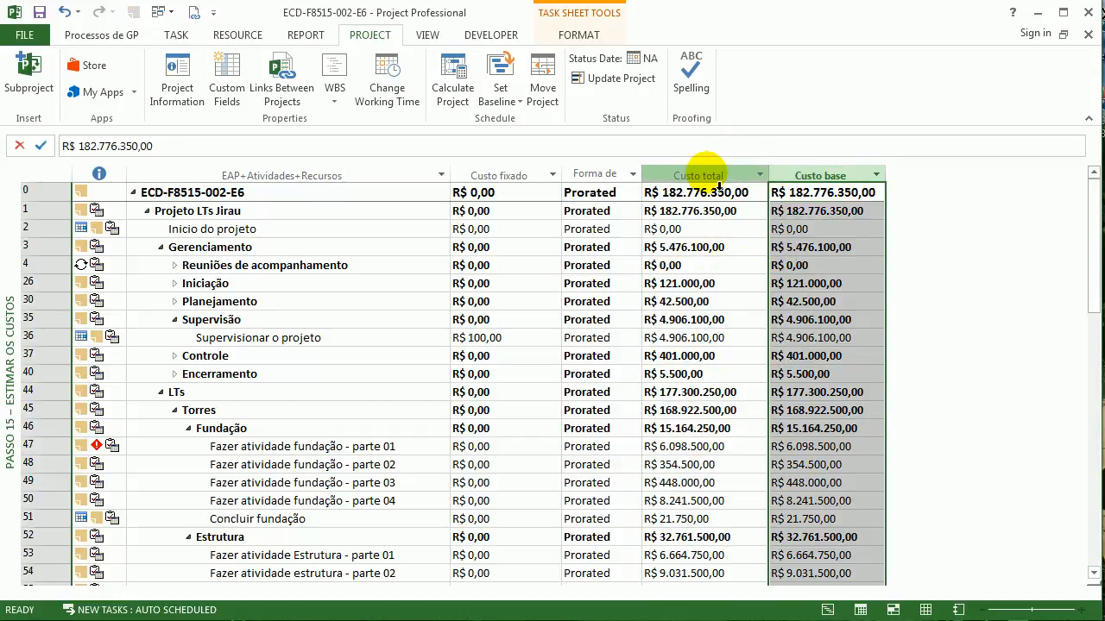
{"action": "left_click", "coordinate": [712, 175]}
{"action": "left_click", "coordinate": [724, 340]}
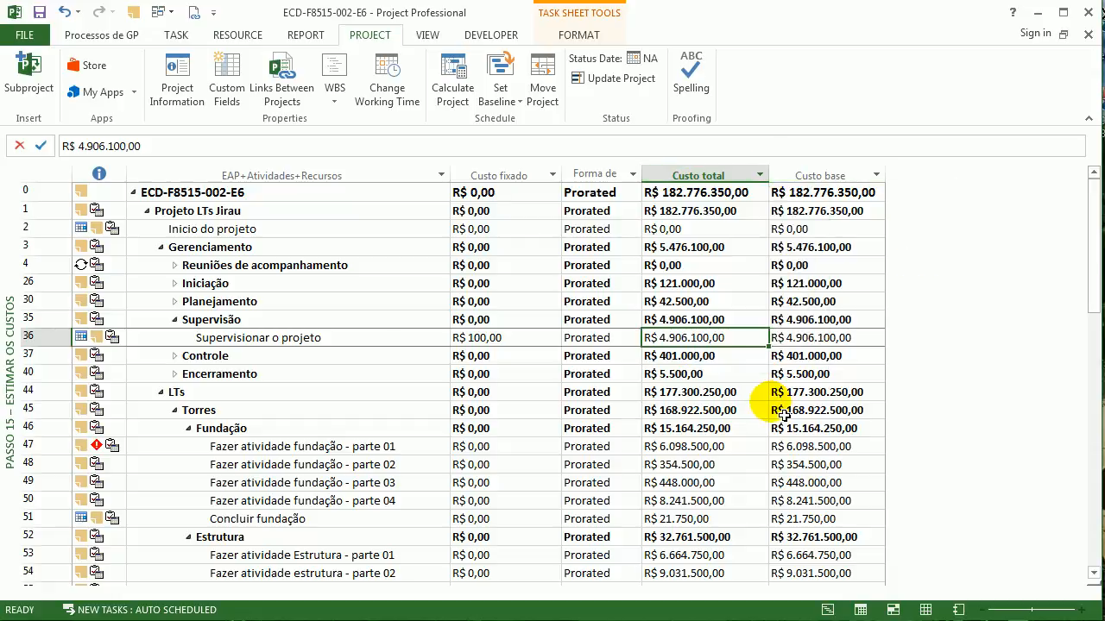
Step: Switch to the Passo 15 – Estimar os Custos – PV view and bring the Preço de venda column into view
{"action": "right_click", "coordinate": [11, 228]}
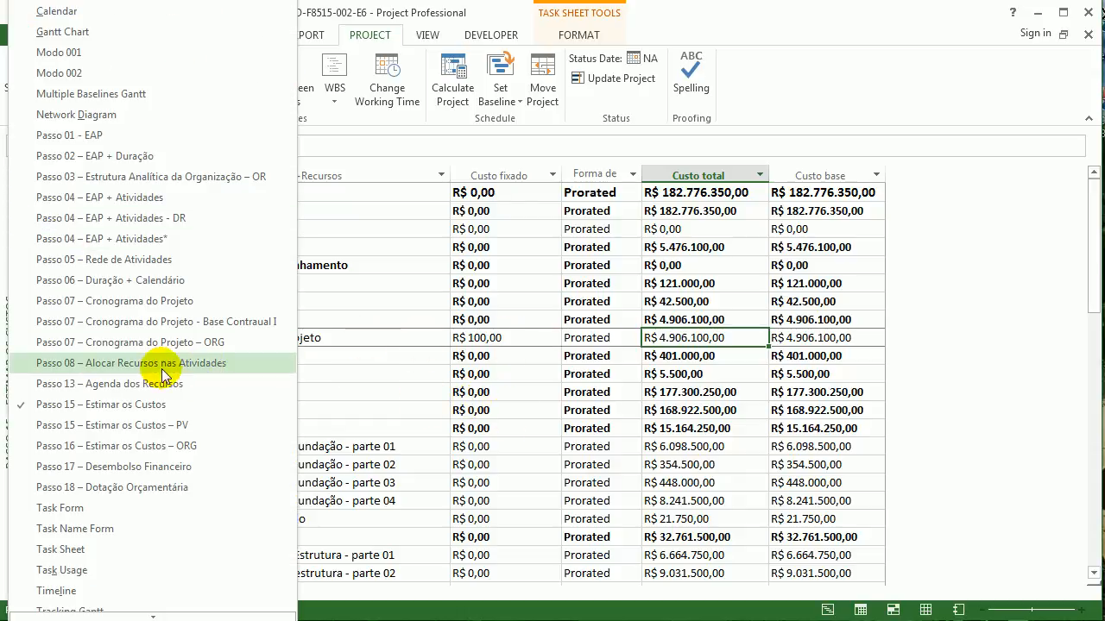
{"action": "left_click", "coordinate": [172, 431]}
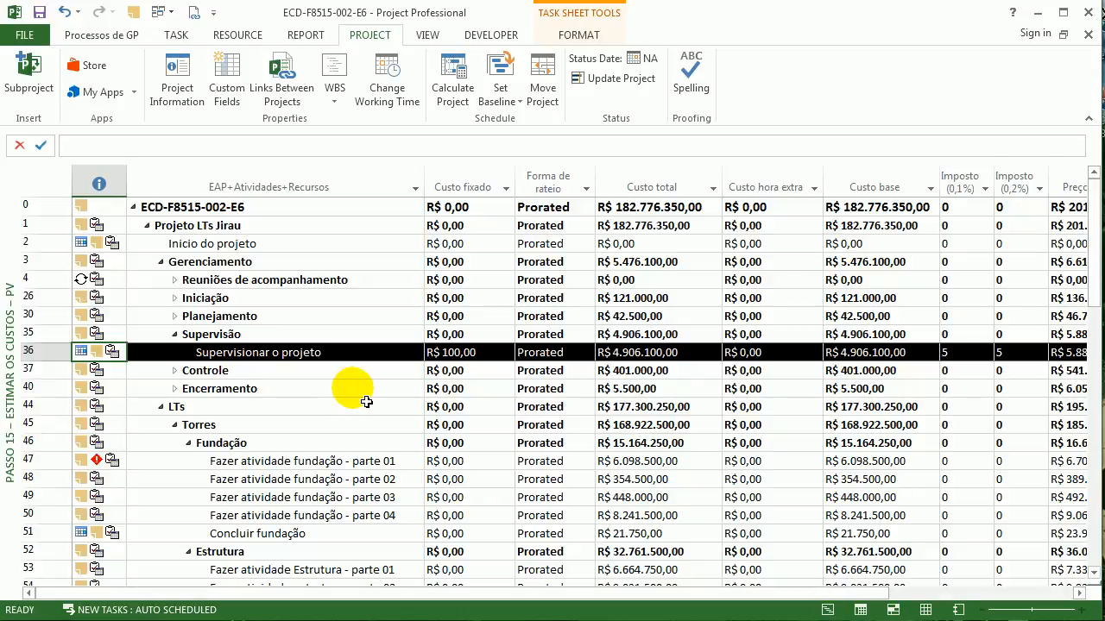
{"action": "left_click", "coordinate": [381, 377]}
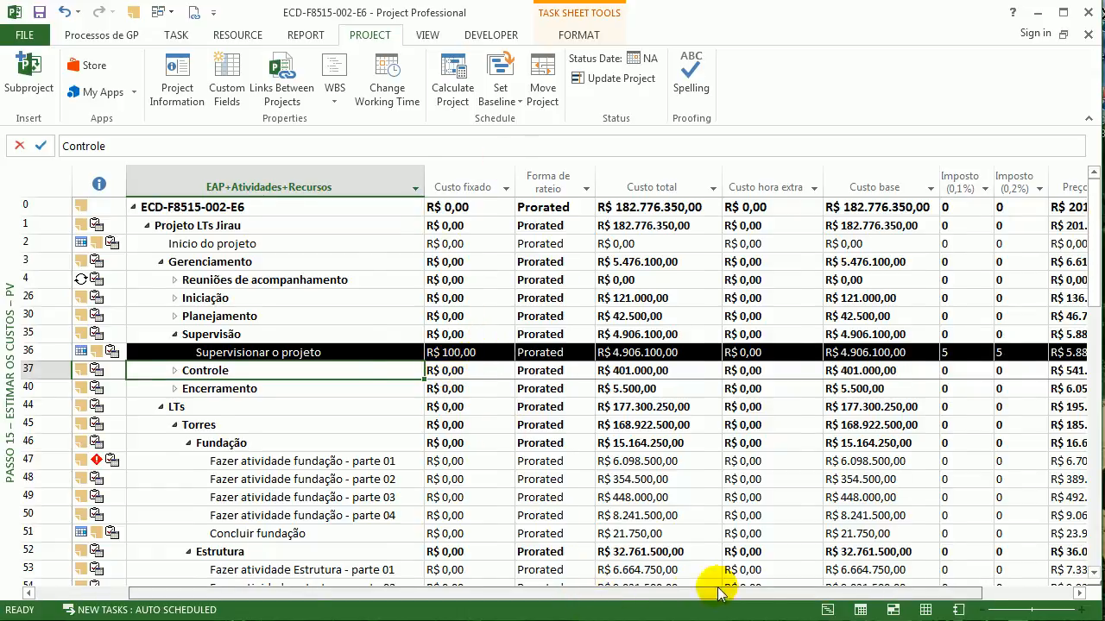
{"action": "left_click_drag", "start_coordinate": [716, 592], "coordinate": [838, 592]}
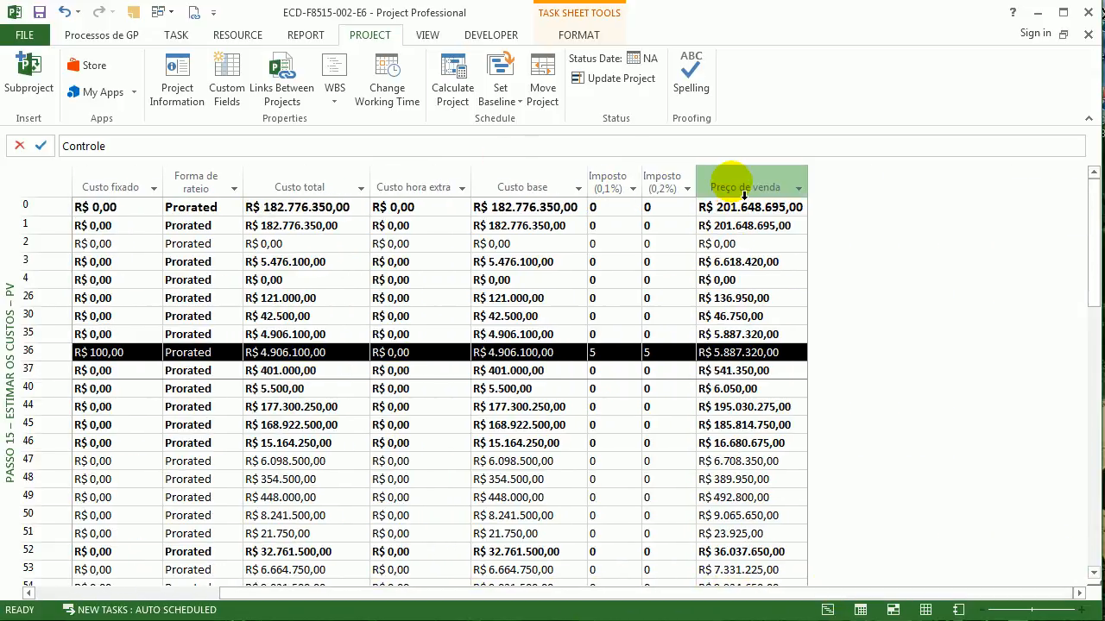
Step: Examine the Preço de venda column's custom field formula, checking its Number11, Number12 and 10 terms, and close the dialogs
{"action": "left_click", "coordinate": [744, 194]}
{"action": "right_click", "coordinate": [740, 192]}
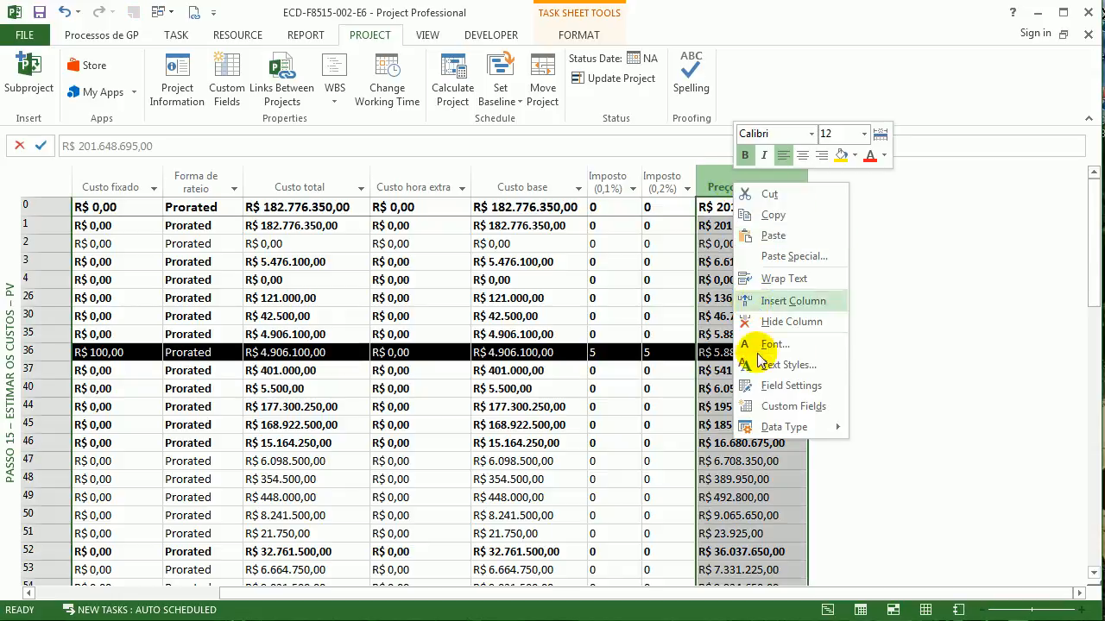
{"action": "left_click", "coordinate": [744, 404]}
{"action": "left_click", "coordinate": [570, 345]}
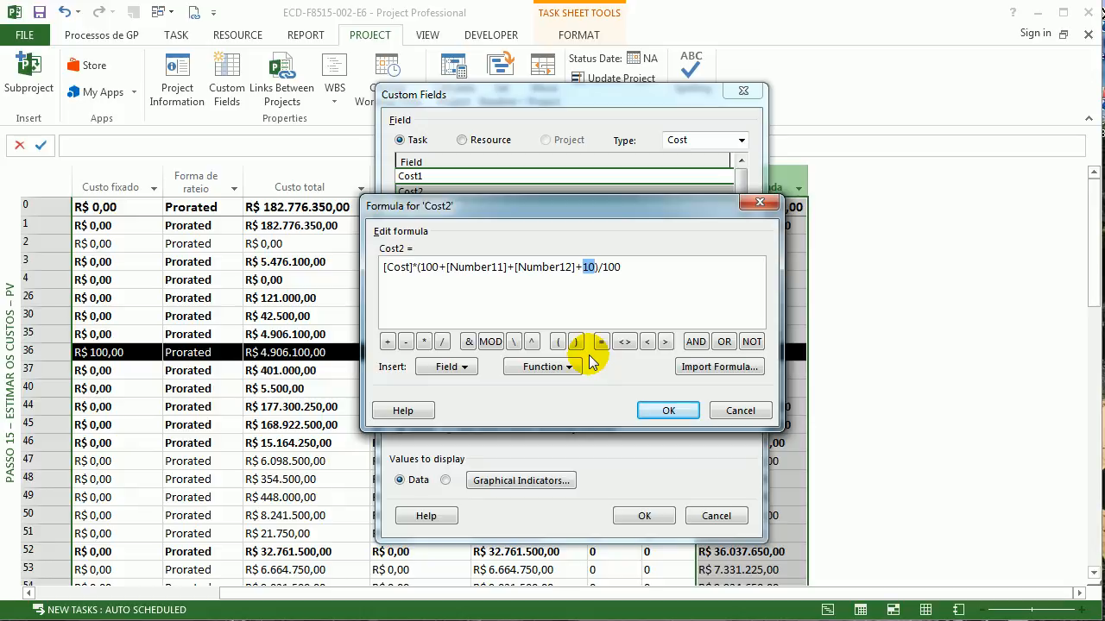
{"action": "left_click_drag", "start_coordinate": [575, 268], "coordinate": [484, 283]}
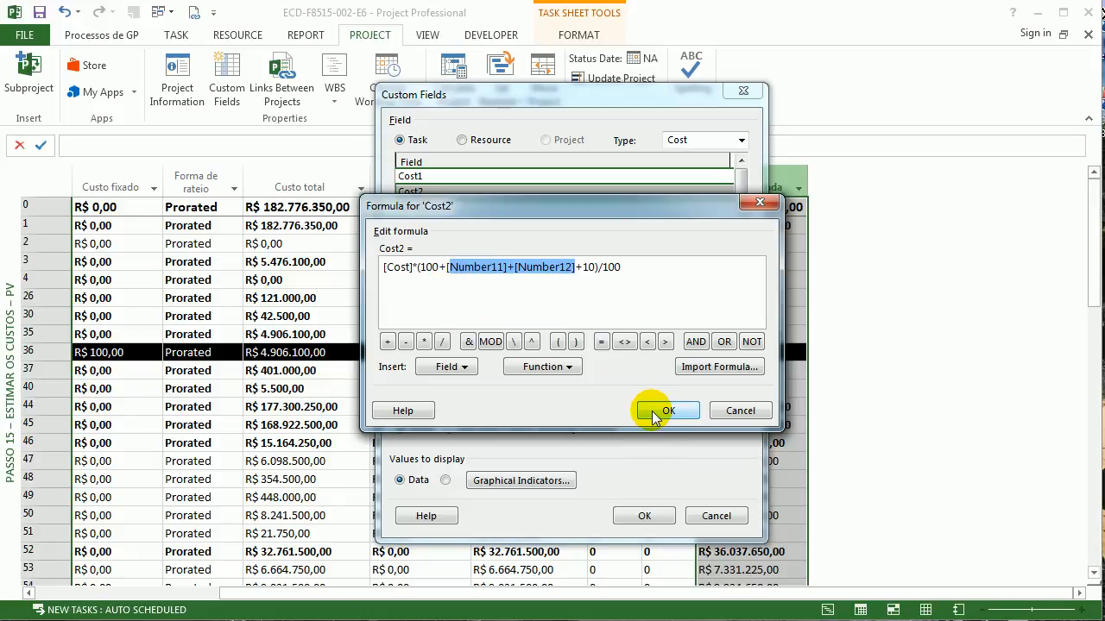
{"action": "double_click", "coordinate": [595, 280]}
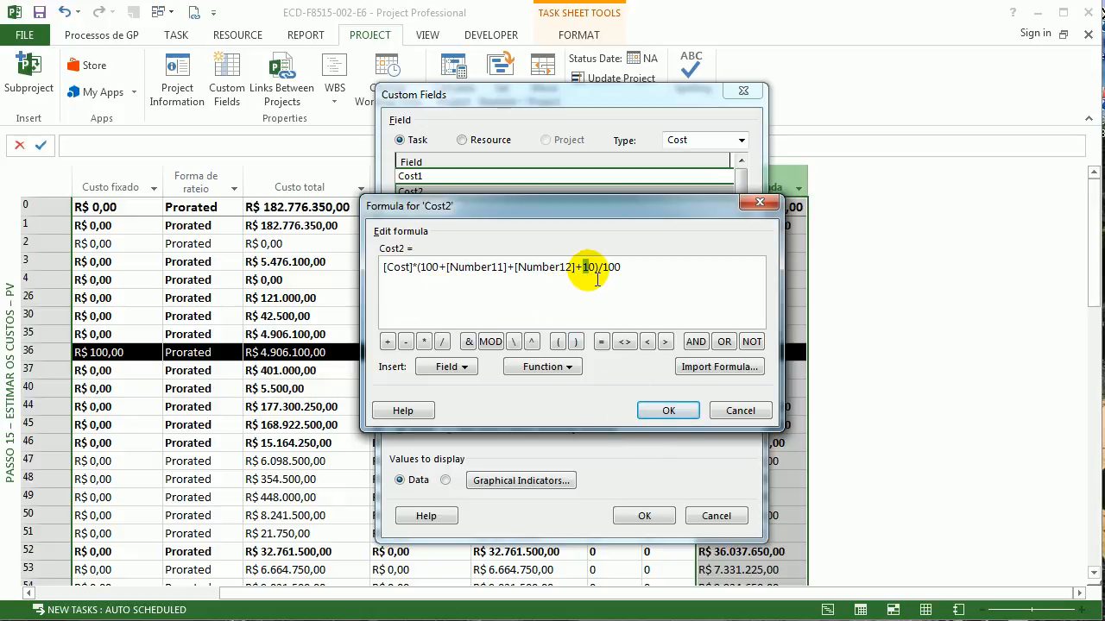
{"action": "left_click", "coordinate": [665, 412]}
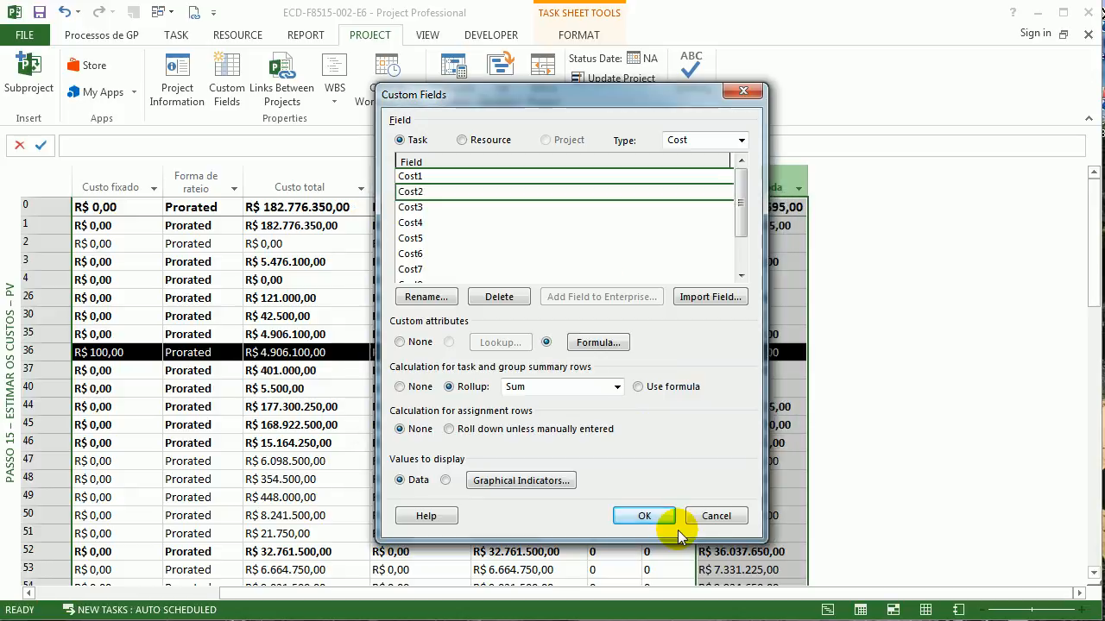
{"action": "left_click", "coordinate": [669, 518]}
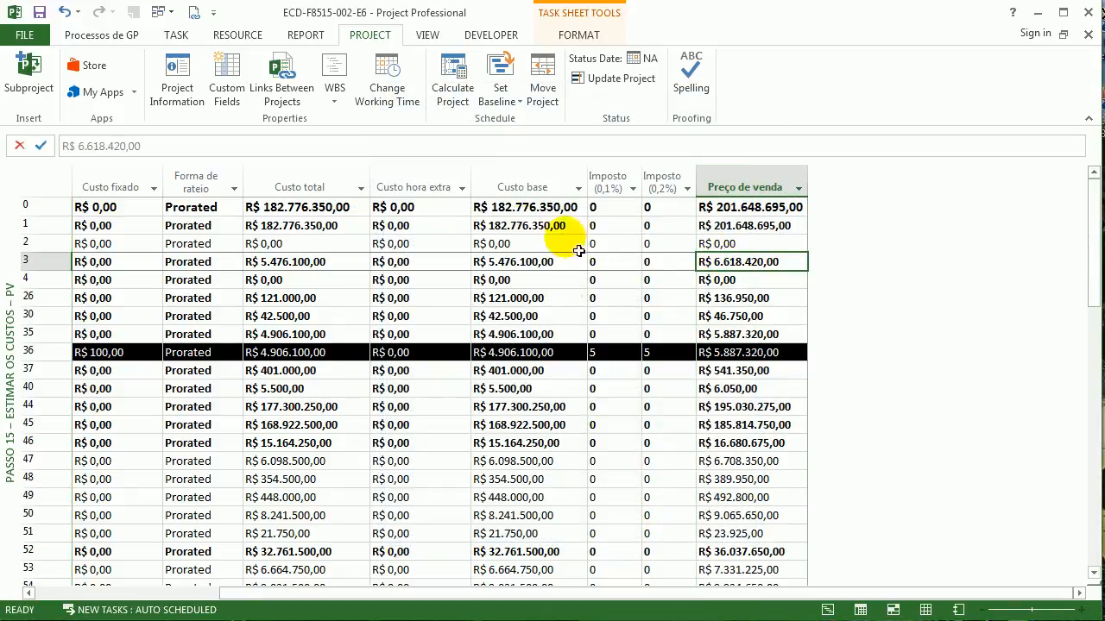
Step: Review the project's Custo total and the values in the Imposto (0,1%) and Imposto (0,2%) columns
{"action": "left_click", "coordinate": [298, 208]}
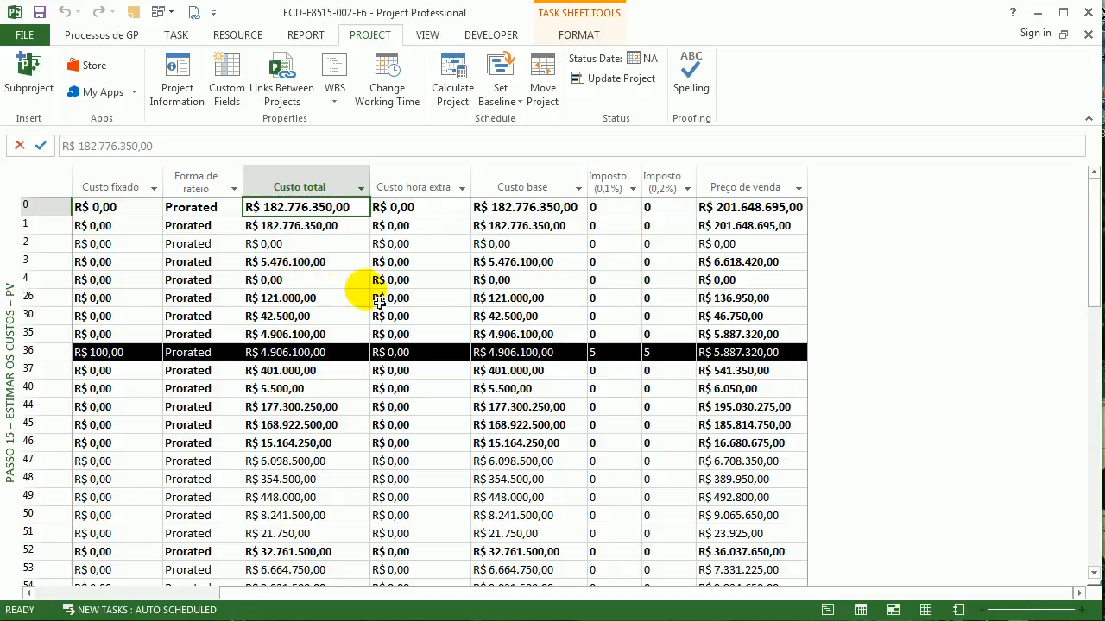
{"action": "left_click_drag", "start_coordinate": [607, 215], "coordinate": [680, 509]}
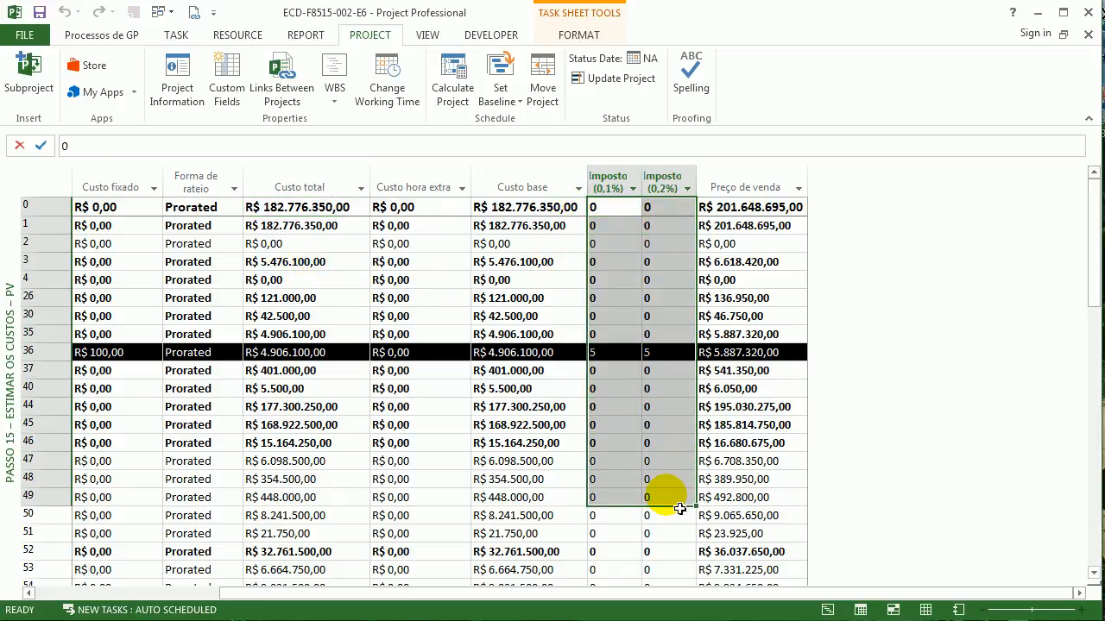
{"action": "left_click", "coordinate": [675, 503]}
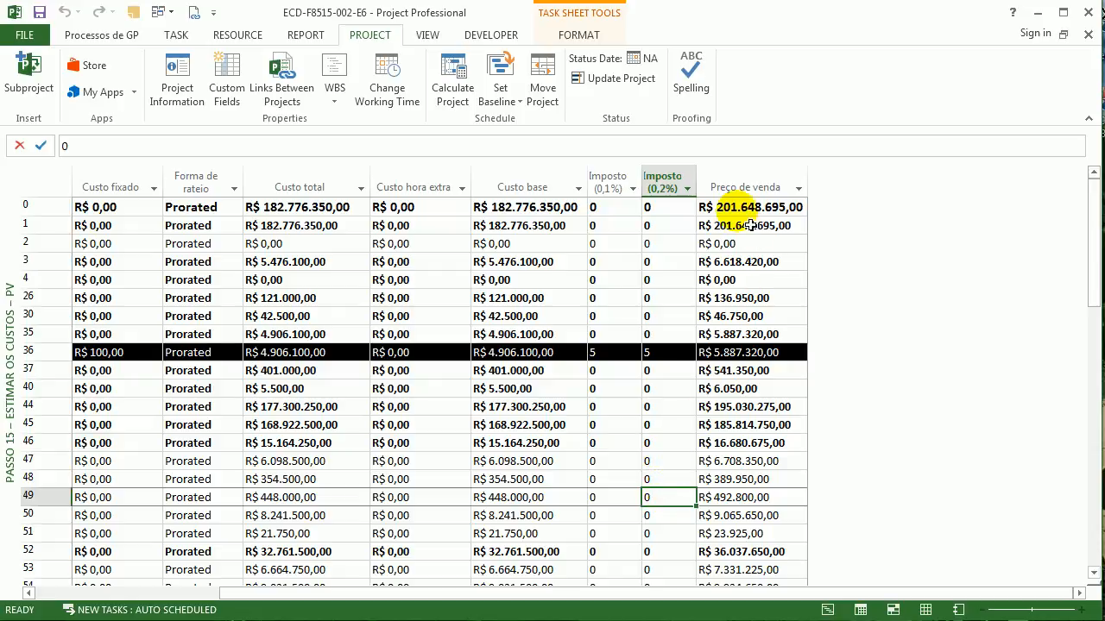
Step: Set the constant percentage term in the Preço de venda column's custom field formula to 20 and accept the change
{"action": "left_click", "coordinate": [741, 187]}
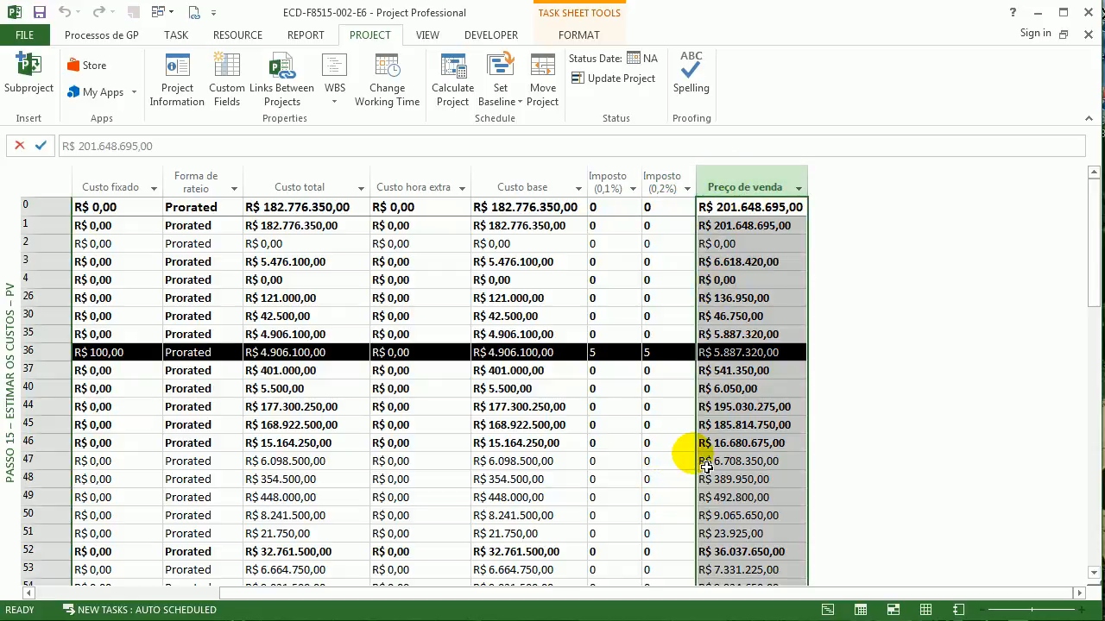
{"action": "right_click", "coordinate": [738, 187]}
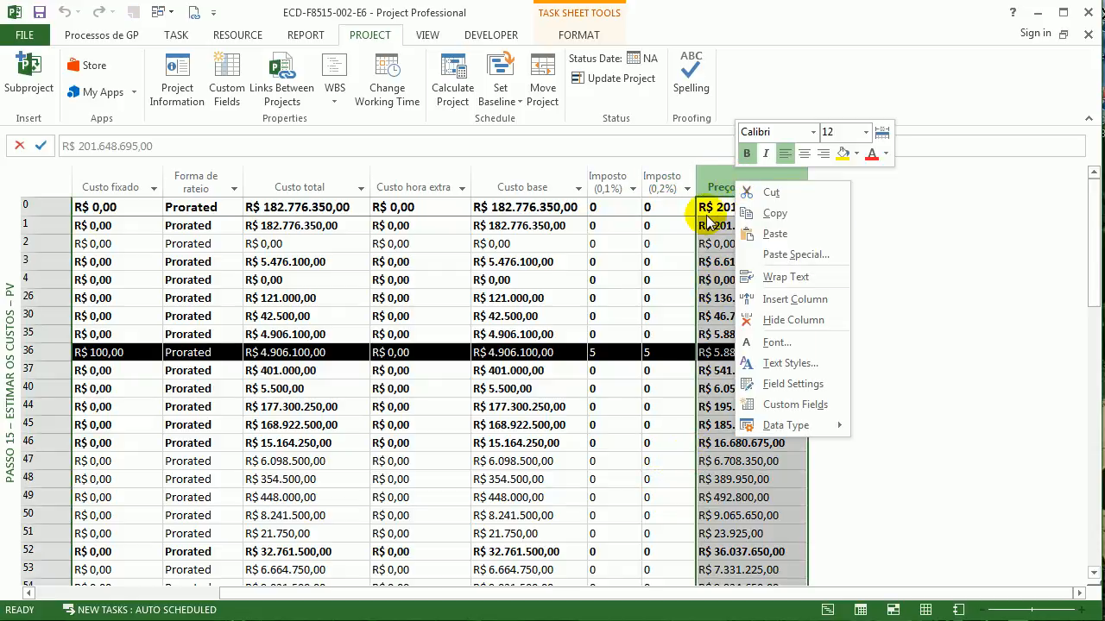
{"action": "key", "text": "Escape"}
{"action": "right_click", "coordinate": [744, 187]}
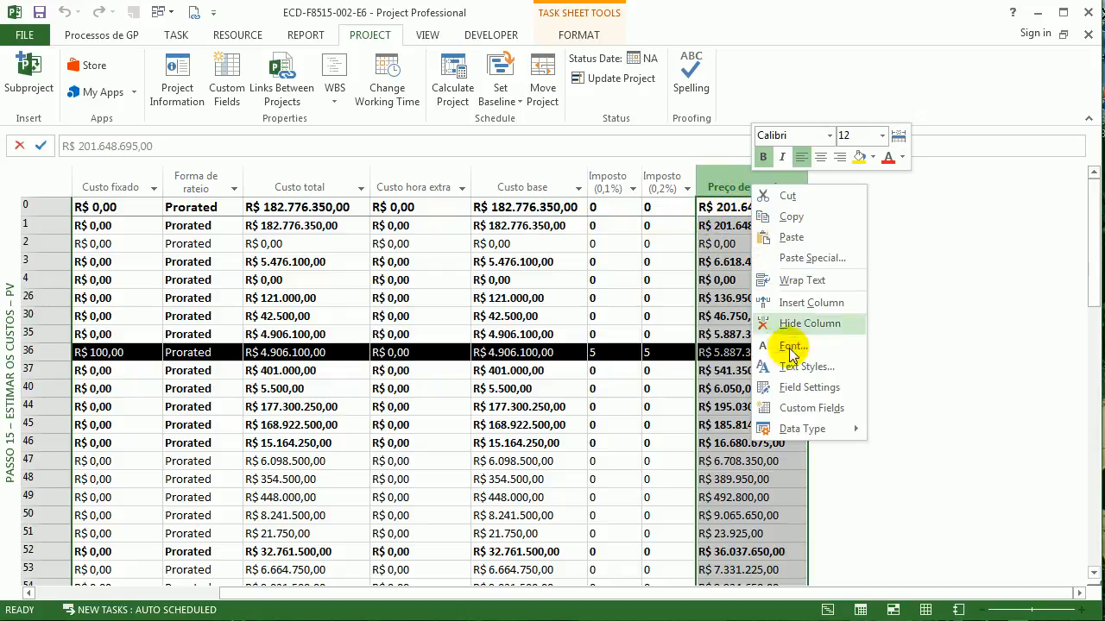
{"action": "left_click", "coordinate": [799, 408]}
{"action": "left_click", "coordinate": [667, 343]}
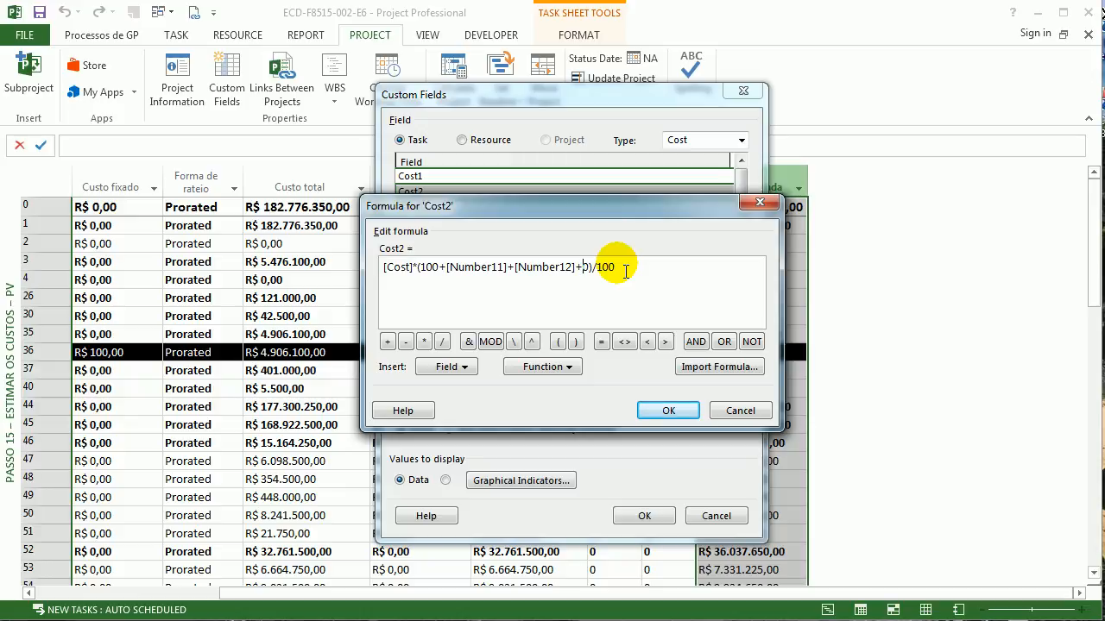
{"action": "left_click", "coordinate": [668, 411]}
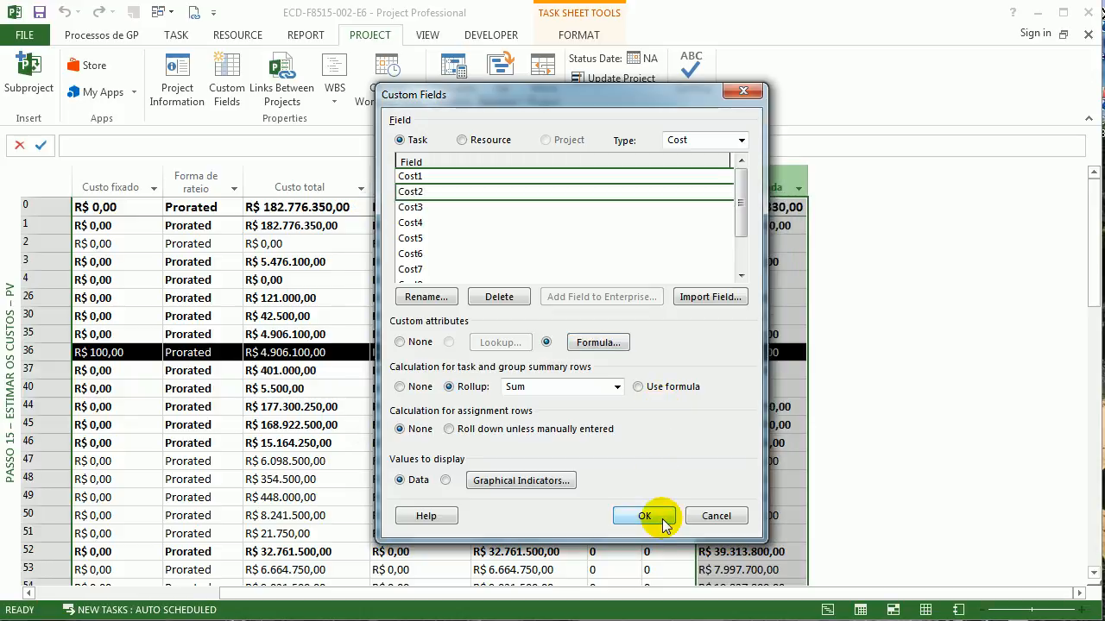
{"action": "left_click", "coordinate": [644, 515]}
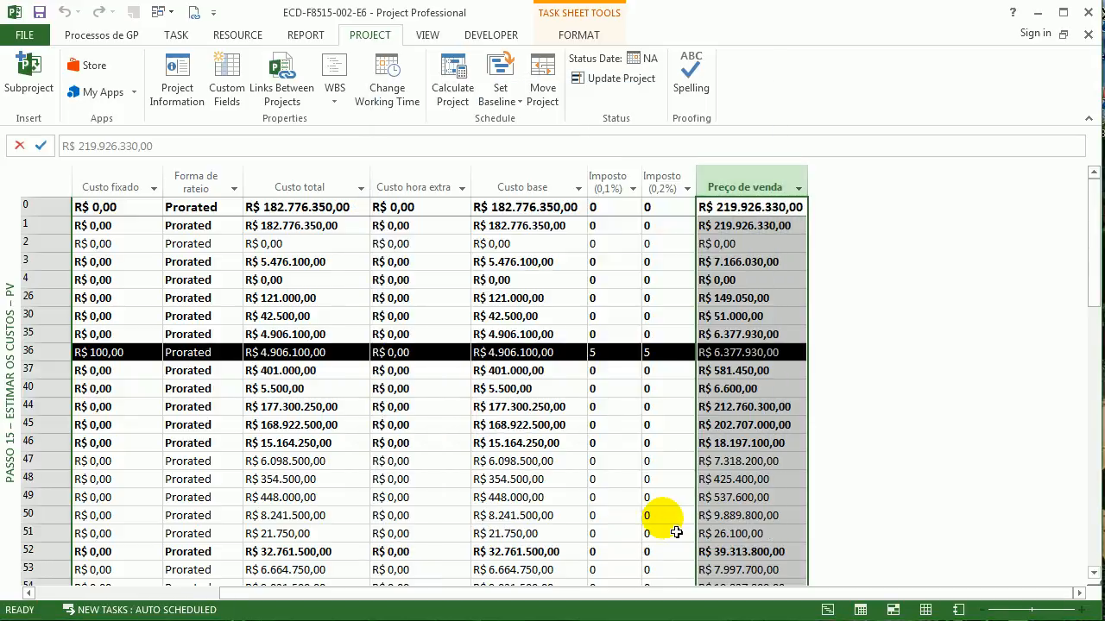
Step: Compare the project summary row's Custo total with its recalculated Preço de venda
{"action": "left_click", "coordinate": [779, 403]}
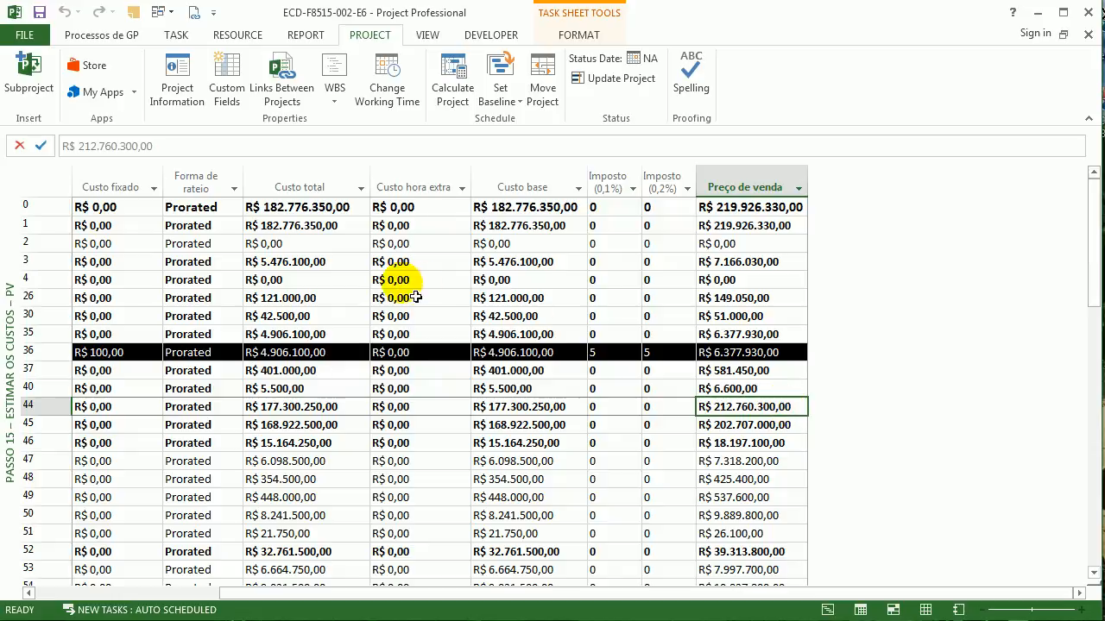
{"action": "left_click", "coordinate": [312, 207]}
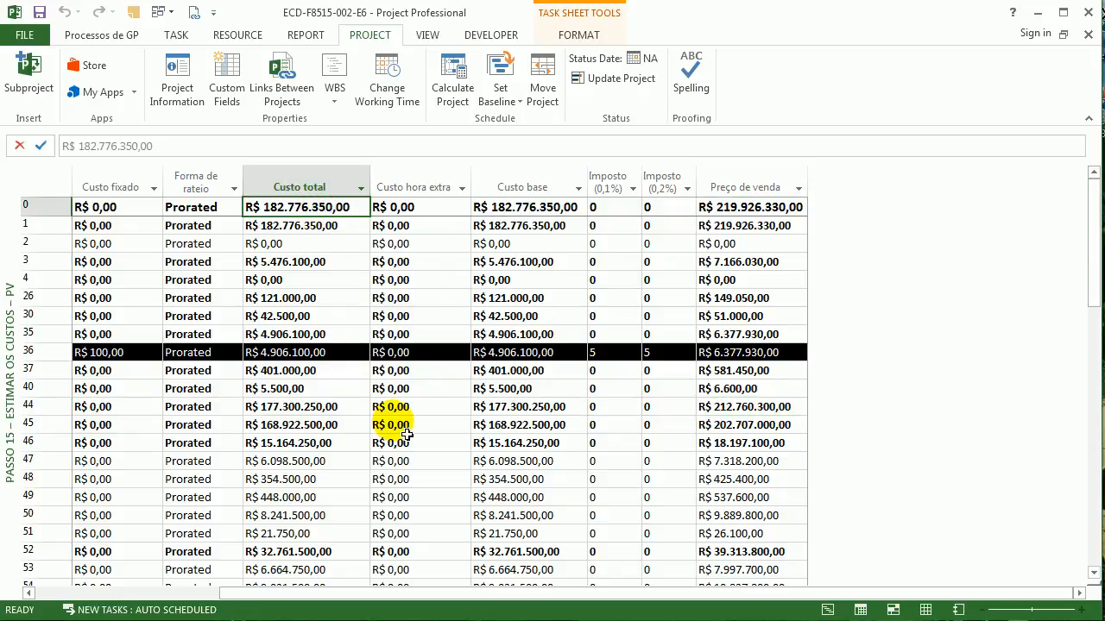
{"action": "left_click", "coordinate": [747, 207]}
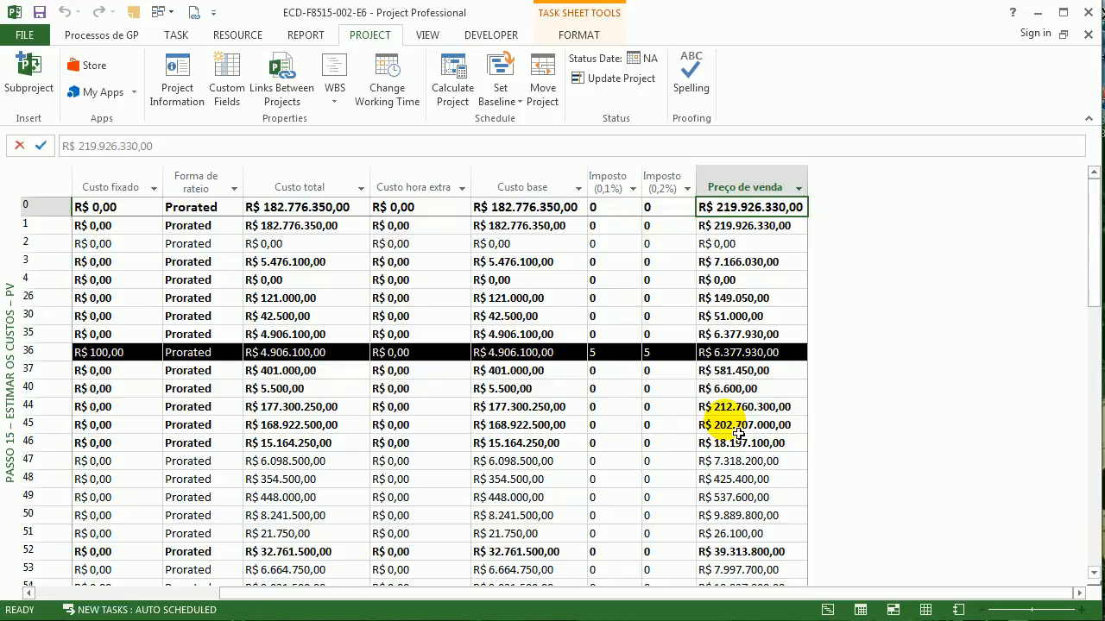
{"action": "left_click", "coordinate": [348, 208]}
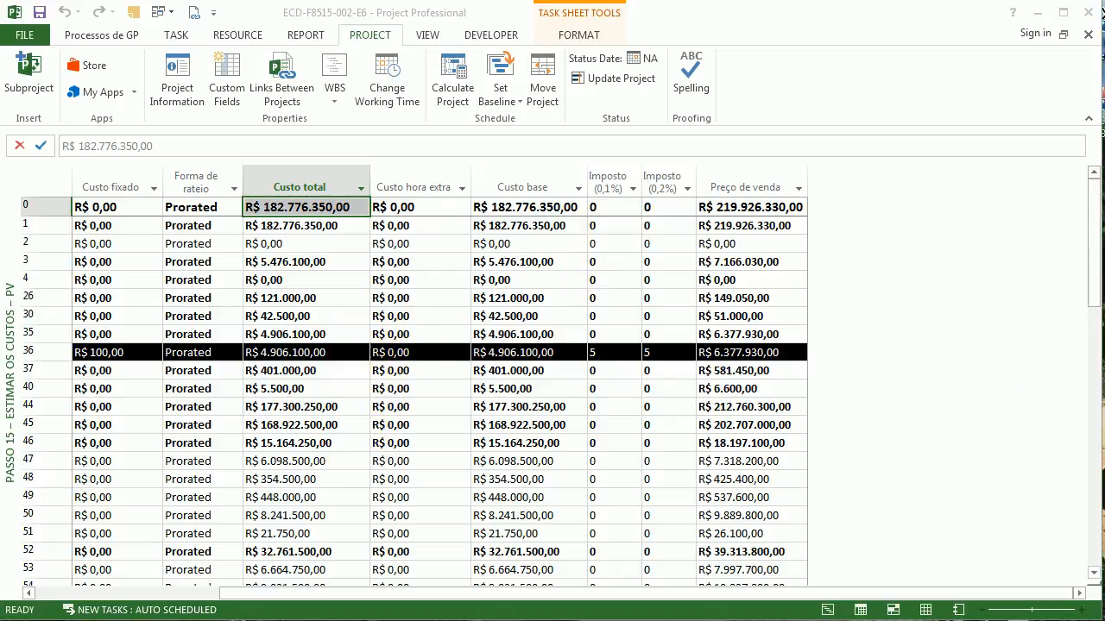
Step: Bring the Bloco de notas window with the E6 questions into view, read it, and move it back off the project sheet
{"action": "left_click", "coordinate": [505, 298]}
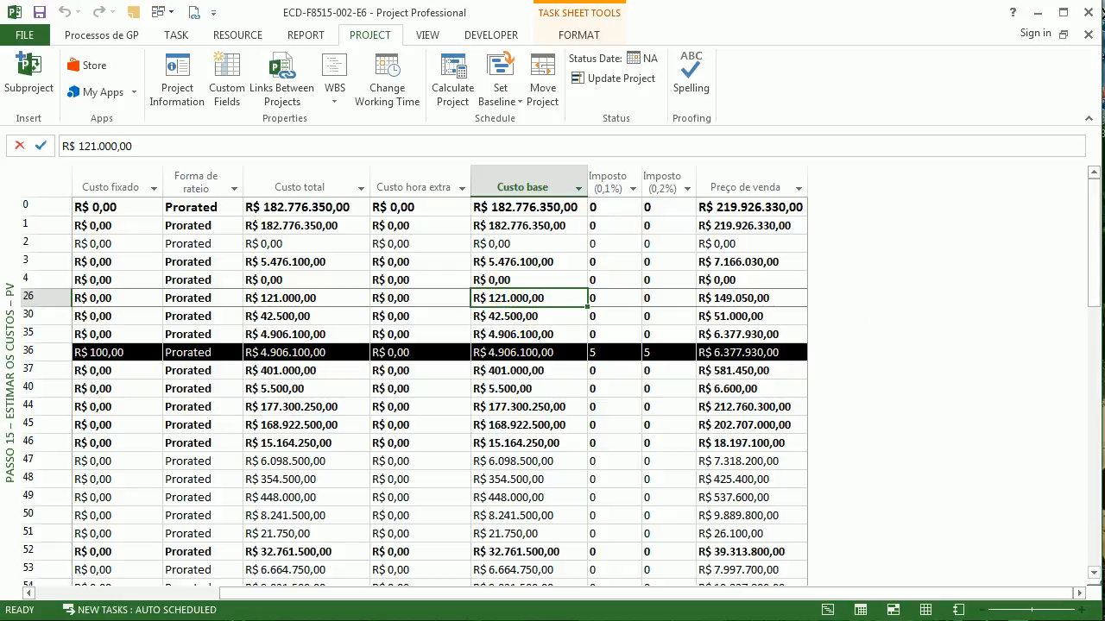
{"action": "left_click_drag", "start_coordinate": [1104, 376], "coordinate": [318, 130]}
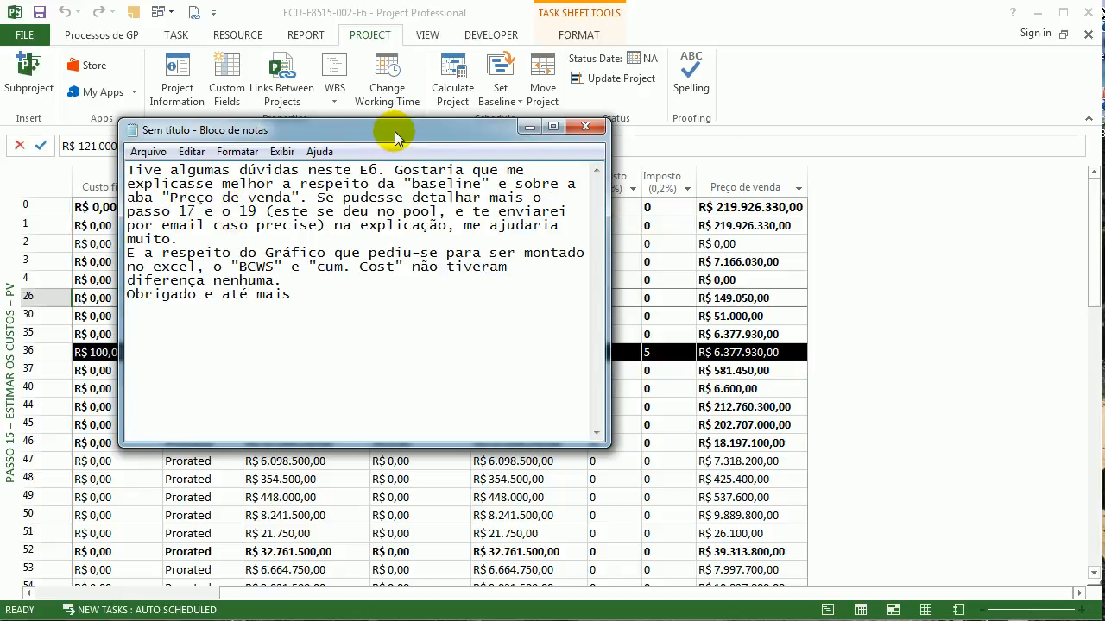
{"action": "left_click_drag", "start_coordinate": [395, 138], "coordinate": [1104, 336]}
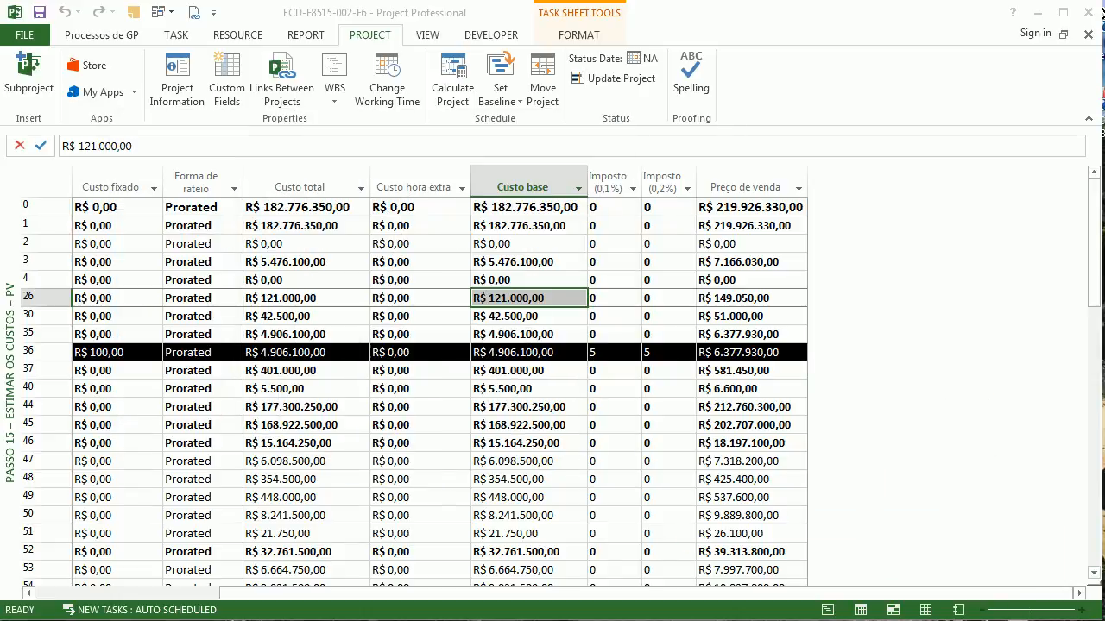
Step: Switch to the Passo 16 – Estimar os Custos – ORG view and check the foundation activities' Custo total and Custo base
{"action": "right_click", "coordinate": [12, 265]}
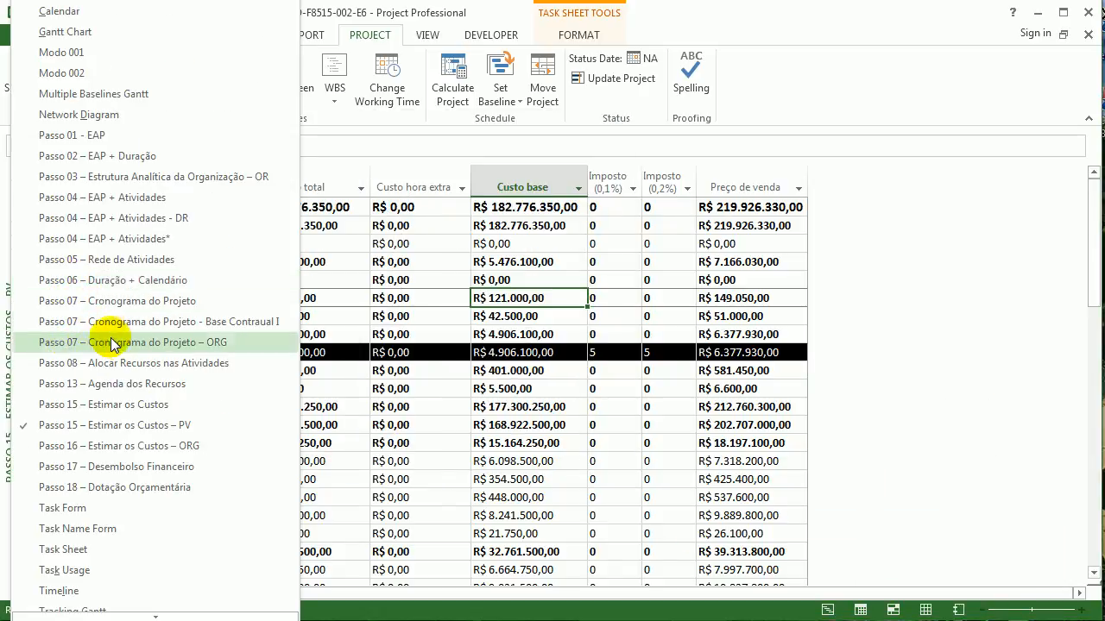
{"action": "left_click", "coordinate": [148, 447]}
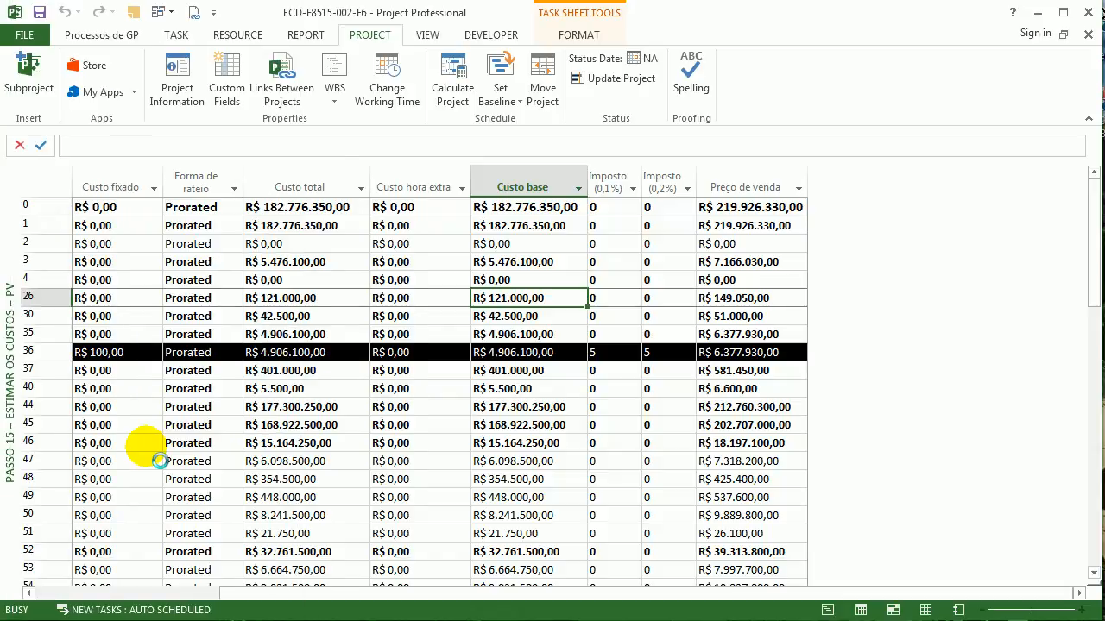
{"action": "left_click", "coordinate": [416, 406]}
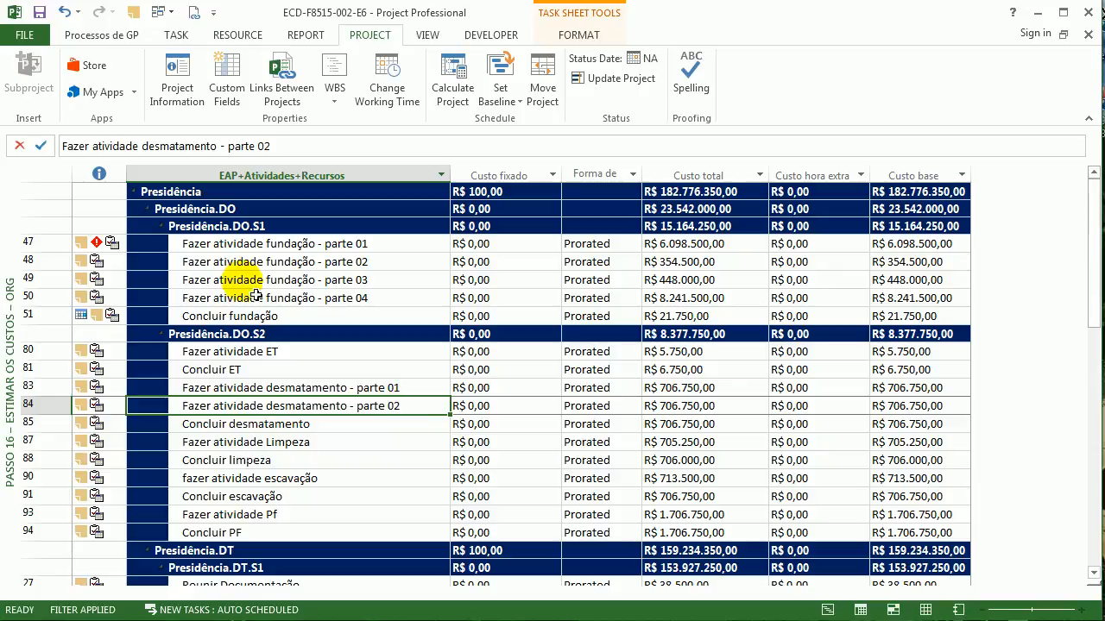
{"action": "scroll", "coordinate": [329, 471], "scroll_direction": "down", "scroll_amount": 3}
{"action": "scroll", "coordinate": [329, 471], "scroll_direction": "up", "scroll_amount": 3}
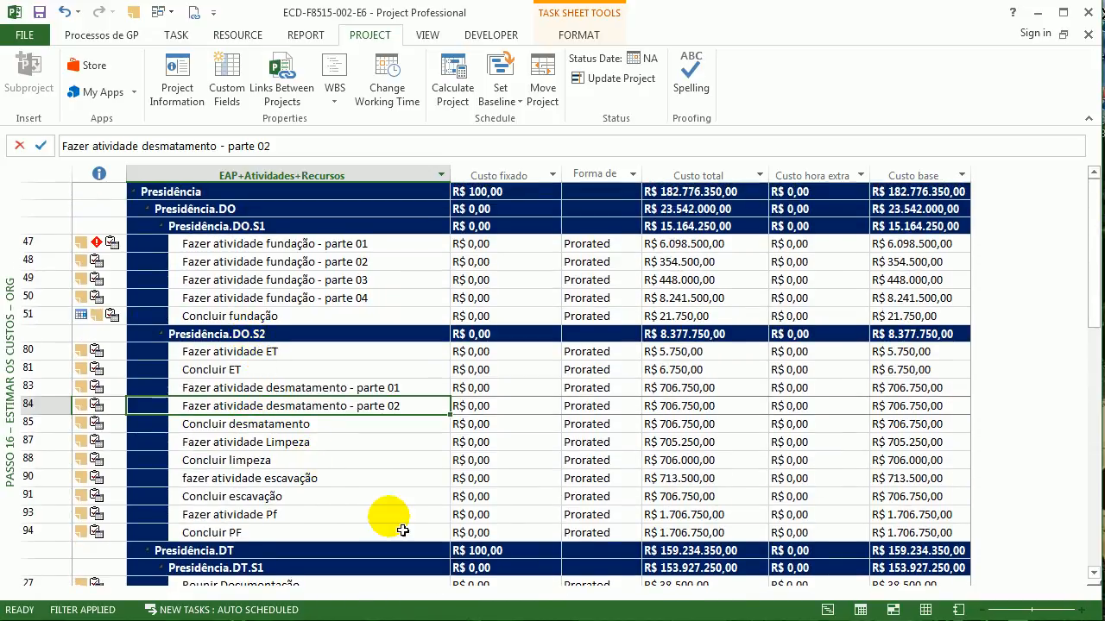
{"action": "left_click", "coordinate": [889, 296]}
{"action": "left_click", "coordinate": [672, 279]}
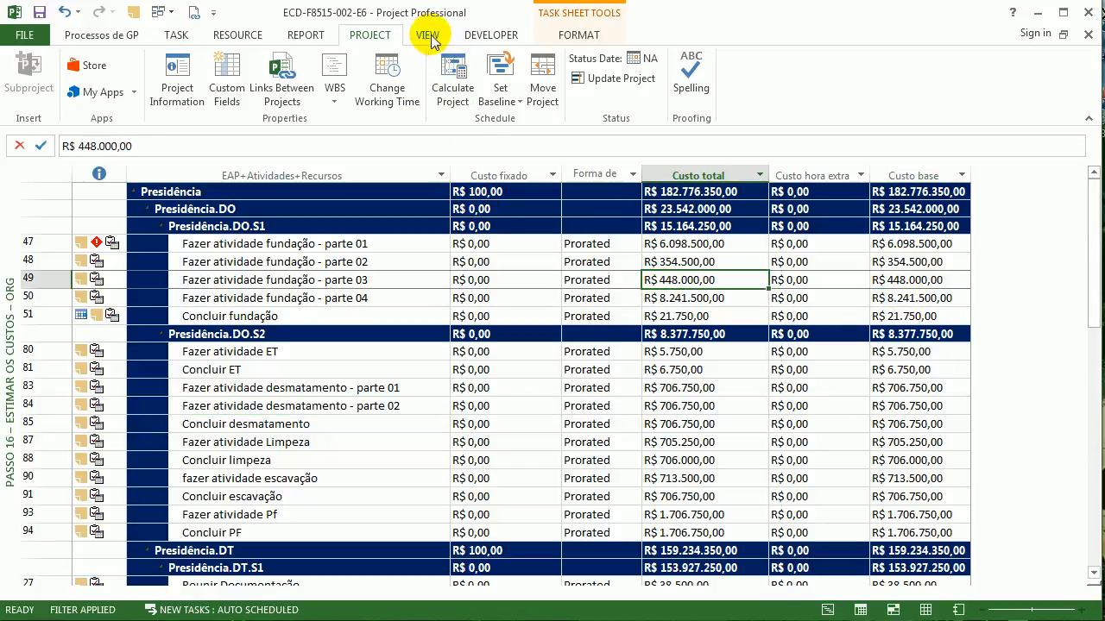
Step: Delete the Overtime Cost field from the Passo 16 – Estimar os Custos - ORG table definition and apply the table
{"action": "left_click", "coordinate": [425, 35]}
{"action": "left_click", "coordinate": [396, 97]}
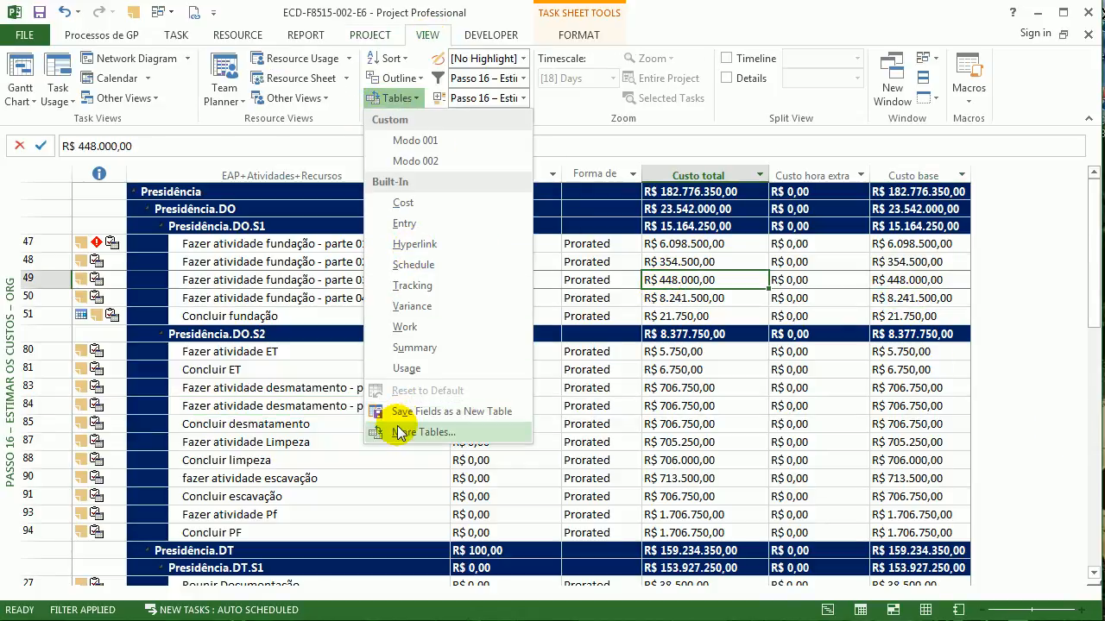
{"action": "left_click", "coordinate": [395, 427]}
{"action": "left_click", "coordinate": [542, 334]}
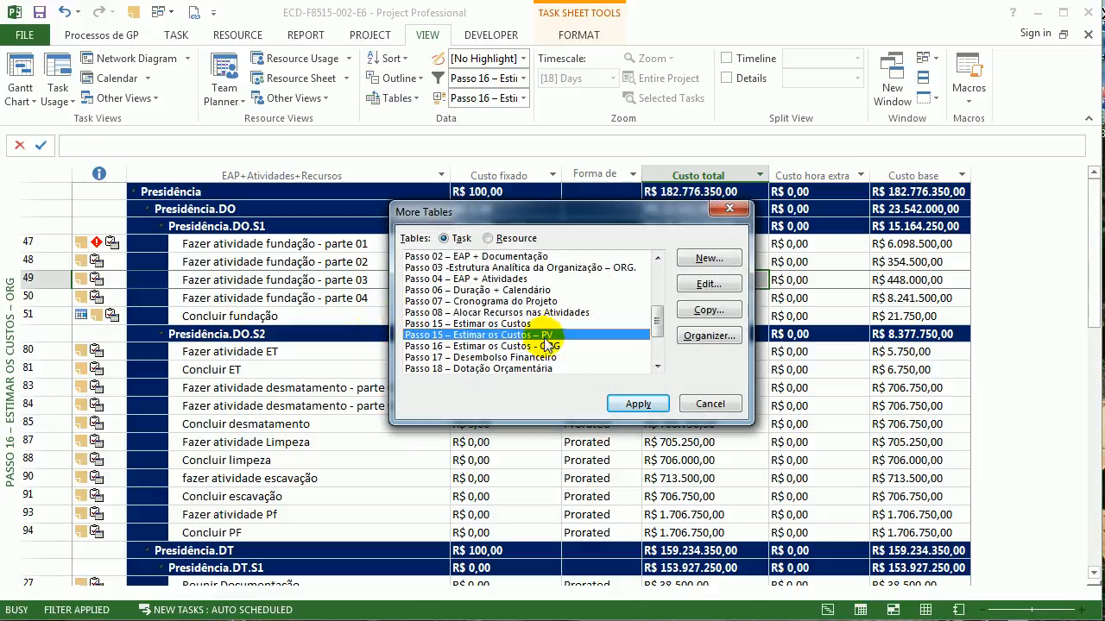
{"action": "left_click", "coordinate": [552, 345]}
{"action": "left_click", "coordinate": [708, 284]}
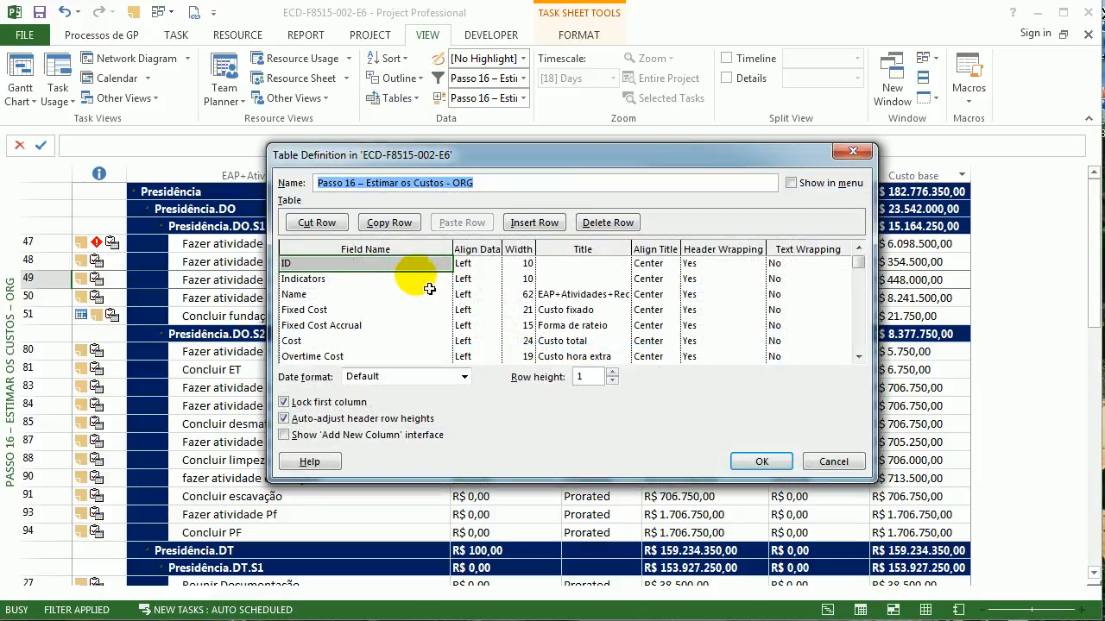
{"action": "left_click", "coordinate": [328, 341]}
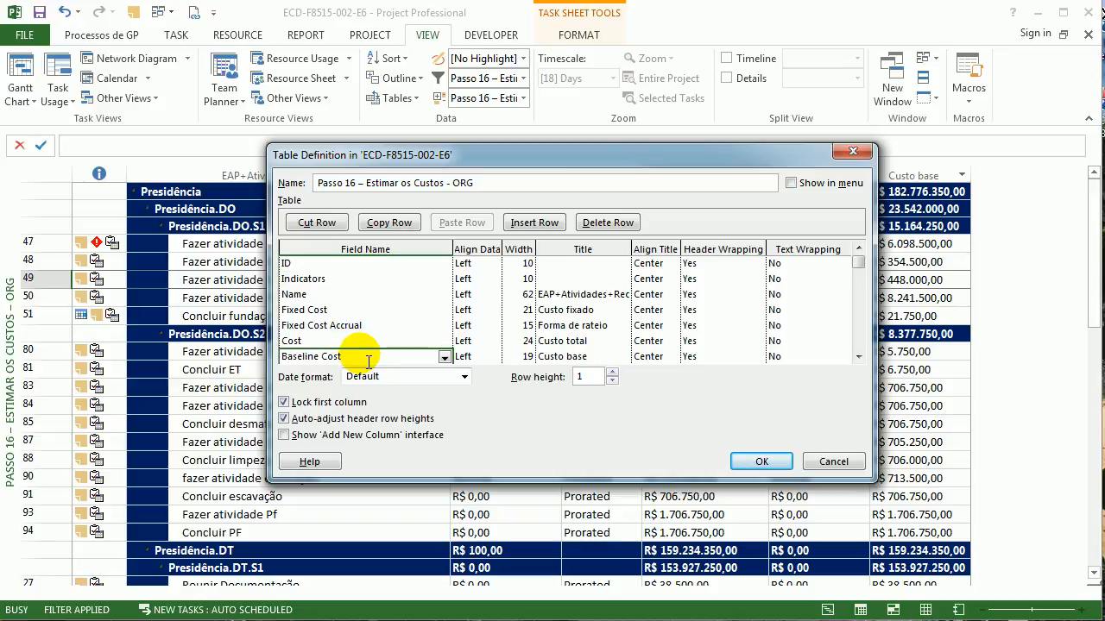
{"action": "scroll", "coordinate": [368, 360], "scroll_direction": "down", "scroll_amount": 1}
{"action": "left_click", "coordinate": [762, 461]}
{"action": "left_click", "coordinate": [647, 402]}
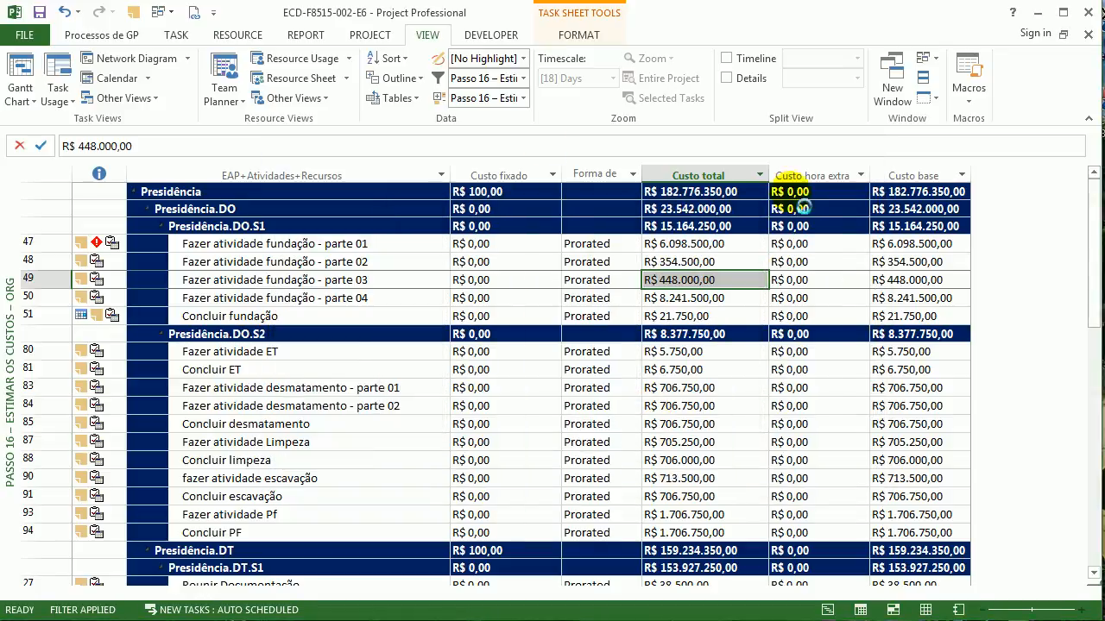
Step: Examine the Passo 16 – Estimar os Custos – ORG group definition and its Nível Org. grouping field, then close the group dialogs
{"action": "left_click", "coordinate": [522, 98]}
{"action": "left_click", "coordinate": [486, 467]}
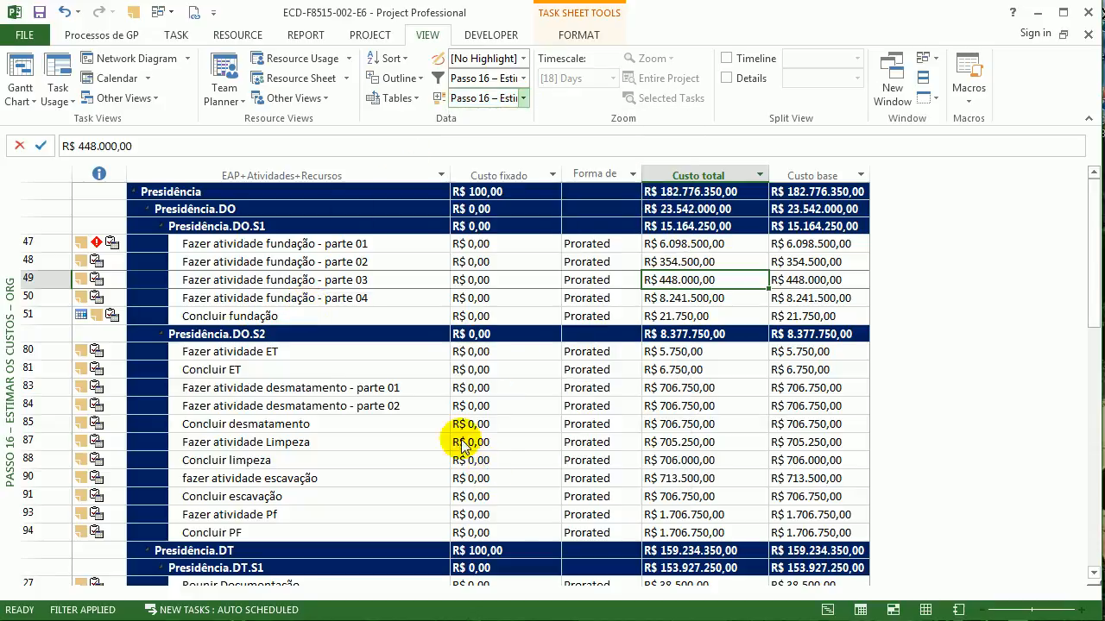
{"action": "left_click", "coordinate": [680, 270]}
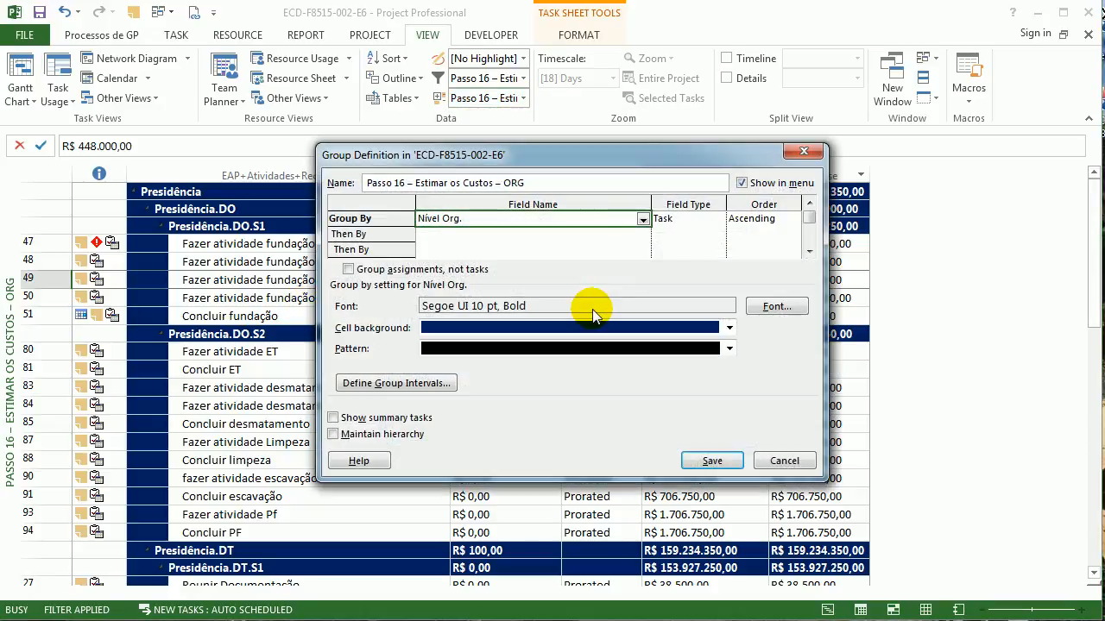
{"action": "left_click", "coordinate": [801, 155]}
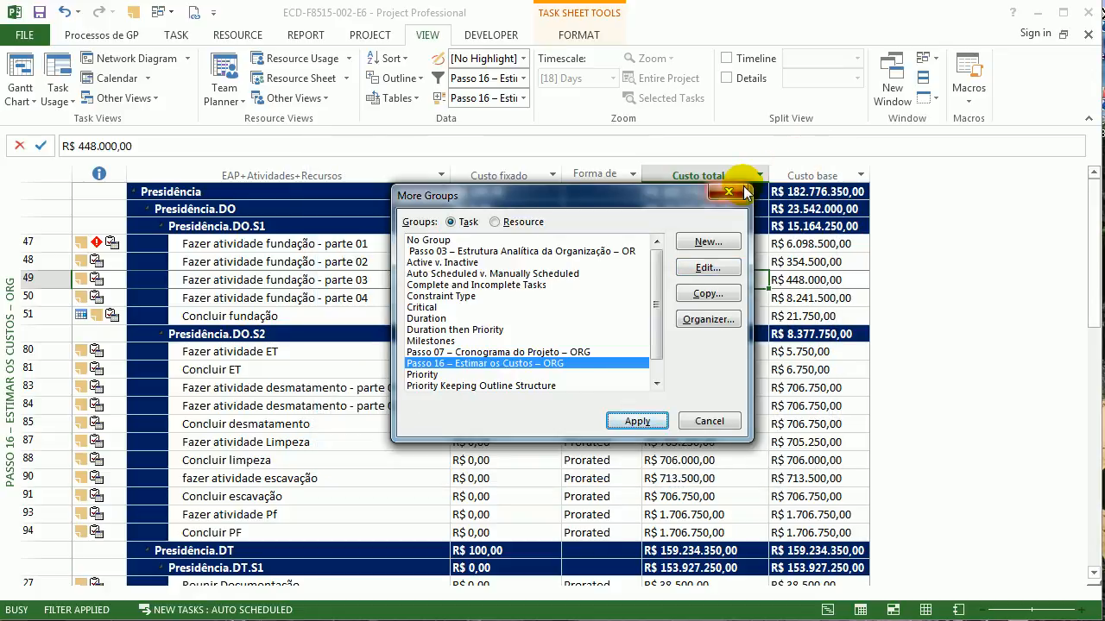
{"action": "left_click", "coordinate": [728, 190]}
Step: Examine the Milestone and Nível Org. conditions in the Passo 16 – Estimar os Custos – ORG filter definition and close the filter dialogs
{"action": "left_click", "coordinate": [522, 78]}
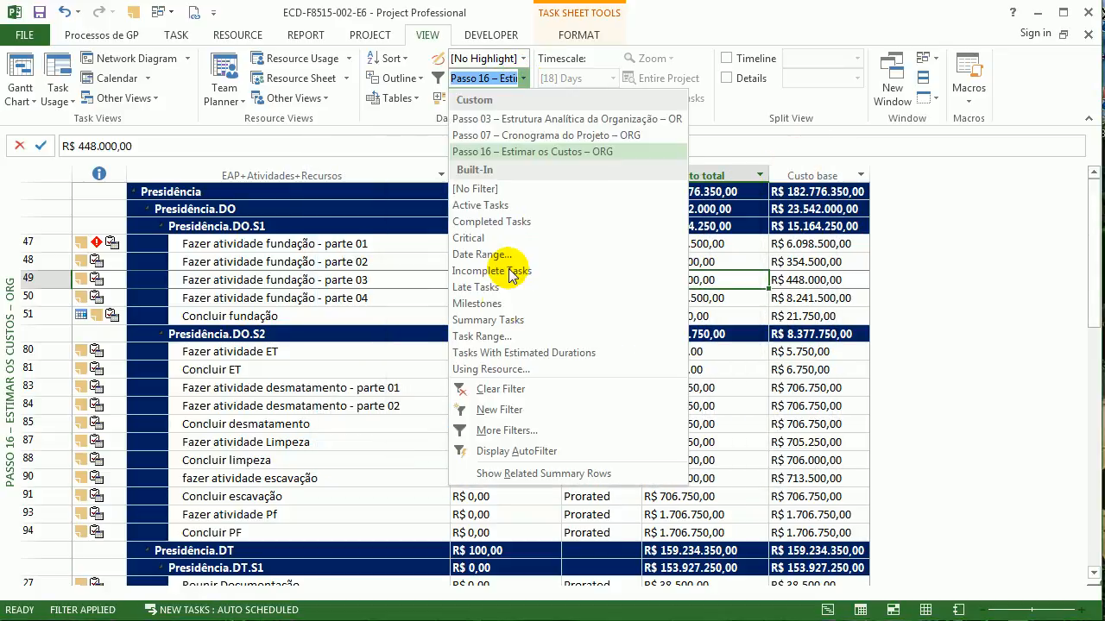
{"action": "left_click", "coordinate": [501, 429]}
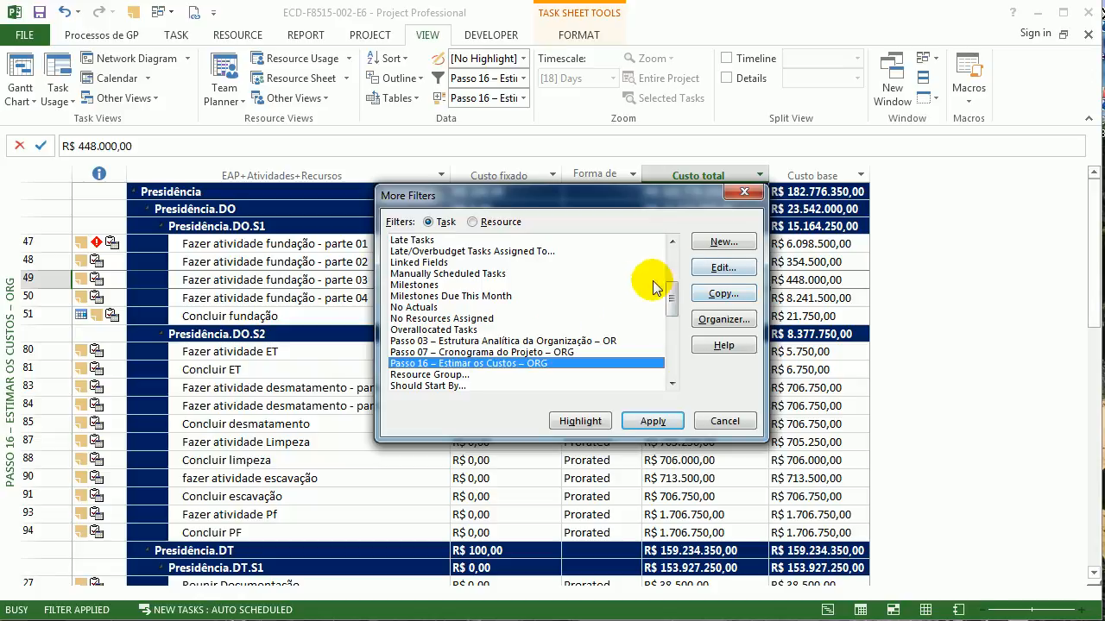
{"action": "left_click", "coordinate": [723, 268]}
{"action": "left_click", "coordinate": [421, 293]}
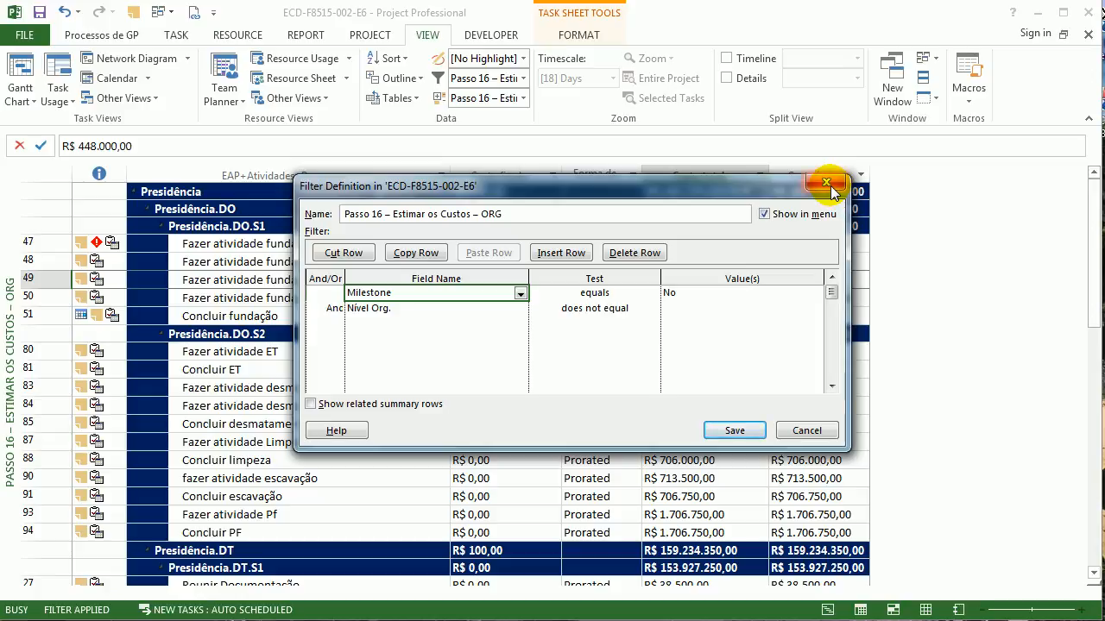
{"action": "left_click", "coordinate": [399, 308]}
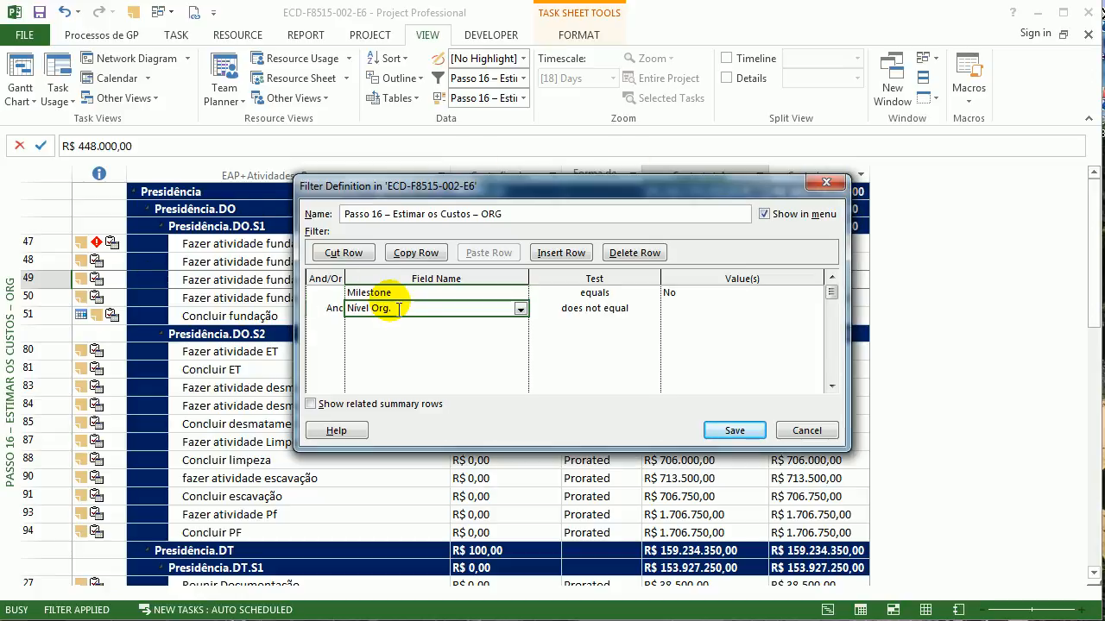
{"action": "left_click", "coordinate": [711, 316]}
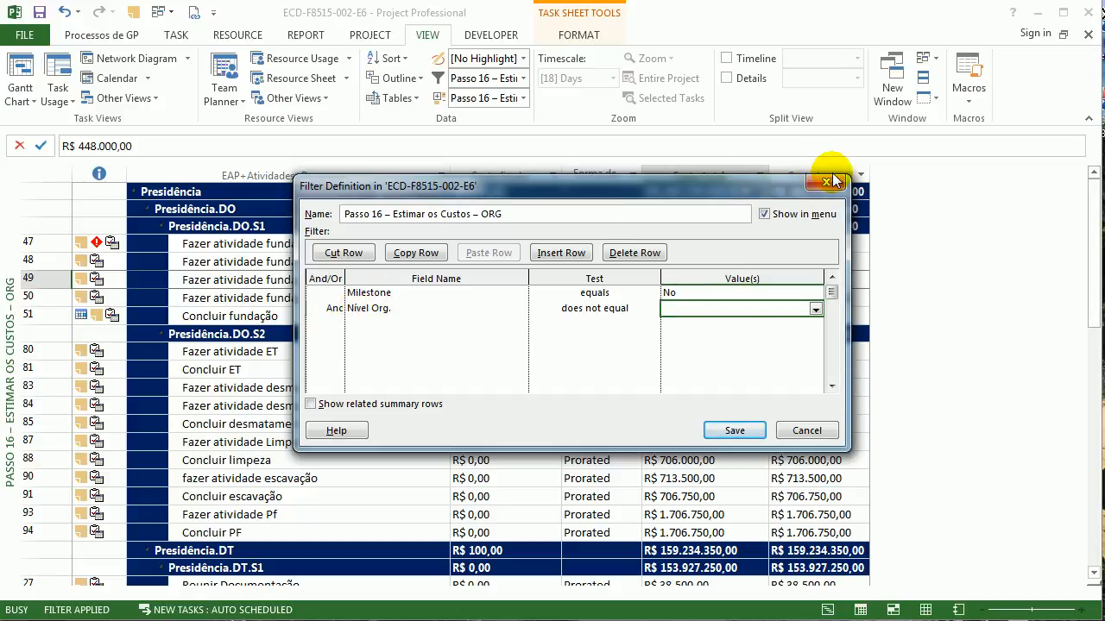
{"action": "left_click", "coordinate": [457, 309]}
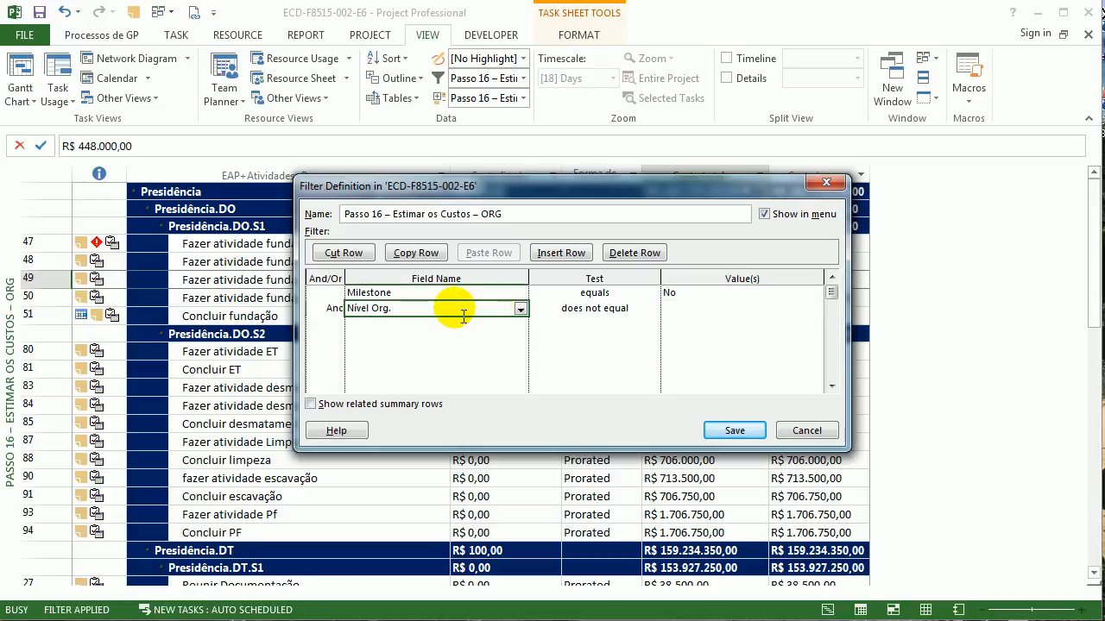
{"action": "left_click", "coordinate": [813, 187]}
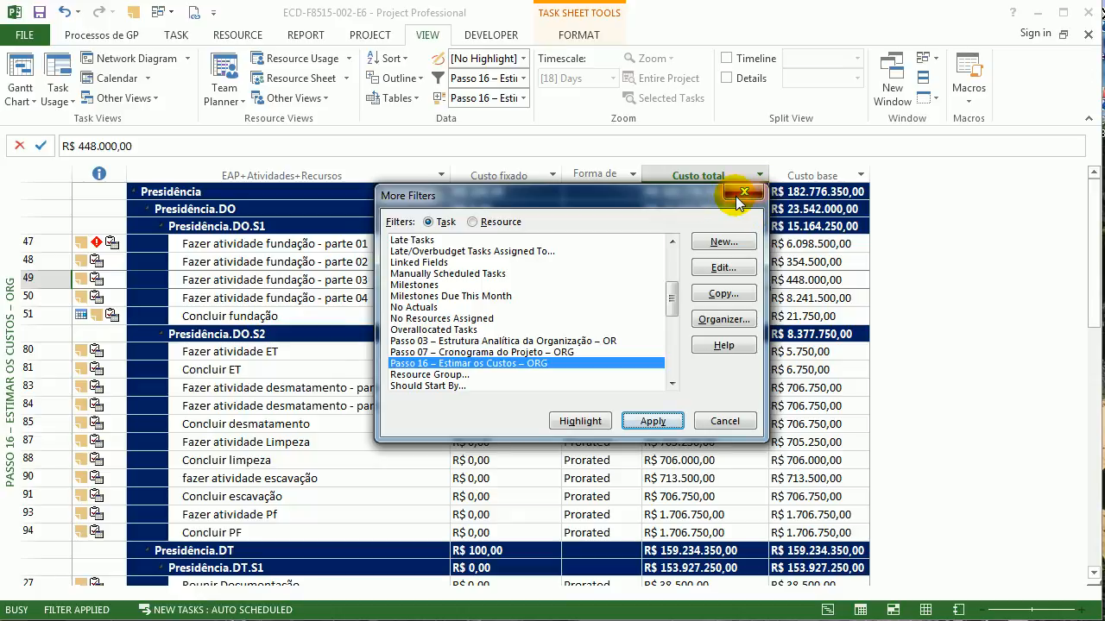
{"action": "left_click", "coordinate": [738, 202]}
Step: Switch the project to the Passo 17 – Desembolso Financeiro view
{"action": "left_click", "coordinate": [432, 334]}
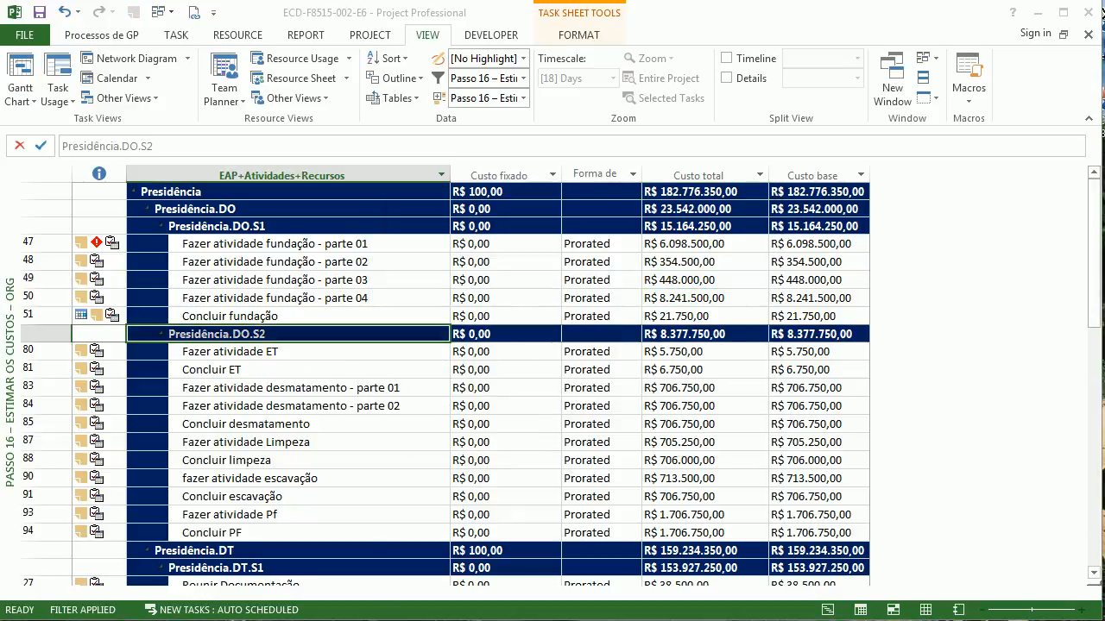
{"action": "right_click", "coordinate": [9, 196]}
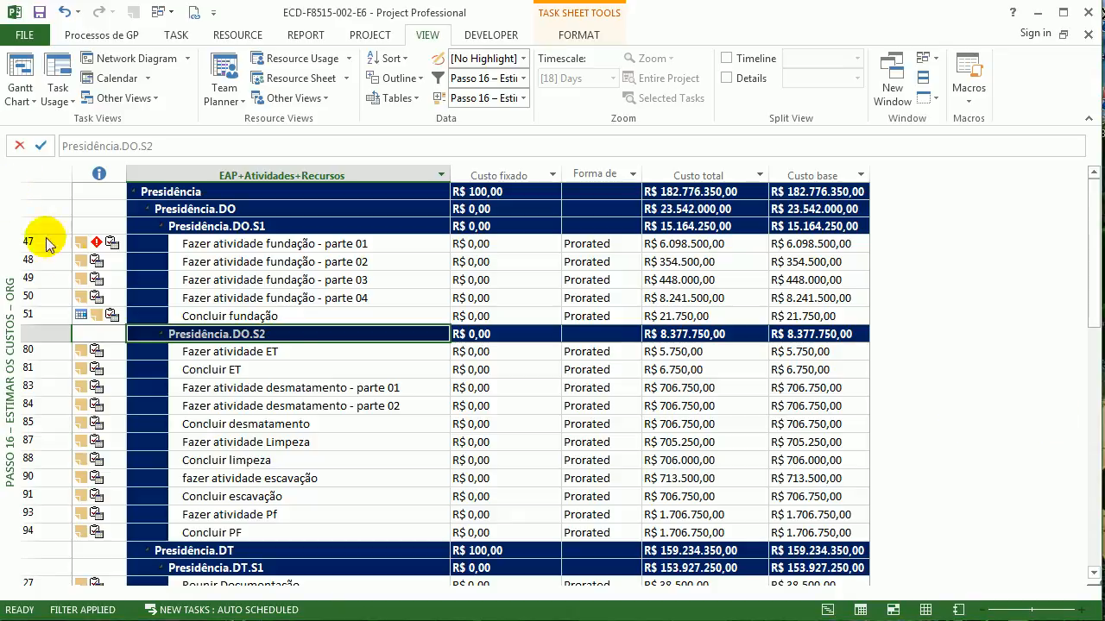
{"action": "left_click", "coordinate": [86, 466]}
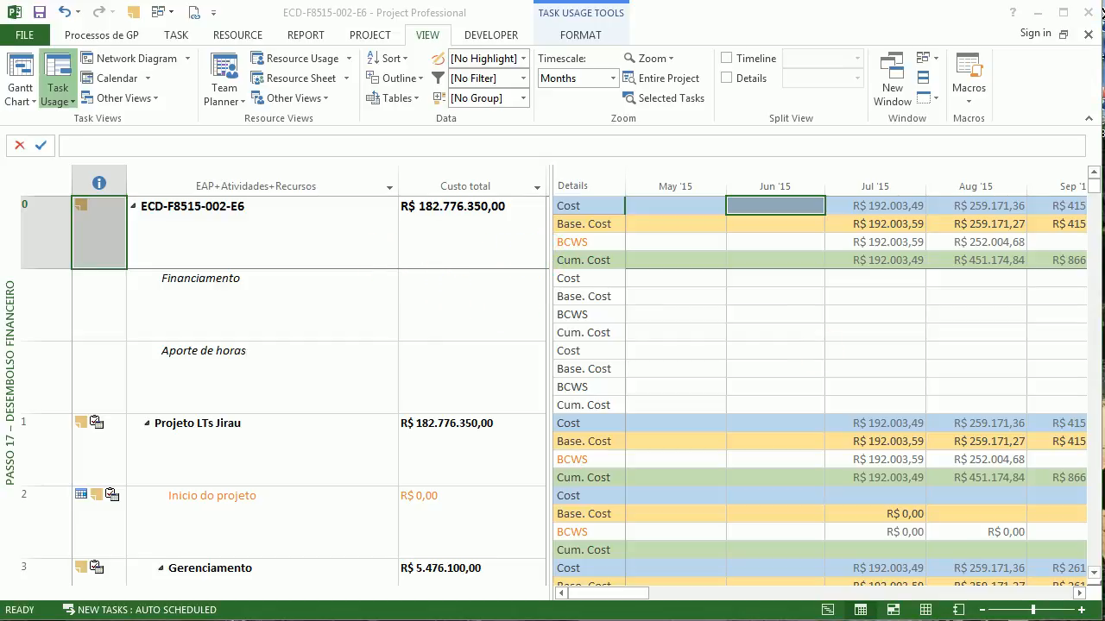
Step: Switch to the Notepad note, read the question about BCWS and cum. Cost in the Excel chart, and minimize the note
{"action": "left_click_drag", "start_coordinate": [614, 247], "coordinate": [344, 159]}
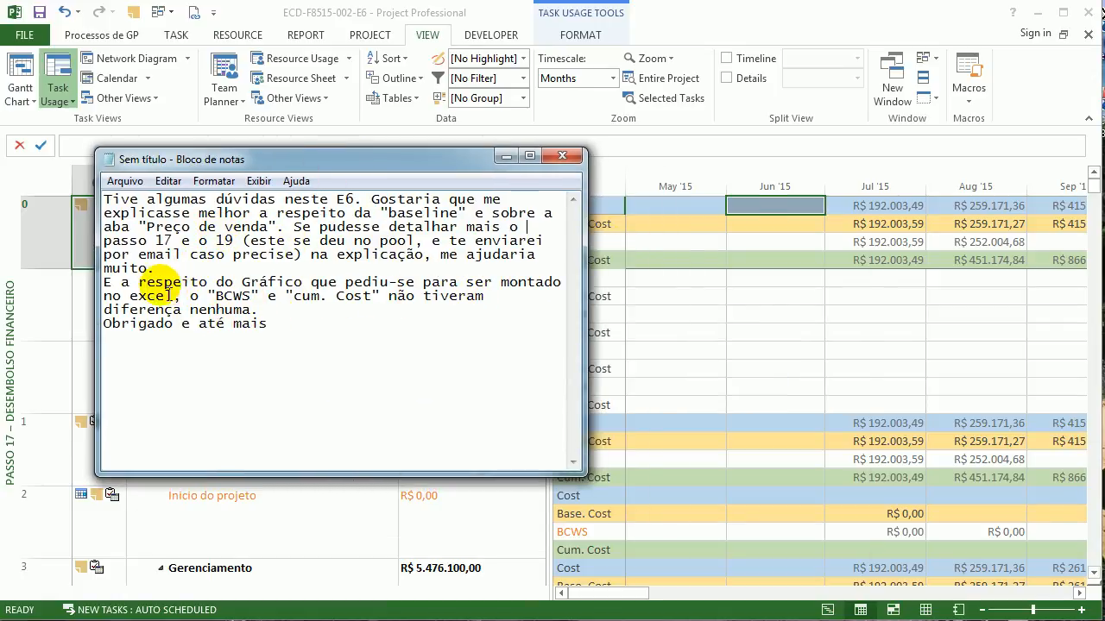
{"action": "left_click_drag", "start_coordinate": [207, 296], "coordinate": [423, 298]}
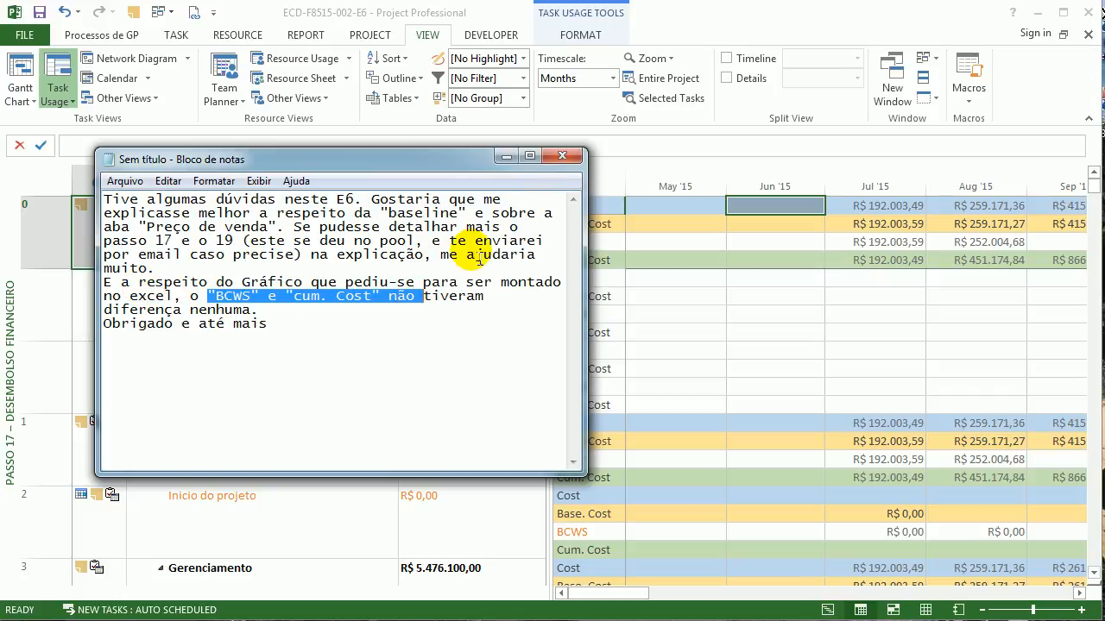
{"action": "left_click", "coordinate": [507, 159]}
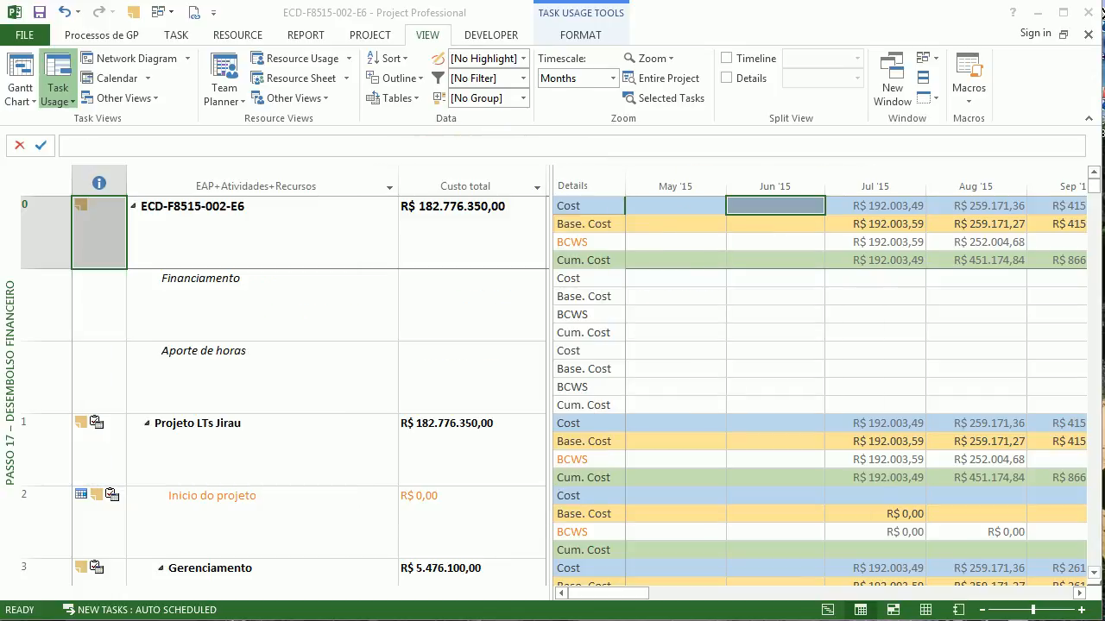
Step: Widen the monthly cost grid and compare the BCWS and Cum. Cost rows of ECD-F8515-002-E6 for Aug '15
{"action": "left_click", "coordinate": [516, 206]}
{"action": "left_click", "coordinate": [690, 242]}
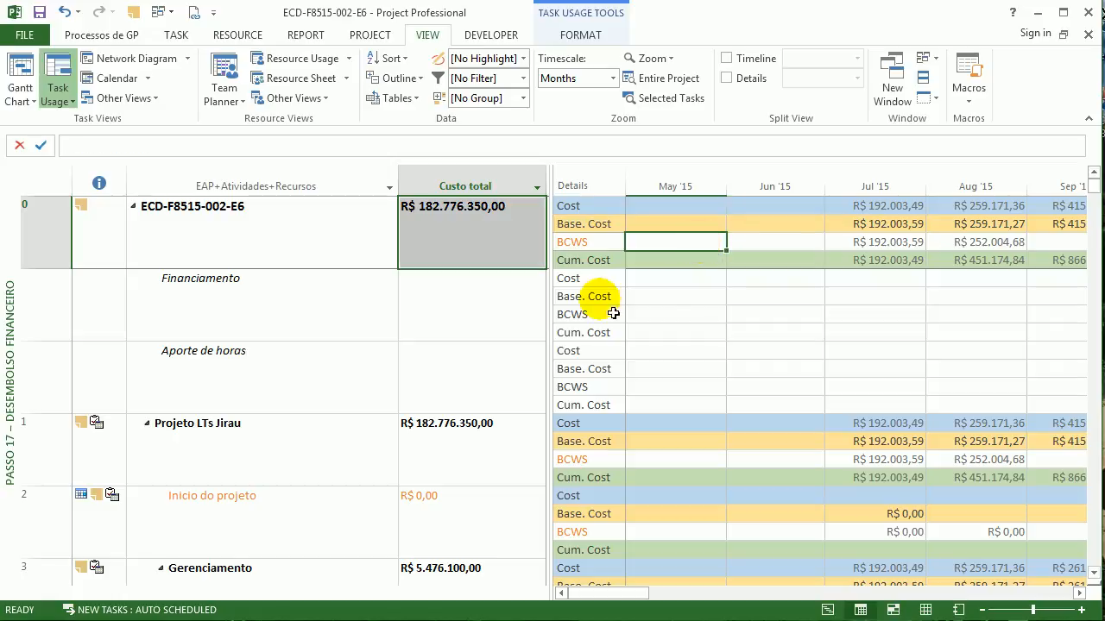
{"action": "left_click", "coordinate": [44, 231]}
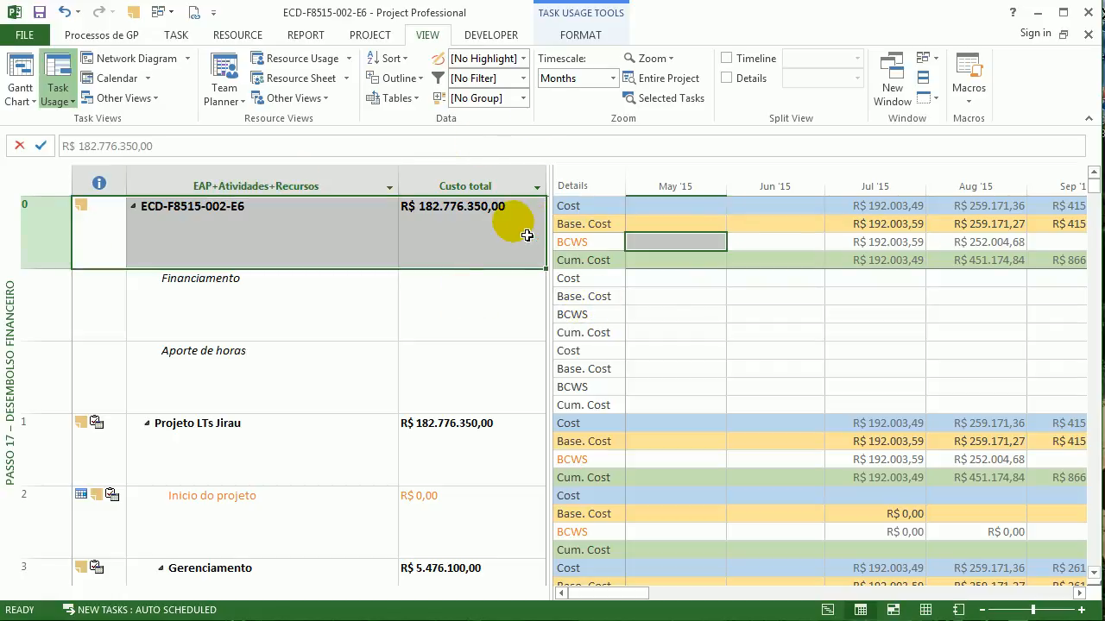
{"action": "left_click", "coordinate": [198, 371]}
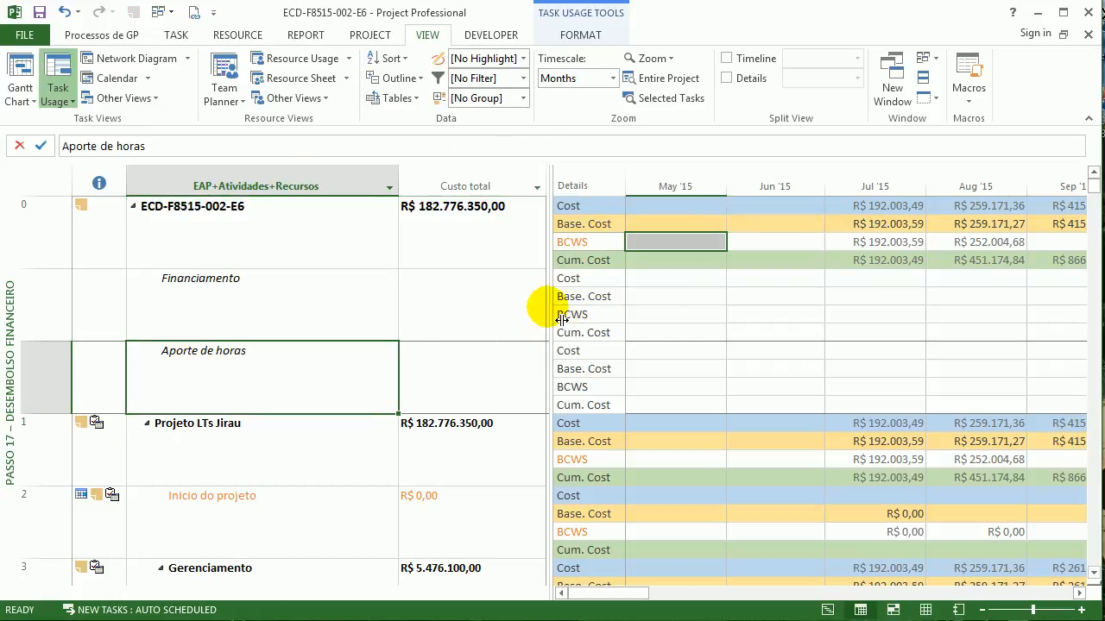
{"action": "left_click_drag", "start_coordinate": [561, 320], "coordinate": [402, 319]}
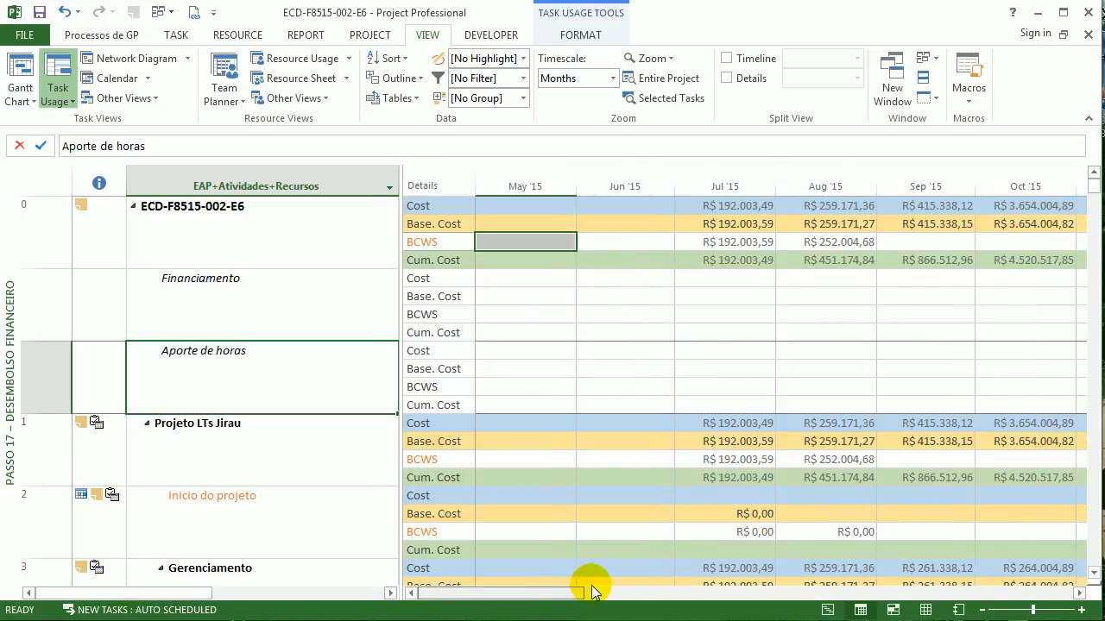
{"action": "left_click_drag", "start_coordinate": [592, 587], "coordinate": [646, 591]}
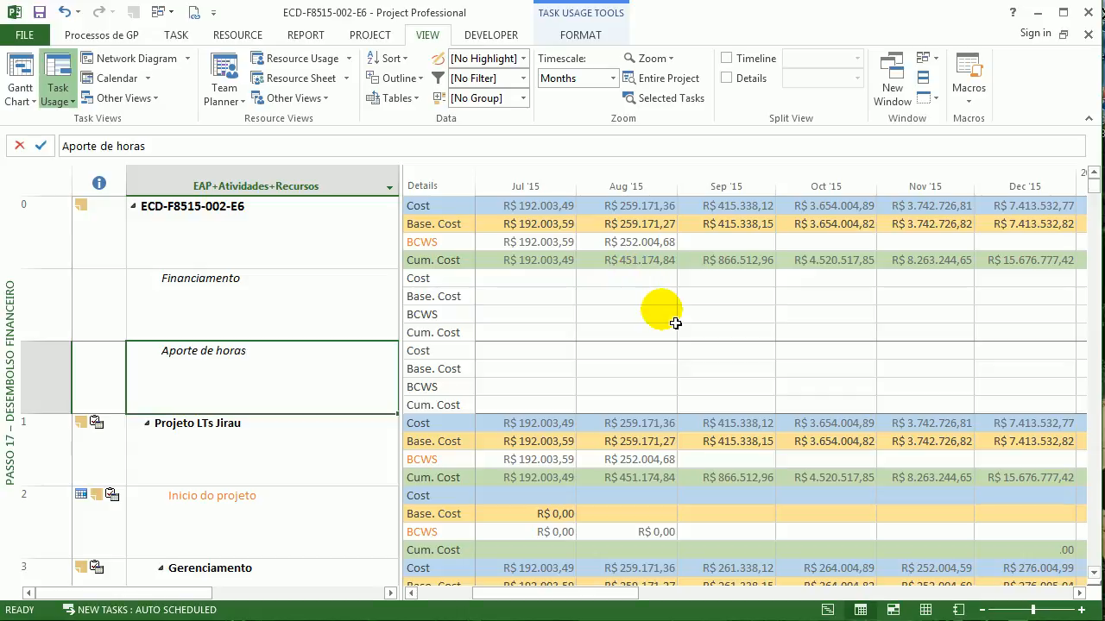
{"action": "mouse_move", "coordinate": [646, 249]}
{"action": "left_mouse_down"}
{"action": "mouse_move", "coordinate": [647, 289]}
{"action": "mouse_move", "coordinate": [645, 263]}
{"action": "left_mouse_up"}
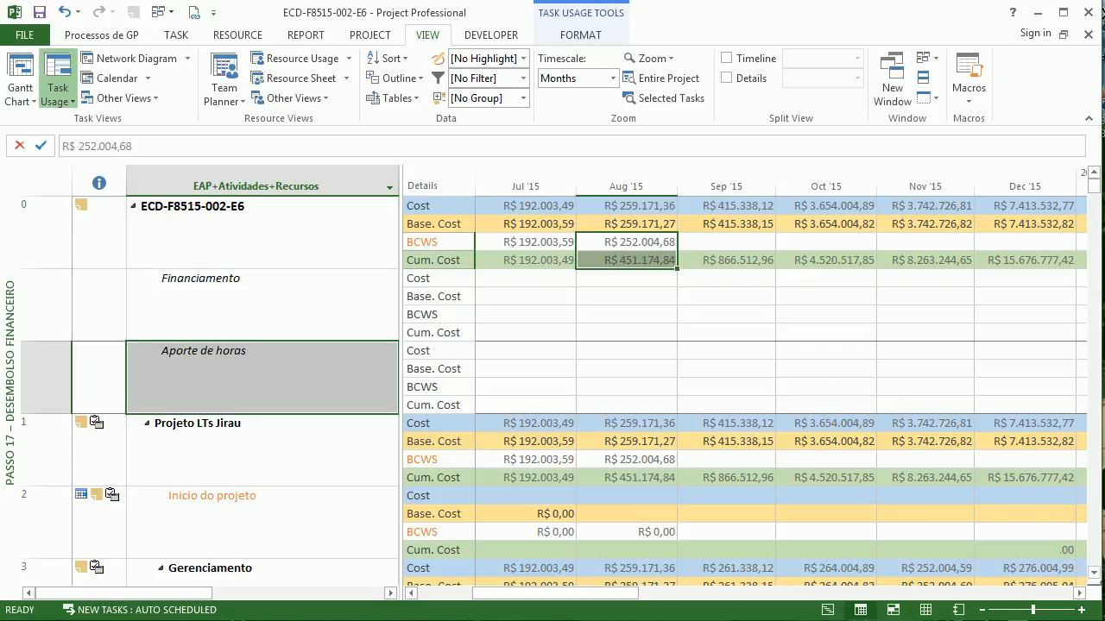
{"action": "left_click_drag", "start_coordinate": [0, 78], "coordinate": [358, 145]}
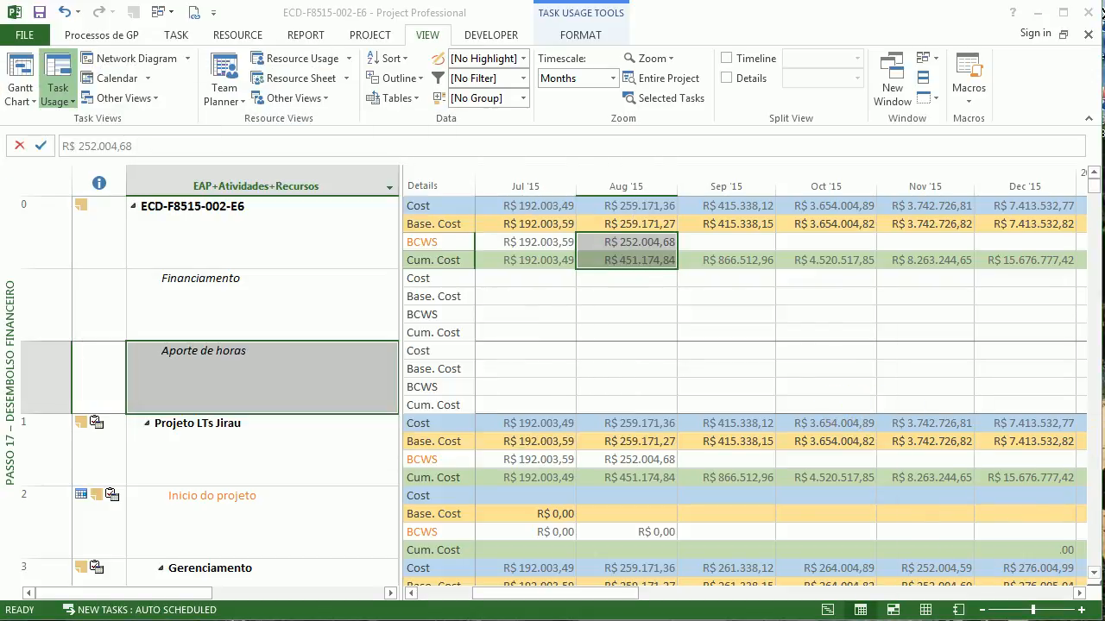
{"action": "left_click", "coordinate": [576, 274]}
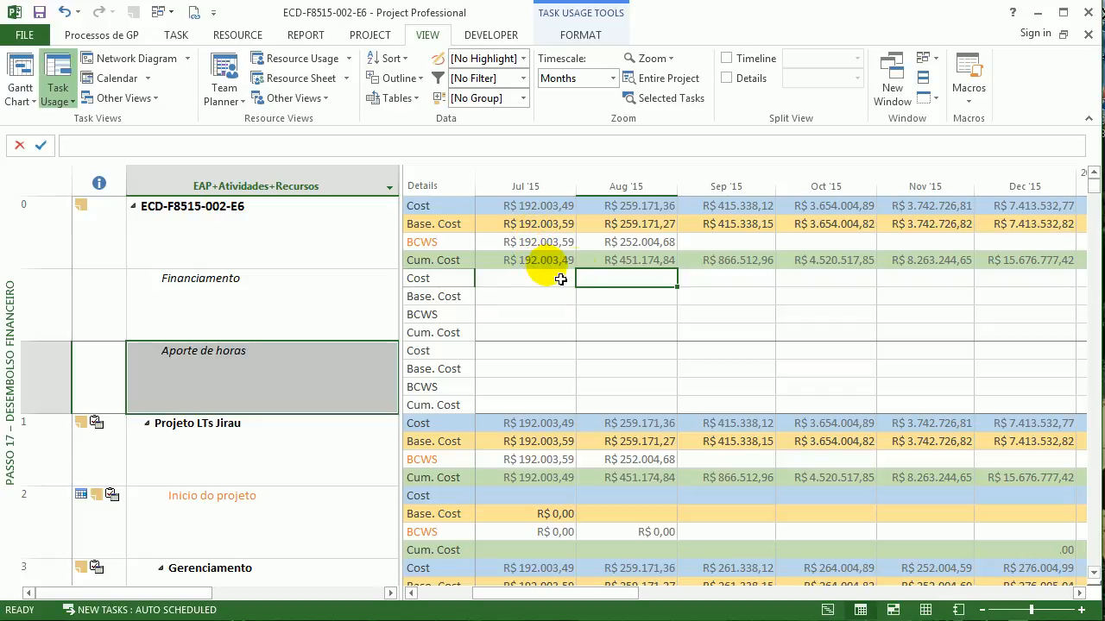
Step: Set the project's status date to 07/04/2017 in the project information
{"action": "left_click", "coordinate": [438, 242]}
{"action": "left_click", "coordinate": [369, 35]}
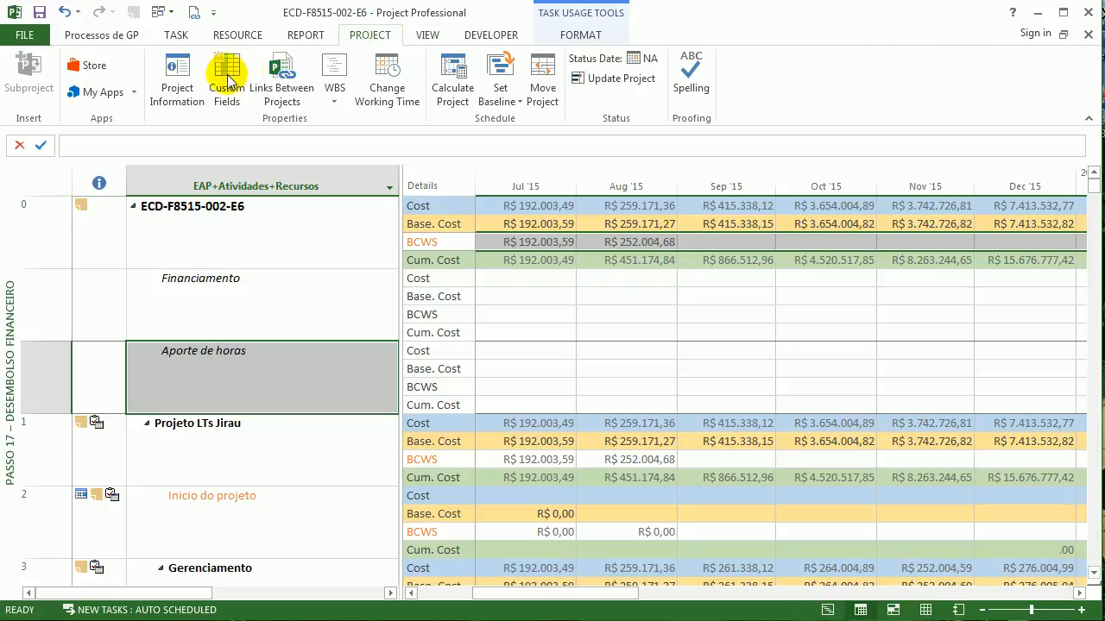
{"action": "left_click", "coordinate": [177, 82]}
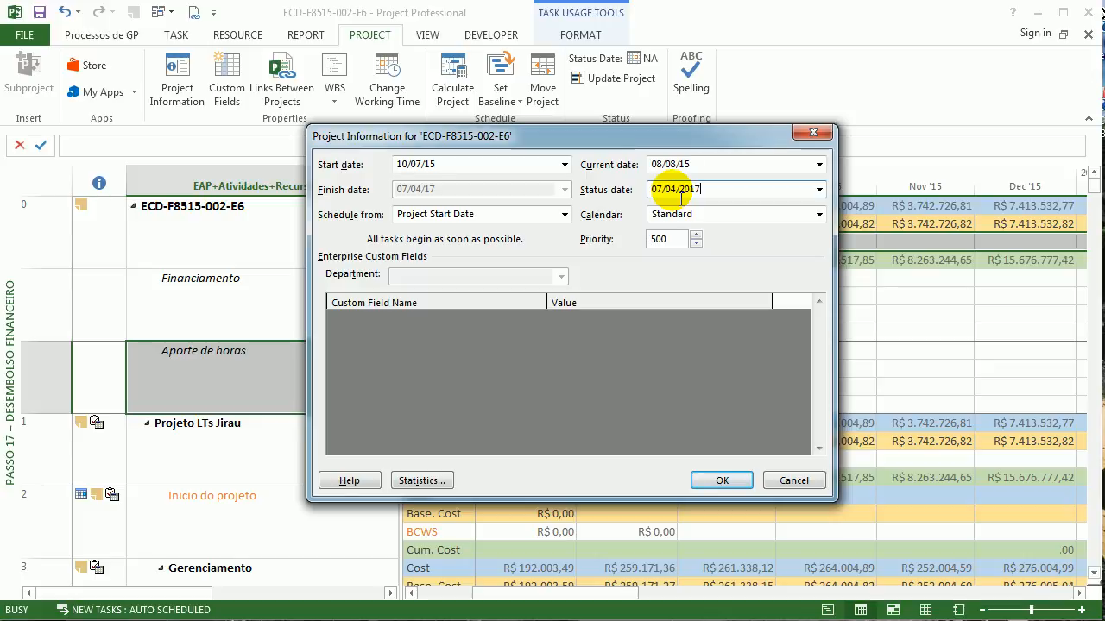
{"action": "left_click", "coordinate": [709, 481]}
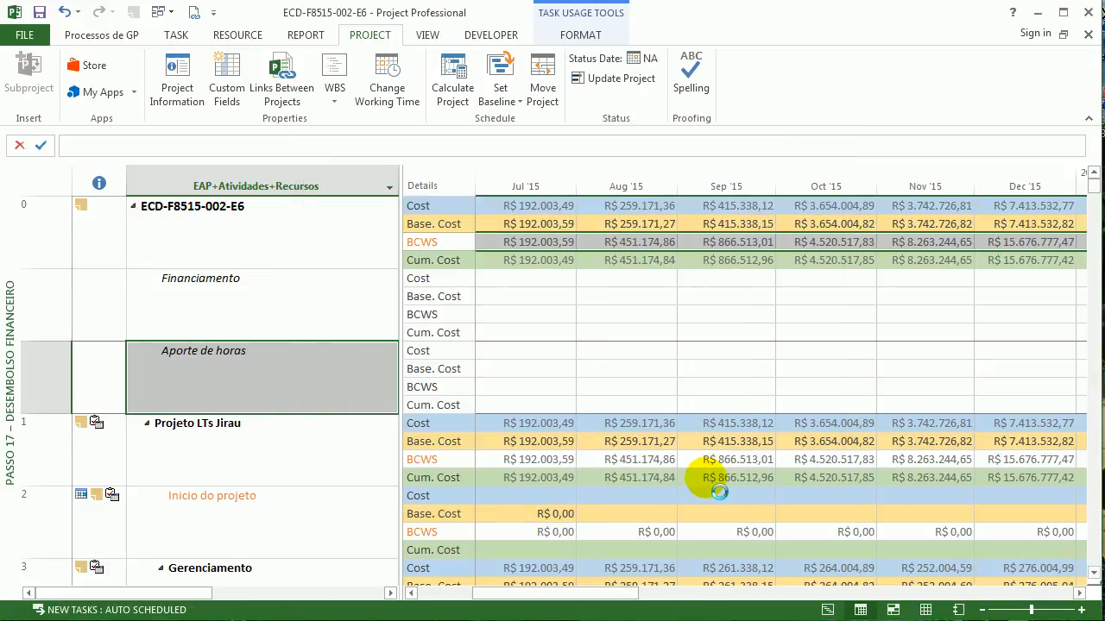
Step: Compare the project's BCWS and Cum. Cost month by month from Aug '15 to Aug '16, returning to the first months
{"action": "left_click", "coordinate": [676, 359]}
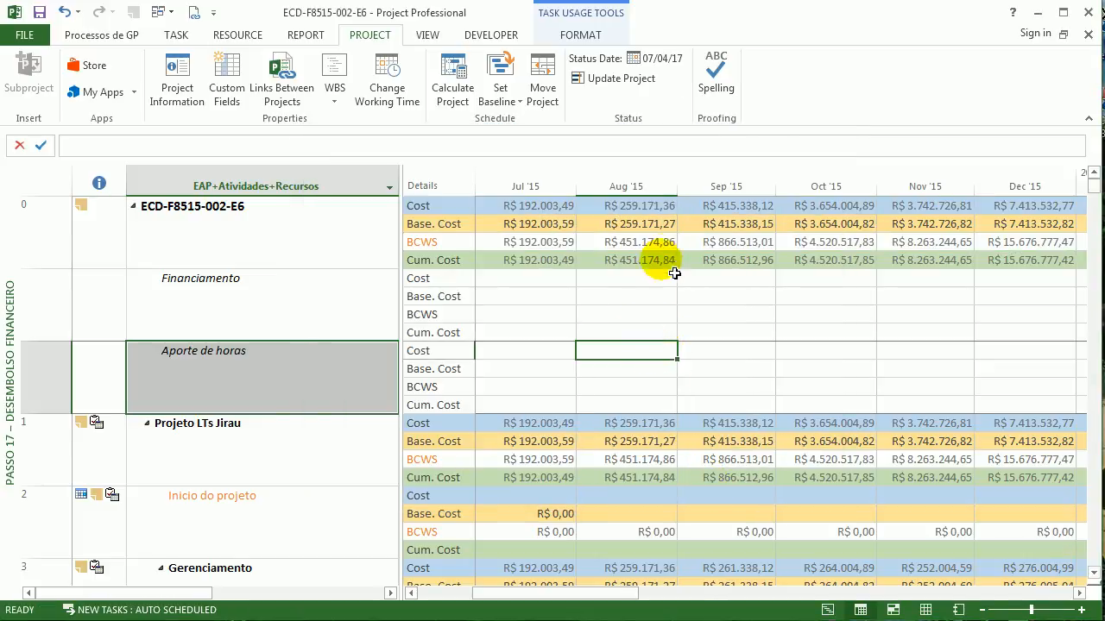
{"action": "left_click", "coordinate": [665, 244]}
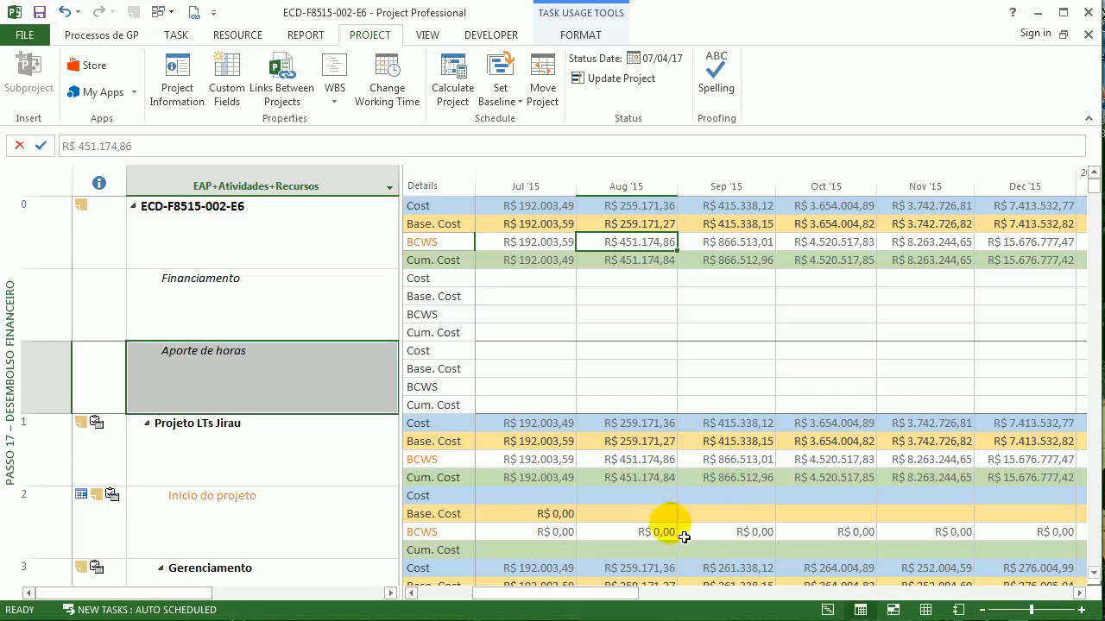
{"action": "left_click_drag", "start_coordinate": [592, 592], "coordinate": [665, 611]}
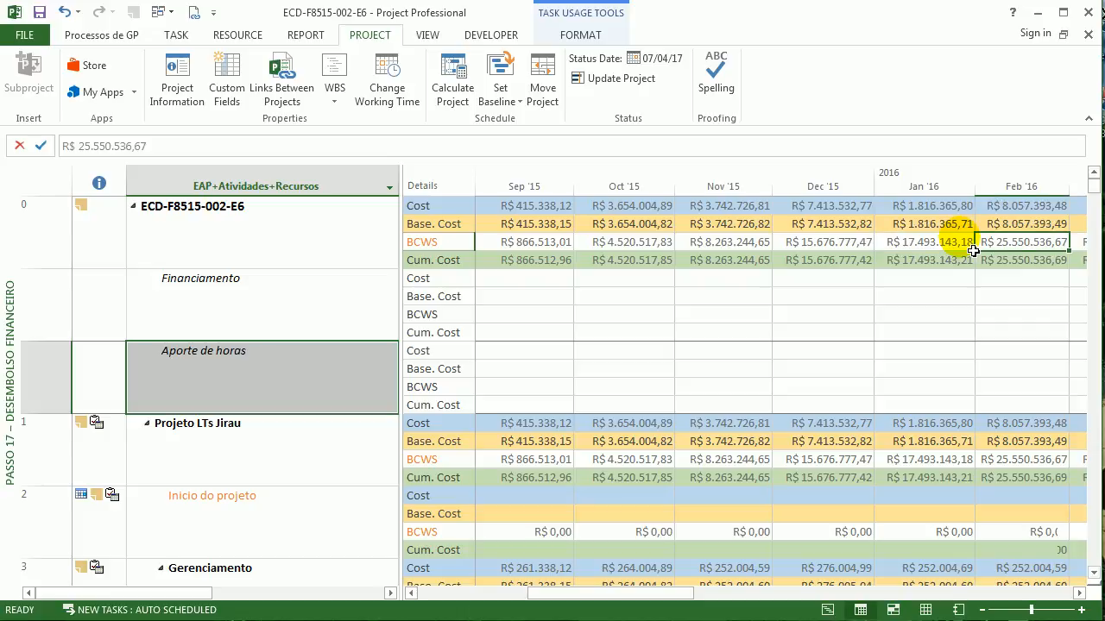
{"action": "key", "text": "Right"}
{"action": "key", "text": "Right"}
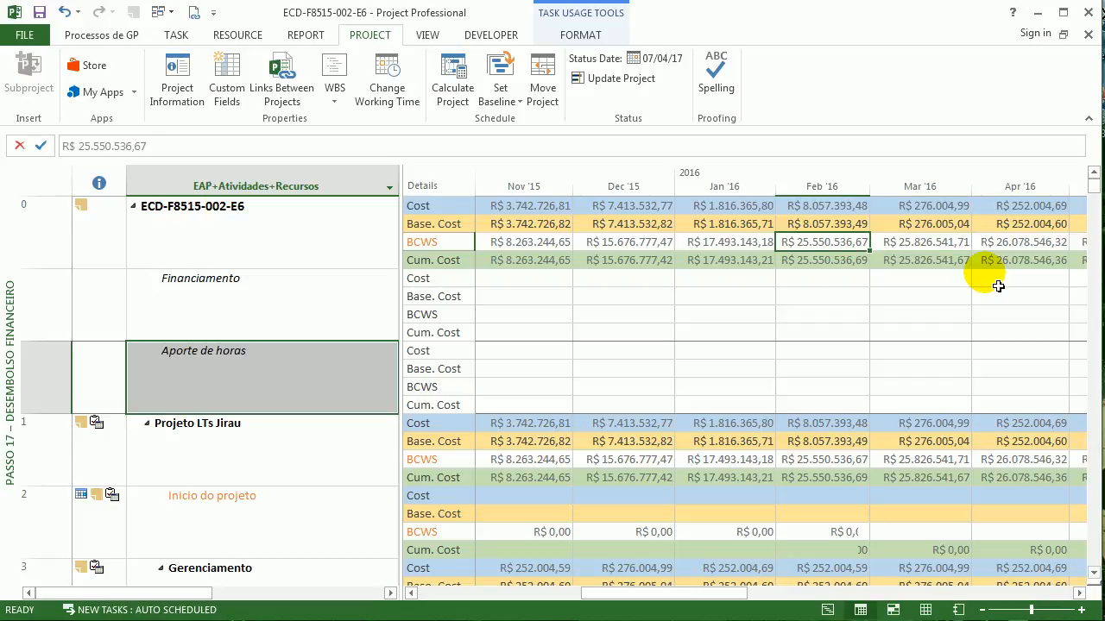
{"action": "key", "text": "Right"}
{"action": "key", "text": "Right"}
{"action": "key", "text": "Right"}
{"action": "key", "text": "Right"}
{"action": "key", "text": "Right"}
{"action": "key", "text": "Right"}
{"action": "key", "text": "Right"}
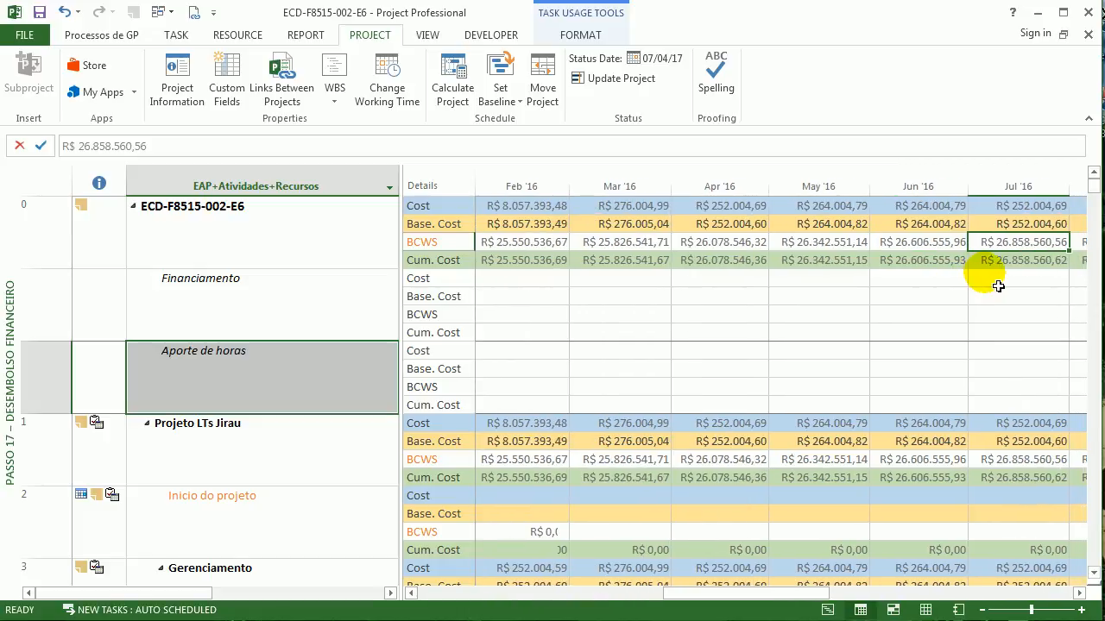
{"action": "key", "text": "Right"}
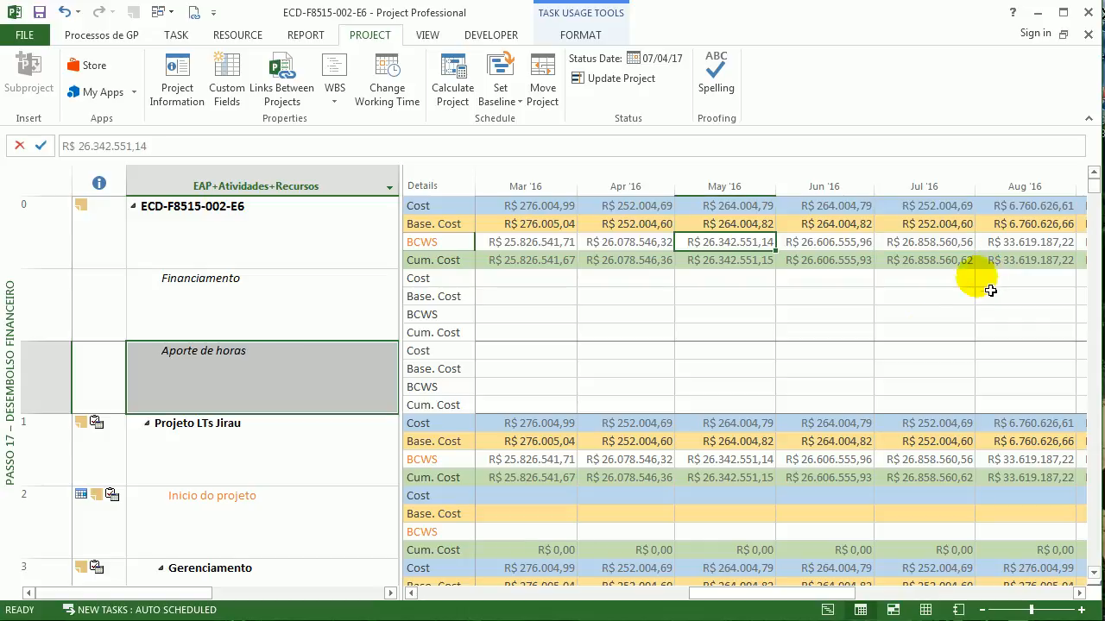
{"action": "left_click_drag", "start_coordinate": [723, 592], "coordinate": [498, 594]}
Step: Switch to the Passo 08 – Alocar Recursos nas Atividades view and check the resources assigned to Supervisionar o projeto
{"action": "right_click", "coordinate": [12, 244]}
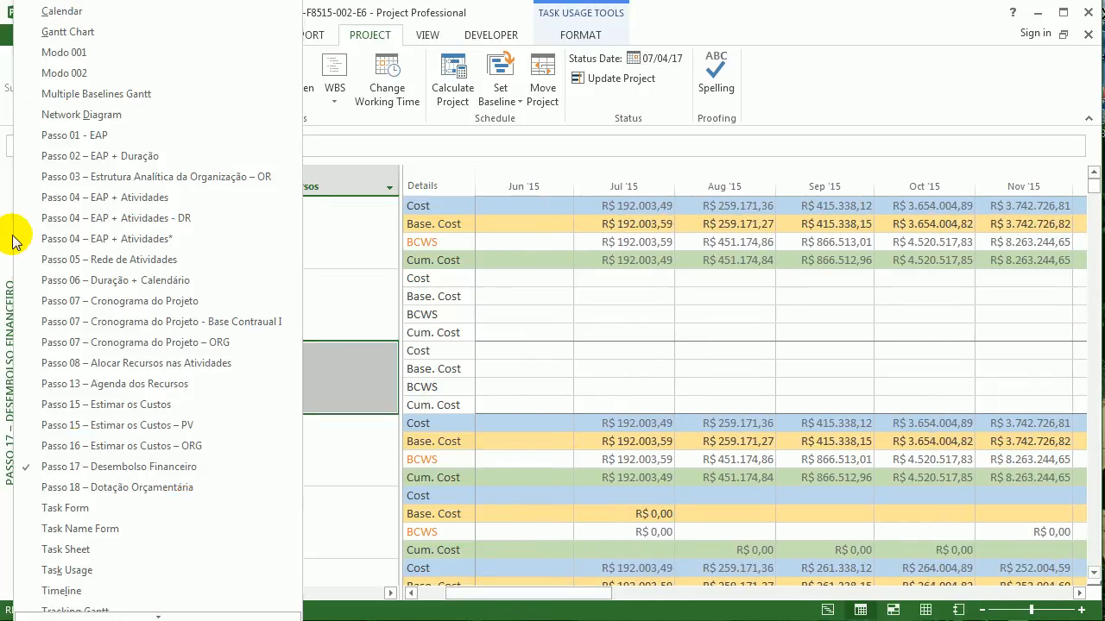
{"action": "left_click", "coordinate": [119, 363]}
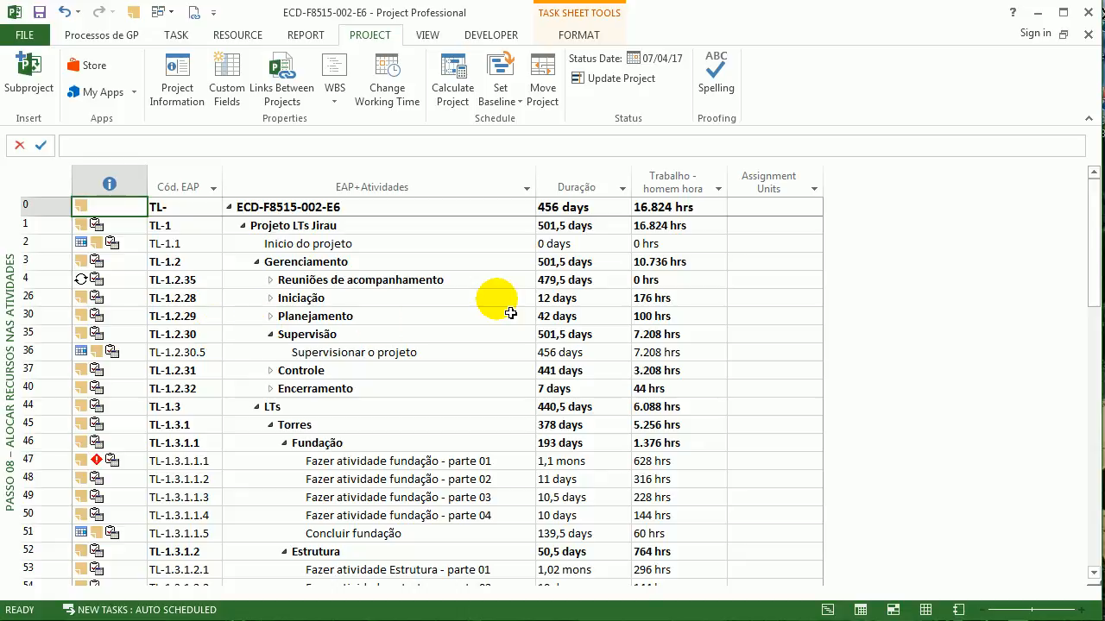
{"action": "left_click", "coordinate": [402, 352]}
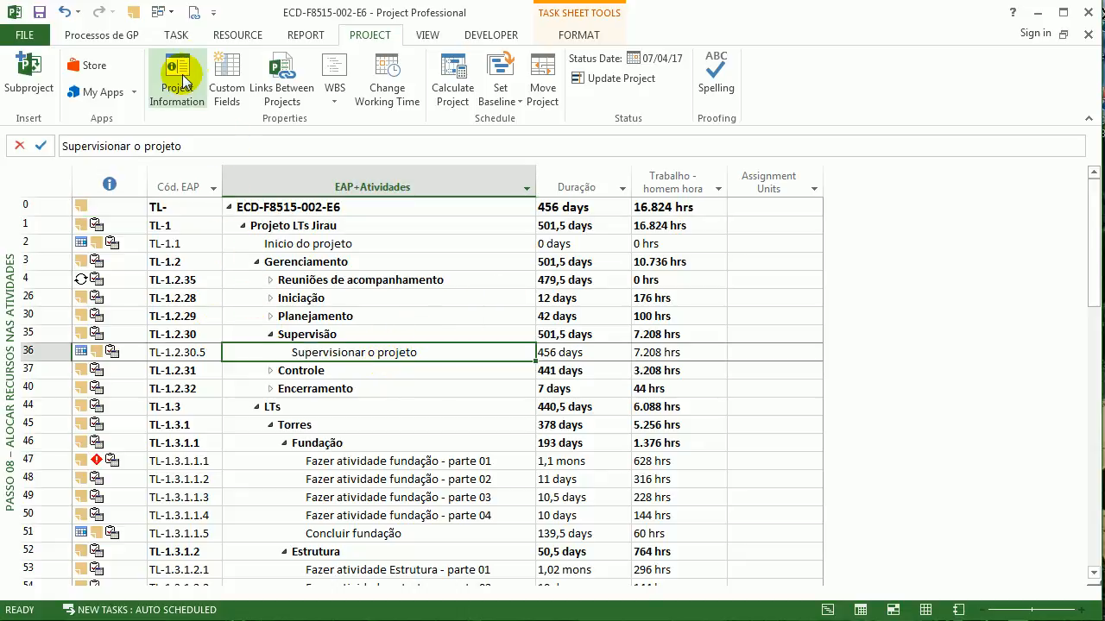
{"action": "left_click", "coordinate": [225, 37]}
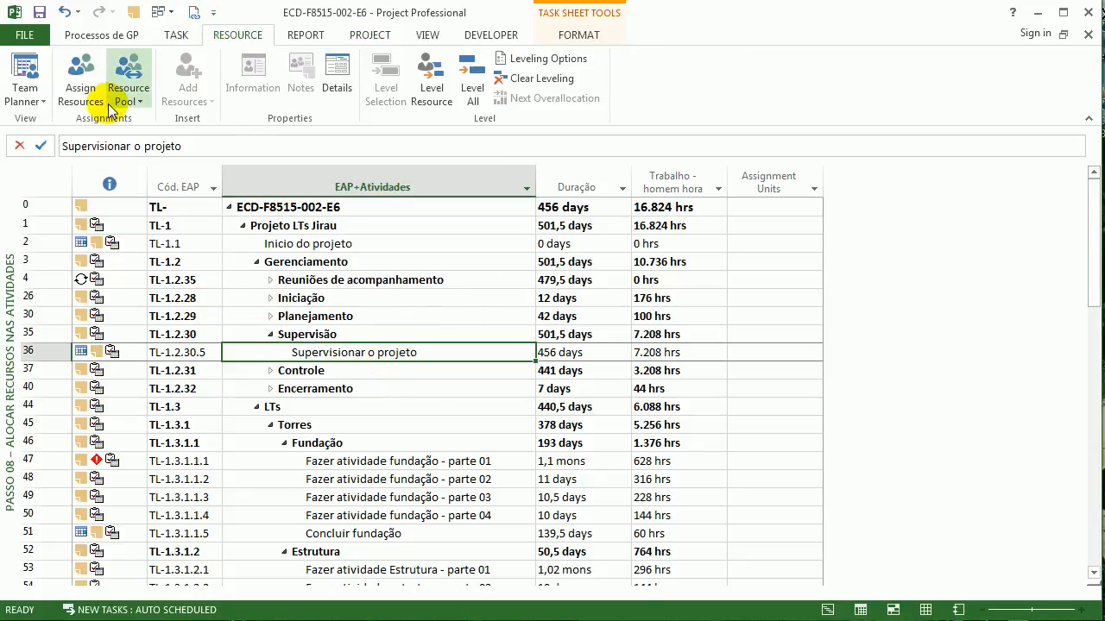
{"action": "left_click", "coordinate": [80, 79]}
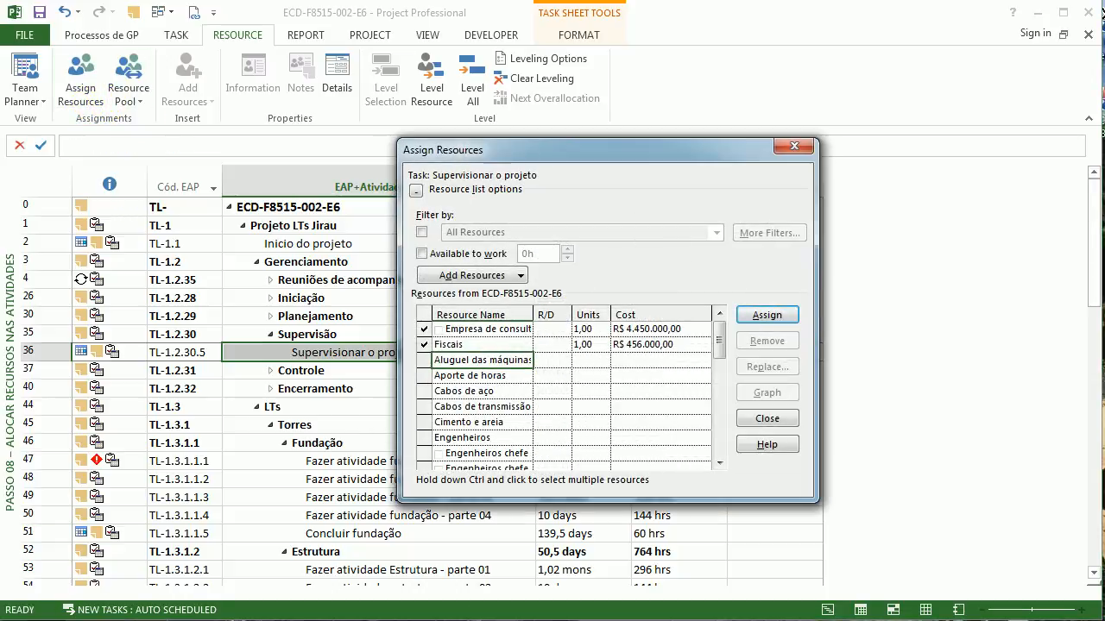
{"action": "left_click_drag", "start_coordinate": [545, 323], "coordinate": [594, 325]}
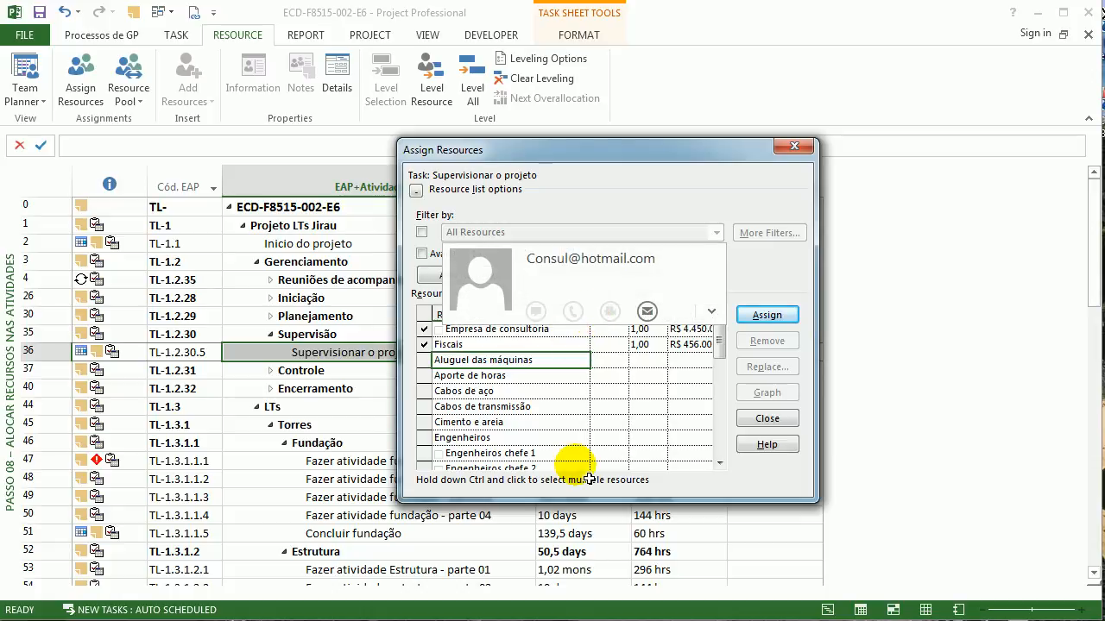
{"action": "left_click_drag", "start_coordinate": [596, 322], "coordinate": [523, 322]}
{"action": "left_click", "coordinate": [647, 345]}
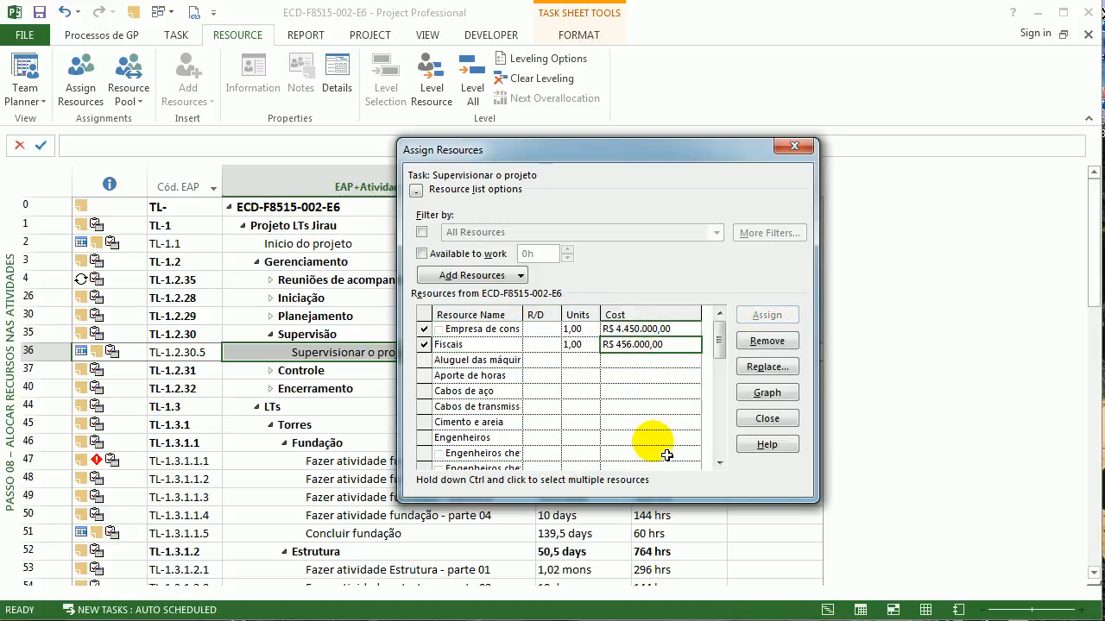
{"action": "left_click", "coordinate": [793, 145]}
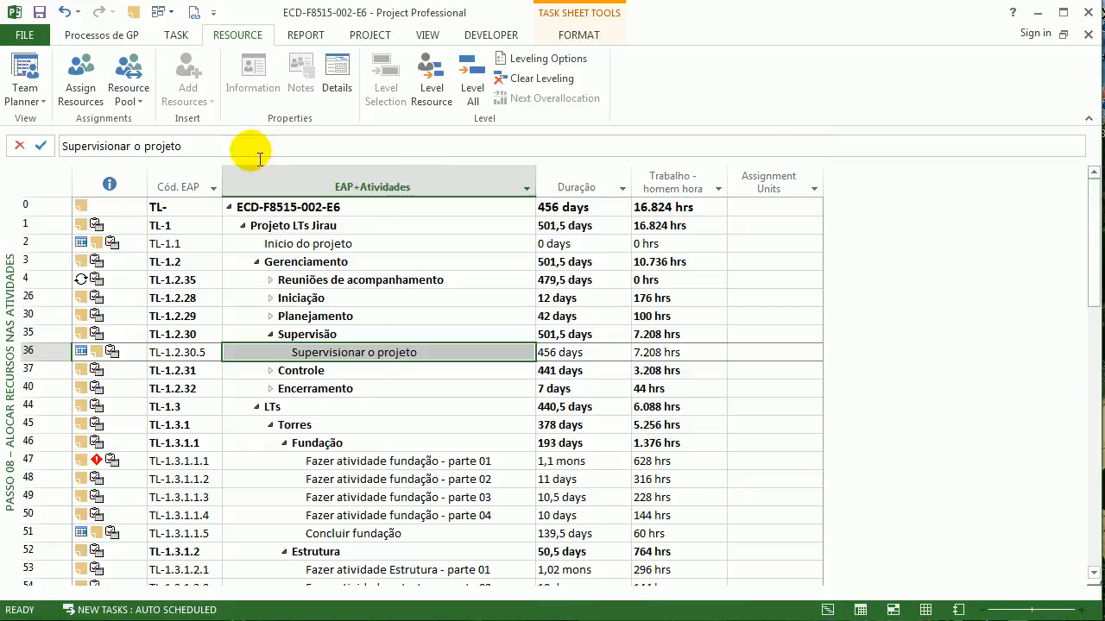
Step: Switch to the ECD-F8515-002-E6 – Pool project and examine the Fiscais and Impostos resources and their resource types
{"action": "right_click", "coordinate": [10, 207]}
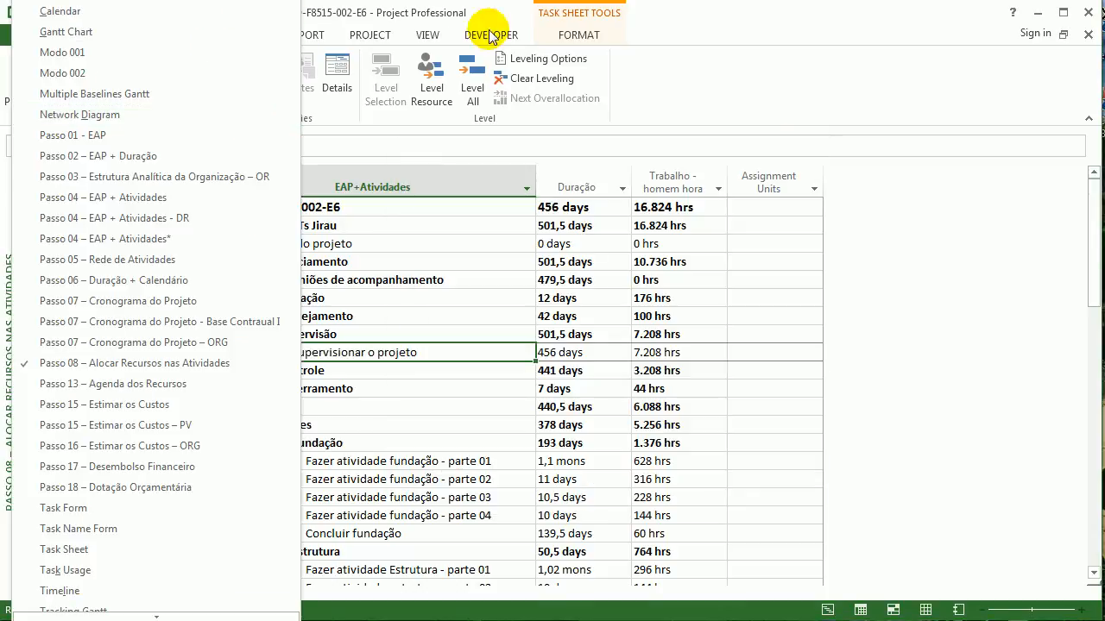
{"action": "left_click", "coordinate": [512, 13]}
{"action": "left_click", "coordinate": [164, 12]}
{"action": "left_click", "coordinate": [259, 68]}
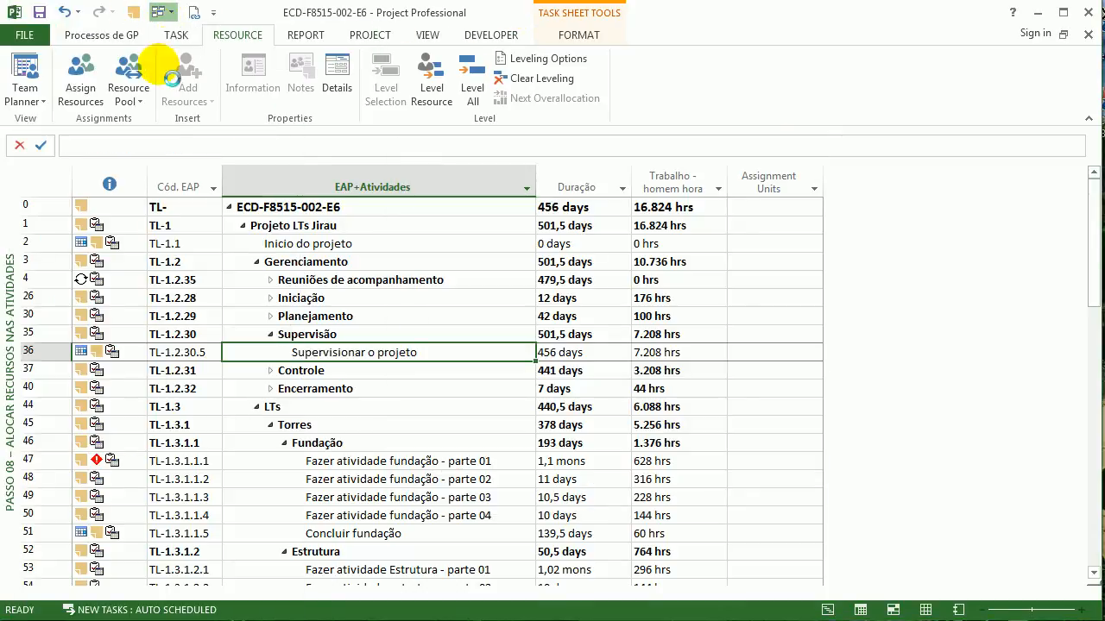
{"action": "scroll", "coordinate": [235, 337], "scroll_direction": "down", "scroll_amount": 8}
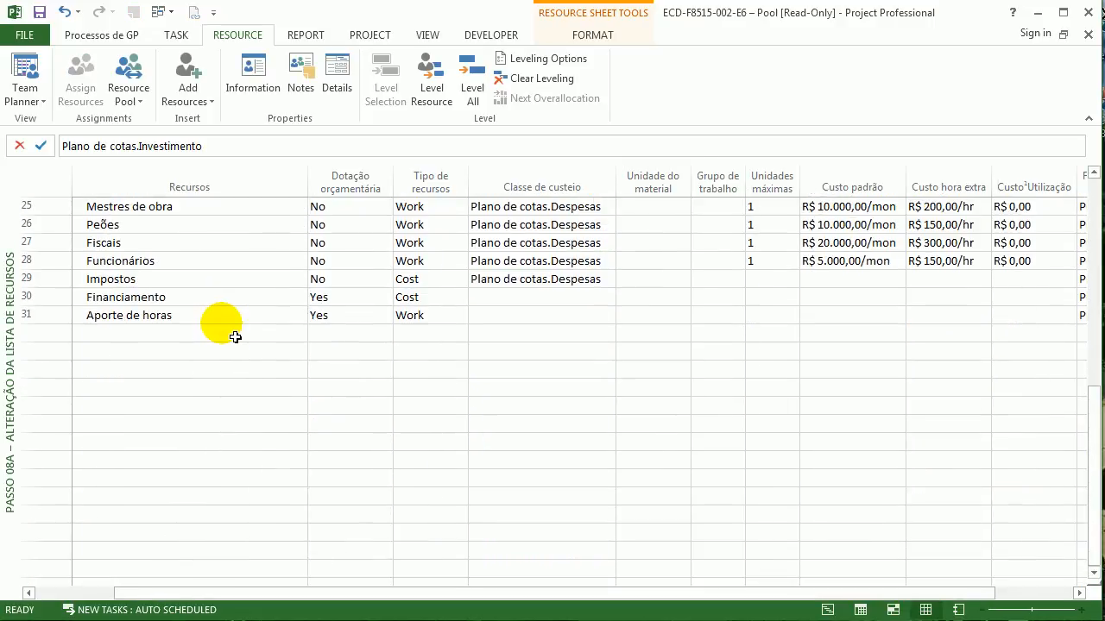
{"action": "left_click", "coordinate": [254, 279]}
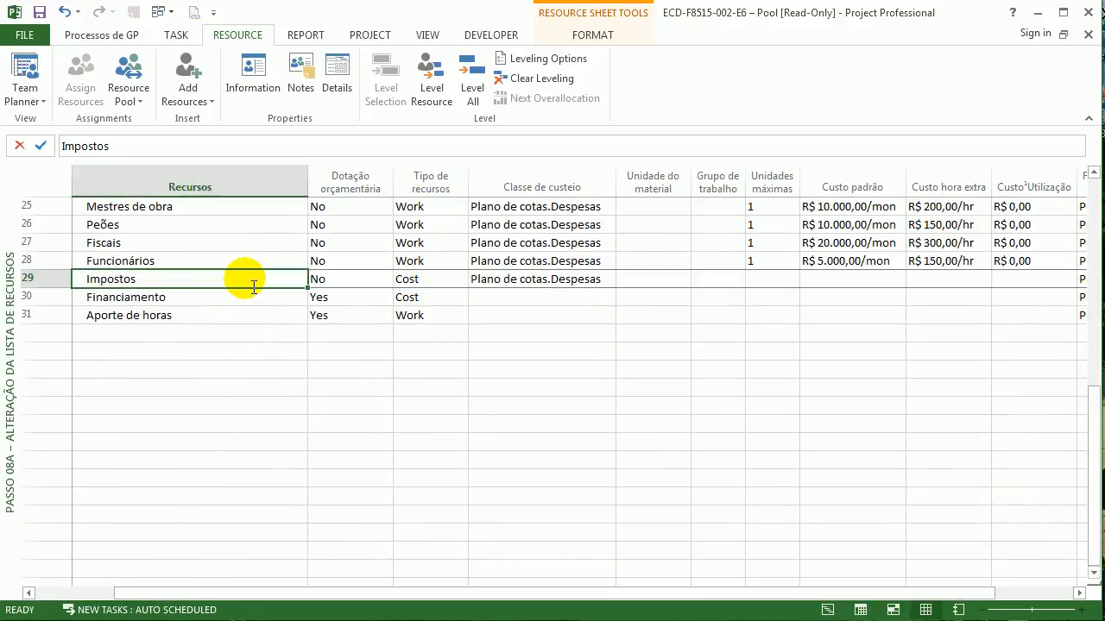
{"action": "left_click", "coordinate": [229, 245]}
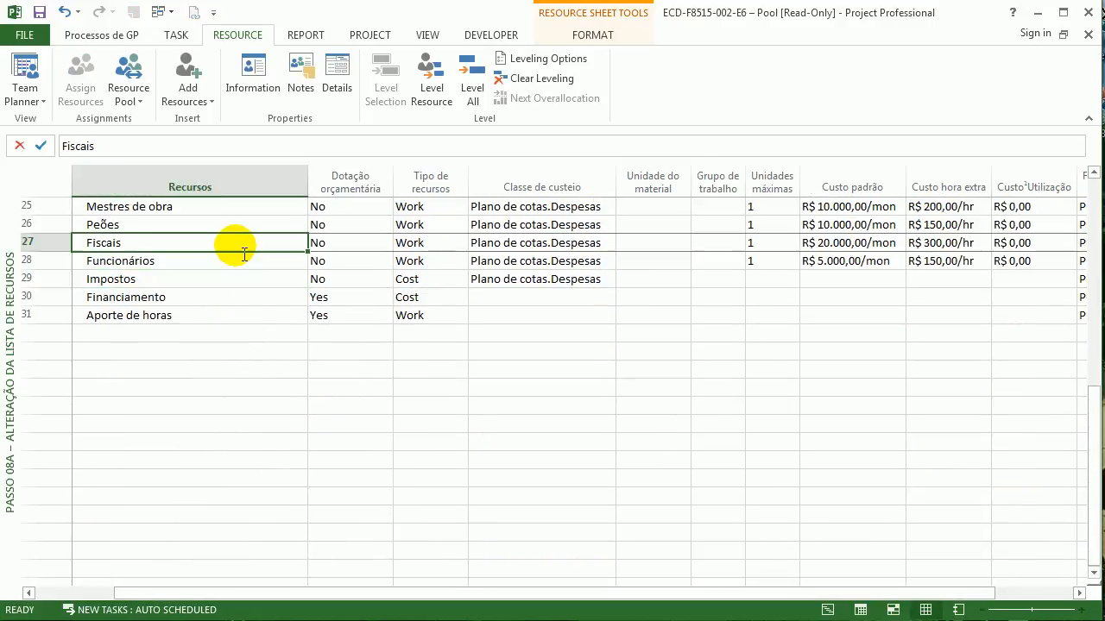
{"action": "left_click", "coordinate": [428, 244]}
{"action": "left_click", "coordinate": [194, 283]}
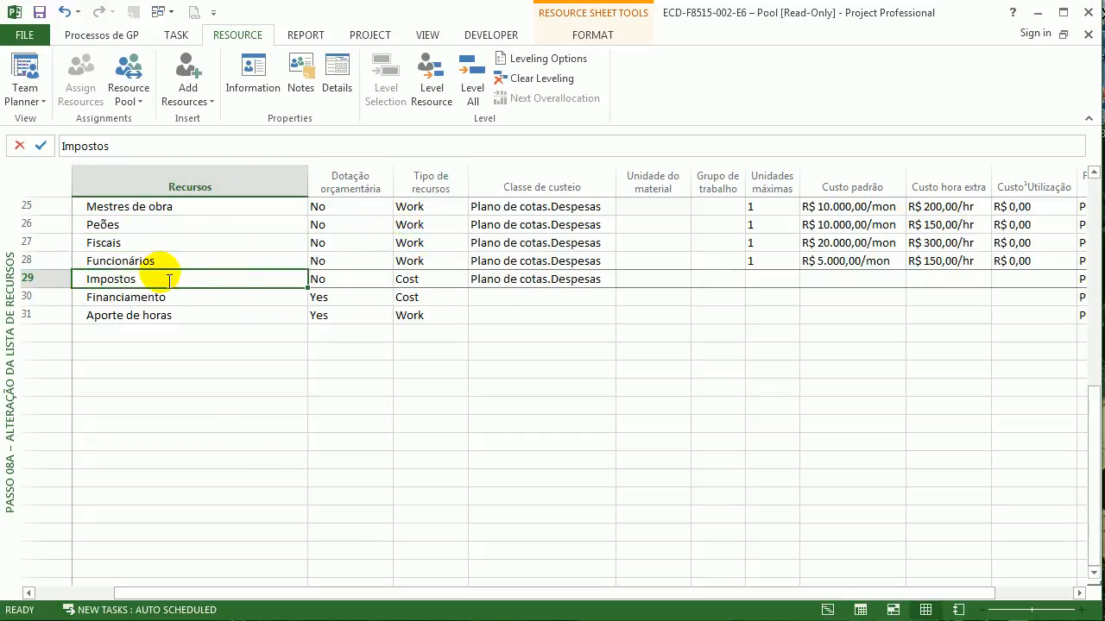
Step: Return to the ECD-F8515-002-E6 project and open the resource assignments of Supervisionar o projeto
{"action": "left_click", "coordinate": [157, 12]}
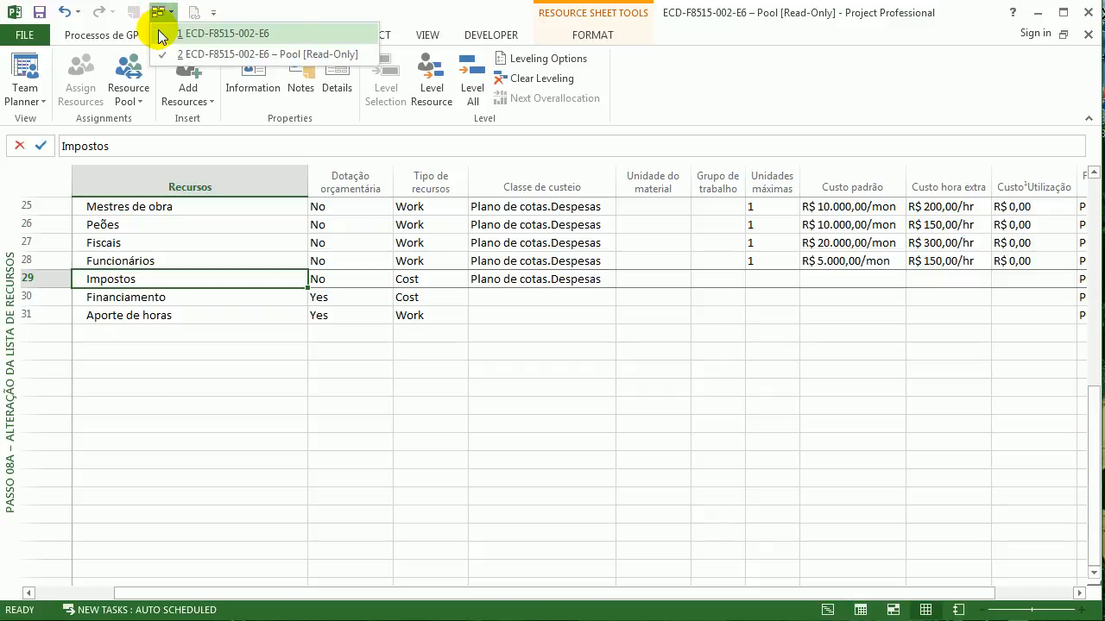
{"action": "left_click", "coordinate": [172, 31]}
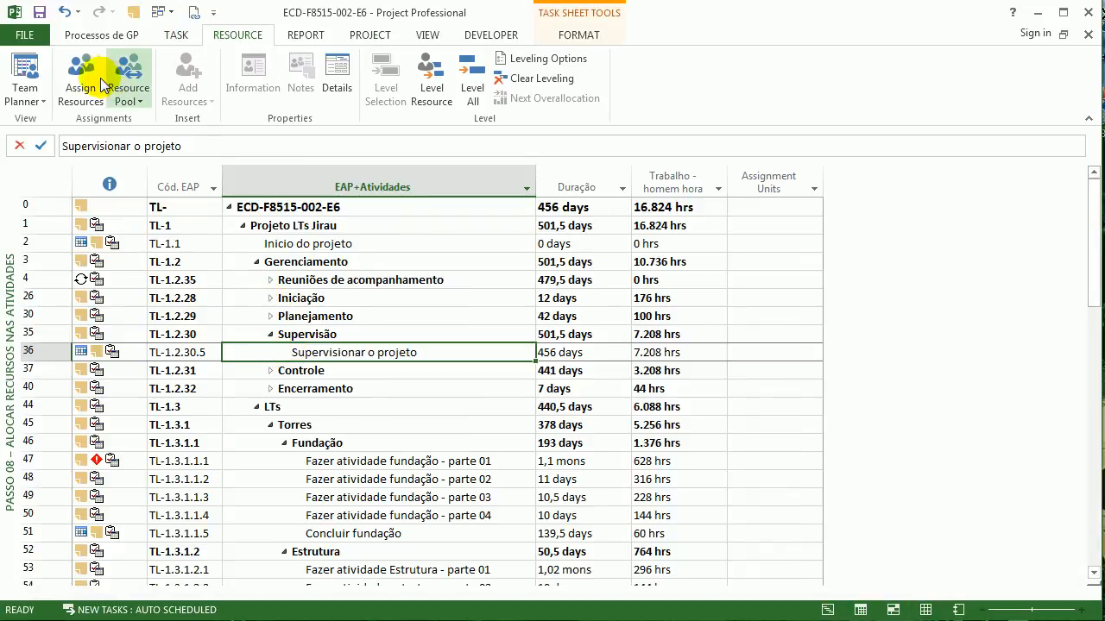
{"action": "left_click", "coordinate": [81, 78]}
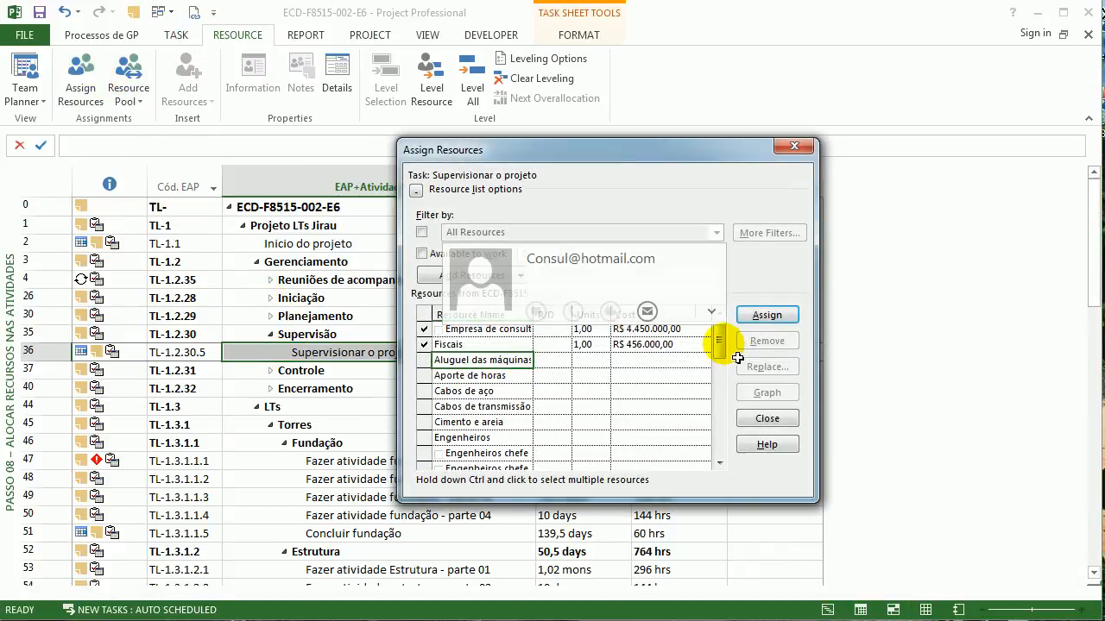
Step: Assign the Impostos resource to the task Supervisionar o projeto with a cost of R$ 100.000,00
{"action": "left_click_drag", "start_coordinate": [721, 343], "coordinate": [722, 402]}
{"action": "left_click", "coordinate": [457, 390]}
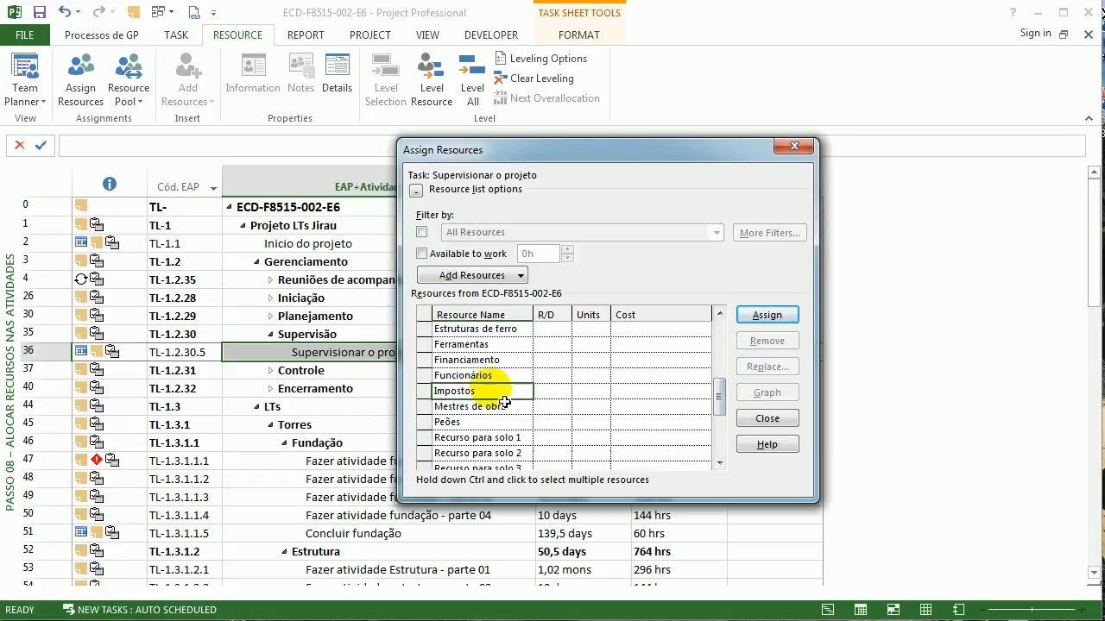
{"action": "left_click", "coordinate": [752, 319]}
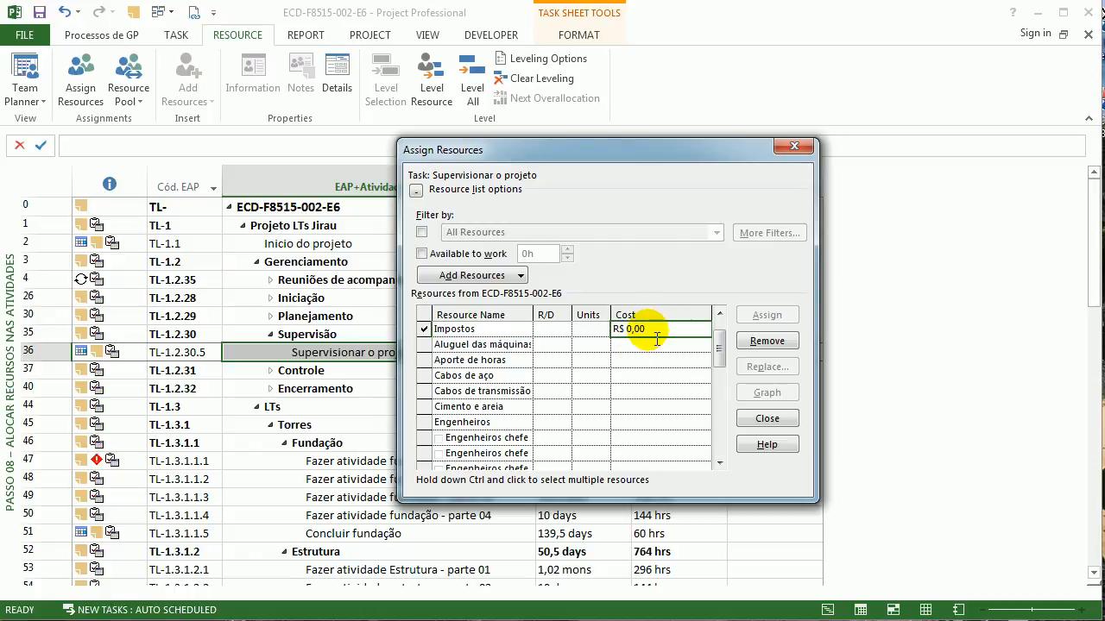
{"action": "left_click", "coordinate": [661, 344]}
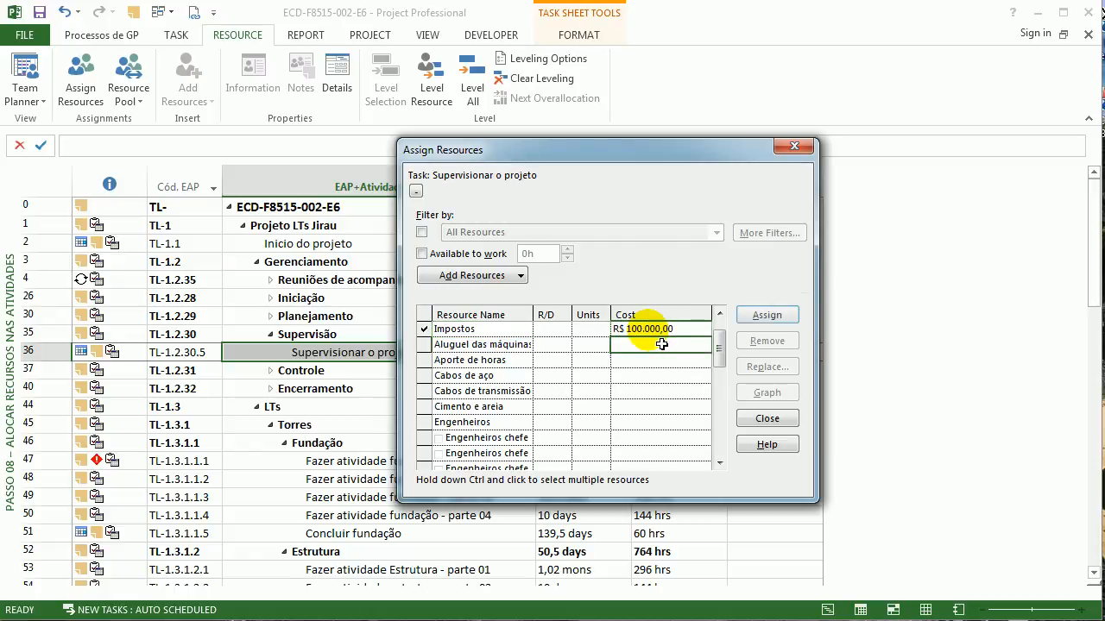
{"action": "left_click", "coordinate": [792, 149]}
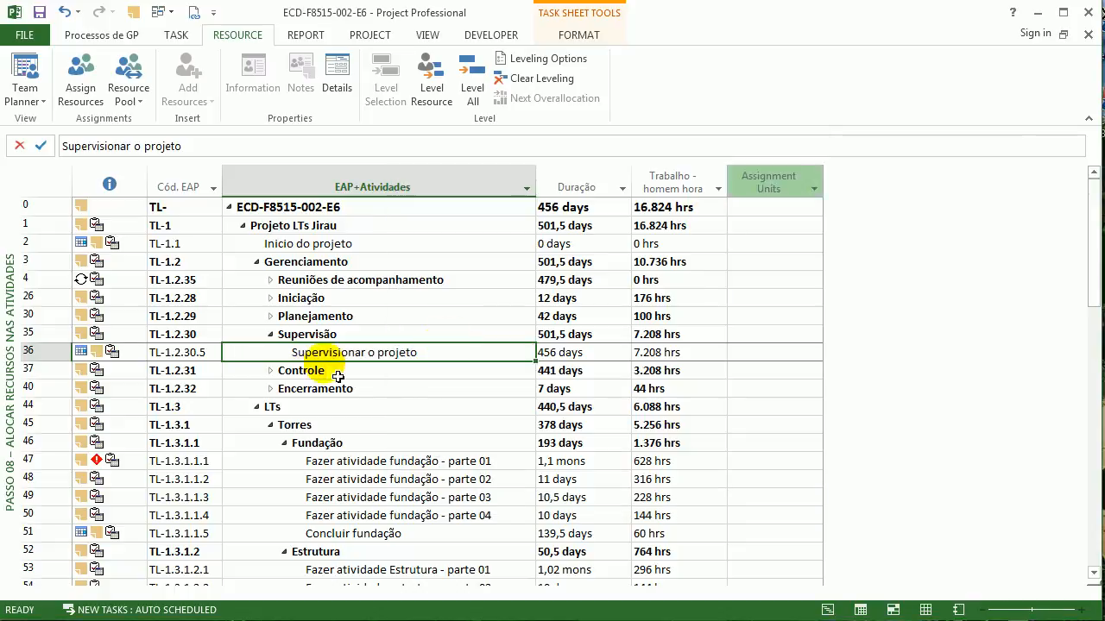
Step: Switch to the PASSO 17 – DESEMBOLSO FINANCEIRO view and examine the July 2015 BCWS and cumulative cost of Supervisionar o projeto
{"action": "right_click", "coordinate": [11, 214]}
{"action": "left_click", "coordinate": [116, 464]}
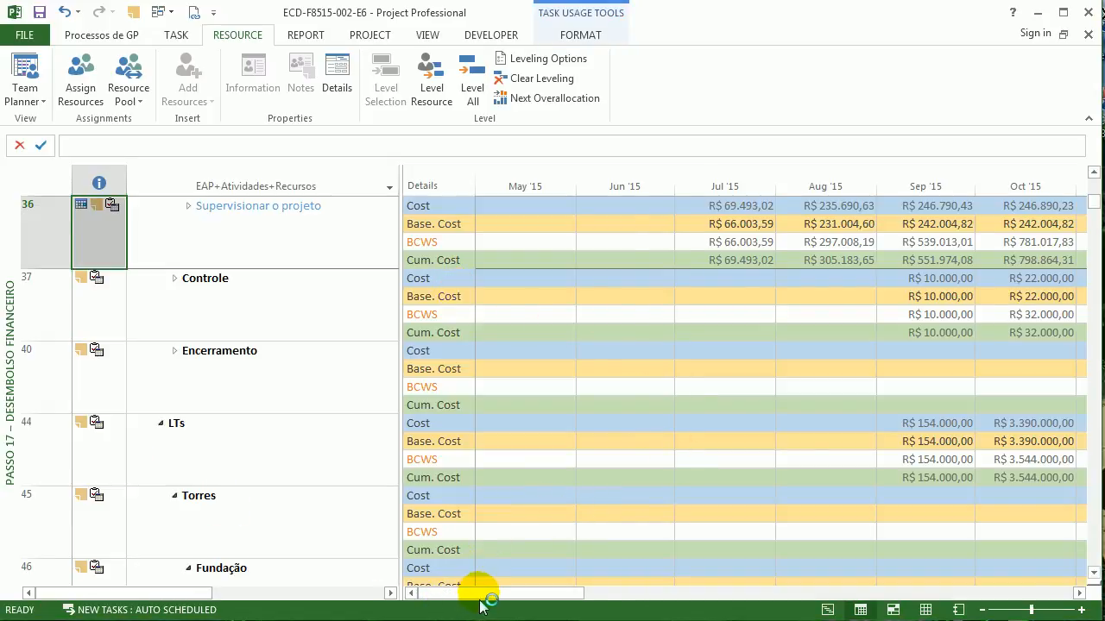
{"action": "left_click_drag", "start_coordinate": [486, 593], "coordinate": [518, 603]}
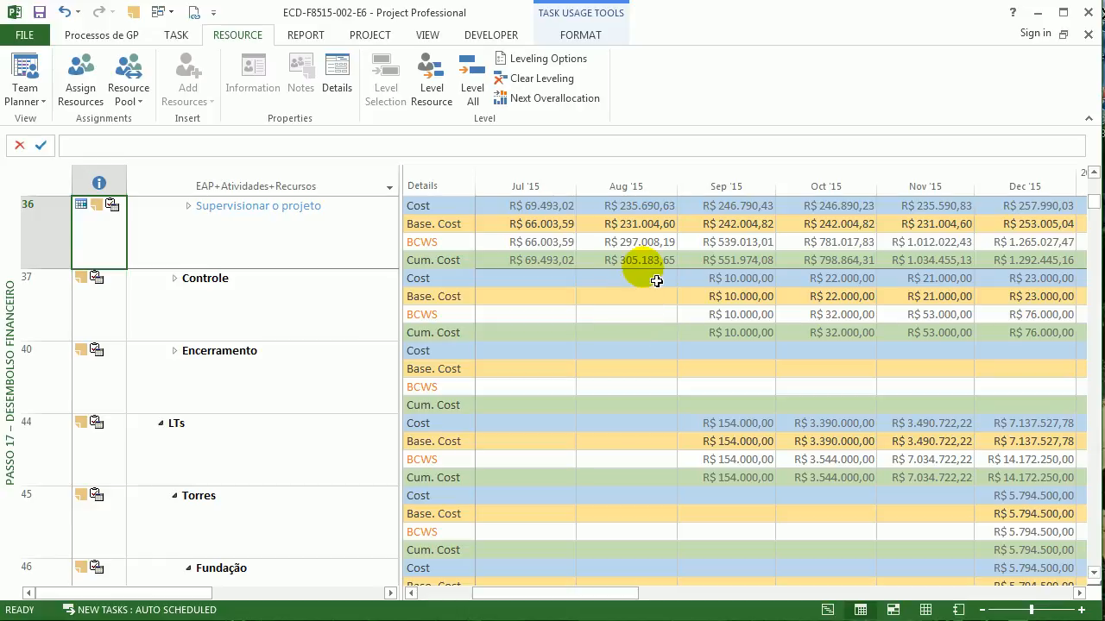
{"action": "left_click", "coordinate": [539, 243]}
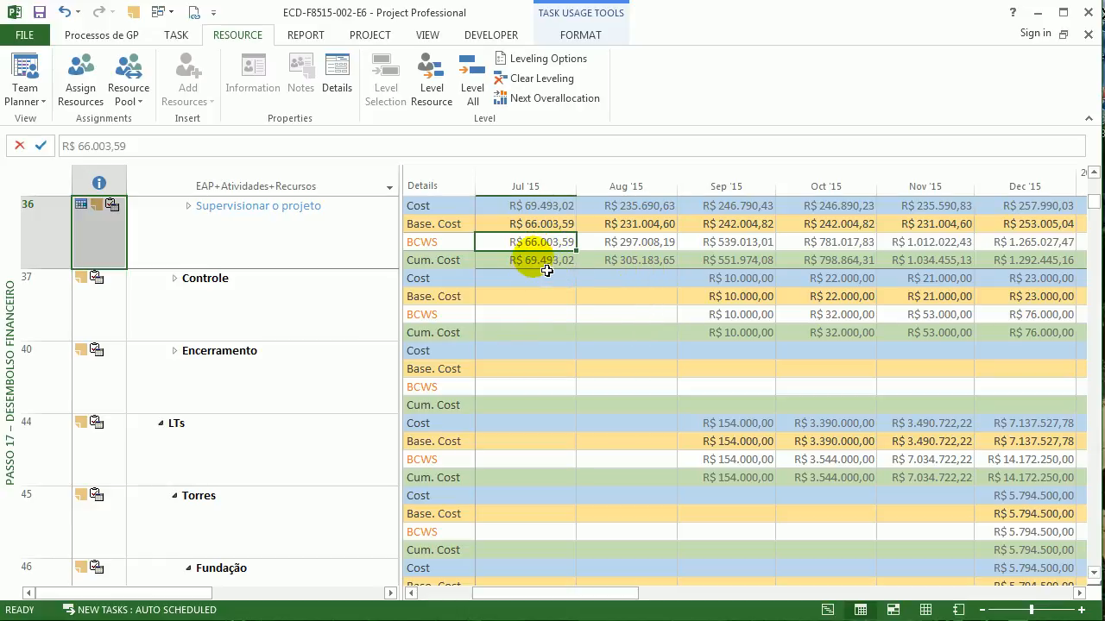
{"action": "left_click", "coordinate": [546, 268]}
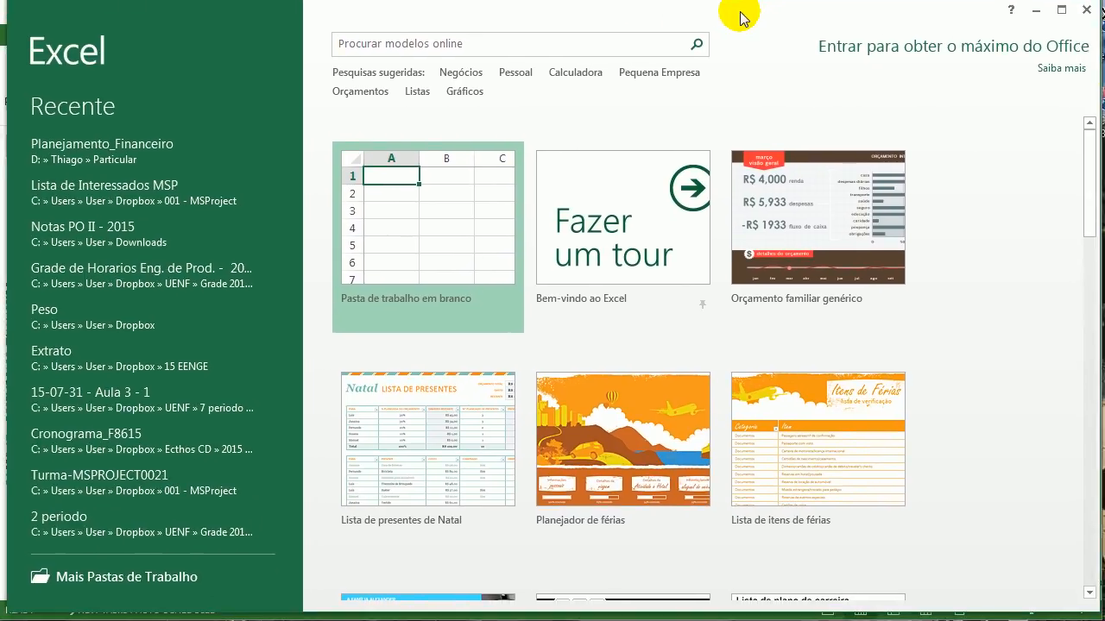
Step: Create a blank Excel workbook and paste into B1 the four cost rows of Supervisionar o projeto from July 2015 to April 2017, copied from Project
{"action": "left_click", "coordinate": [504, 215]}
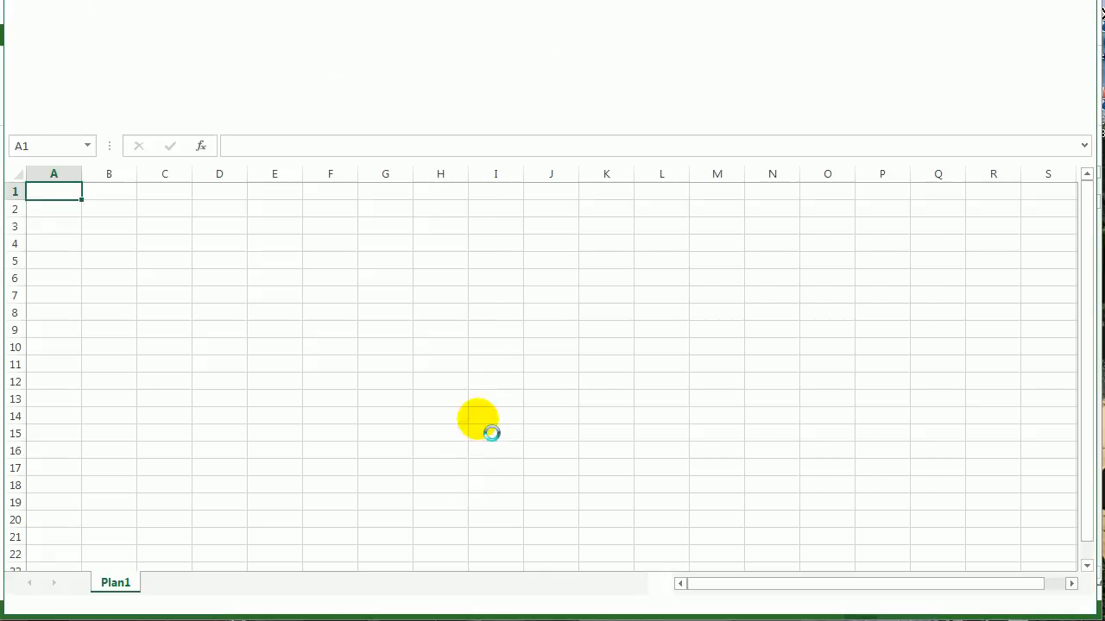
{"action": "left_click", "coordinate": [362, 587]}
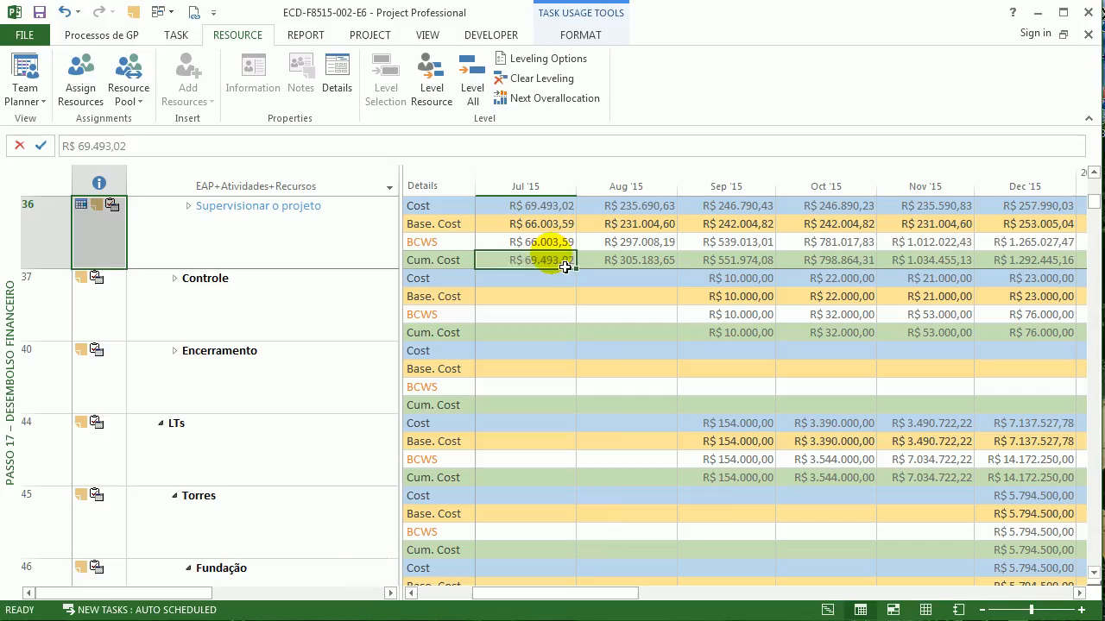
{"action": "left_click", "coordinate": [417, 594]}
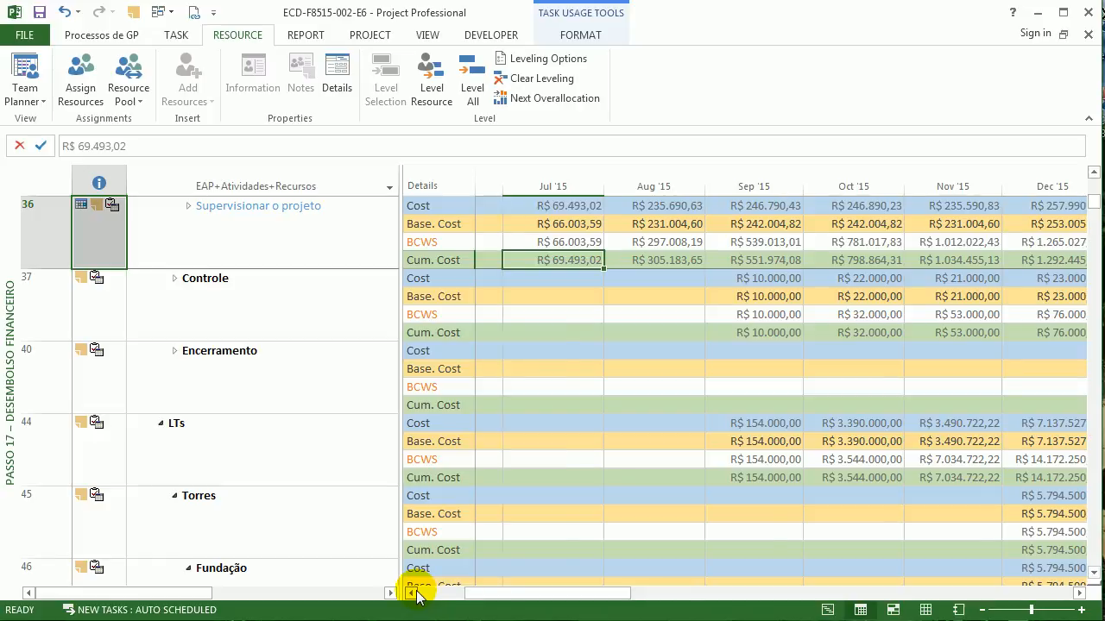
{"action": "left_click_drag", "start_coordinate": [661, 224], "coordinate": [650, 270]}
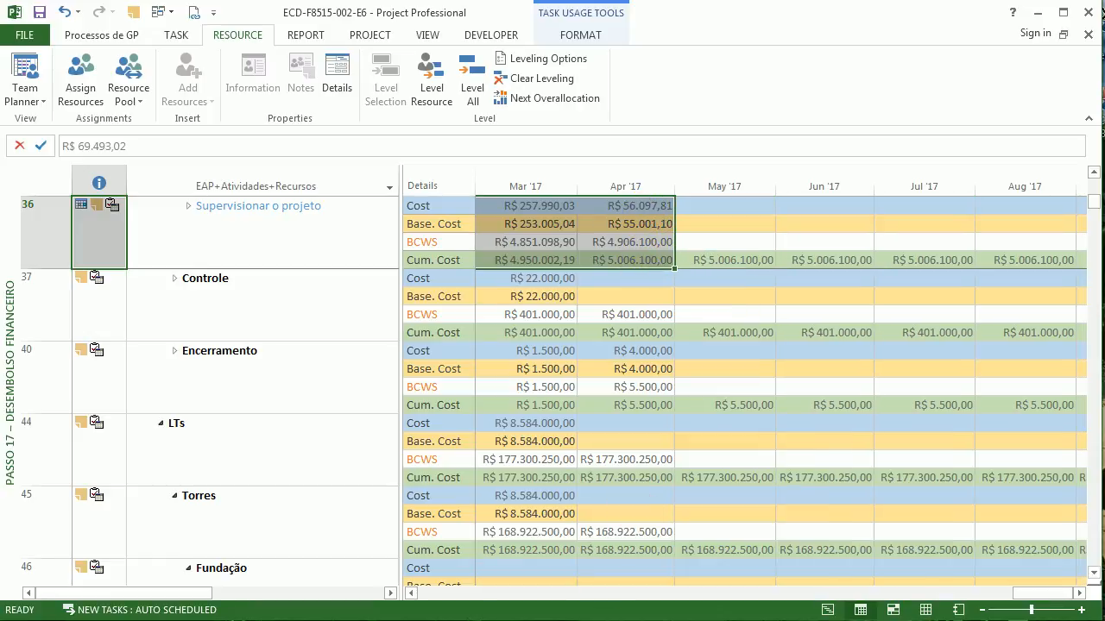
{"action": "key", "text": "alt+Tab"}
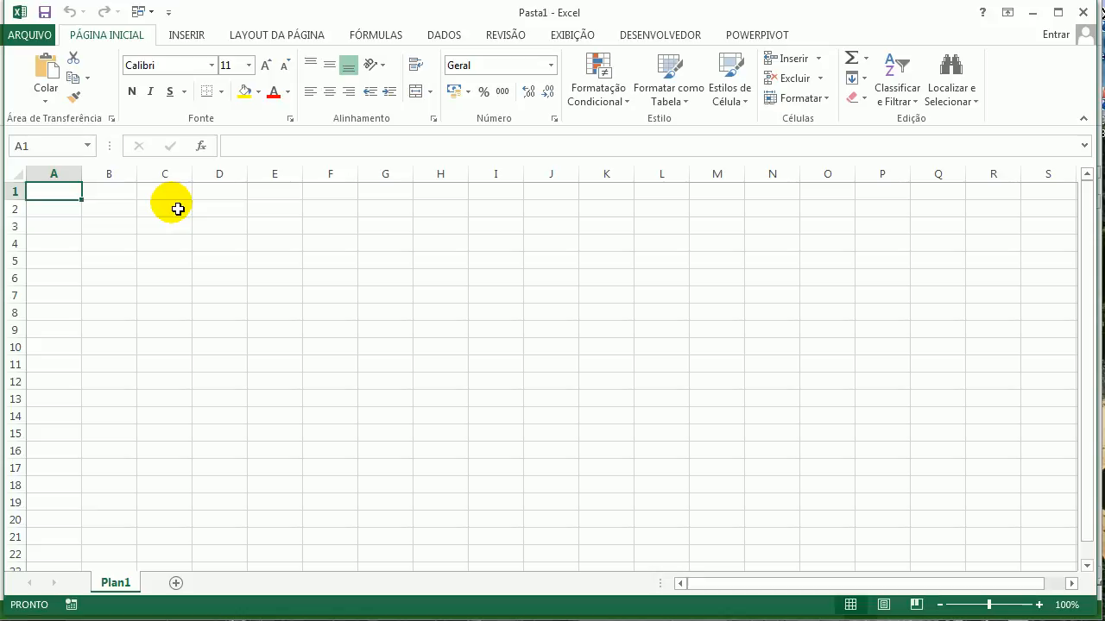
{"action": "key", "text": "ctrl+v"}
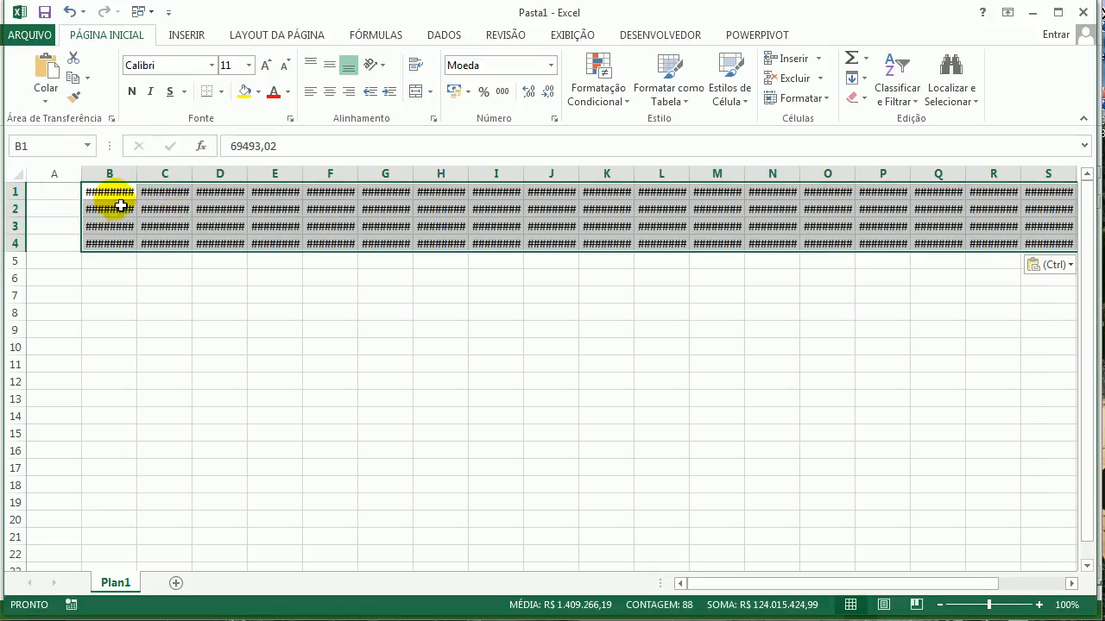
Step: Insert an empty row above the pasted cost data
{"action": "left_click_drag", "start_coordinate": [26, 192], "coordinate": [32, 207]}
{"action": "right_click", "coordinate": [32, 207]}
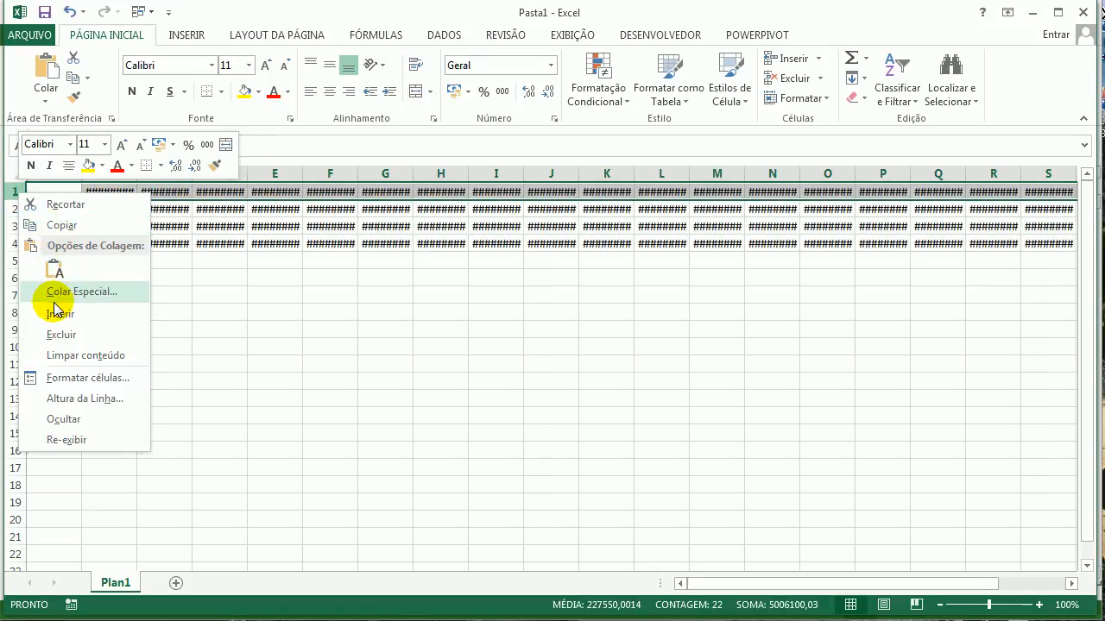
{"action": "left_click", "coordinate": [51, 314]}
{"action": "left_click", "coordinate": [101, 195]}
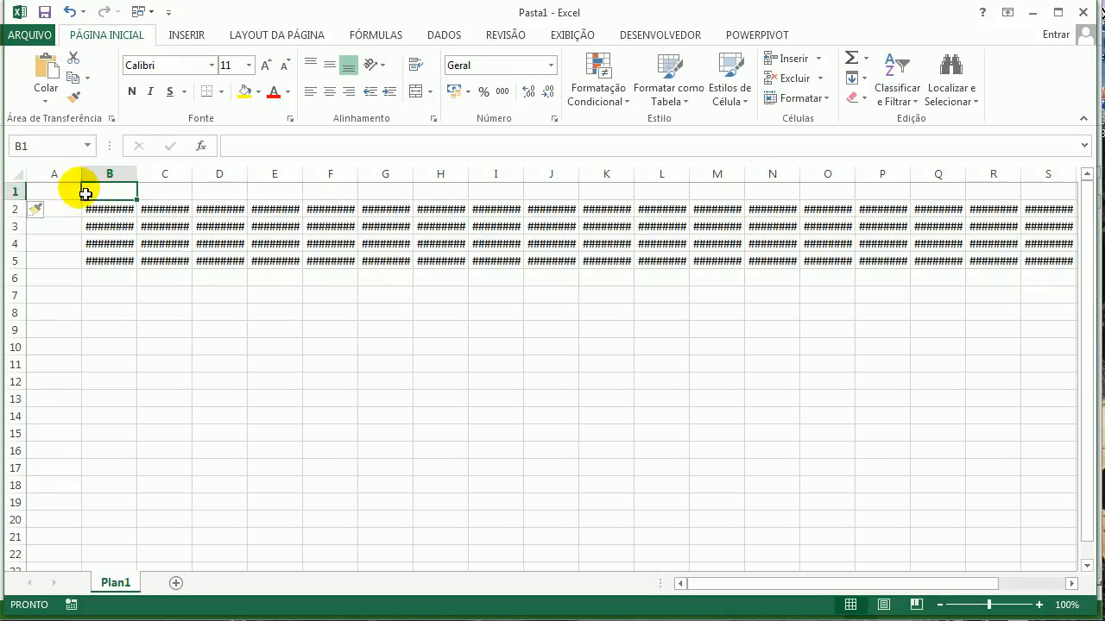
Step: Label the data rows in A2 to A5 as cost, base cost, bcws and cum cost, matching the detail rows in Project
{"action": "left_click", "coordinate": [61, 211]}
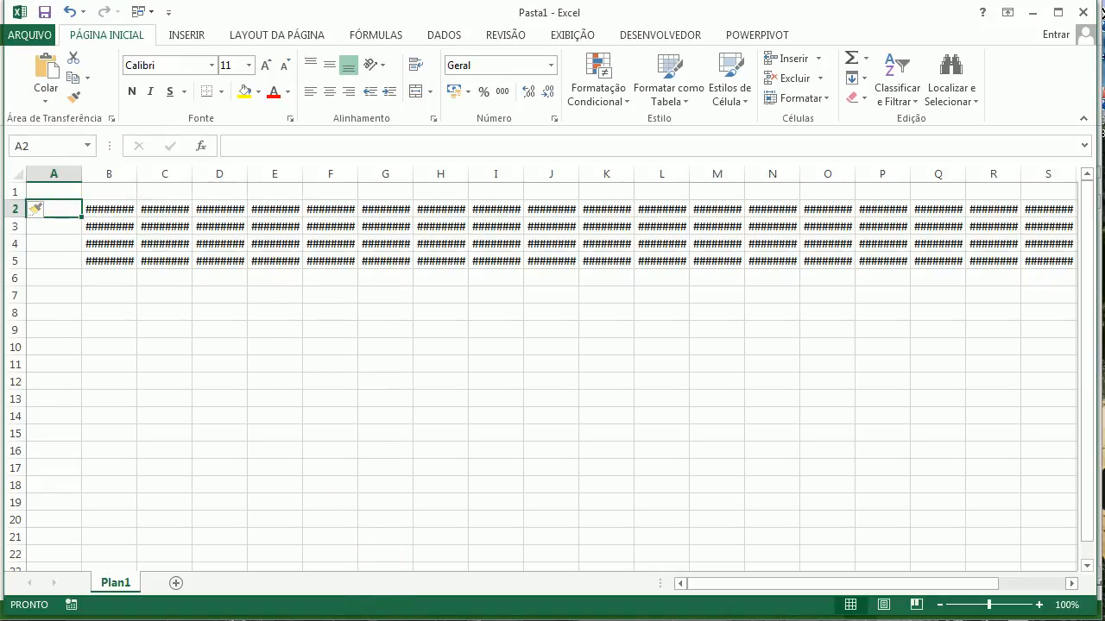
{"action": "left_click", "coordinate": [354, 585]}
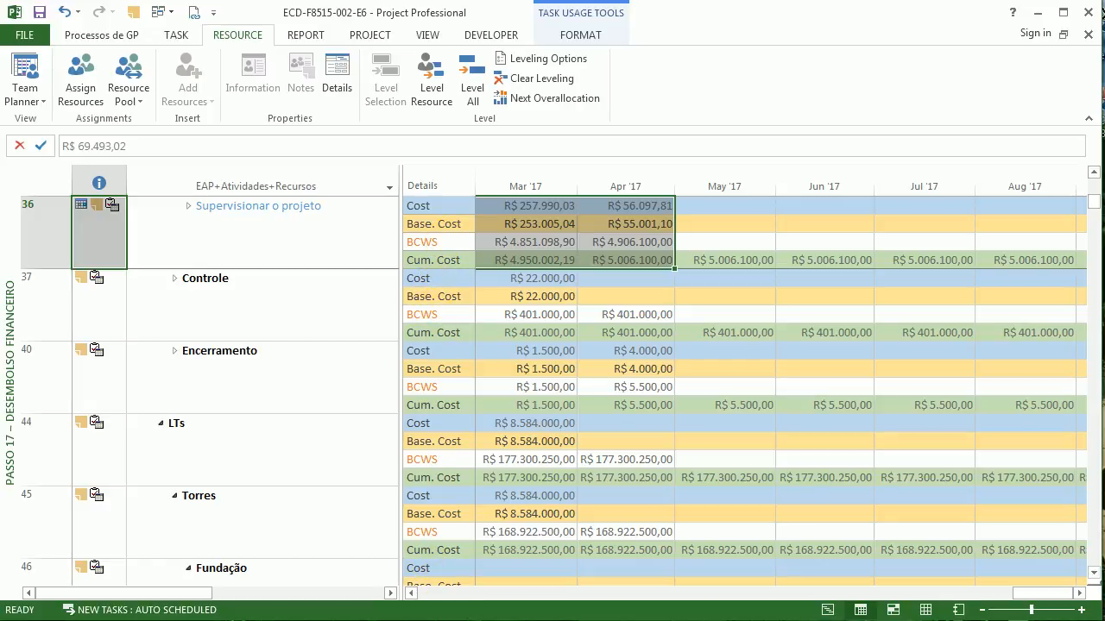
{"action": "key", "text": "alt+Tab"}
{"action": "type", "text": "cost"}
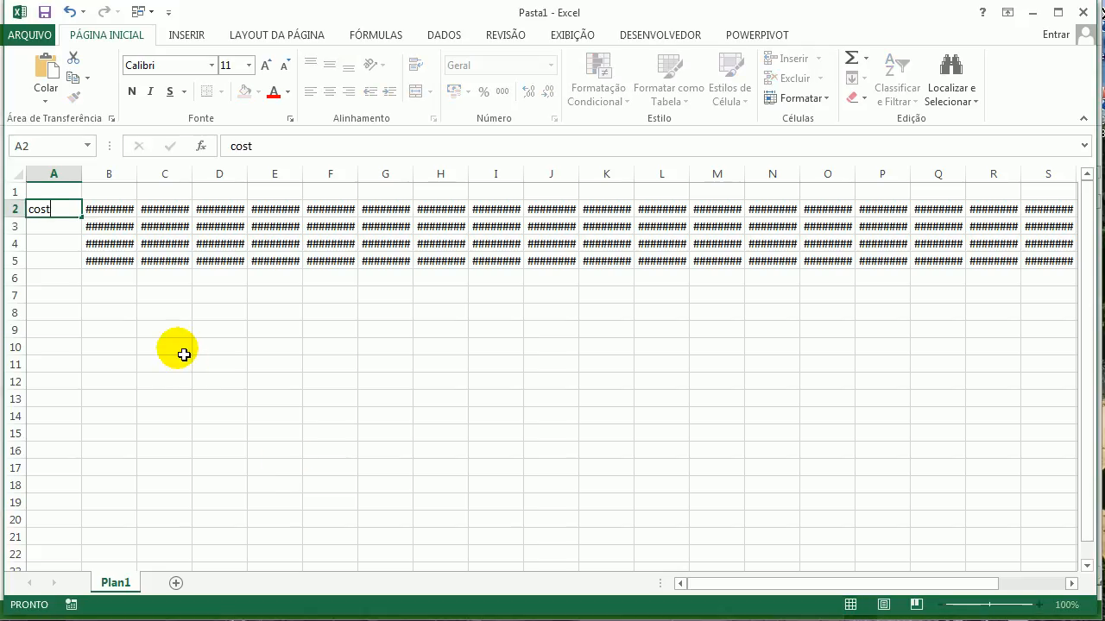
{"action": "key", "text": "Return"}
{"action": "type", "text": "base cost"}
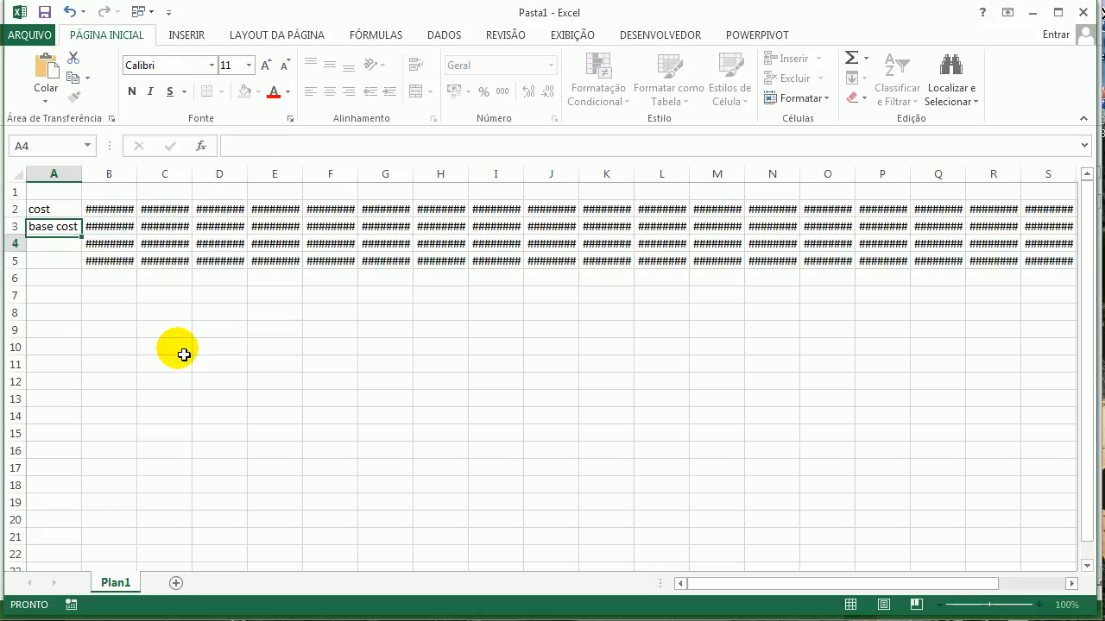
{"action": "key", "text": "Down"}
{"action": "key", "text": "Down"}
{"action": "key", "text": "Down"}
{"action": "key", "text": "Down"}
{"action": "key", "text": "Down"}
{"action": "key", "text": "Down"}
{"action": "key", "text": "Down"}
{"action": "key", "text": "Down"}
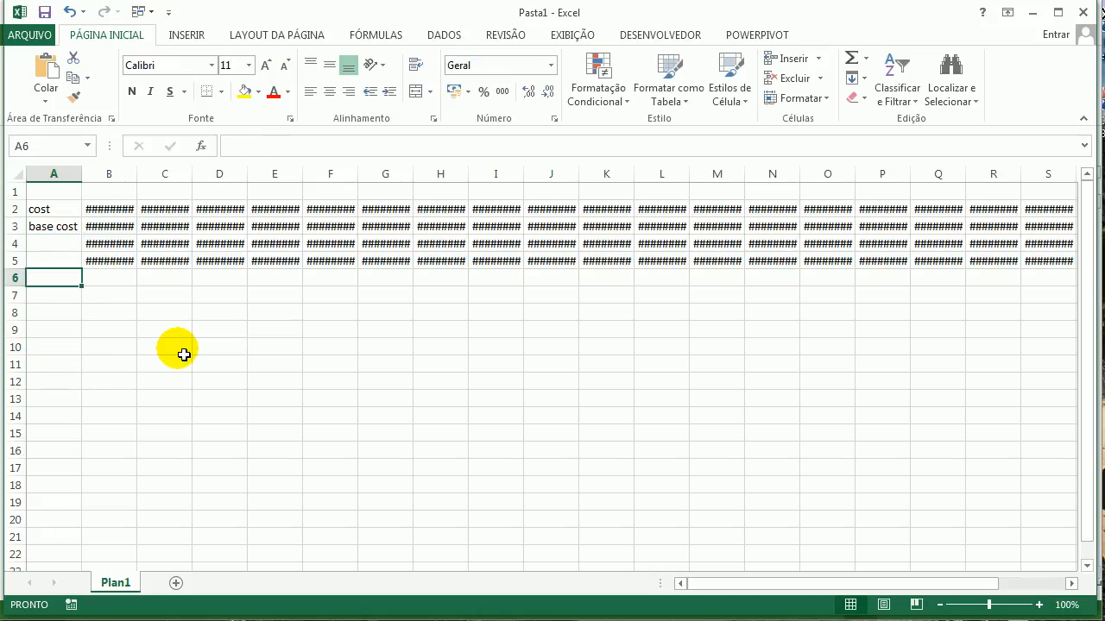
{"action": "type", "text": "bc"}
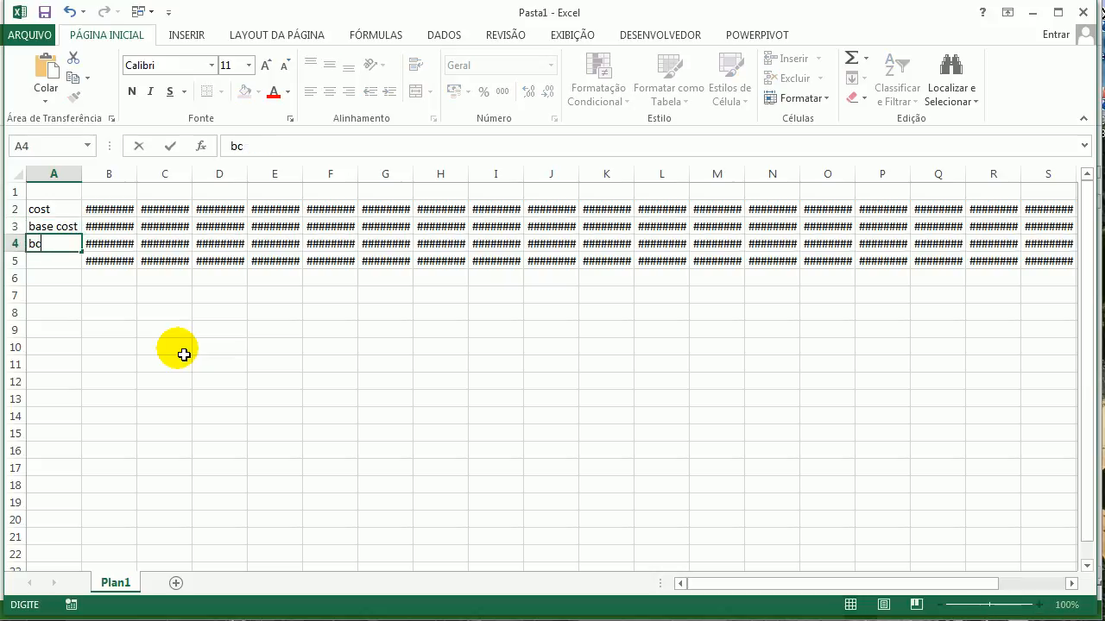
{"action": "type", "text": "ws"}
{"action": "key", "text": "Return"}
{"action": "type", "text": "cum cost"}
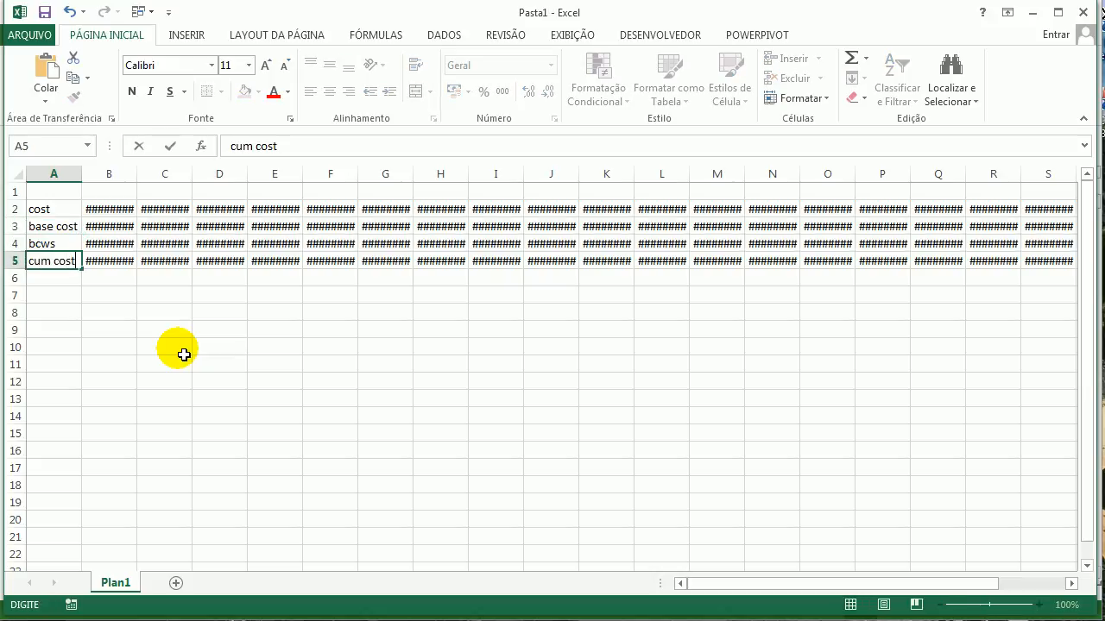
{"action": "key", "text": "Return"}
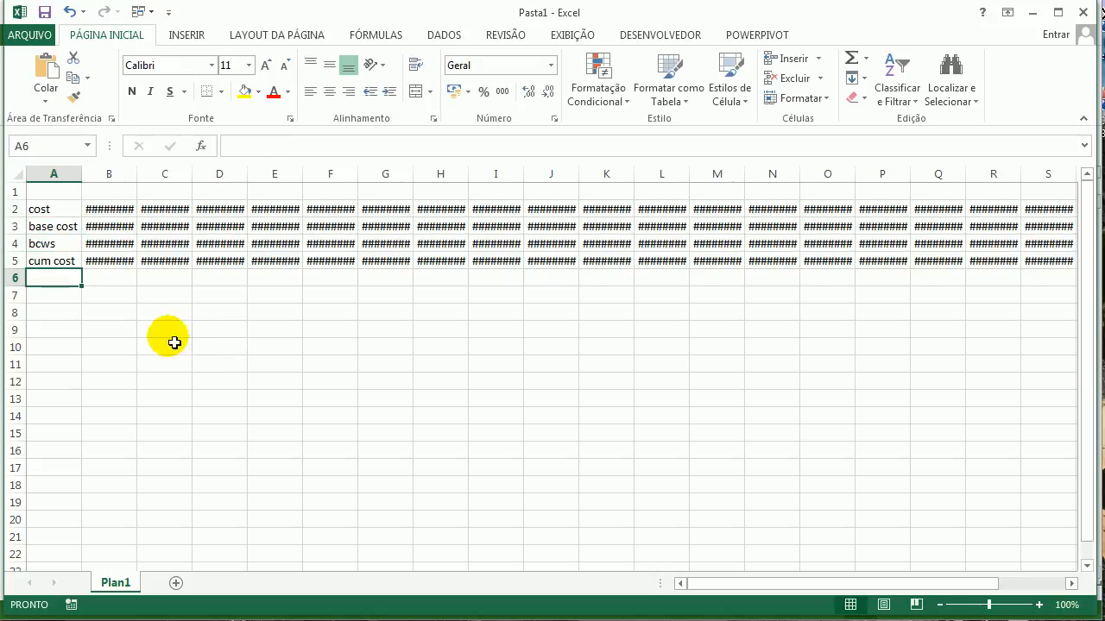
Step: Check the first cost month in Project, then enter 07/15 in B1 of the workbook and fill the monthly headers across to W1
{"action": "left_click", "coordinate": [120, 209]}
{"action": "left_click", "coordinate": [363, 568]}
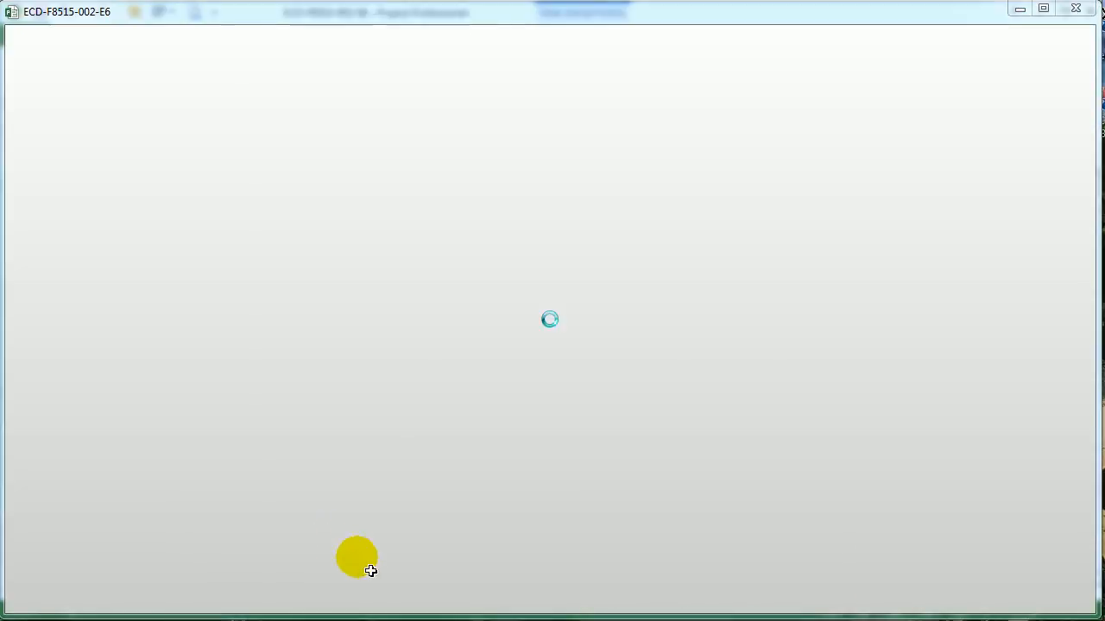
{"action": "left_click_drag", "start_coordinate": [410, 593], "coordinate": [407, 593]}
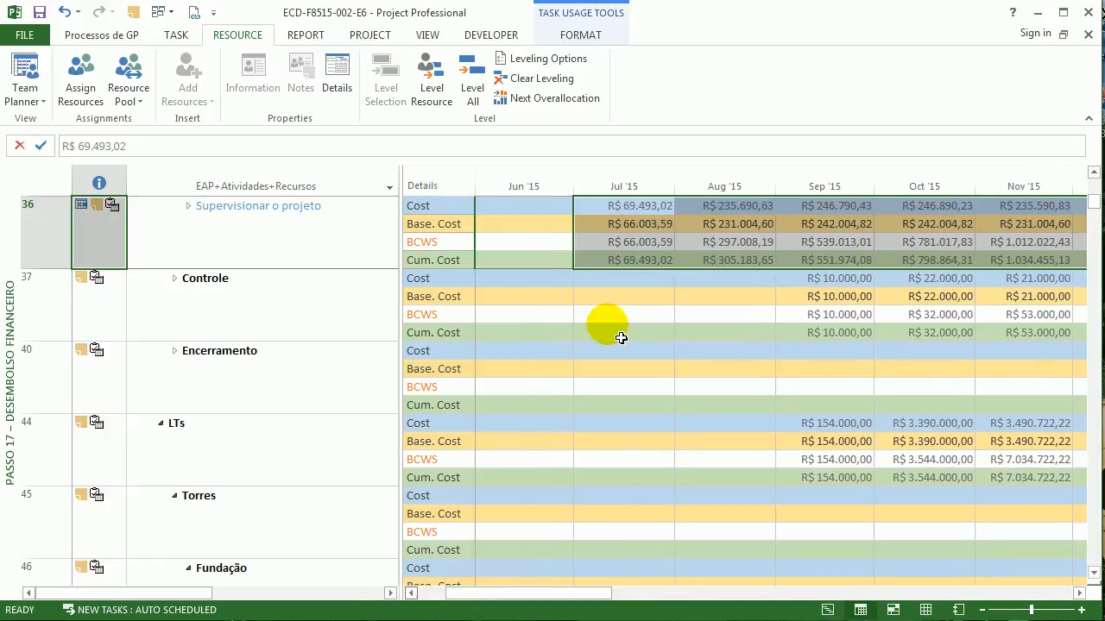
{"action": "left_click", "coordinate": [651, 242]}
{"action": "key", "text": "alt+Tab"}
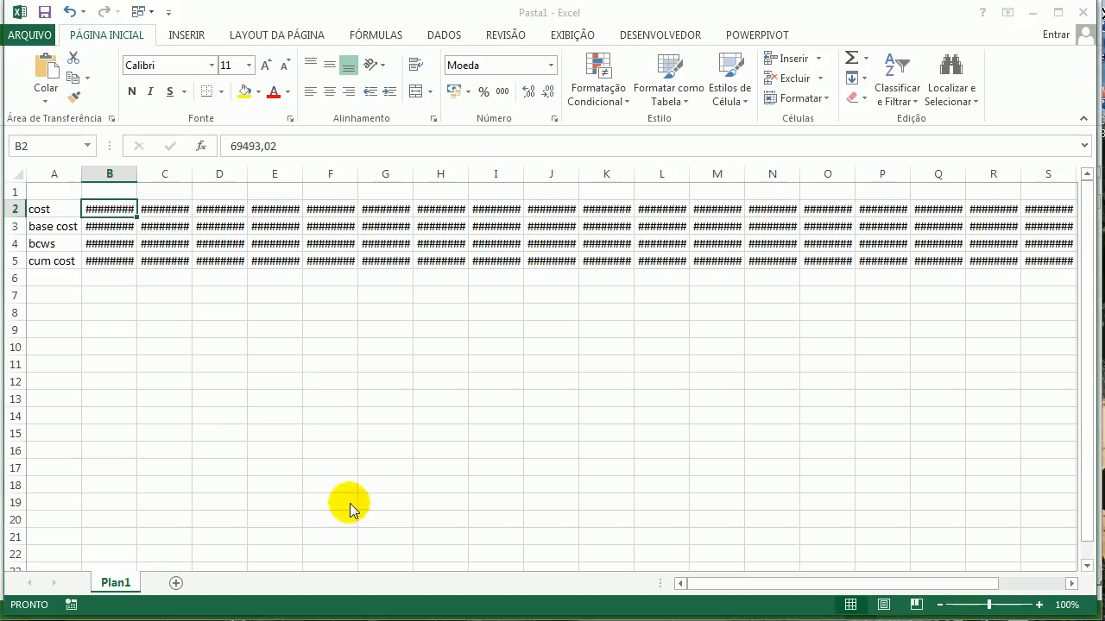
{"action": "left_click", "coordinate": [123, 198]}
{"action": "type", "text": "07/15"}
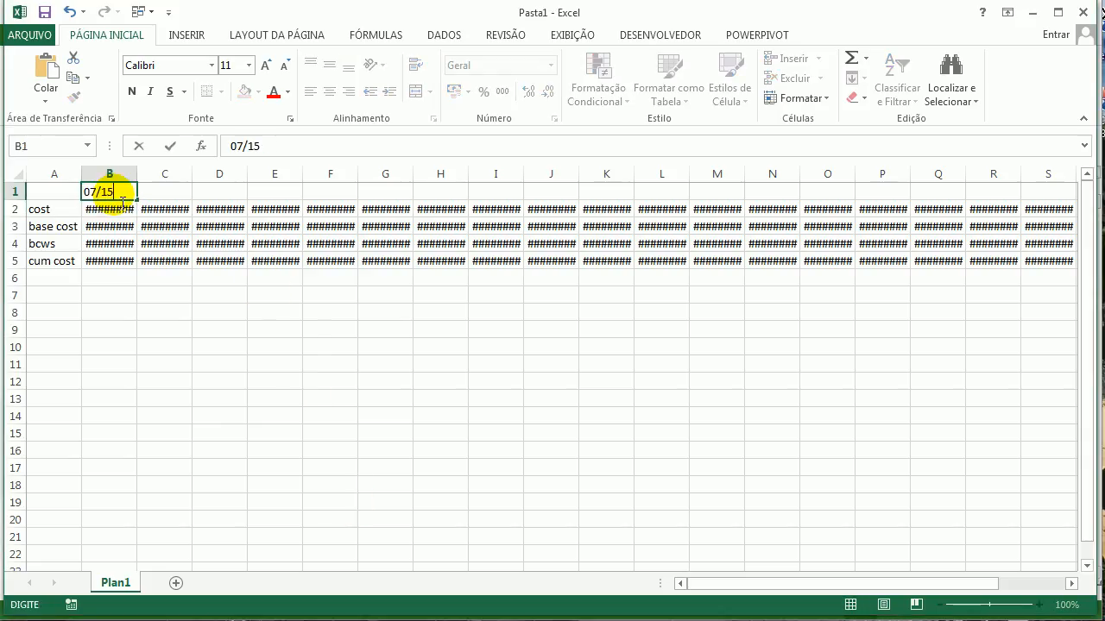
{"action": "key", "text": "Tab"}
{"action": "left_click", "coordinate": [125, 199]}
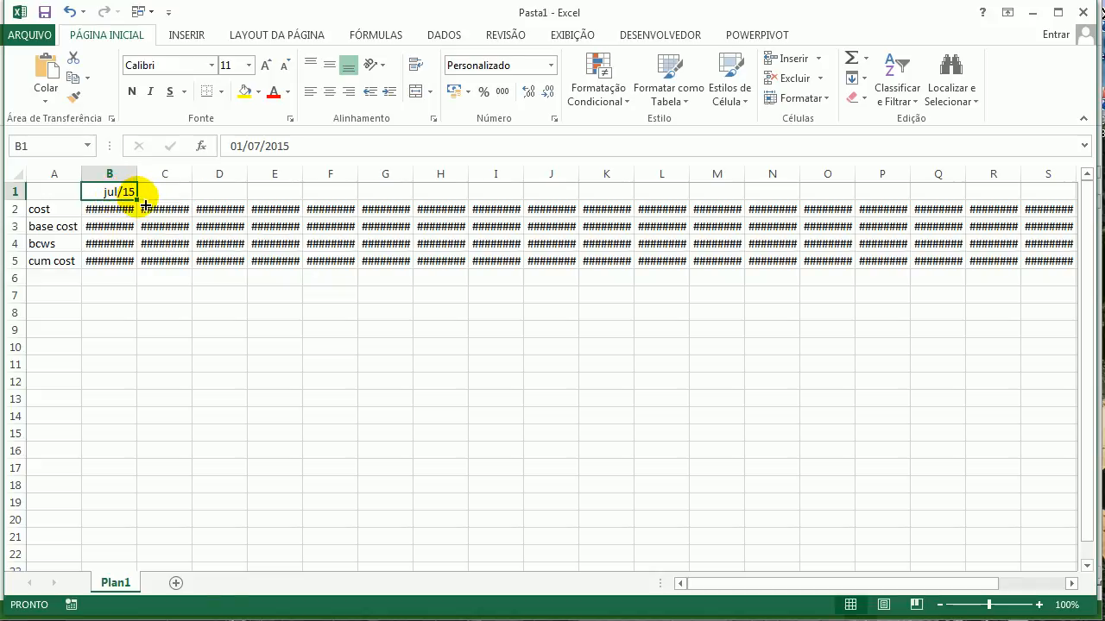
{"action": "left_click_drag", "start_coordinate": [147, 204], "coordinate": [1022, 211]}
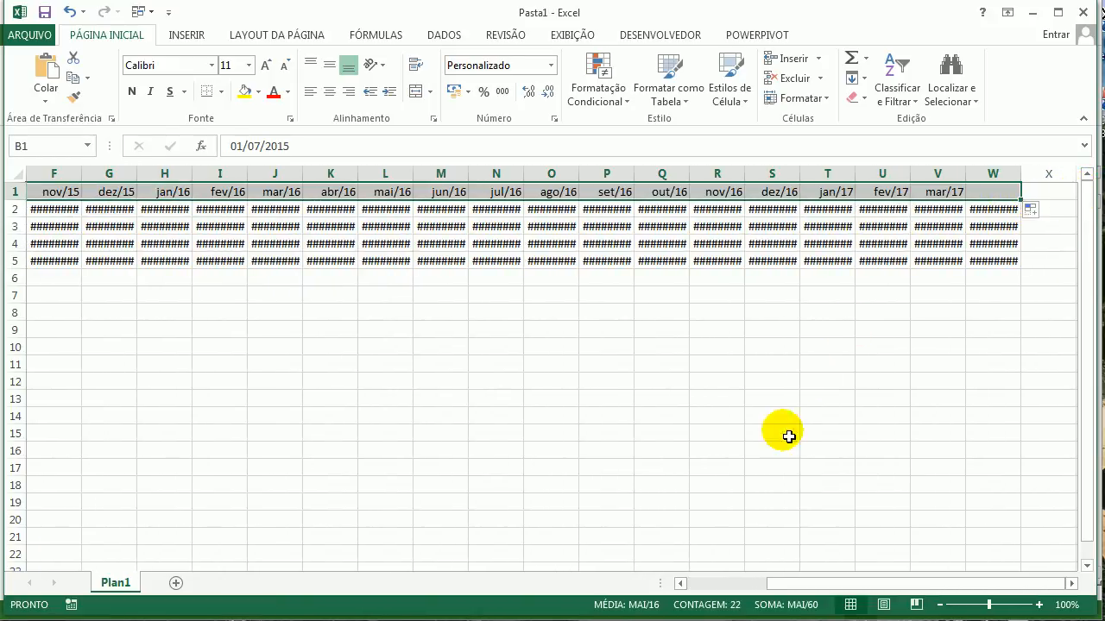
{"action": "left_click", "coordinate": [716, 585]}
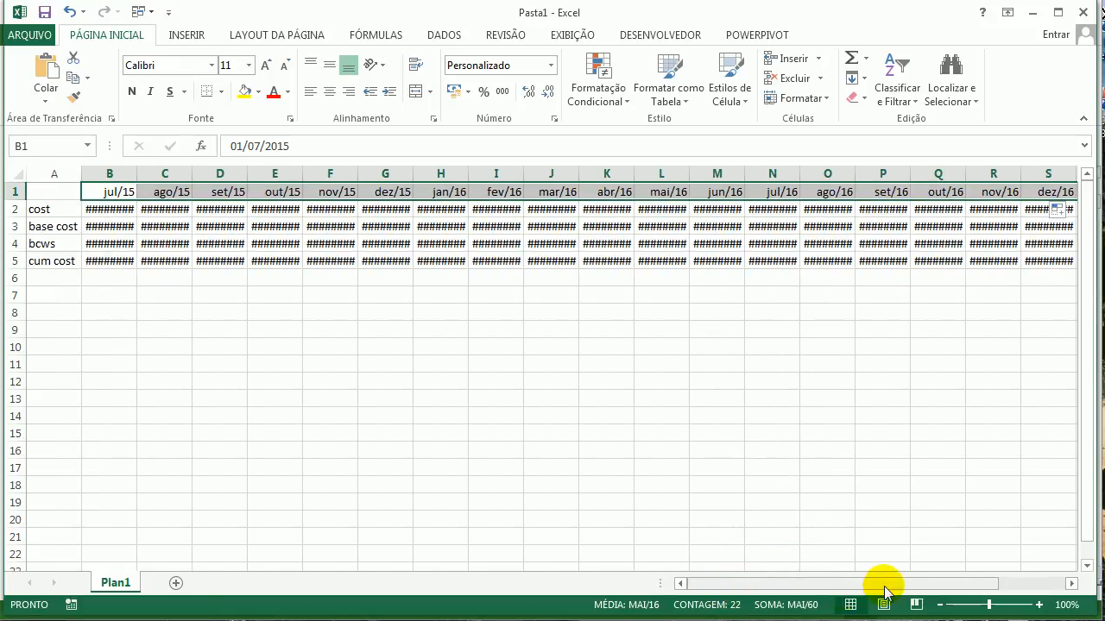
Step: Autofit the width of all the sheet's columns to their contents
{"action": "left_click", "coordinate": [939, 605]}
{"action": "left_click", "coordinate": [939, 605]}
{"action": "left_click", "coordinate": [939, 605]}
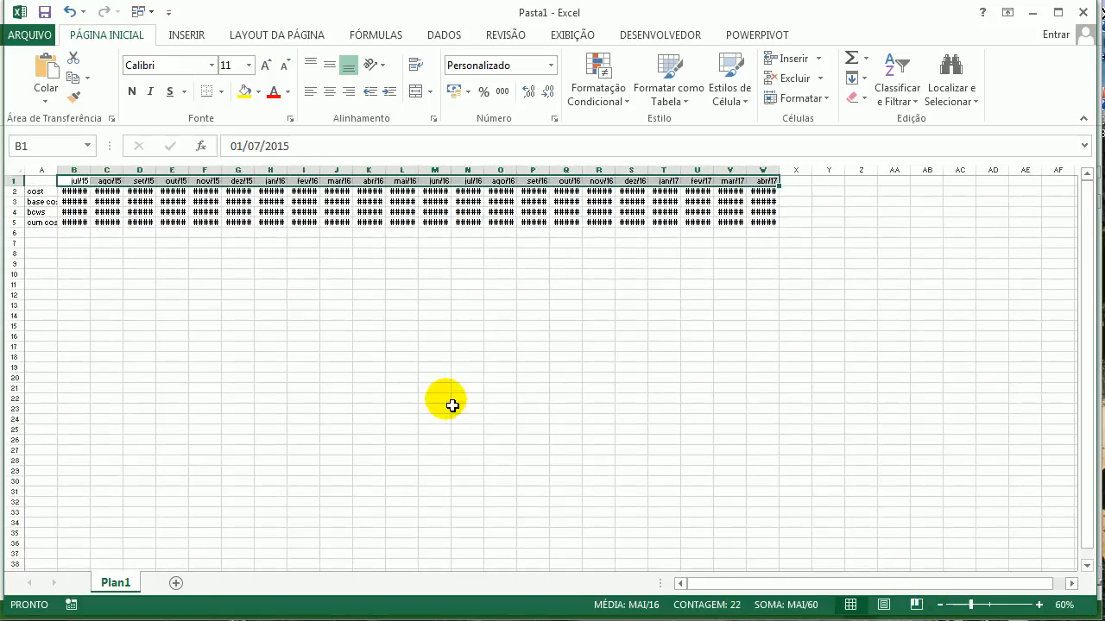
{"action": "left_click", "coordinate": [15, 171]}
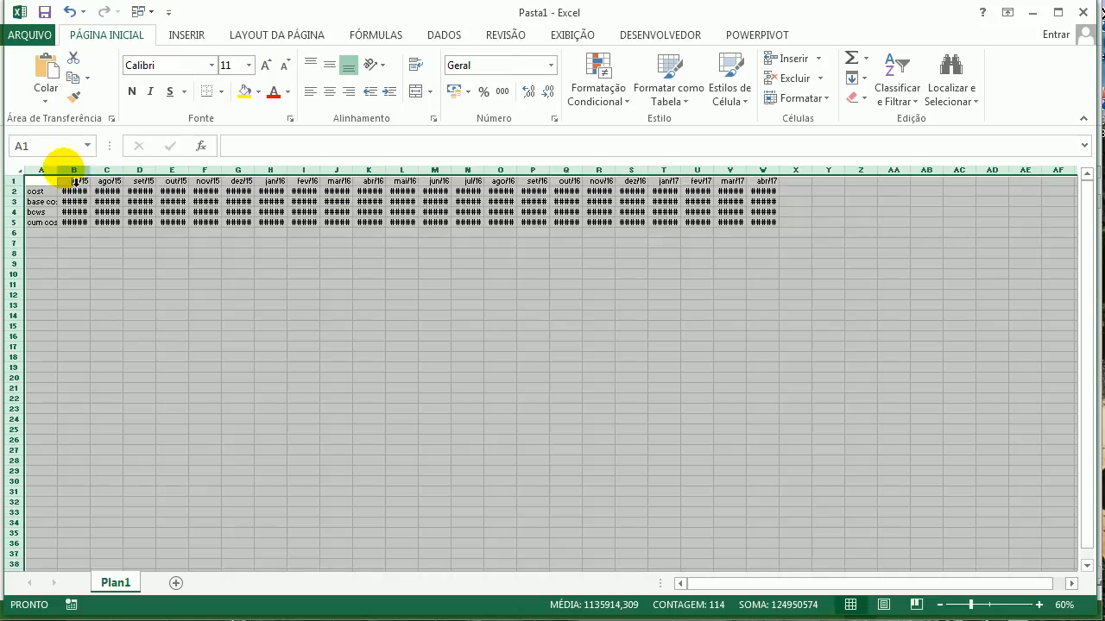
{"action": "left_click", "coordinate": [65, 170]}
{"action": "left_click", "coordinate": [15, 171]}
{"action": "double_click", "coordinate": [66, 172]}
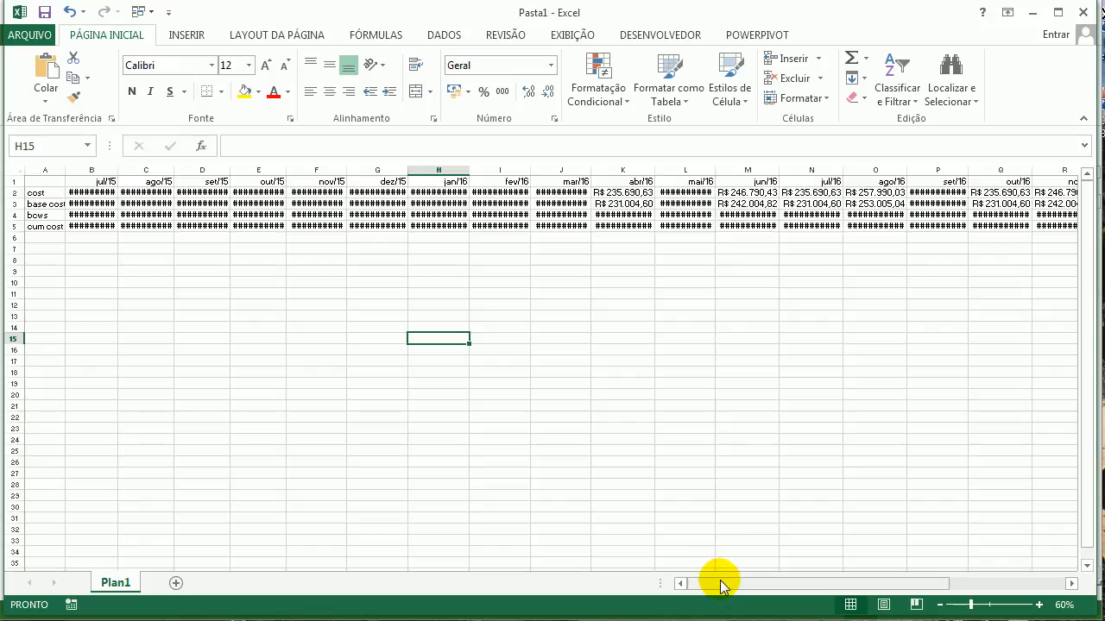
{"action": "left_click_drag", "start_coordinate": [722, 584], "coordinate": [555, 580]}
{"action": "left_click", "coordinate": [1039, 605]}
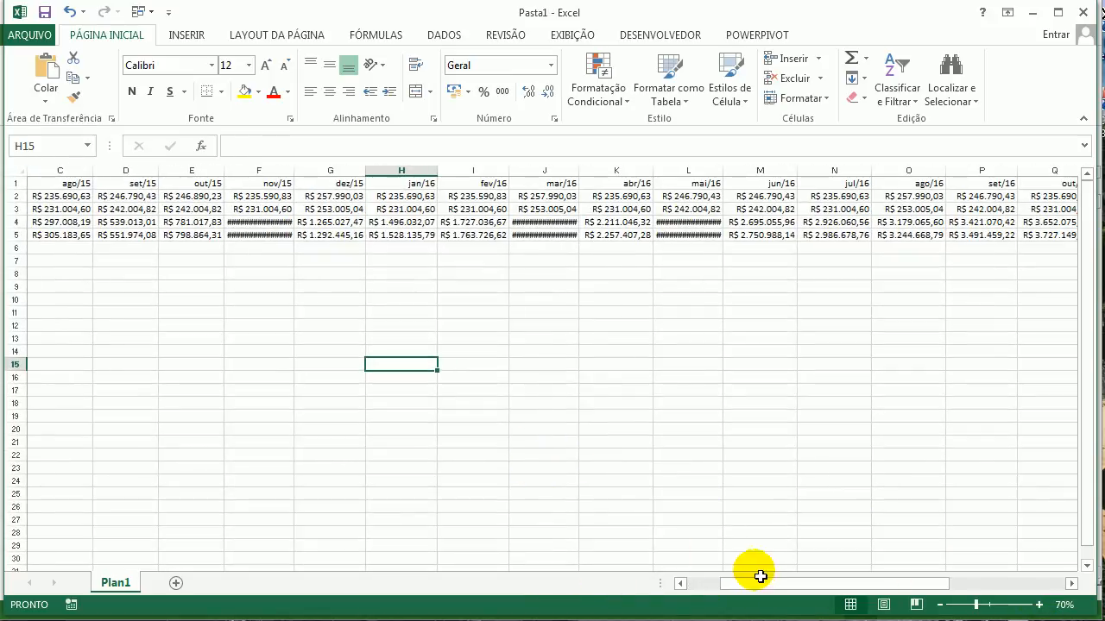
Step: Reduce the whole sheet's font size to 9 and autofit all columns to their contents
{"action": "left_click_drag", "start_coordinate": [758, 583], "coordinate": [732, 584]}
{"action": "left_click", "coordinate": [19, 175]}
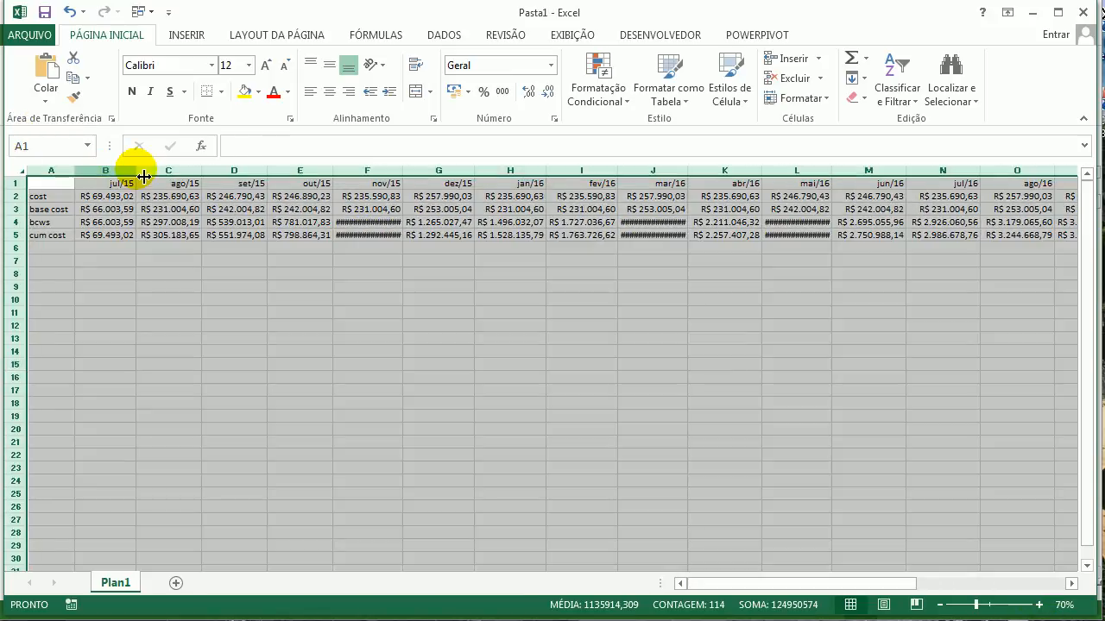
{"action": "double_click", "coordinate": [136, 170]}
{"action": "left_click", "coordinate": [285, 69]}
{"action": "left_click", "coordinate": [286, 69]}
{"action": "left_click", "coordinate": [286, 69]}
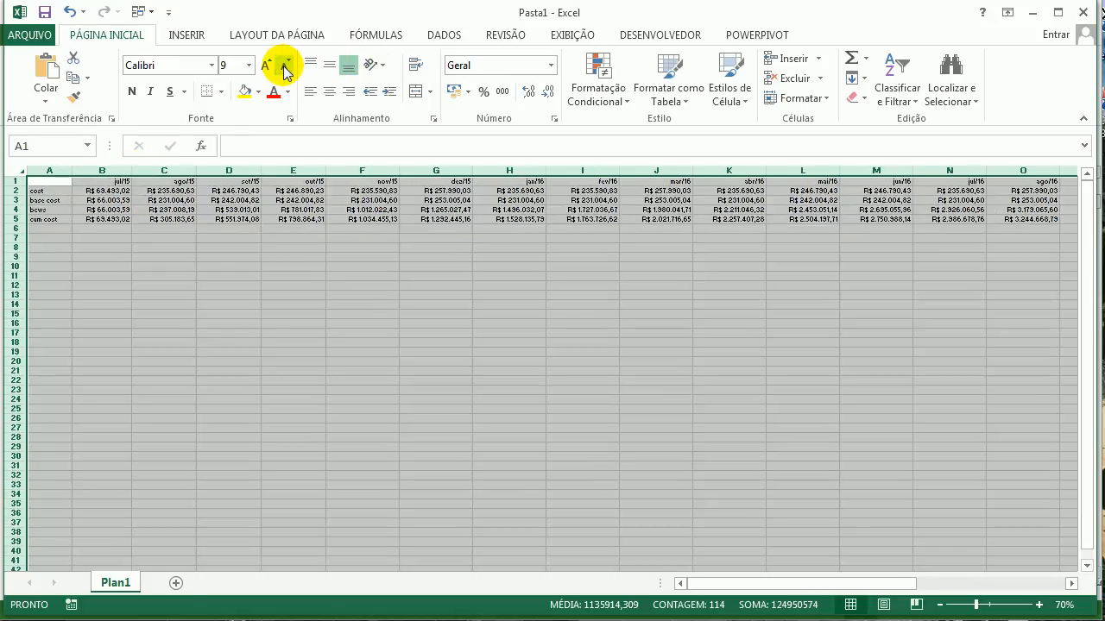
{"action": "double_click", "coordinate": [399, 170]}
{"action": "left_click", "coordinate": [853, 372]}
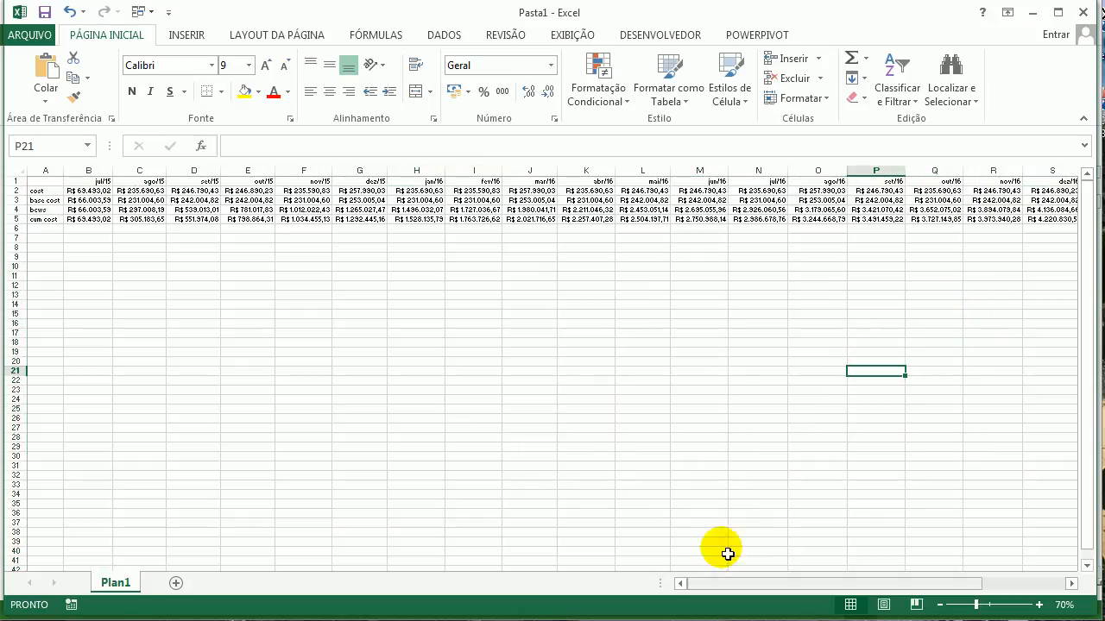
{"action": "left_click", "coordinate": [177, 239]}
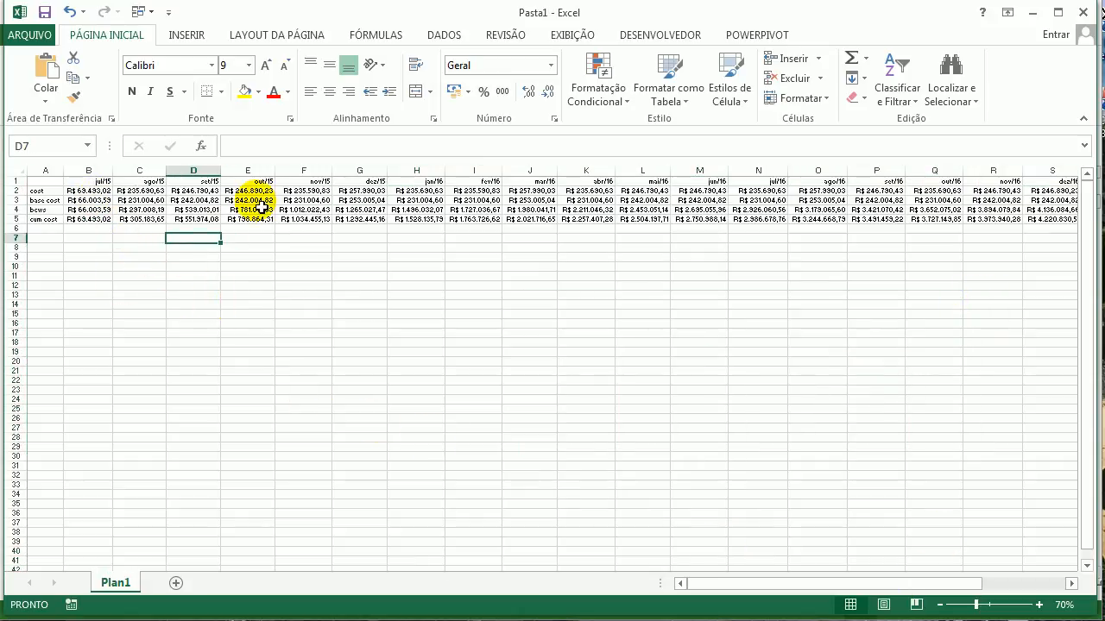
Step: Insert a clustered column chart from the labelled cost rows in A2:W5
{"action": "left_click_drag", "start_coordinate": [58, 195], "coordinate": [1007, 229]}
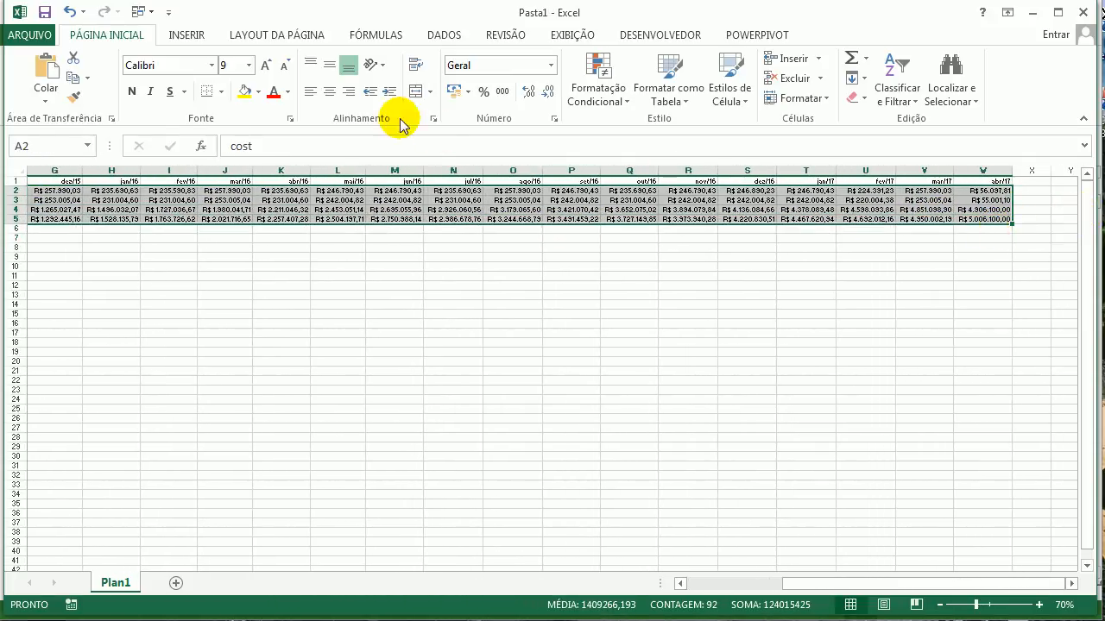
{"action": "left_click", "coordinate": [176, 32]}
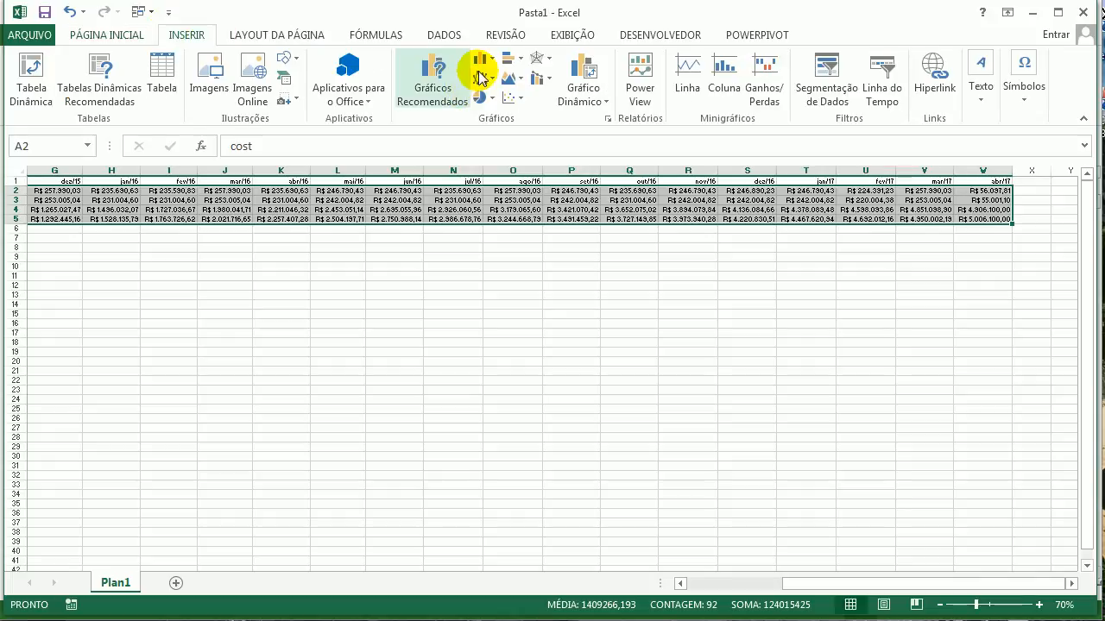
{"action": "left_click", "coordinate": [481, 59]}
{"action": "left_click", "coordinate": [565, 274]}
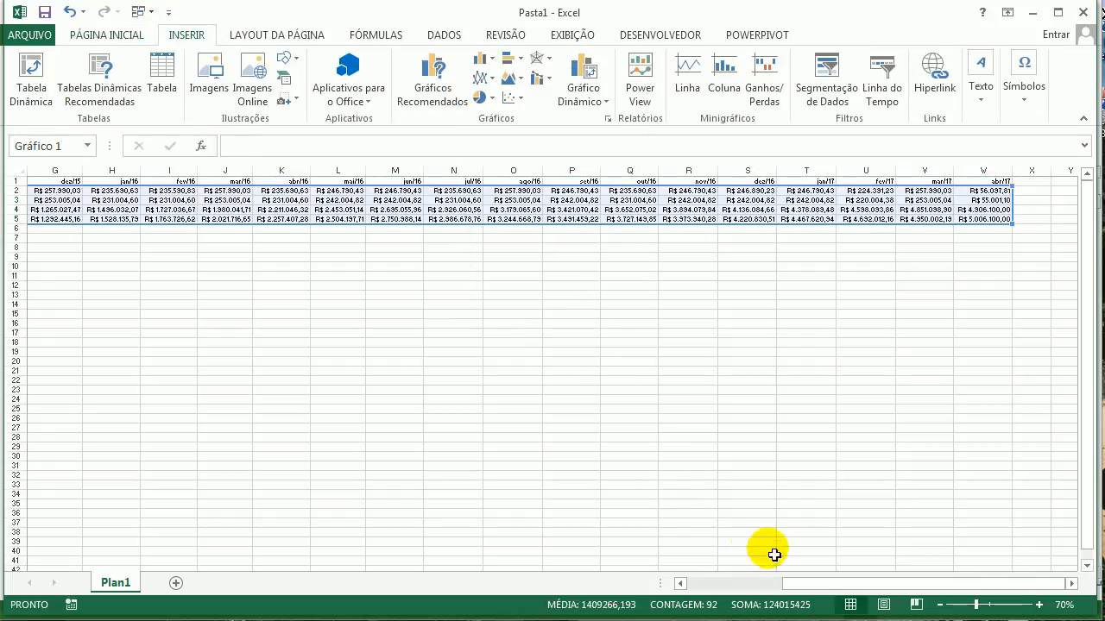
Step: Move the new chart beneath the cost data, enlarge it, and set the sheet zoom to 90%
{"action": "left_click_drag", "start_coordinate": [809, 582], "coordinate": [731, 580]}
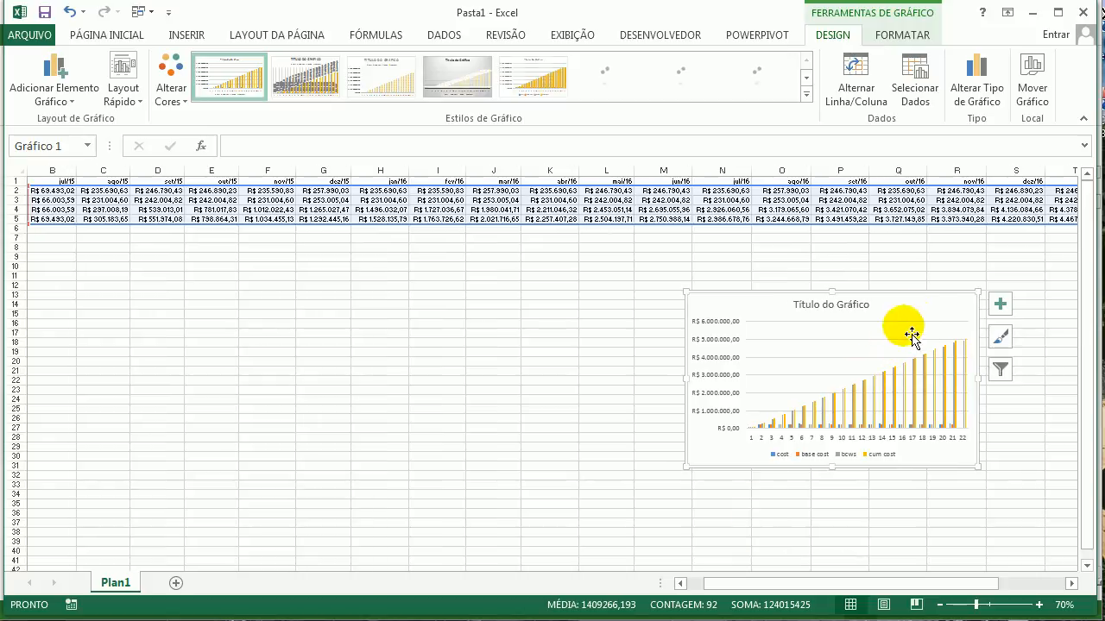
{"action": "left_click_drag", "start_coordinate": [912, 334], "coordinate": [329, 293]}
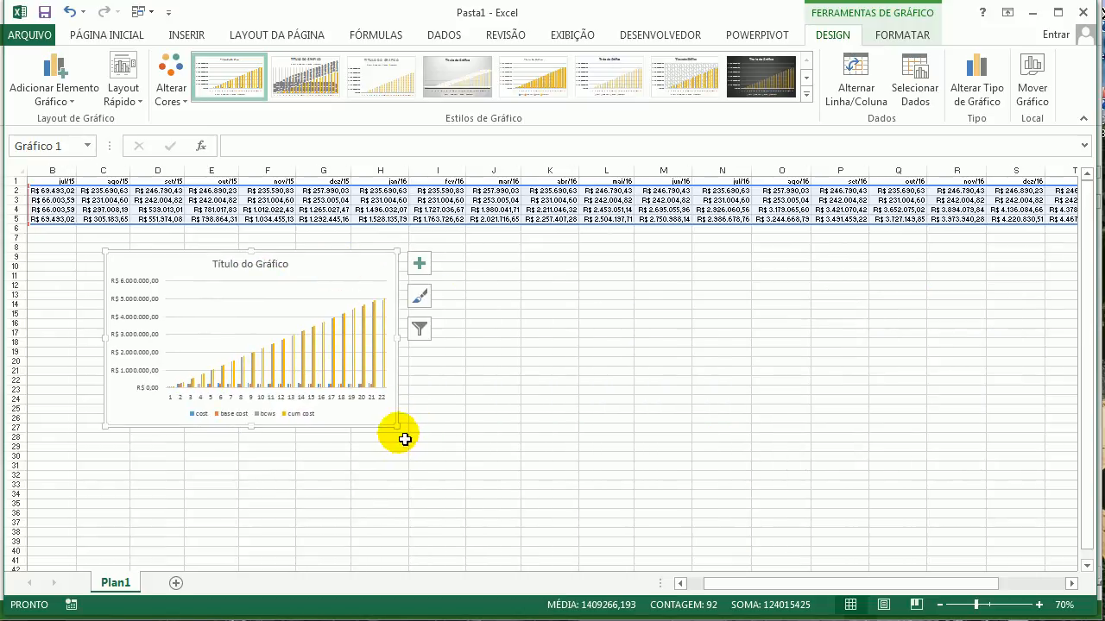
{"action": "left_click_drag", "start_coordinate": [399, 433], "coordinate": [625, 512]}
{"action": "left_click_drag", "start_coordinate": [579, 271], "coordinate": [734, 279]}
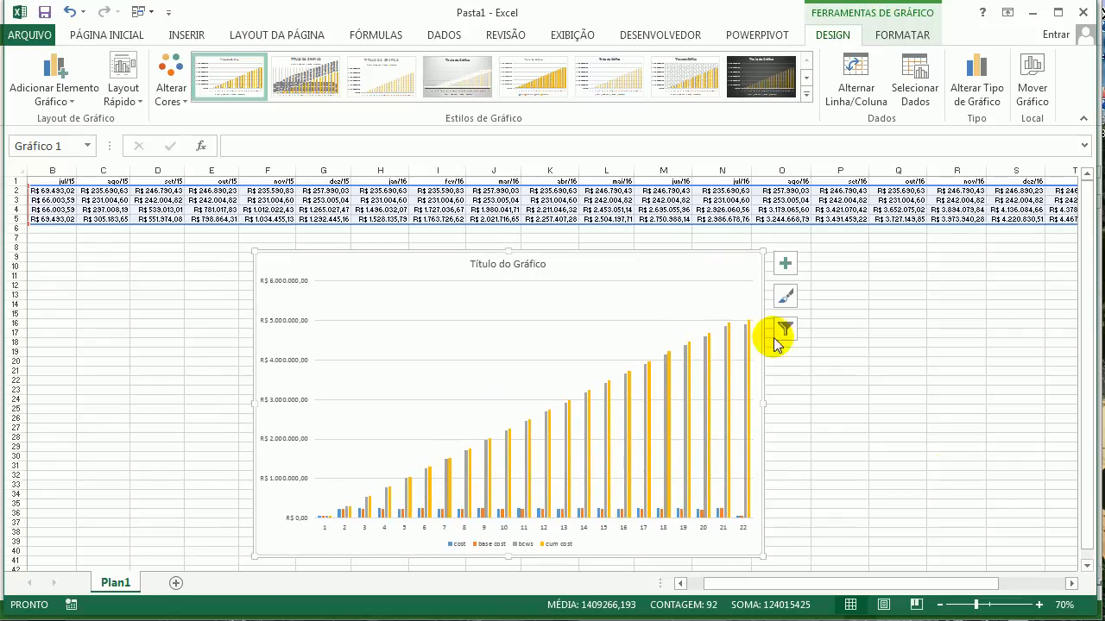
{"action": "left_click", "coordinate": [1040, 605]}
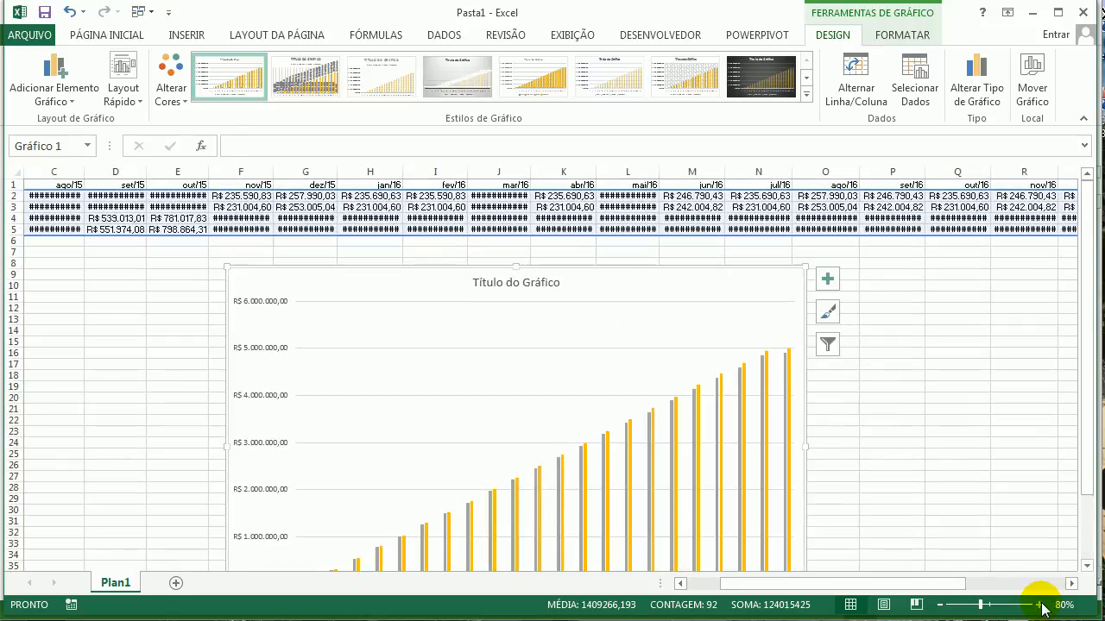
{"action": "left_click", "coordinate": [1039, 605]}
{"action": "left_click_drag", "start_coordinate": [840, 276], "coordinate": [744, 332]}
{"action": "left_click_drag", "start_coordinate": [730, 335], "coordinate": [791, 251]}
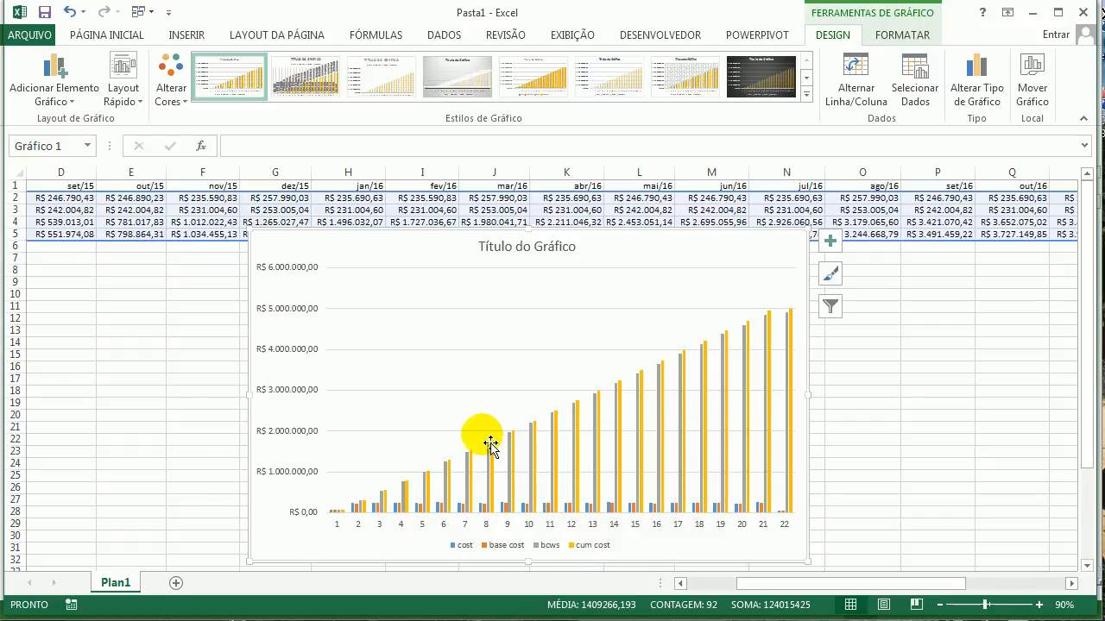
Step: Change the bcws and cum cost series to Linhas, keeping cost and base cost as Colunas Agrupadas
{"action": "left_click", "coordinate": [535, 467]}
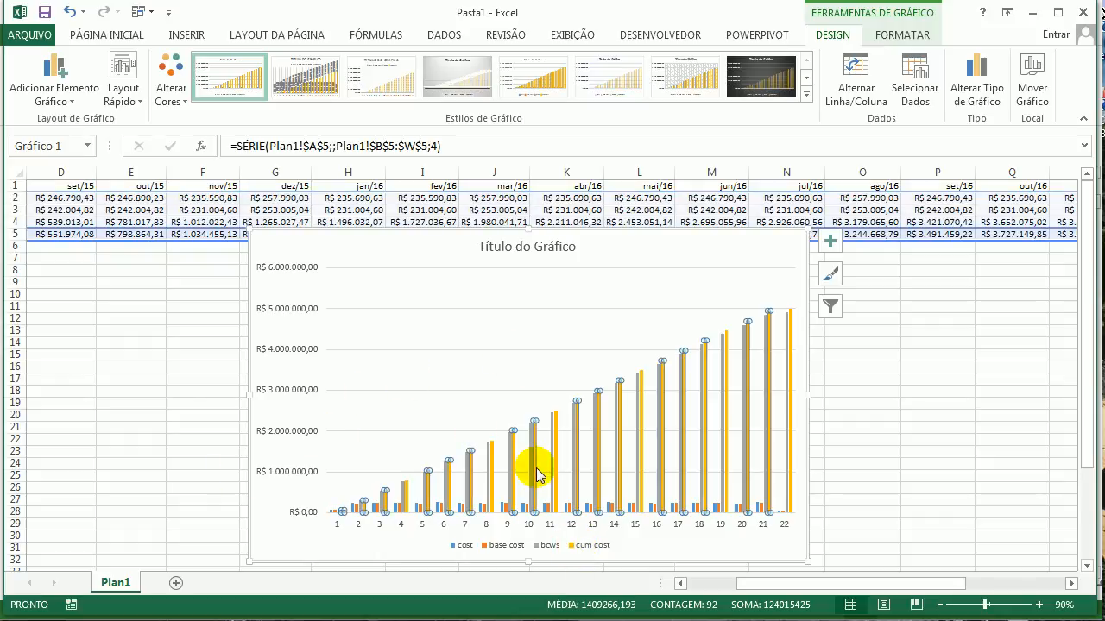
{"action": "left_click", "coordinate": [536, 468]}
{"action": "right_click", "coordinate": [536, 468]}
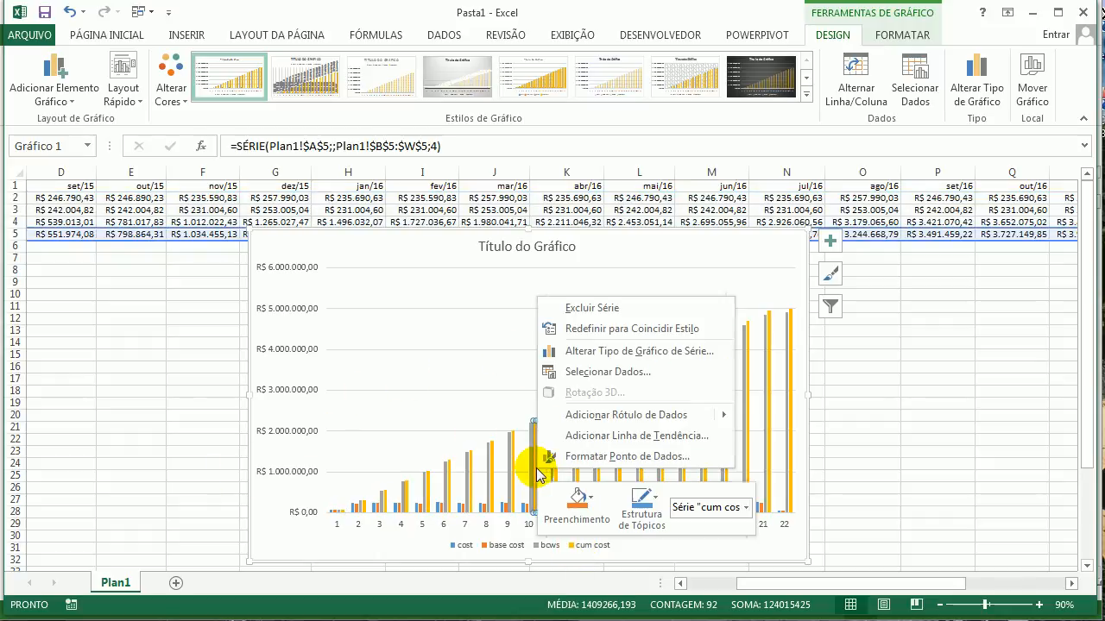
{"action": "left_click", "coordinate": [580, 351]}
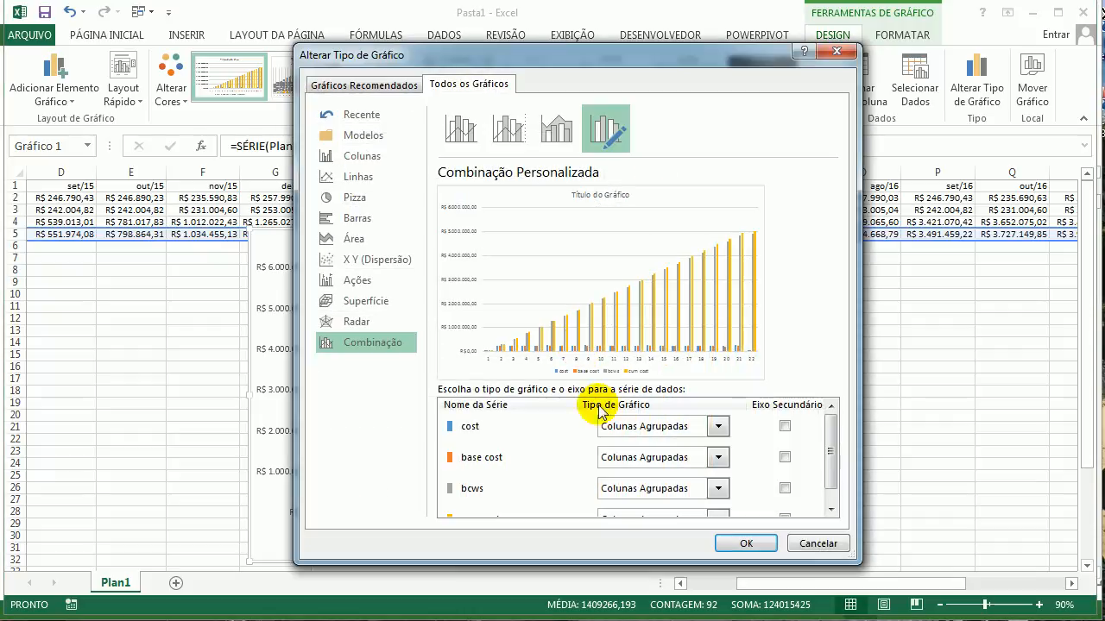
{"action": "left_click", "coordinate": [710, 470]}
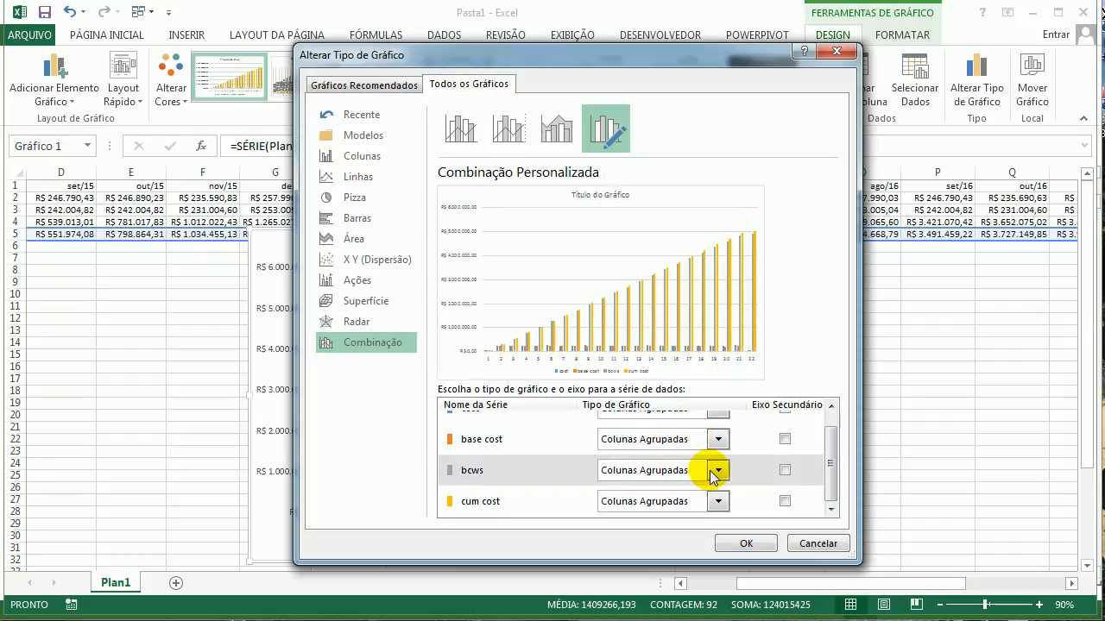
{"action": "left_click", "coordinate": [621, 317]}
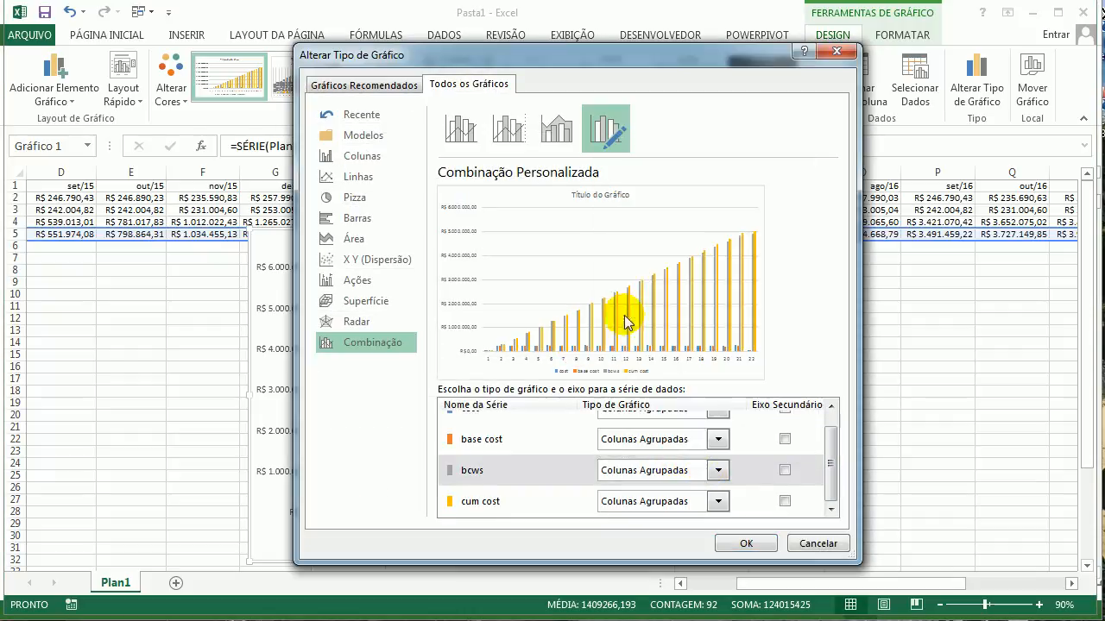
{"action": "left_click", "coordinate": [717, 502]}
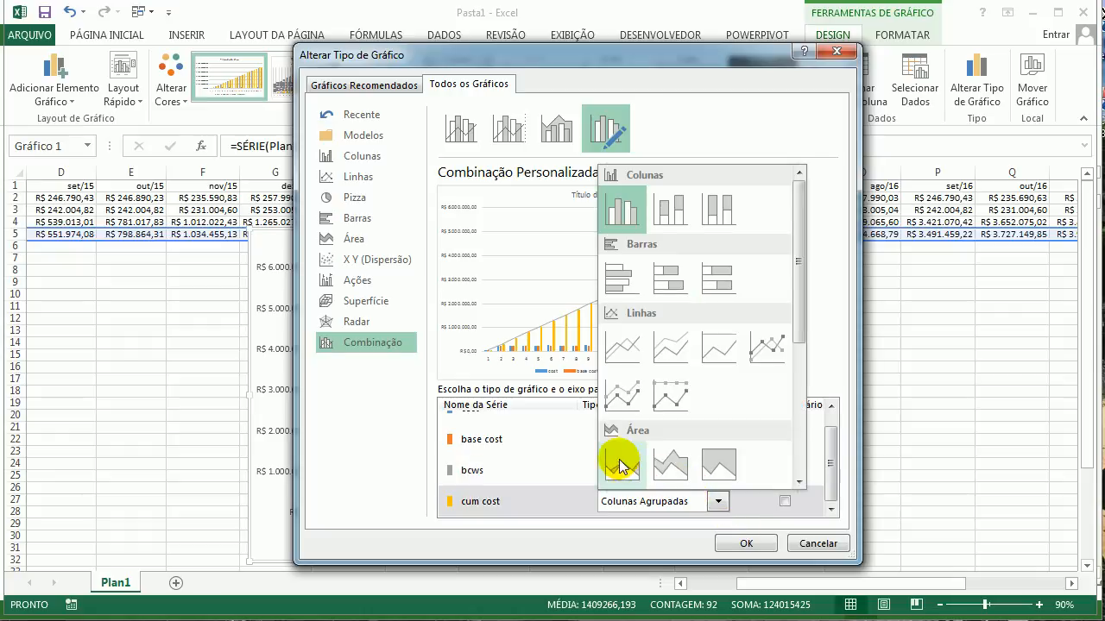
{"action": "left_click", "coordinate": [619, 354]}
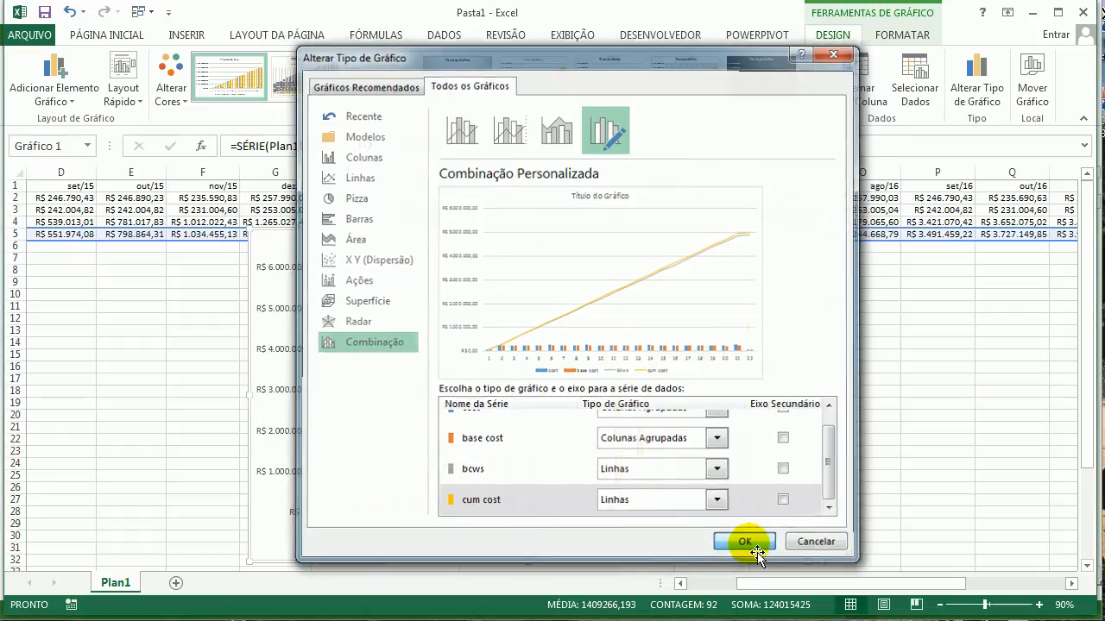
{"action": "left_click", "coordinate": [745, 542]}
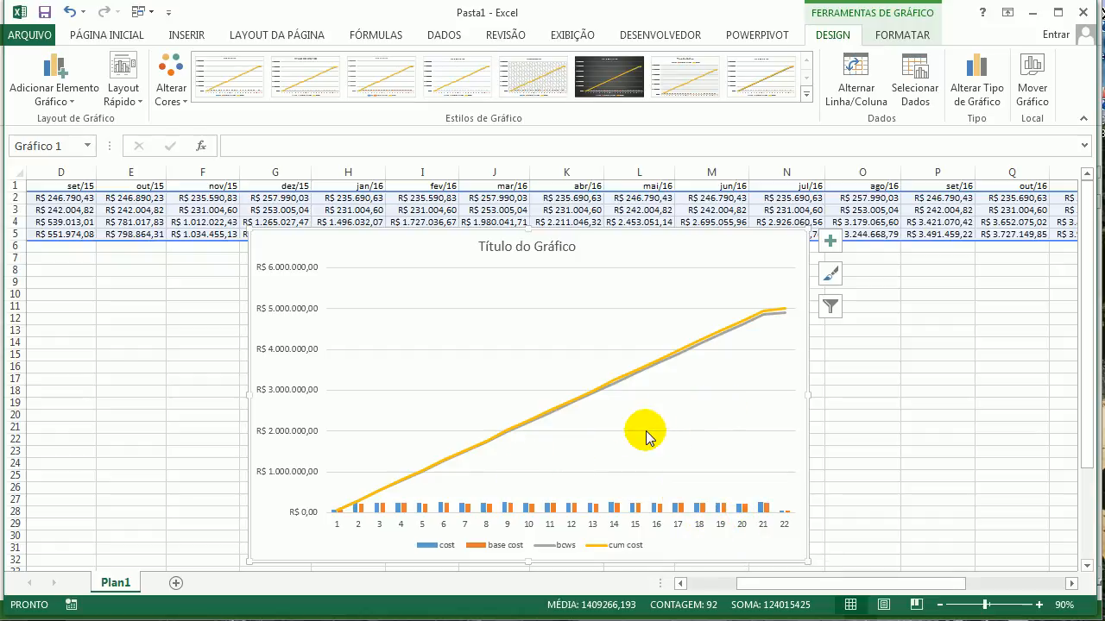
Step: Switch to Project and display the Passo 08 – Alocar Recursos nas Atividades view
{"action": "left_click", "coordinate": [341, 555]}
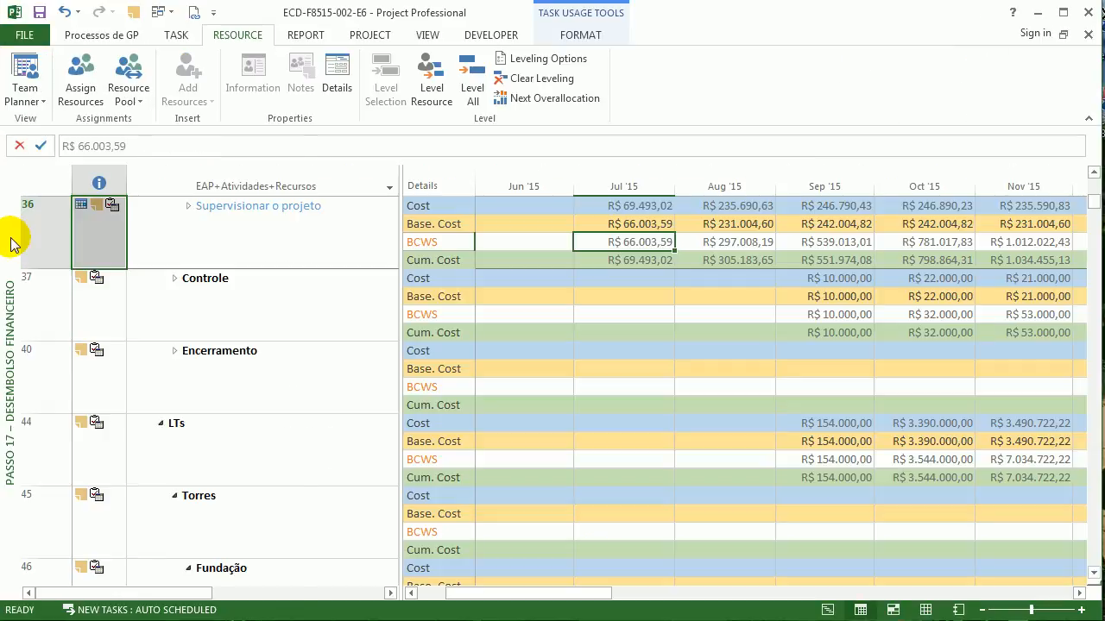
{"action": "right_click", "coordinate": [12, 244]}
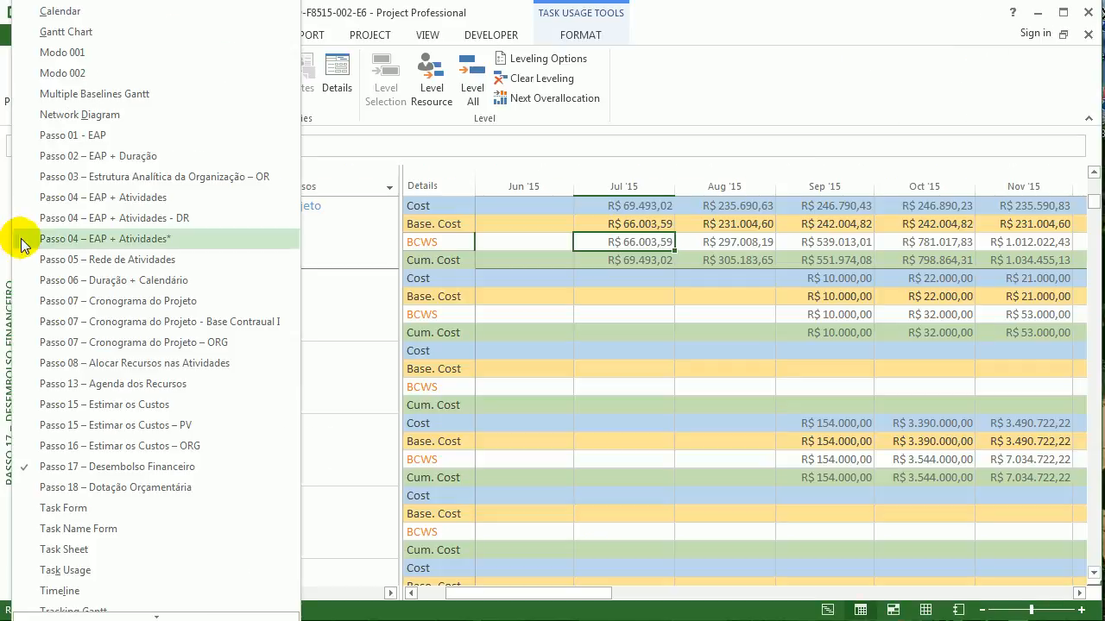
{"action": "left_click", "coordinate": [119, 363]}
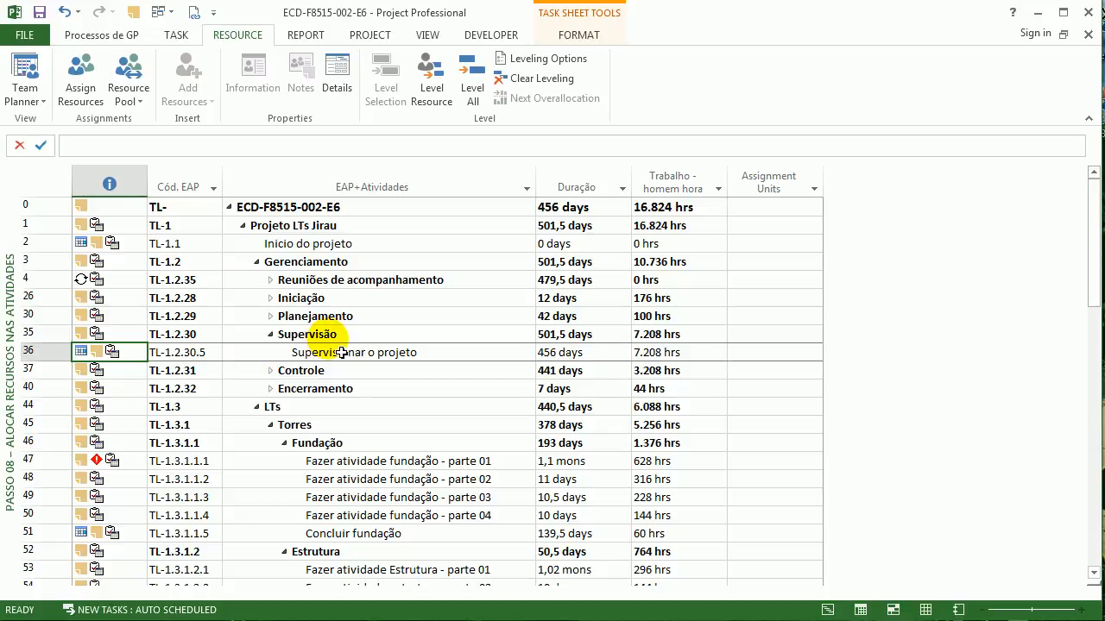
Step: Set the cost of the Impostos resource assigned to the Supervisionar o projeto task to R$ 1.000.000,00
{"action": "left_click", "coordinate": [342, 352]}
{"action": "left_click", "coordinate": [81, 81]}
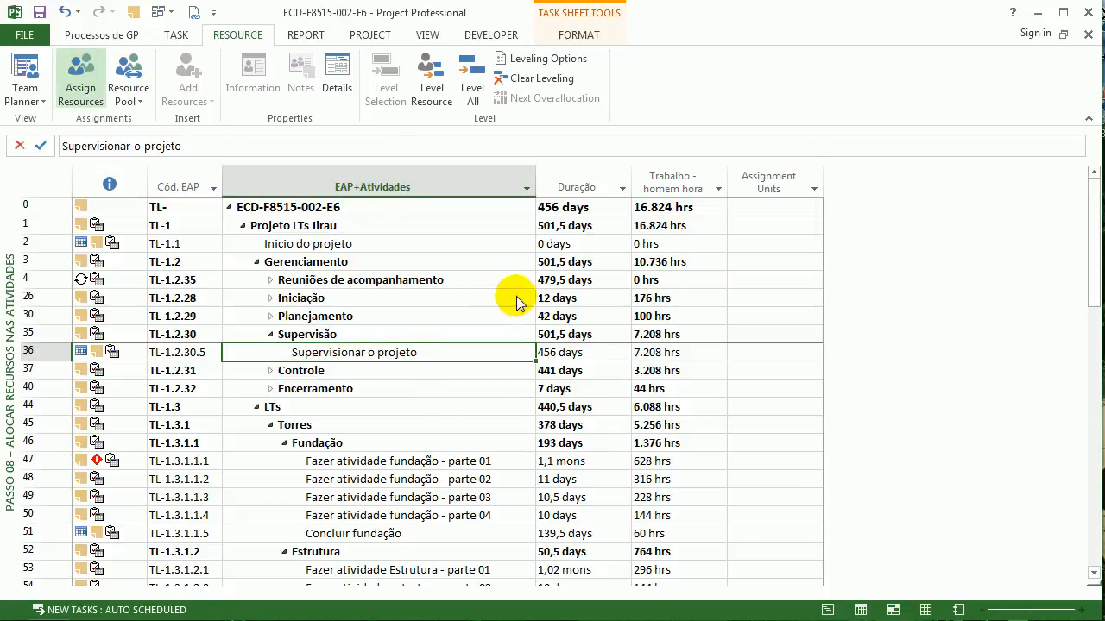
{"action": "left_click", "coordinate": [639, 345]}
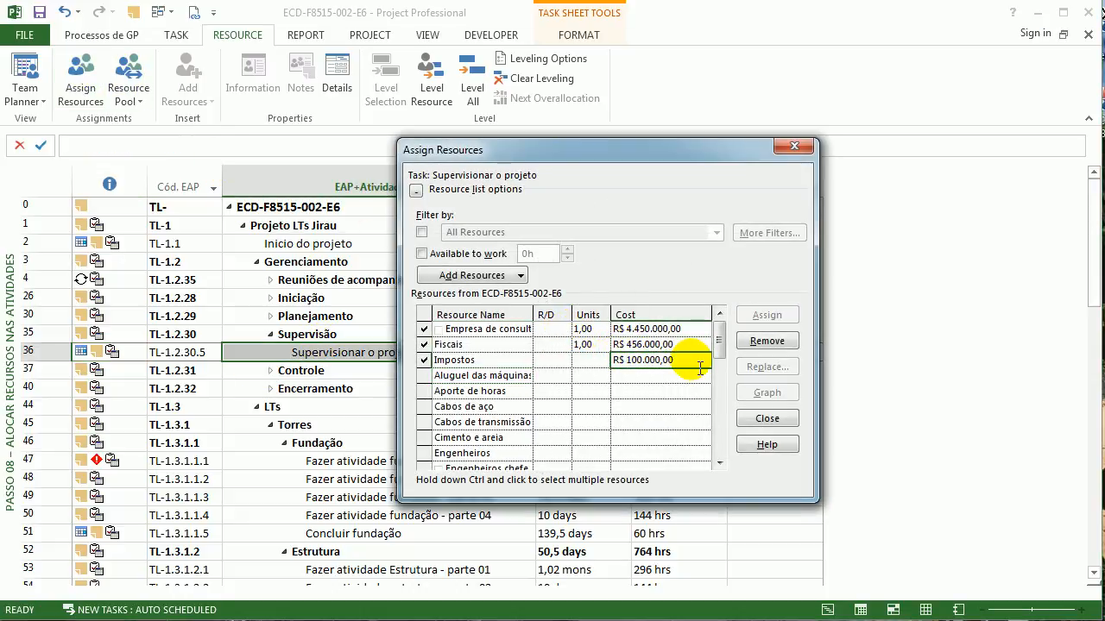
{"action": "double_click", "coordinate": [670, 366]}
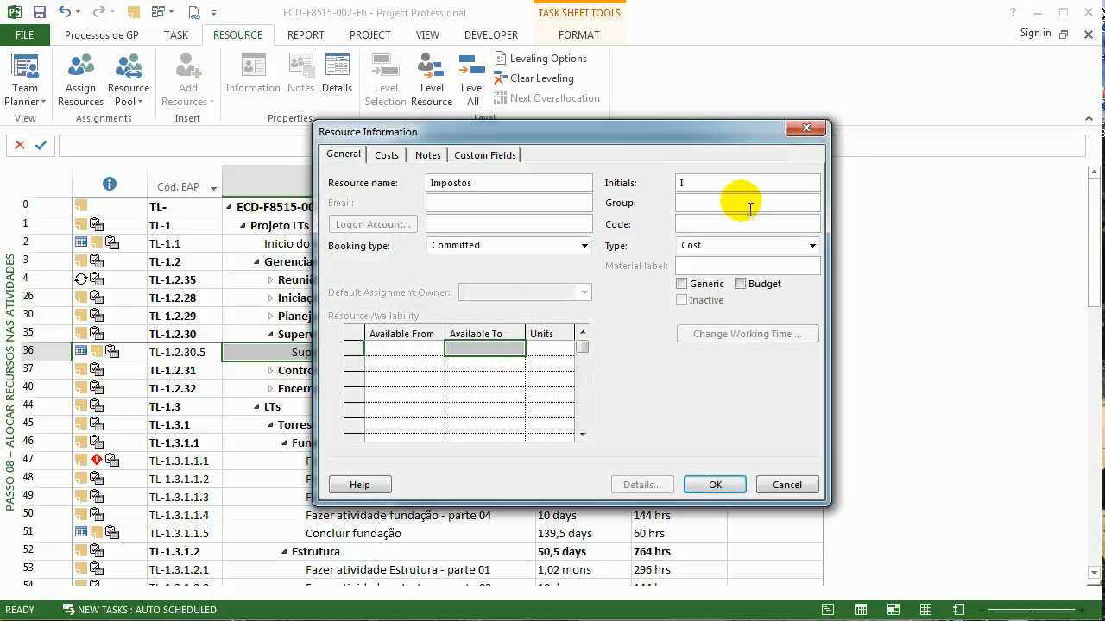
{"action": "left_click", "coordinate": [795, 140]}
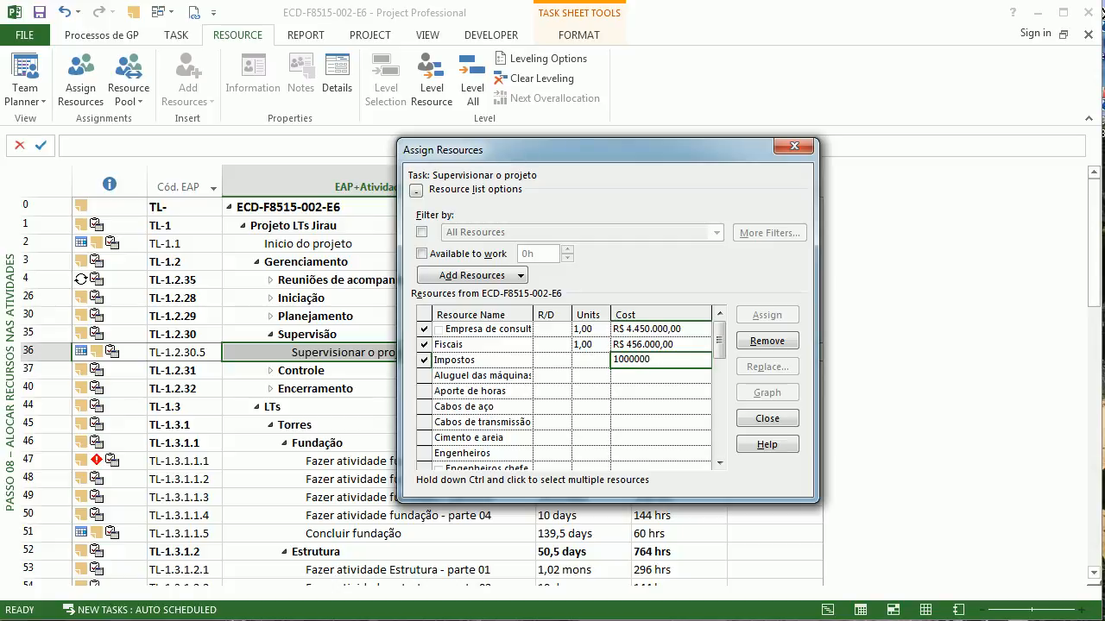
{"action": "key", "text": "Return"}
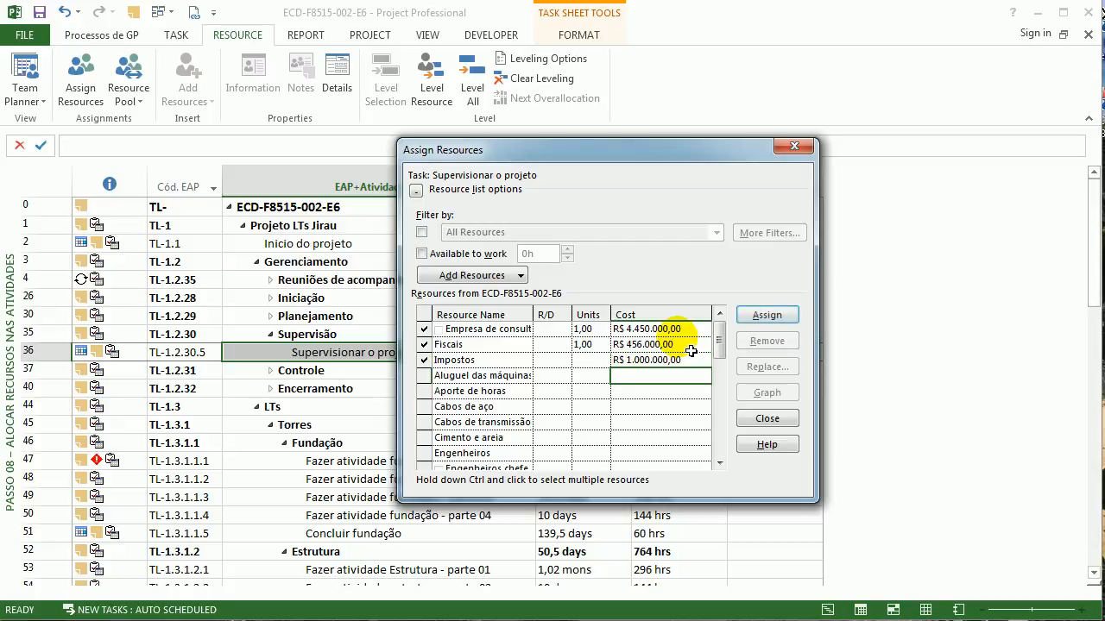
{"action": "left_click", "coordinate": [794, 146]}
Step: Display the Passo 17 – Desembolso Financeiro view and select the Jul '15 cost of Supervisionar o projeto
{"action": "right_click", "coordinate": [11, 331]}
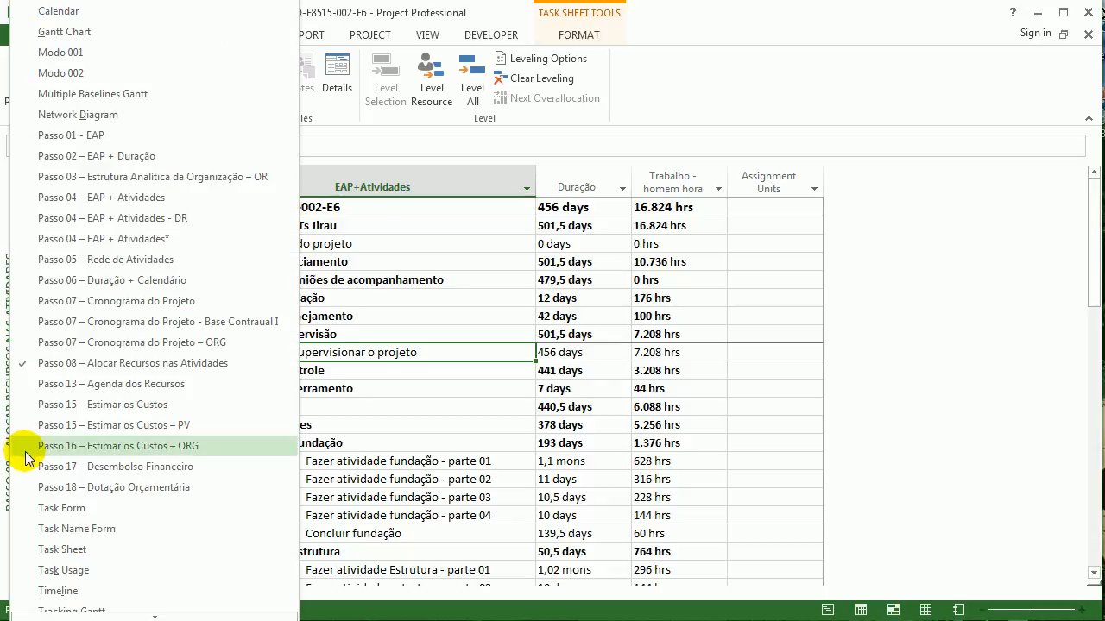
{"action": "left_click", "coordinate": [25, 463]}
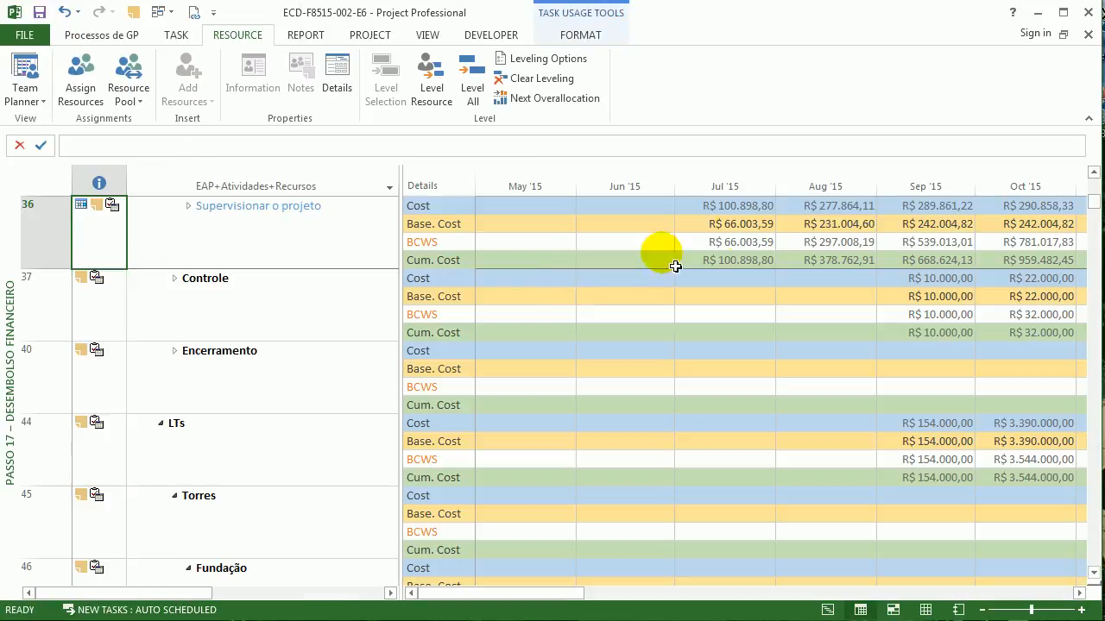
{"action": "left_click", "coordinate": [748, 209]}
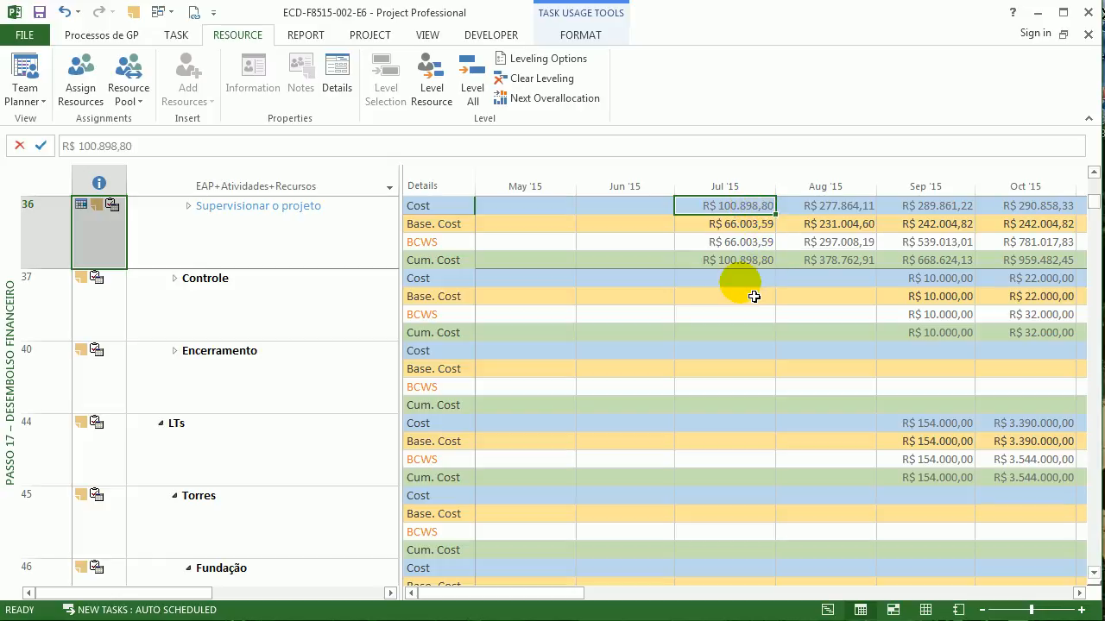
Step: Copy the project summary's monthly Cost, Base. Cost, BCWS and Cum. Cost from Jul '15 to Apr '17 into the Excel sheet starting at B2
{"action": "scroll", "coordinate": [754, 297], "scroll_direction": "down", "scroll_amount": 2}
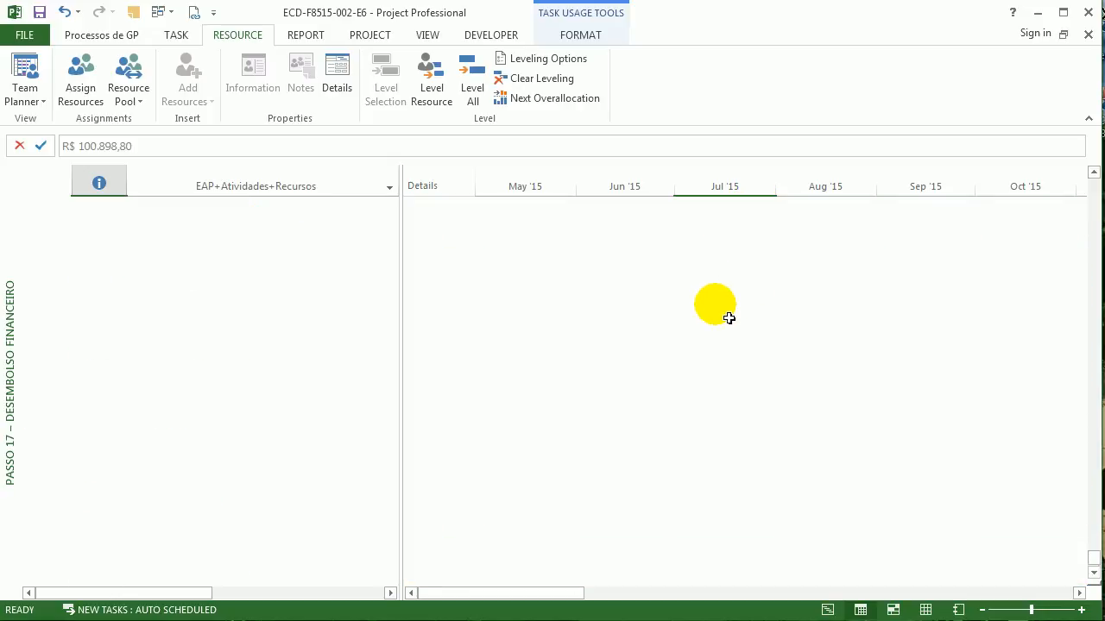
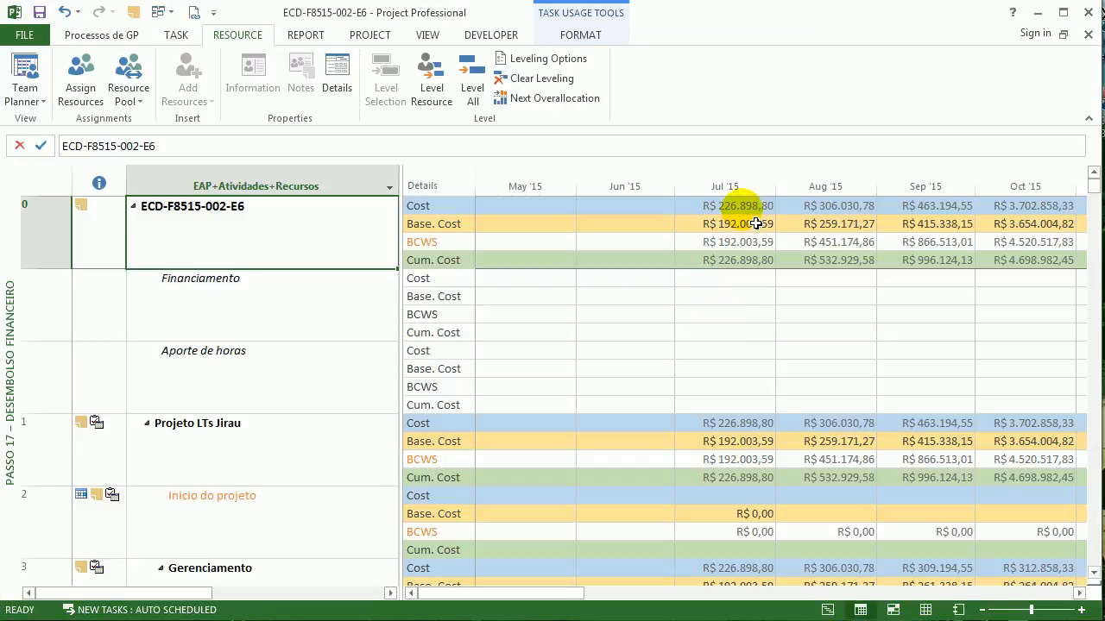
{"action": "left_click", "coordinate": [749, 209]}
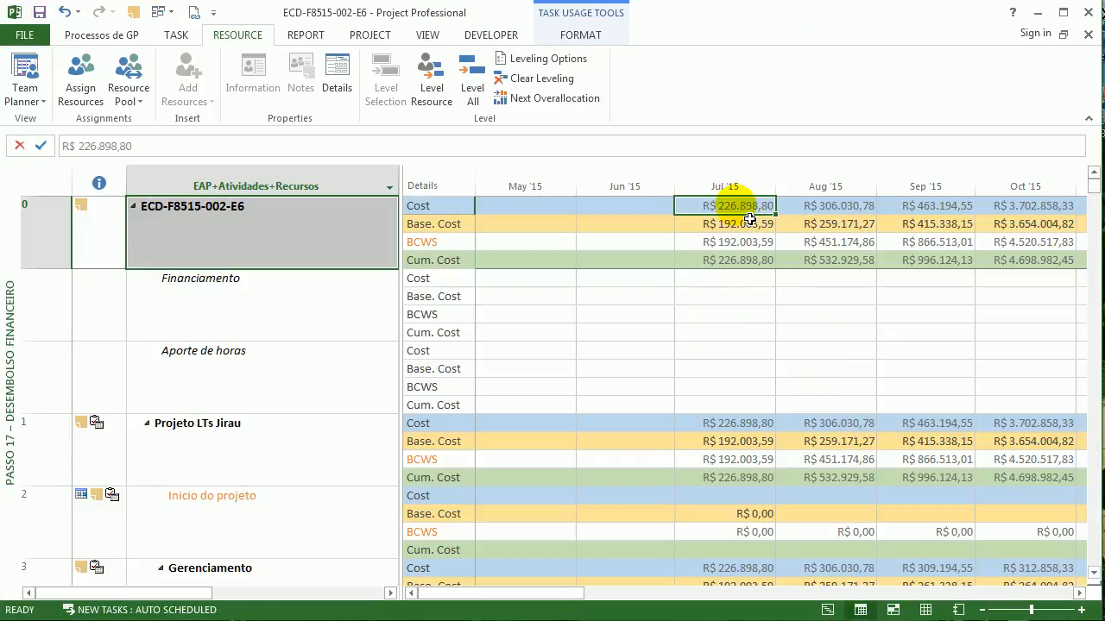
{"action": "left_click_drag", "start_coordinate": [749, 218], "coordinate": [715, 279]}
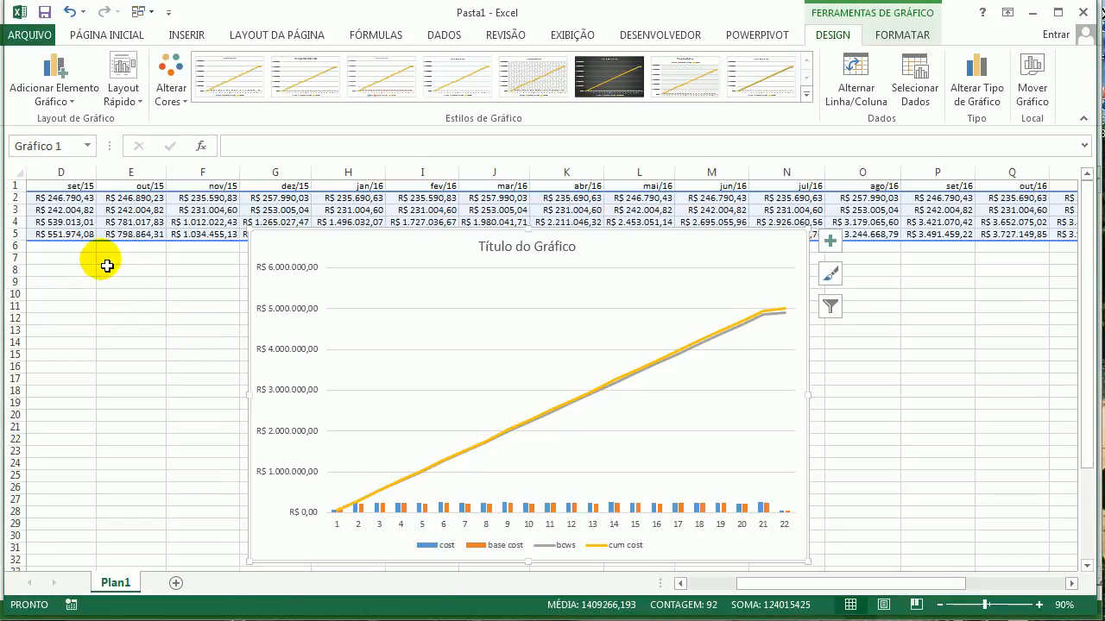
{"action": "left_click", "coordinate": [704, 587]}
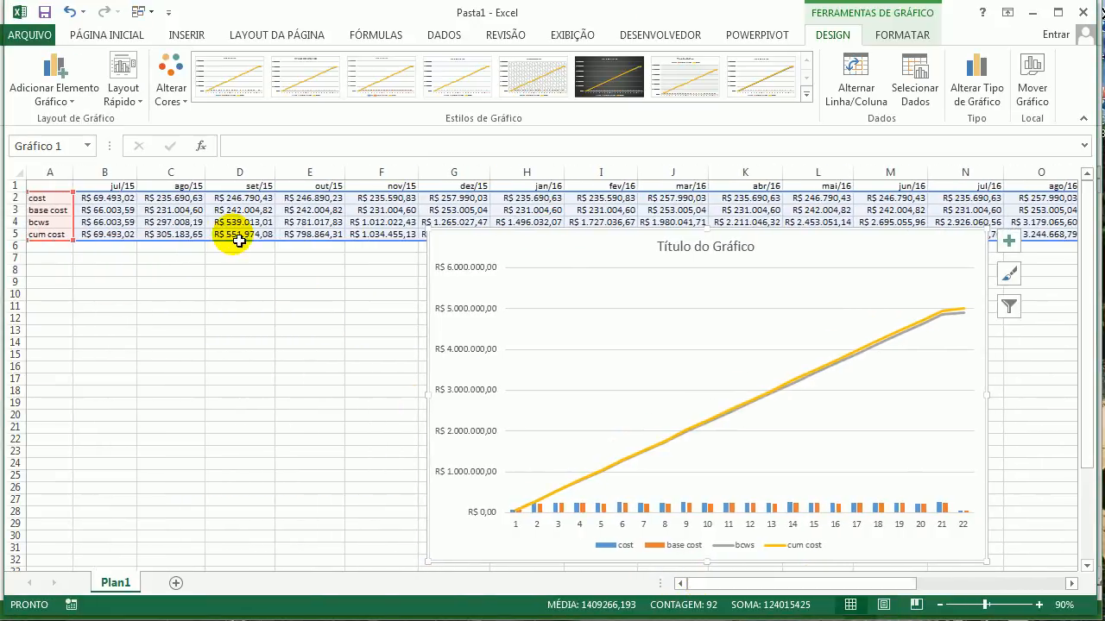
{"action": "left_click", "coordinate": [116, 200]}
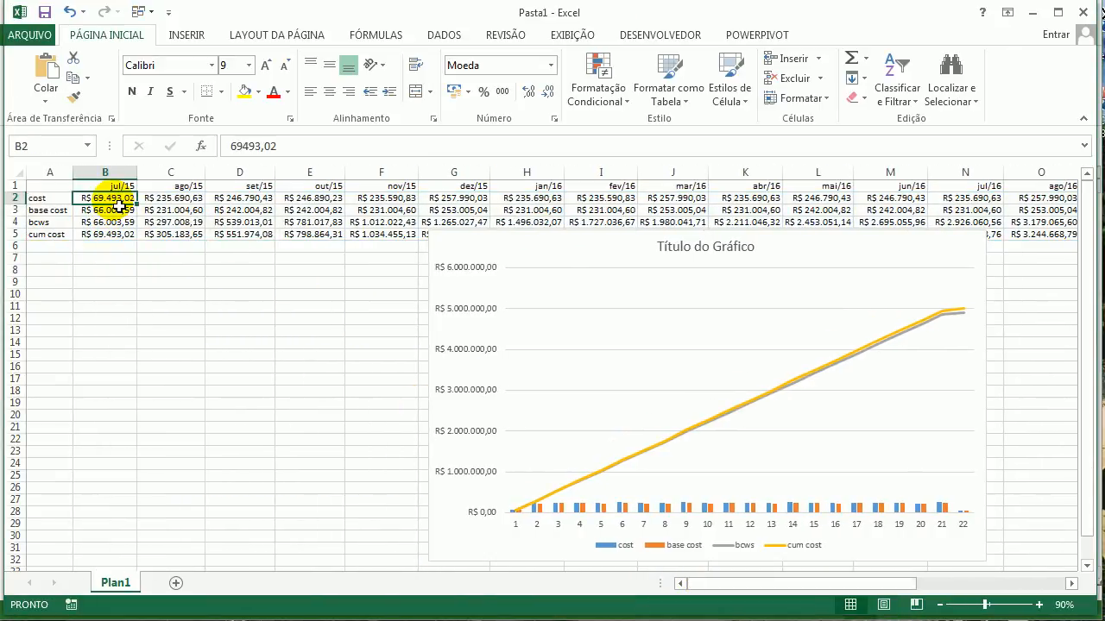
{"action": "key", "text": "ctrl+v"}
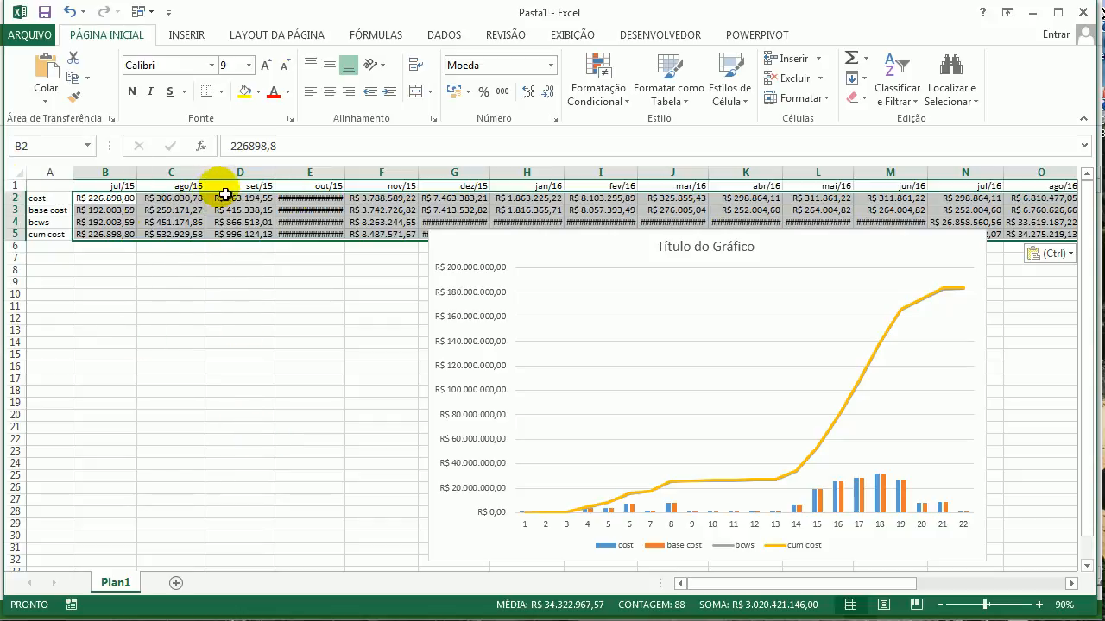
Step: Autofit the width of all worksheet columns so the pasted currency values fit
{"action": "double_click", "coordinate": [279, 174]}
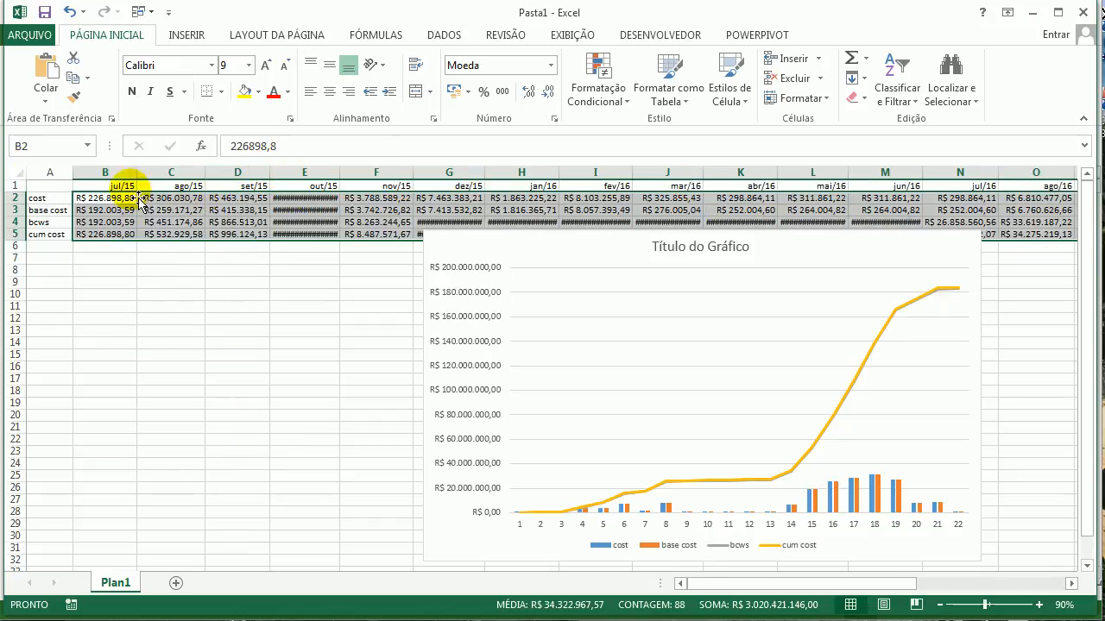
{"action": "left_click", "coordinate": [17, 173]}
{"action": "double_click", "coordinate": [75, 173]}
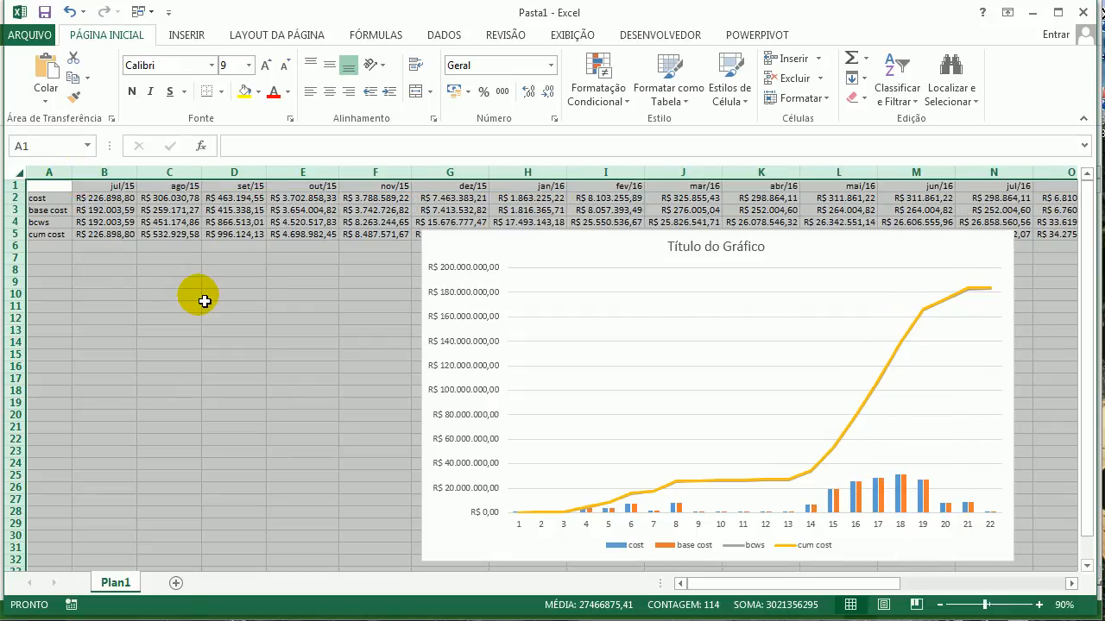
{"action": "left_click", "coordinate": [195, 295]}
Step: Move the chart up over the data rows and enlarge the worksheet zoom to 110%
{"action": "left_click_drag", "start_coordinate": [987, 259], "coordinate": [717, 202]}
{"action": "left_click", "coordinate": [1038, 605]}
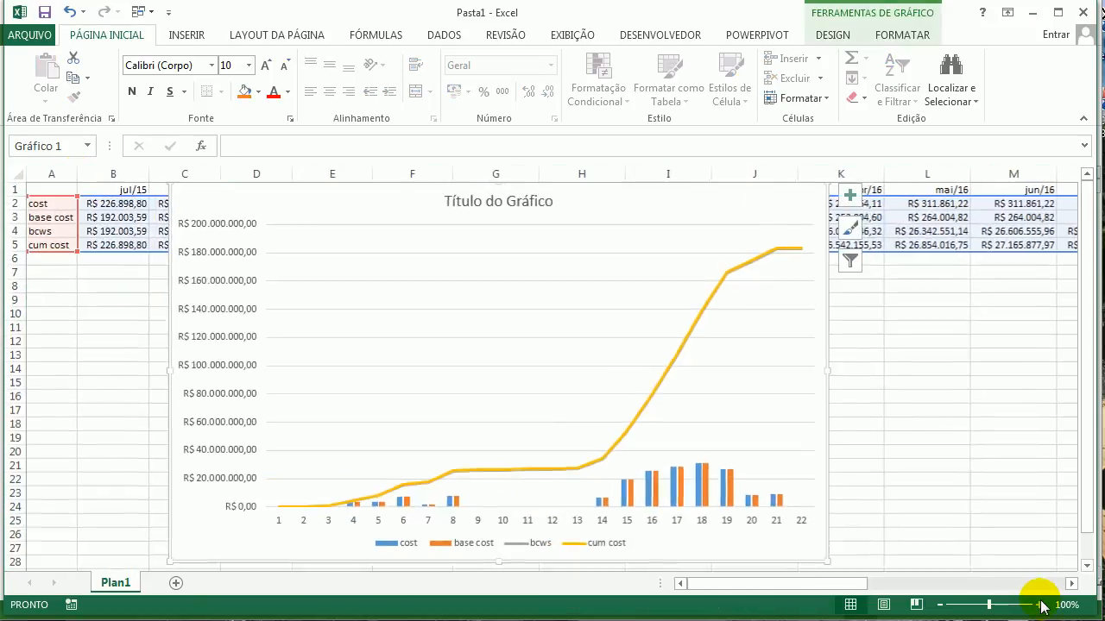
{"action": "left_click", "coordinate": [1039, 606]}
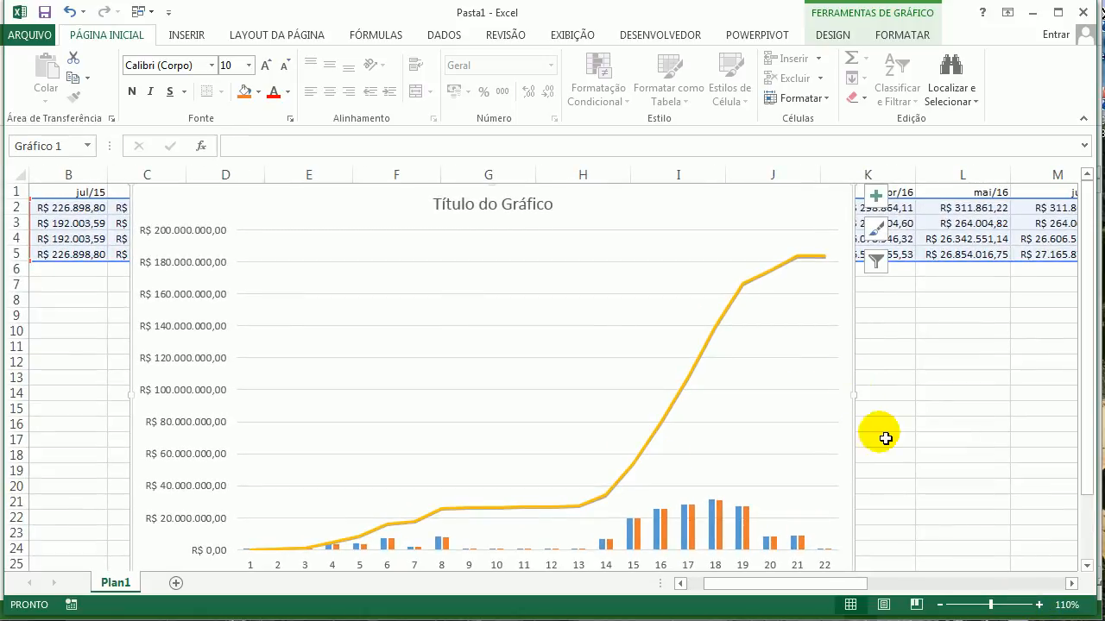
{"action": "left_click", "coordinate": [925, 418]}
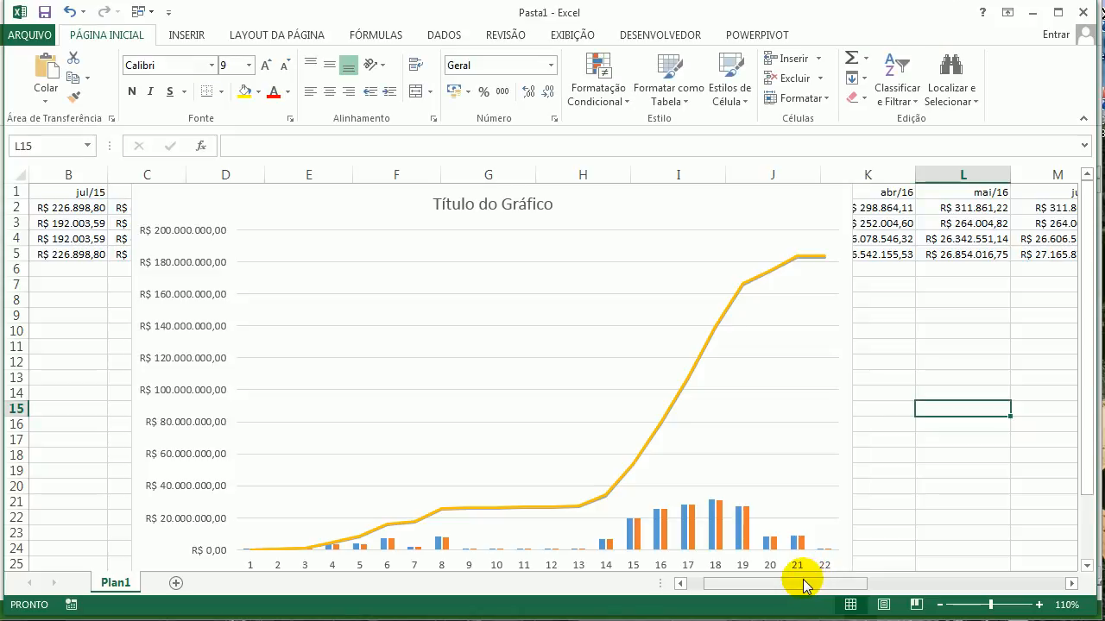
{"action": "left_click_drag", "start_coordinate": [802, 585], "coordinate": [682, 584]}
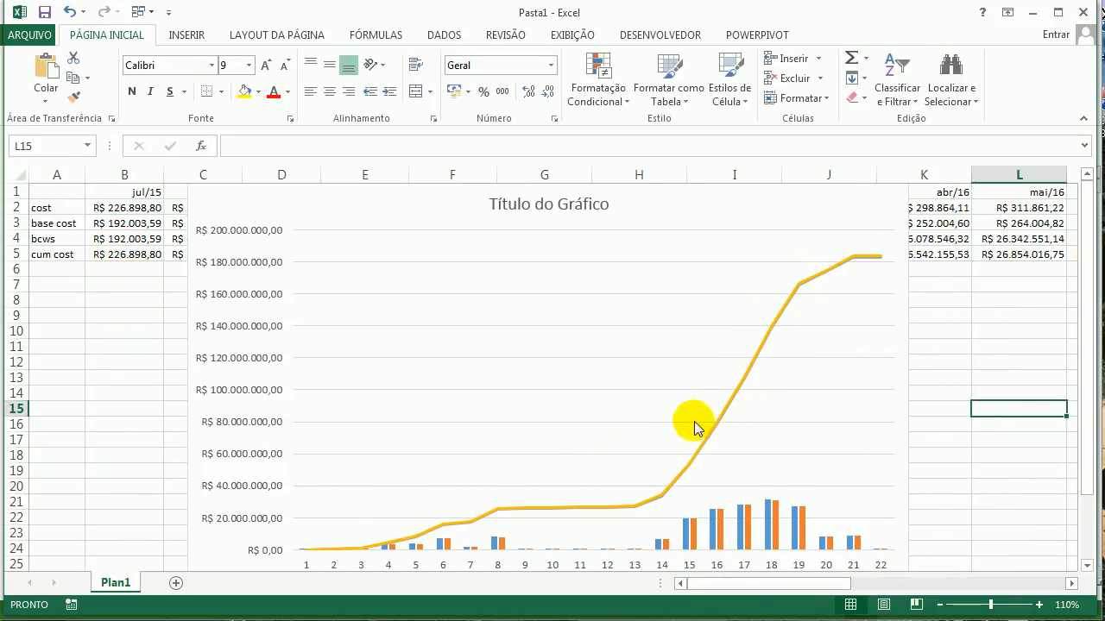
Step: Review the chart type and axis settings of the chart's four series
{"action": "right_click", "coordinate": [721, 422]}
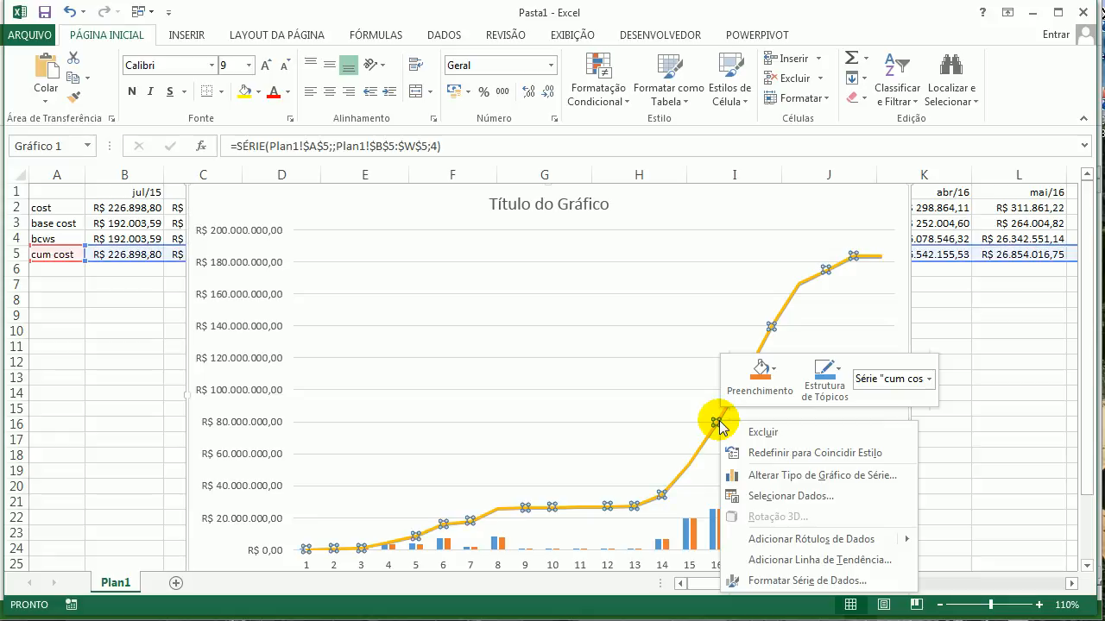
{"action": "left_click", "coordinate": [759, 489]}
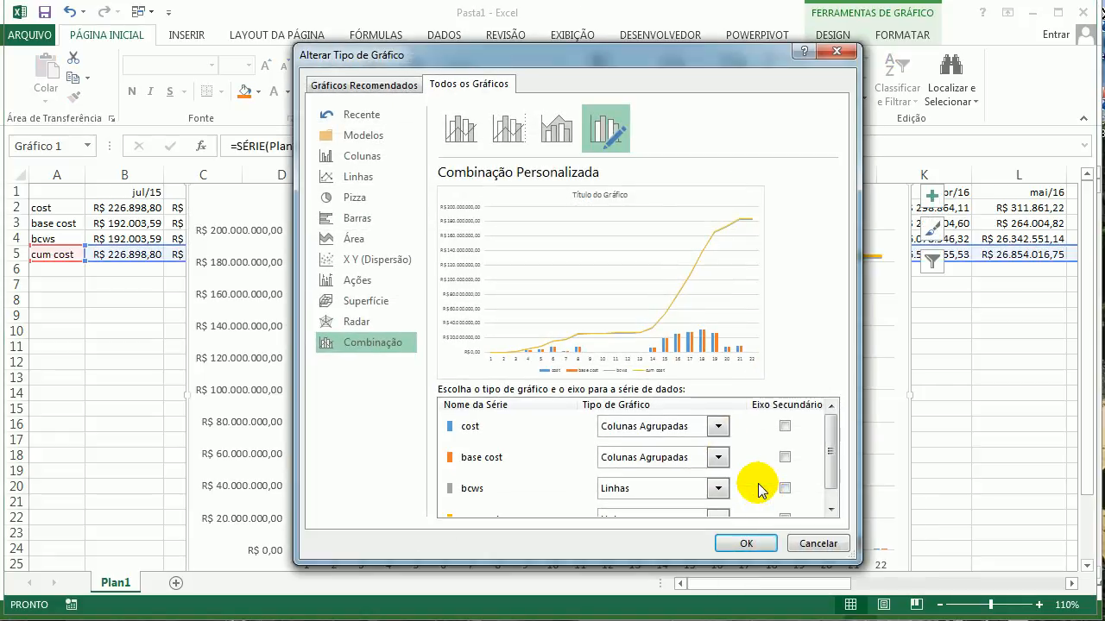
{"action": "left_click_drag", "start_coordinate": [832, 451], "coordinate": [839, 494]}
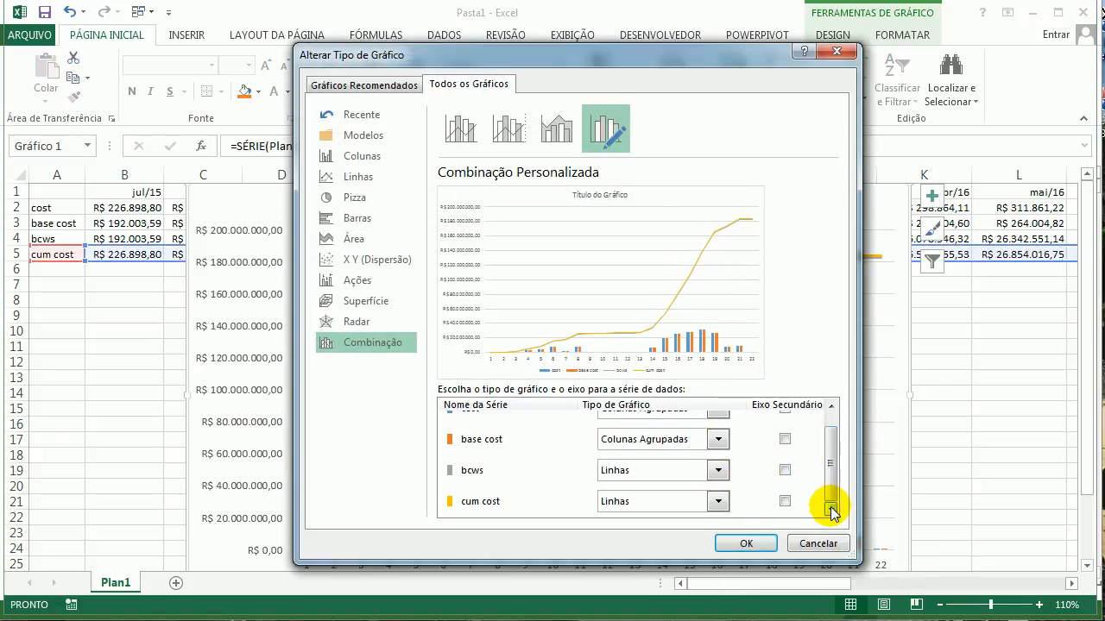
{"action": "left_click", "coordinate": [760, 544]}
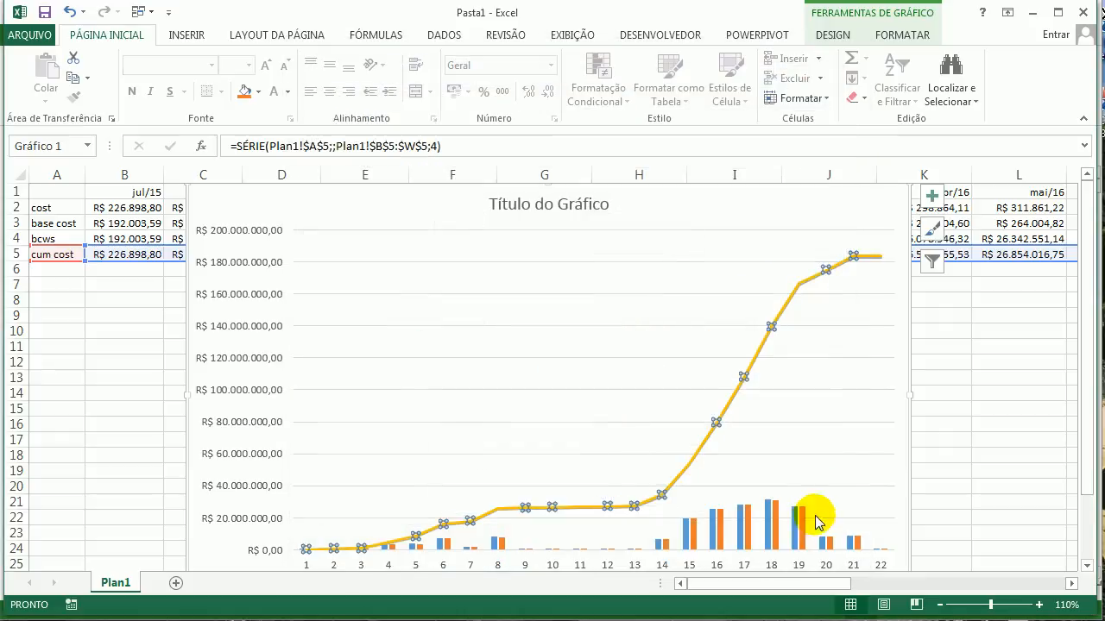
{"action": "left_click", "coordinate": [936, 334]}
Step: Plot the bcws series on the secondary axis of the combination chart
{"action": "right_click", "coordinate": [742, 387]}
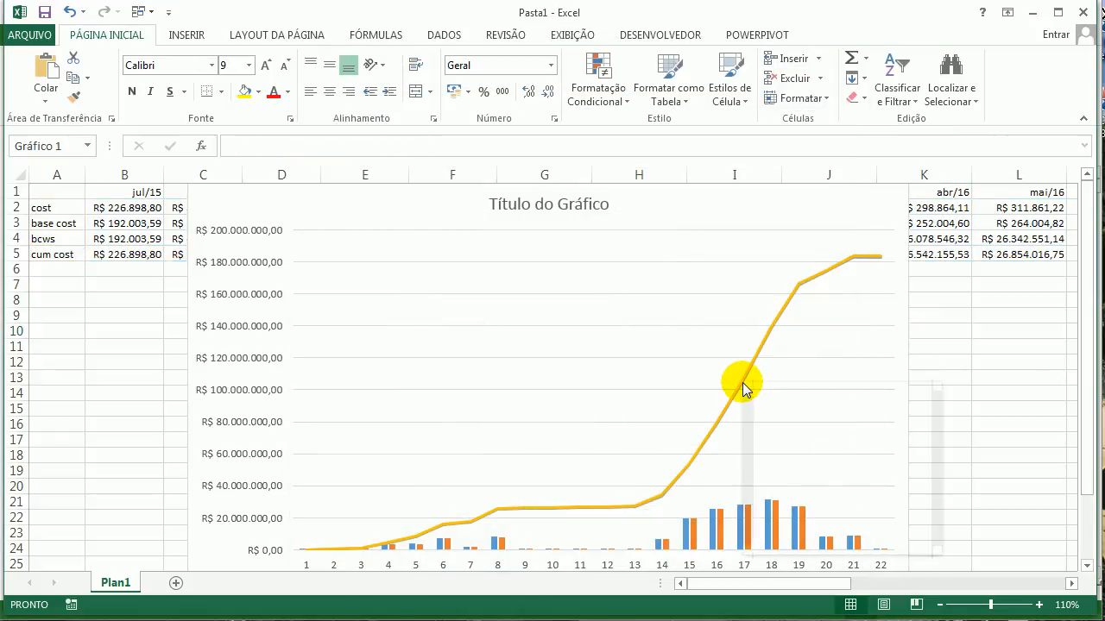
{"action": "left_click", "coordinate": [782, 438]}
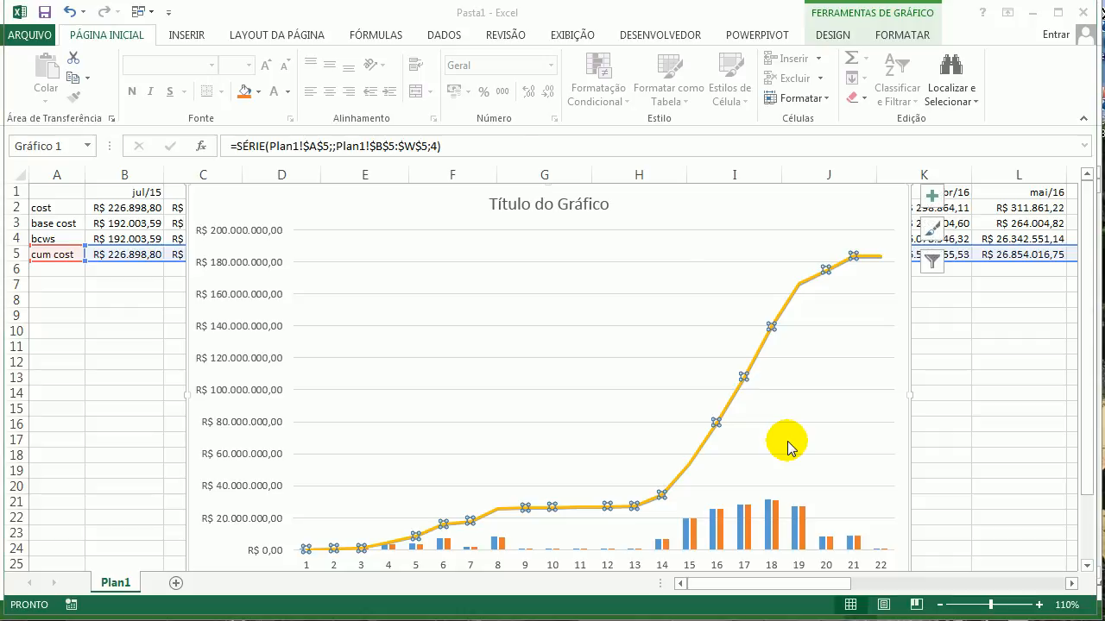
{"action": "left_click_drag", "start_coordinate": [827, 464], "coordinate": [813, 488]}
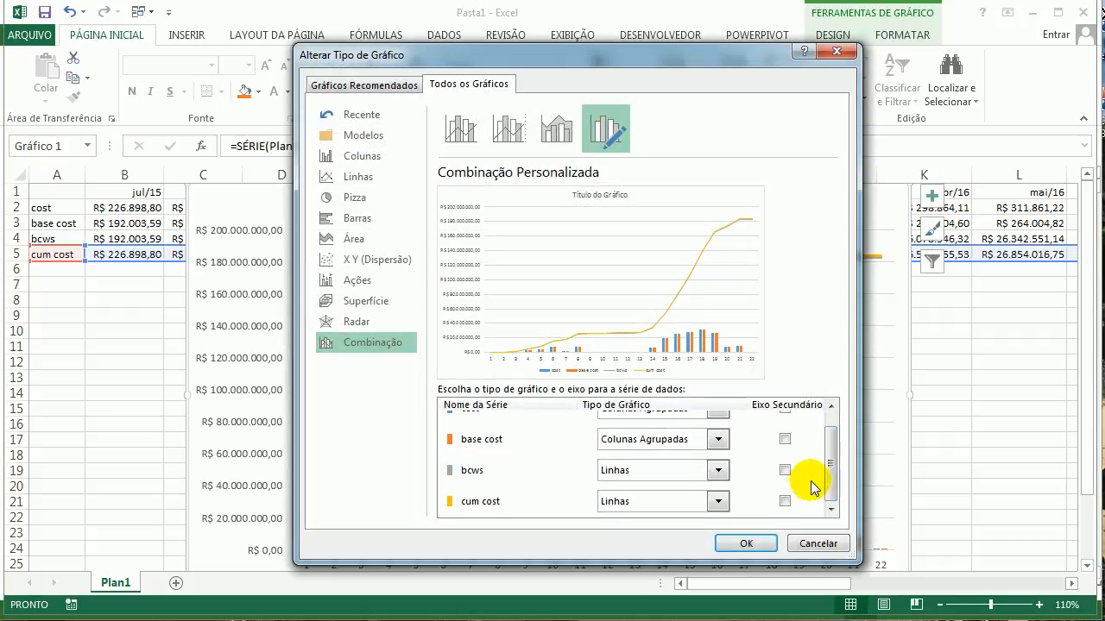
{"action": "left_click", "coordinate": [785, 470]}
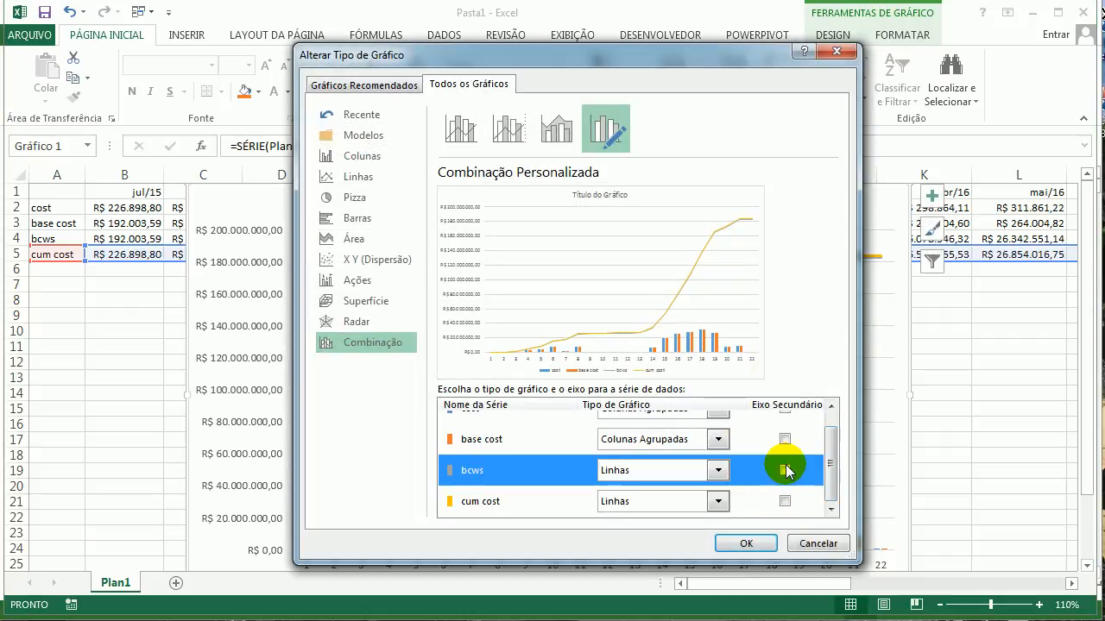
{"action": "left_click", "coordinate": [747, 543]}
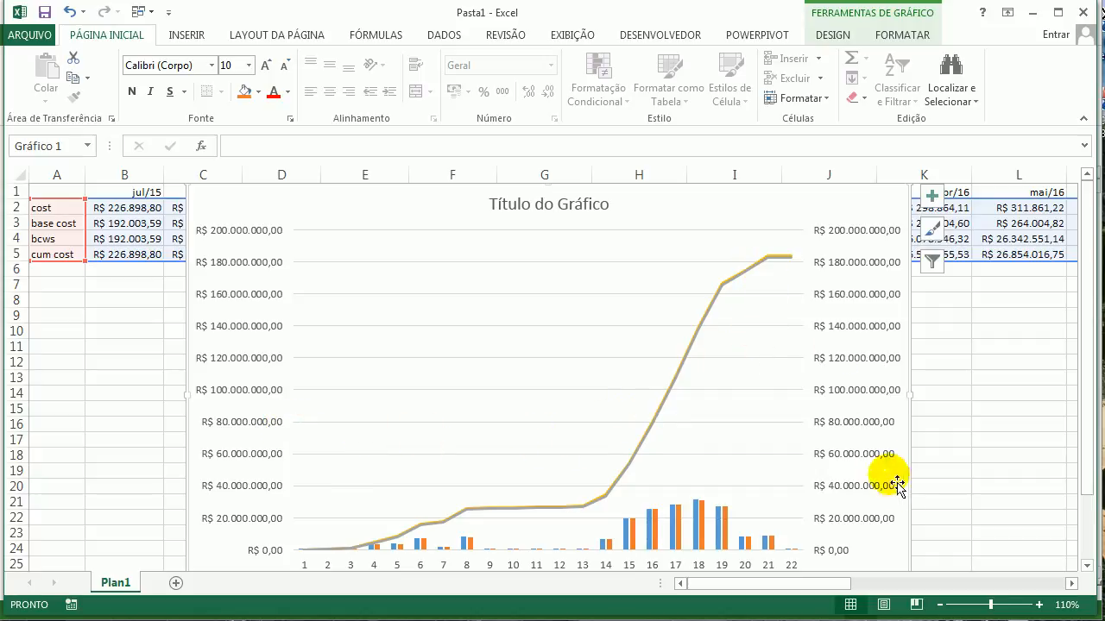
Step: Move the chart below the data table so its upper edge sits at about row 7
{"action": "left_click_drag", "start_coordinate": [829, 206], "coordinate": [809, 386]}
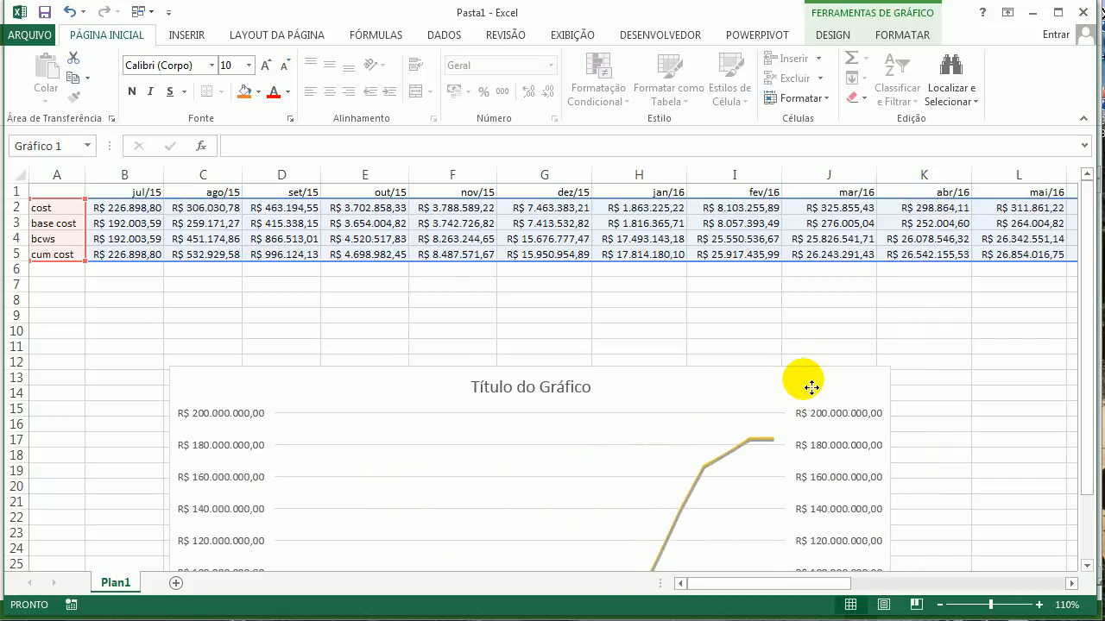
{"action": "left_click", "coordinate": [229, 321]}
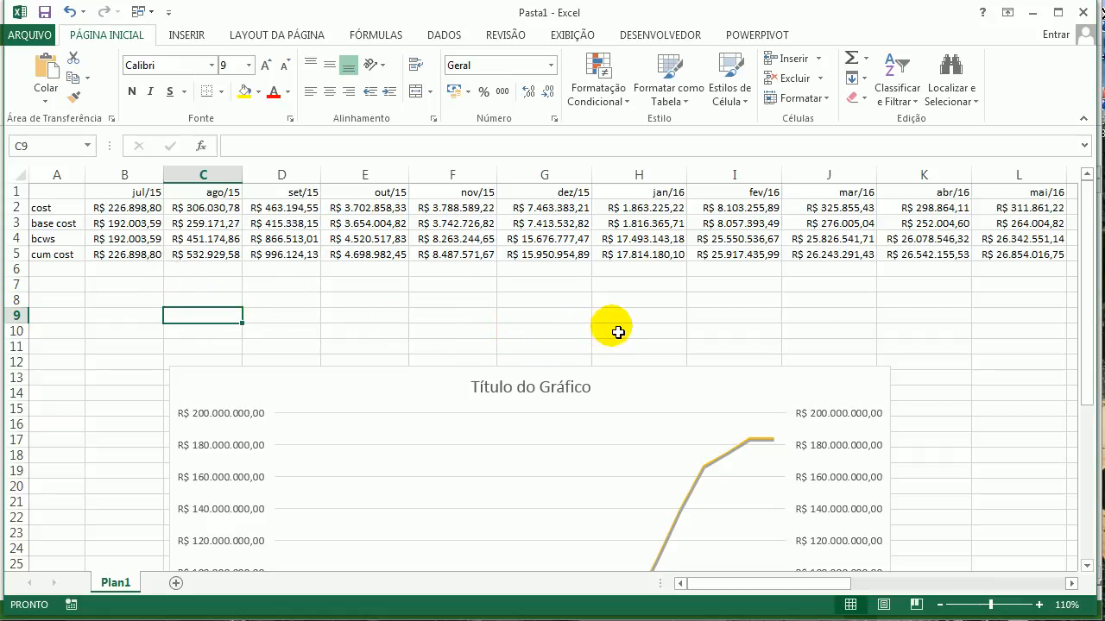
{"action": "left_click_drag", "start_coordinate": [685, 388], "coordinate": [701, 316]}
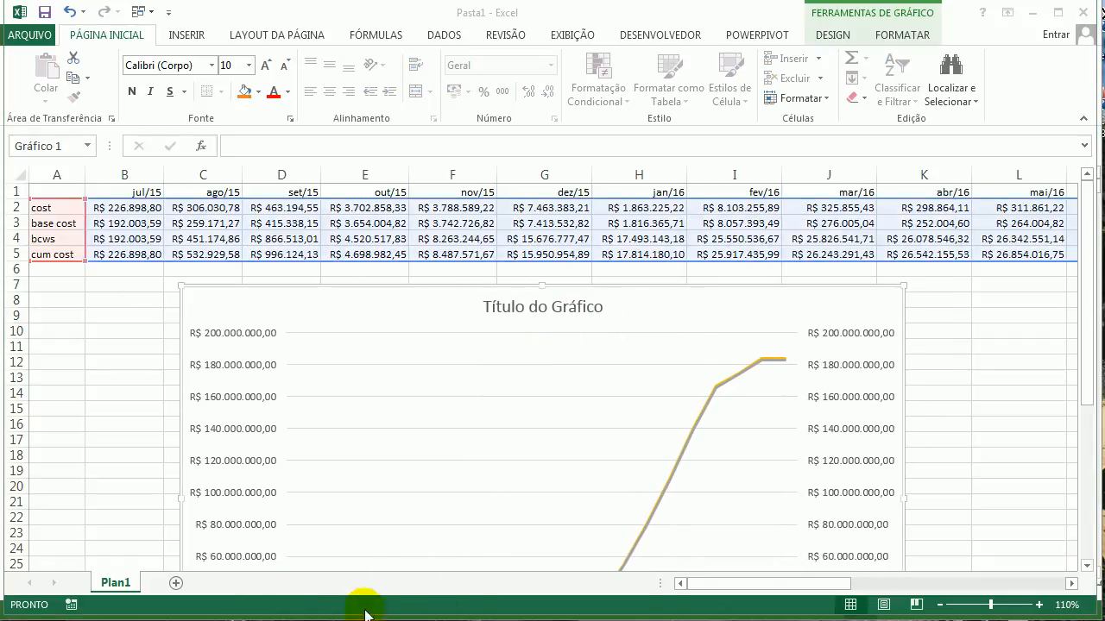
Step: Switch to Project and examine the resource types and standard costs in the ECD-F8515-002-E6 – Pool resource list
{"action": "mouse_move", "coordinate": [362, 604]}
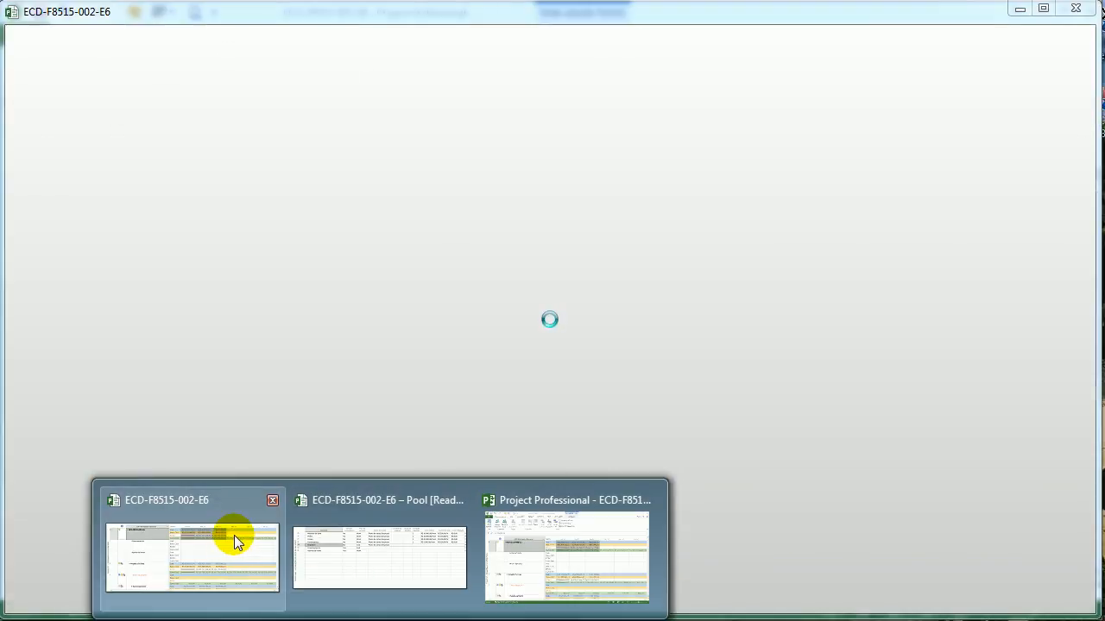
{"action": "left_click", "coordinate": [234, 535]}
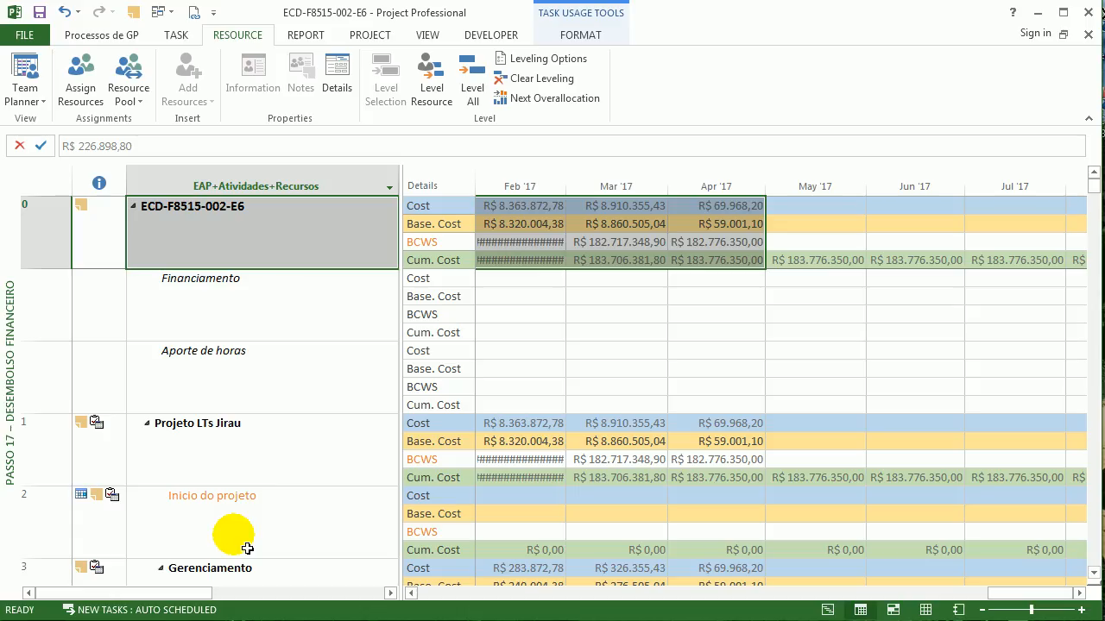
{"action": "left_click", "coordinate": [169, 18]}
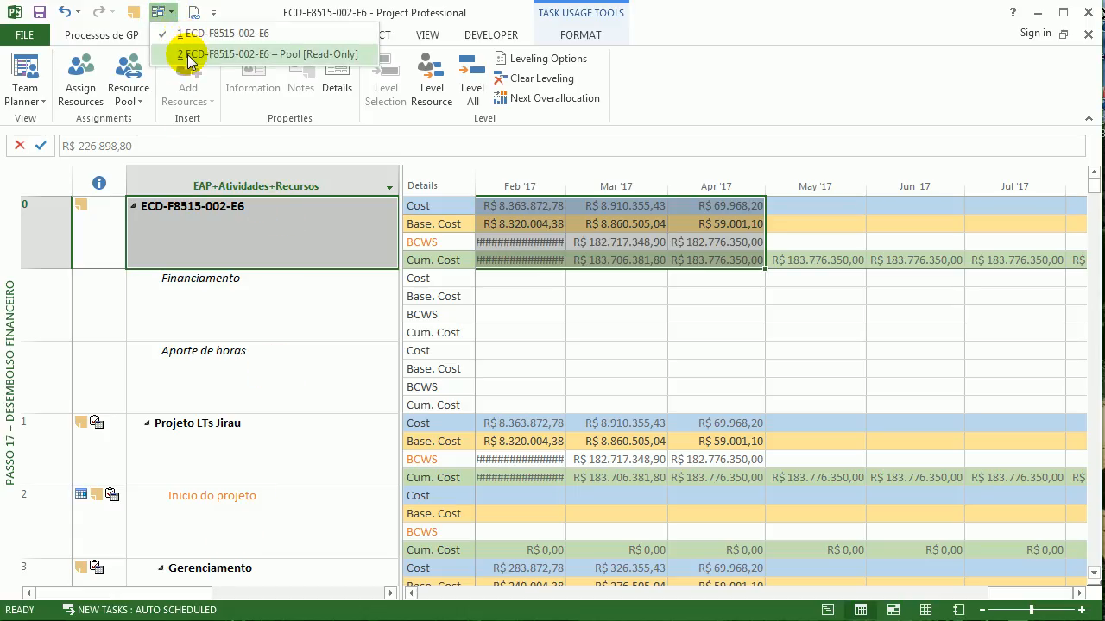
{"action": "left_click", "coordinate": [177, 52]}
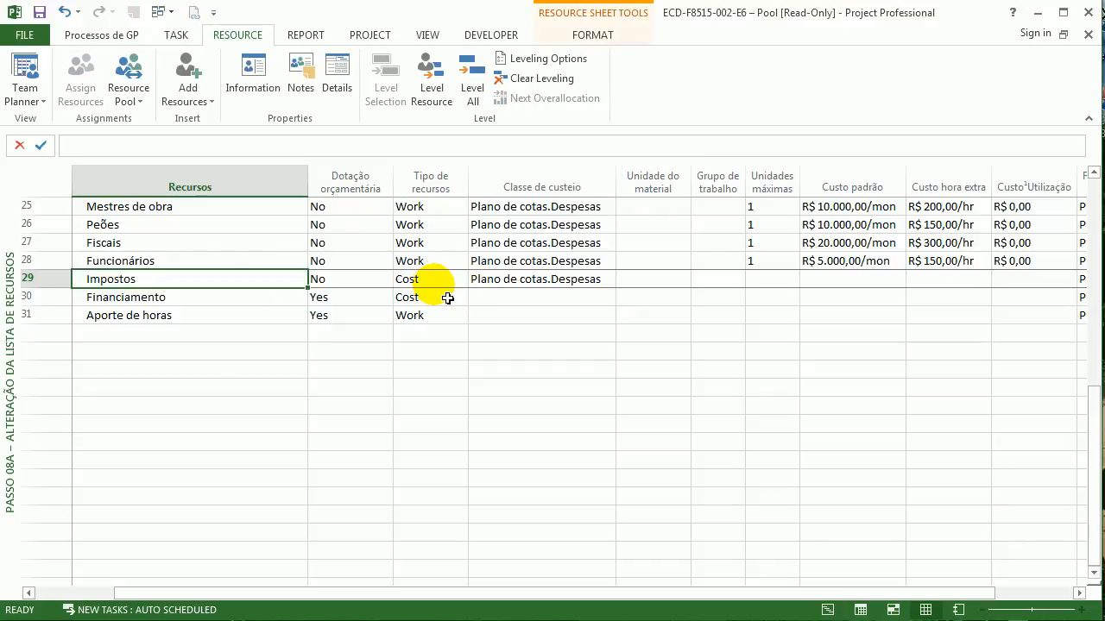
{"action": "left_click", "coordinate": [431, 279]}
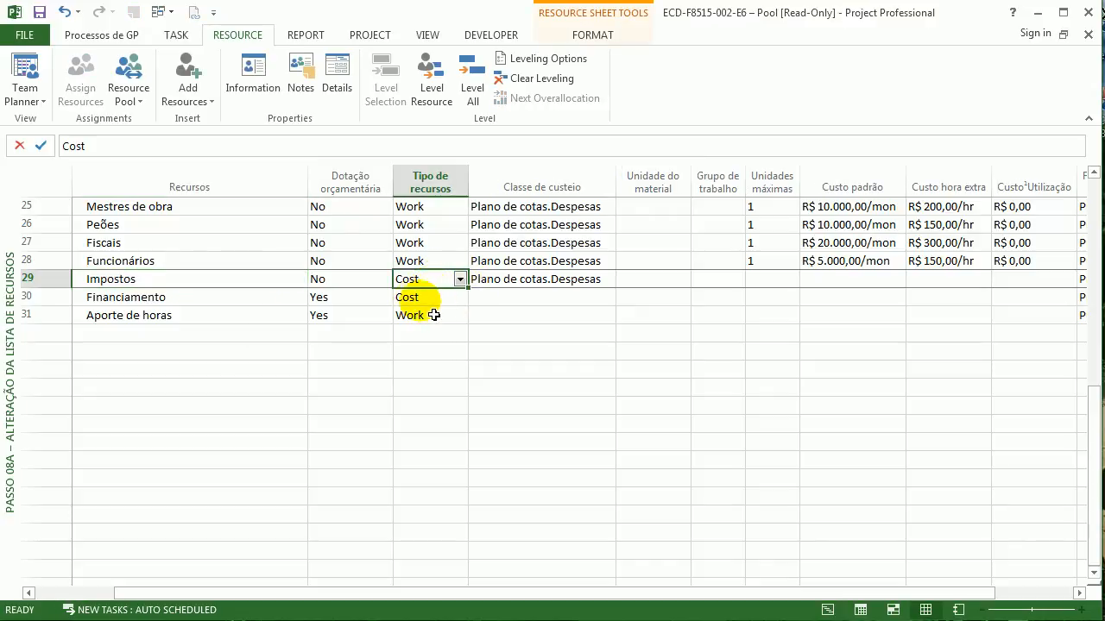
{"action": "scroll", "coordinate": [432, 311], "scroll_direction": "up", "scroll_amount": 2}
{"action": "scroll", "coordinate": [140, 388], "scroll_direction": "up", "scroll_amount": 2}
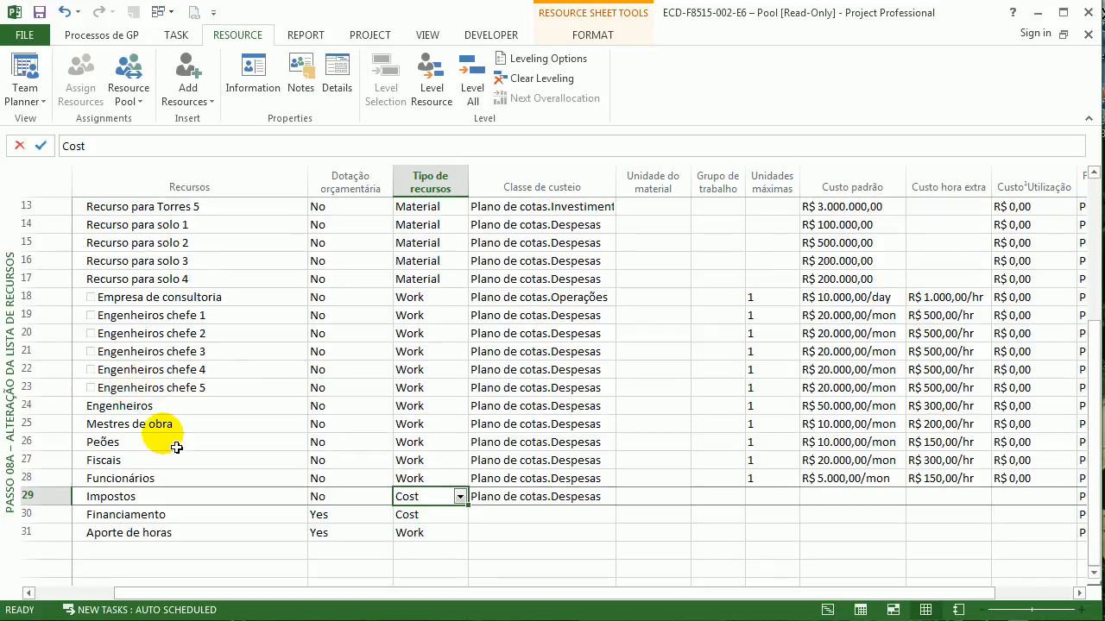
{"action": "scroll", "coordinate": [176, 447], "scroll_direction": "up", "scroll_amount": 4}
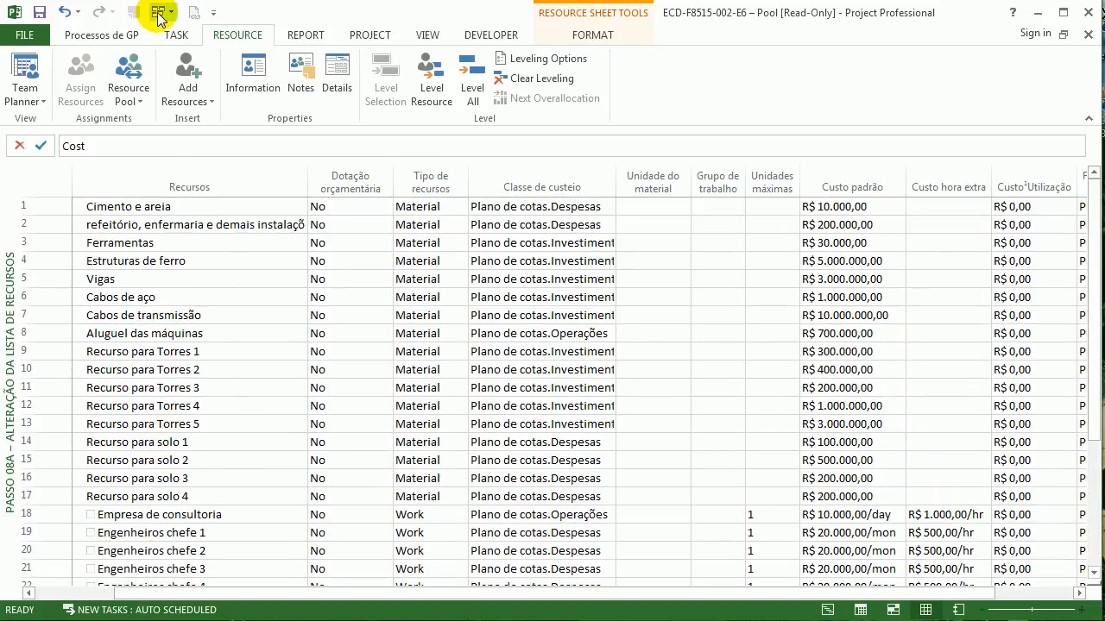
{"action": "scroll", "coordinate": [207, 247], "scroll_direction": "down", "scroll_amount": 7}
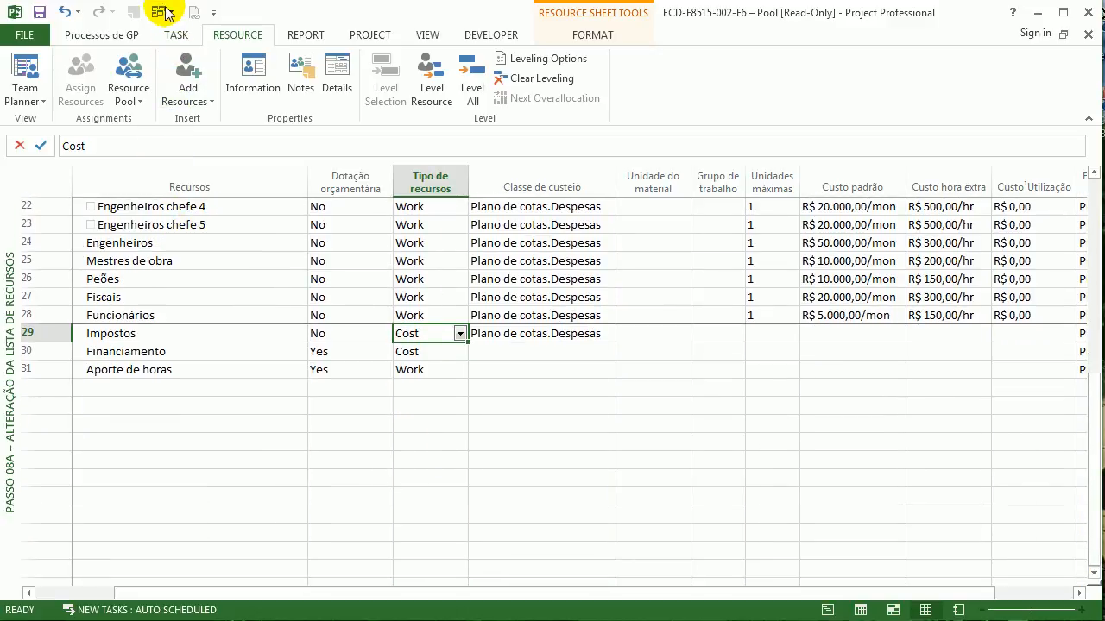
Step: Switch to the ECD-F8515-002-E6 project and widen the monthly columns to fit the BCWS and cumulative cost amounts
{"action": "left_click", "coordinate": [164, 12]}
{"action": "left_click", "coordinate": [203, 44]}
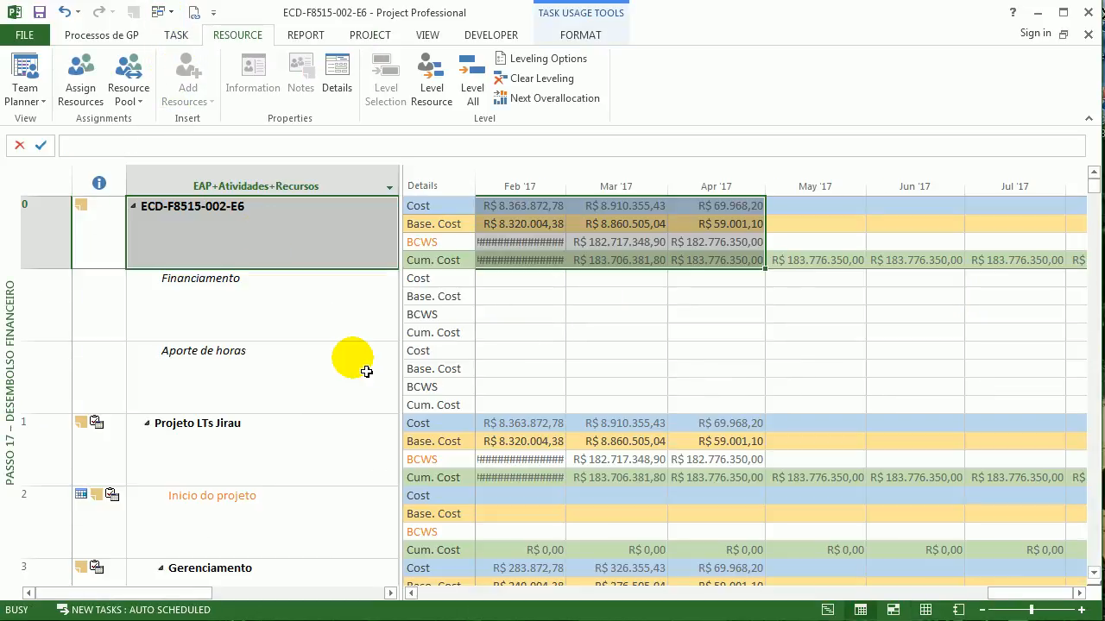
{"action": "right_click", "coordinate": [12, 294]}
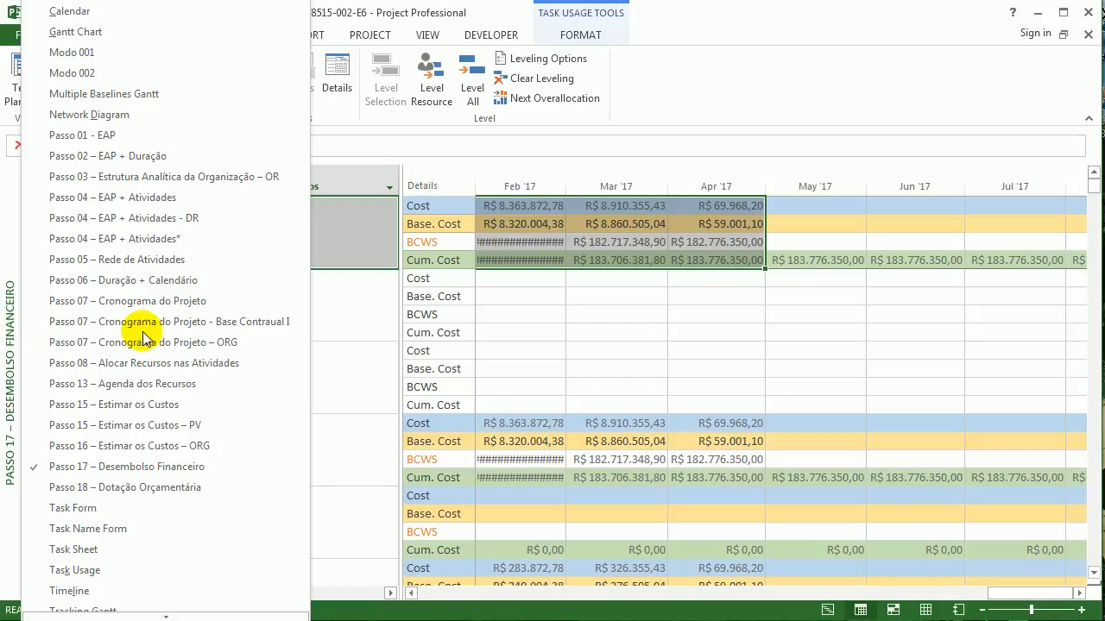
{"action": "left_click", "coordinate": [762, 371]}
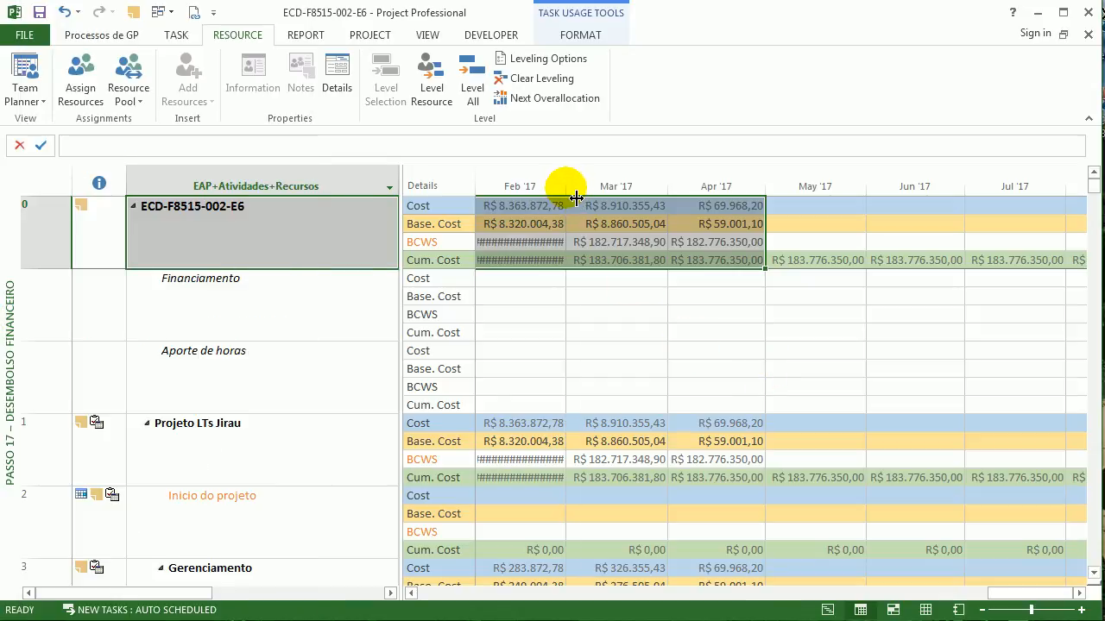
{"action": "left_click_drag", "start_coordinate": [586, 200], "coordinate": [593, 201]}
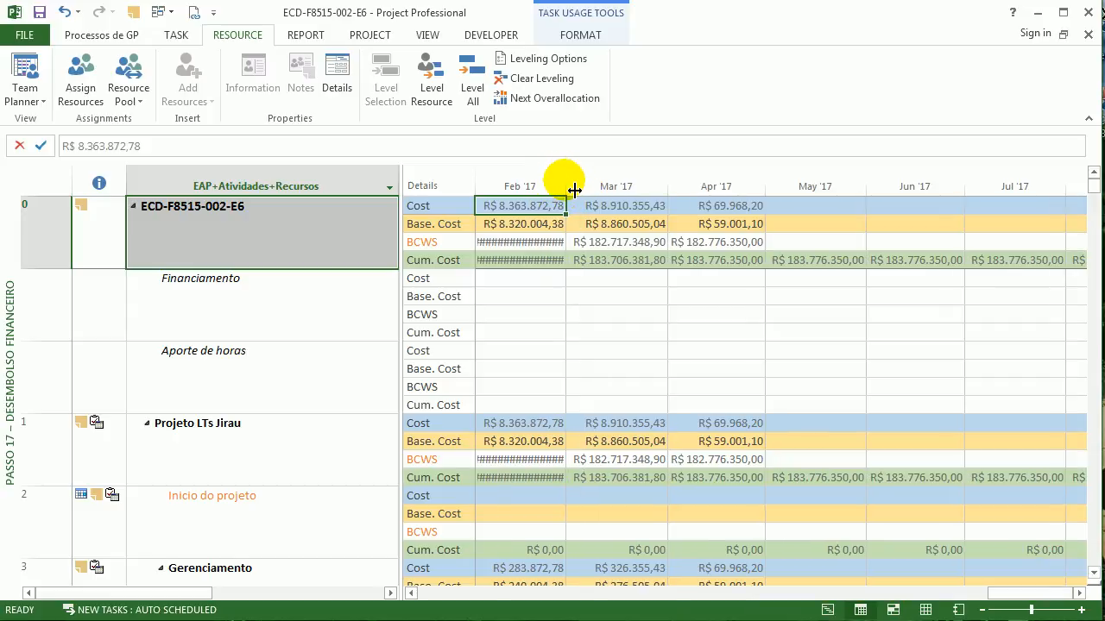
{"action": "left_click_drag", "start_coordinate": [593, 195], "coordinate": [604, 198]}
{"action": "left_click", "coordinate": [509, 294]}
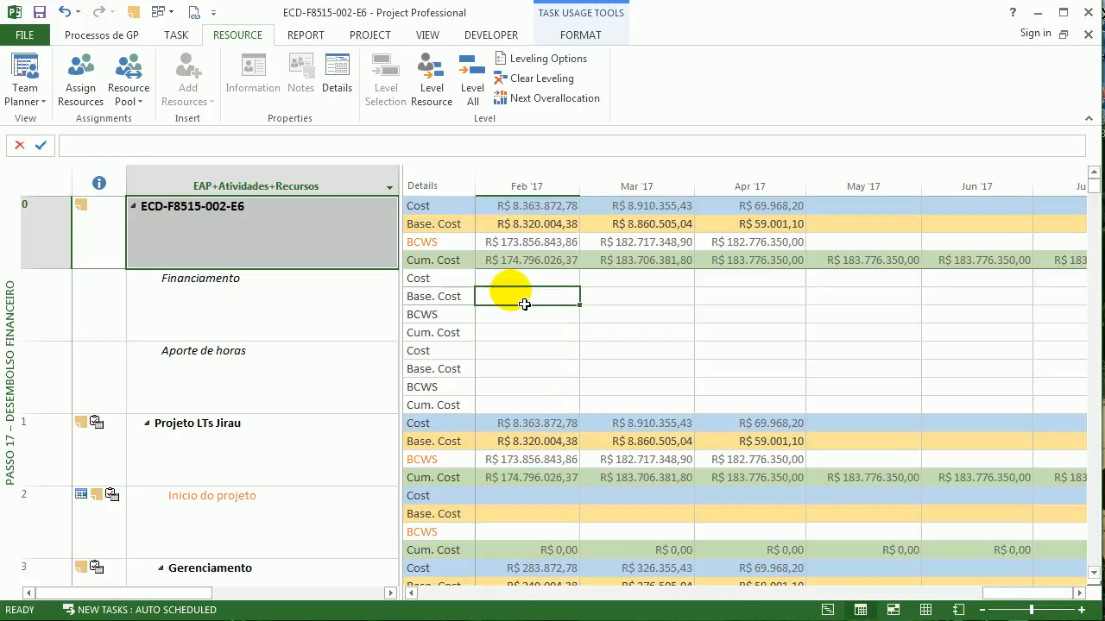
Step: Examine the project's monthly cost and baseline figures back to Jul '15
{"action": "left_click", "coordinate": [279, 264]}
{"action": "left_click", "coordinate": [412, 593]}
{"action": "left_click", "coordinate": [411, 593]}
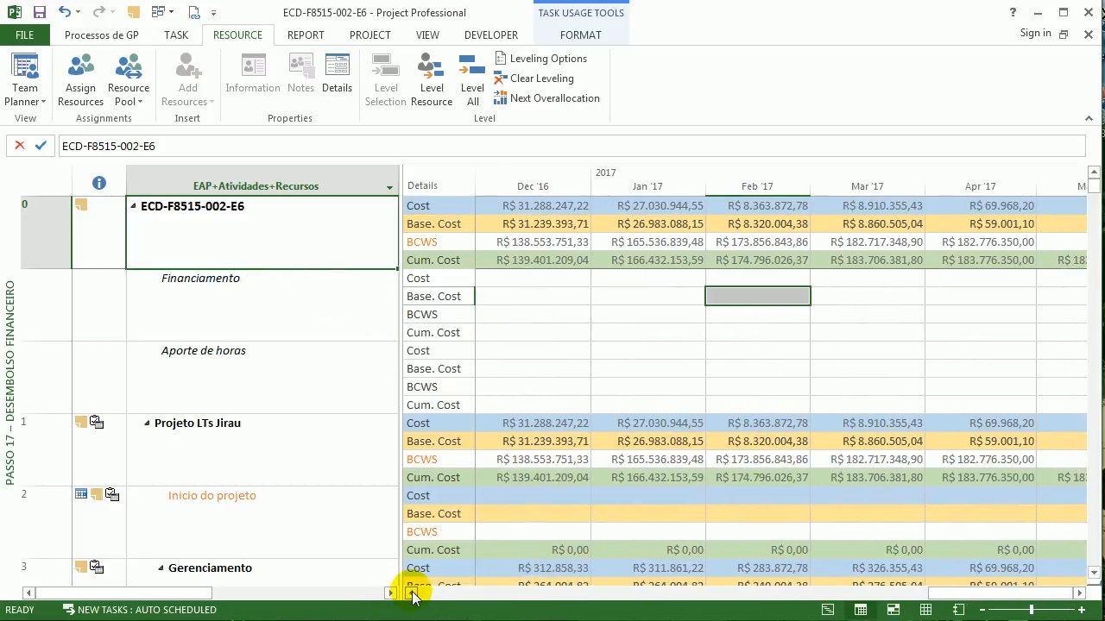
{"action": "left_click", "coordinate": [412, 593]}
{"action": "left_click", "coordinate": [411, 593]}
{"action": "left_click", "coordinate": [411, 593]}
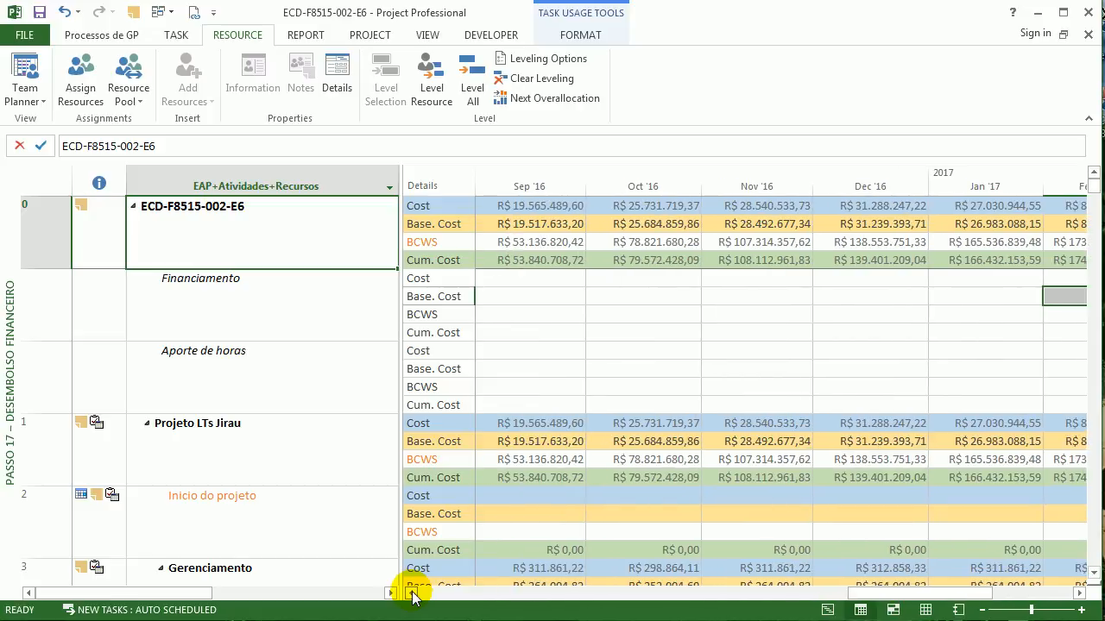
{"action": "left_click_drag", "start_coordinate": [413, 593], "coordinate": [413, 593]}
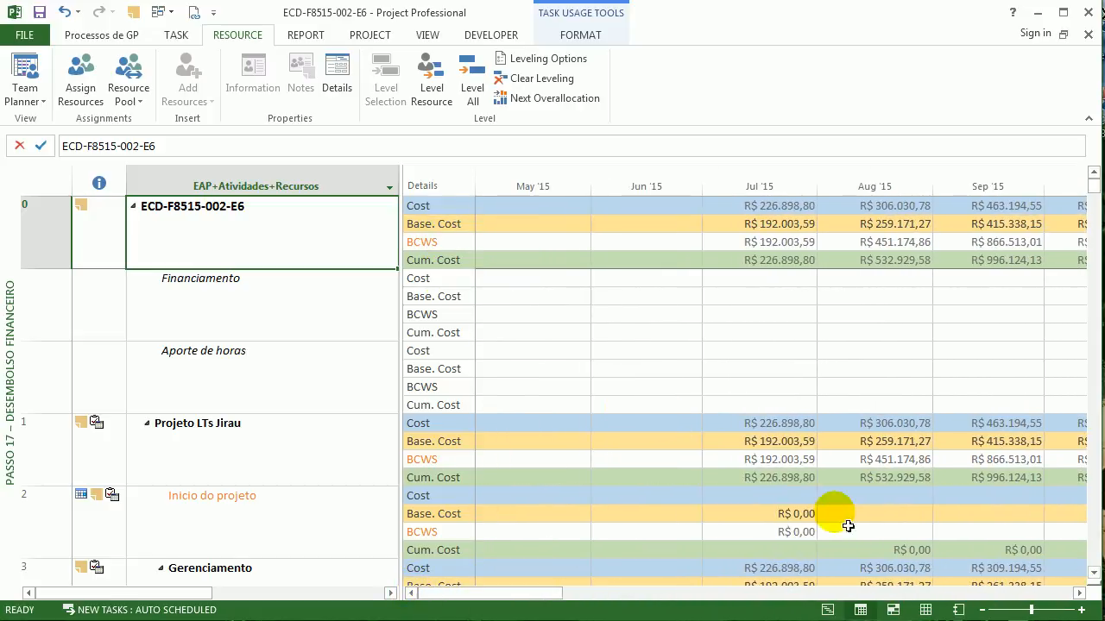
{"action": "left_click", "coordinate": [1079, 594]}
{"action": "left_click", "coordinate": [1079, 593]}
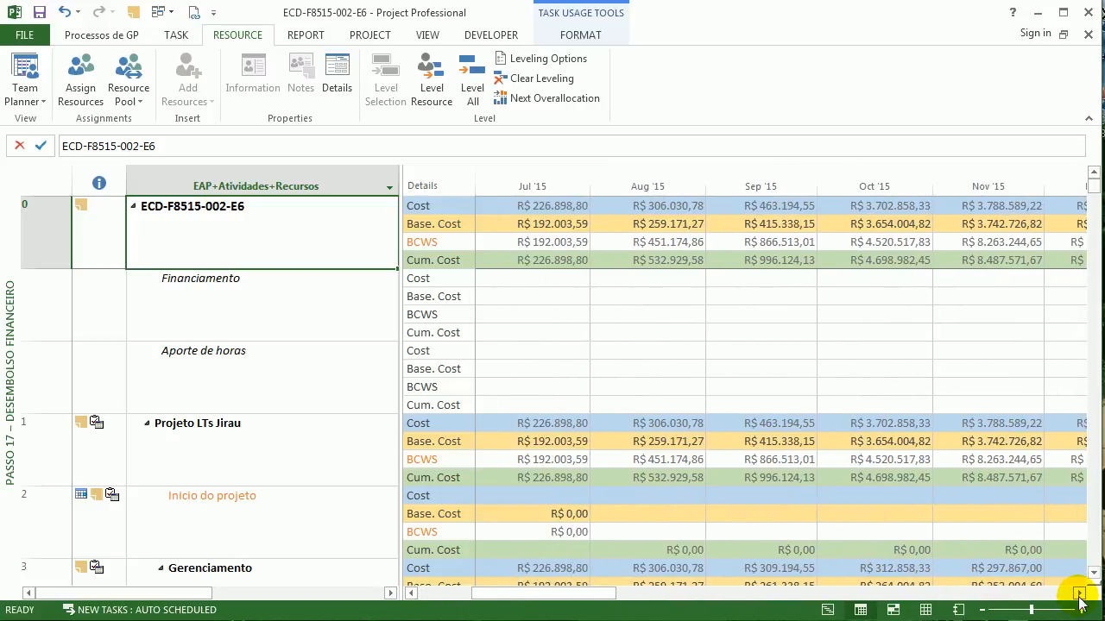
Step: In the Passo 08 – Alocar Recursos nas Atividades view, set the Impostos resource cost on Supervisionar o projeto to R$ 10.000.000,00
{"action": "right_click", "coordinate": [21, 236]}
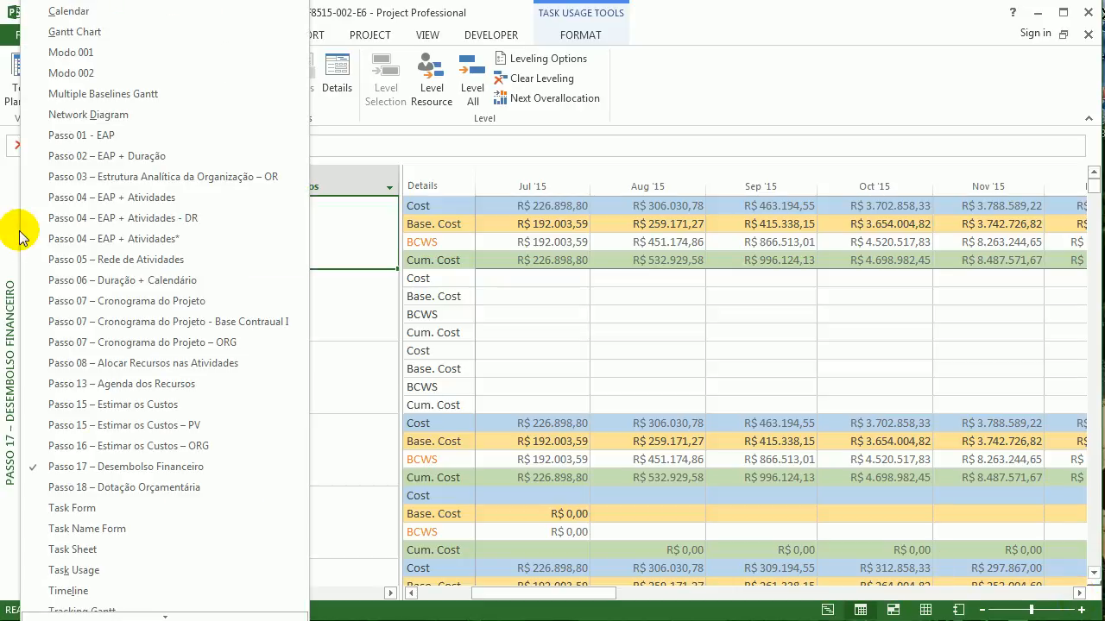
{"action": "left_click", "coordinate": [103, 361]}
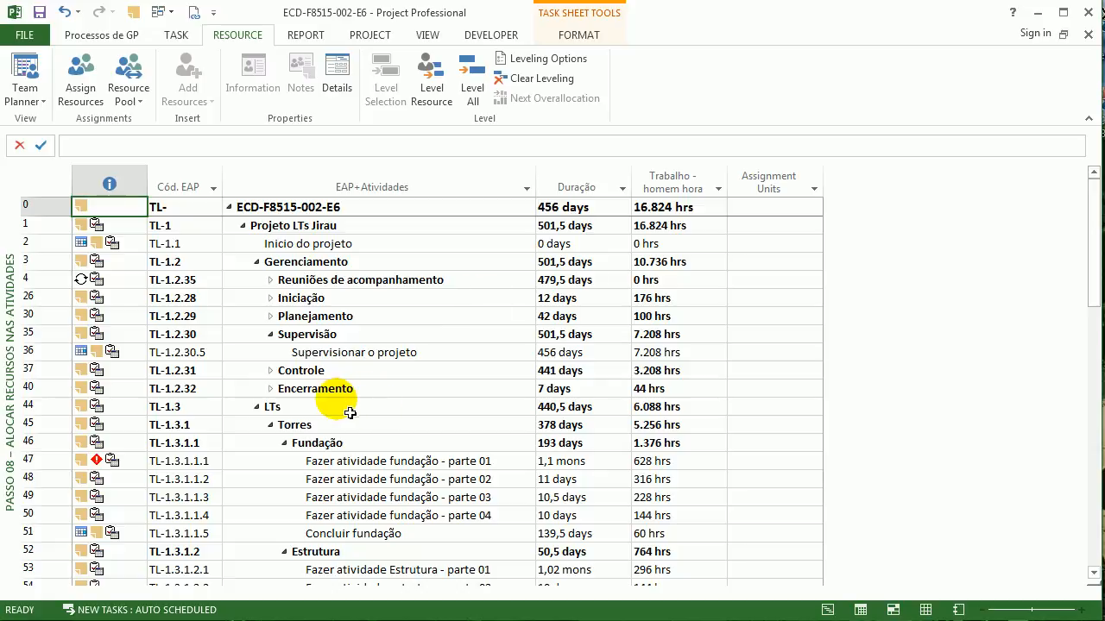
{"action": "left_click", "coordinate": [311, 352]}
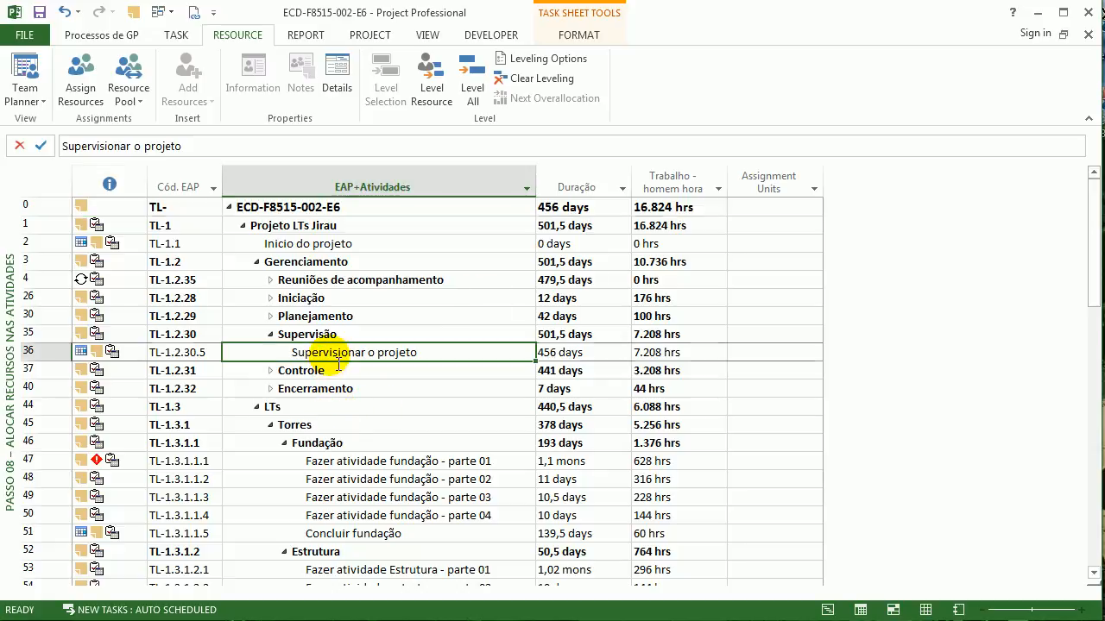
{"action": "left_click", "coordinate": [83, 88]}
{"action": "left_click", "coordinate": [455, 361]}
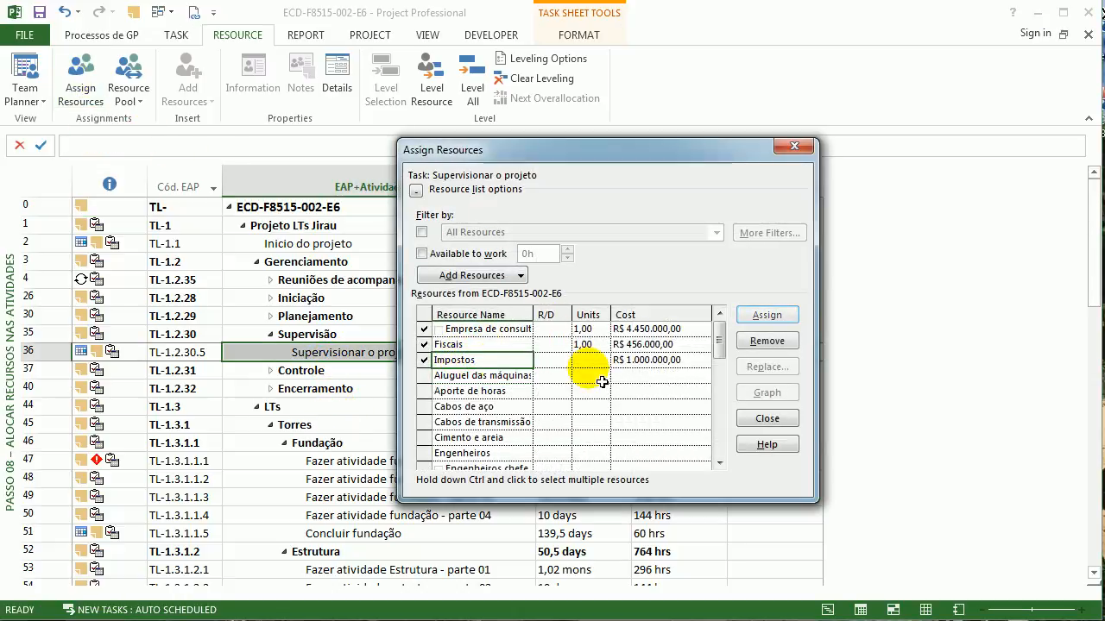
{"action": "left_click", "coordinate": [626, 363]}
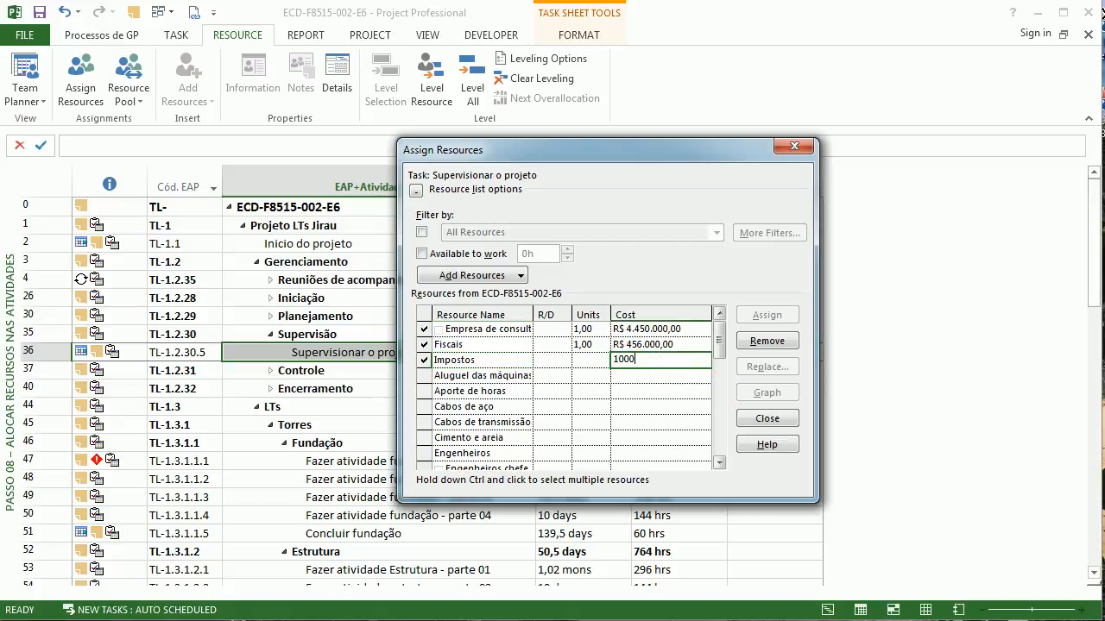
{"action": "key", "text": "Return"}
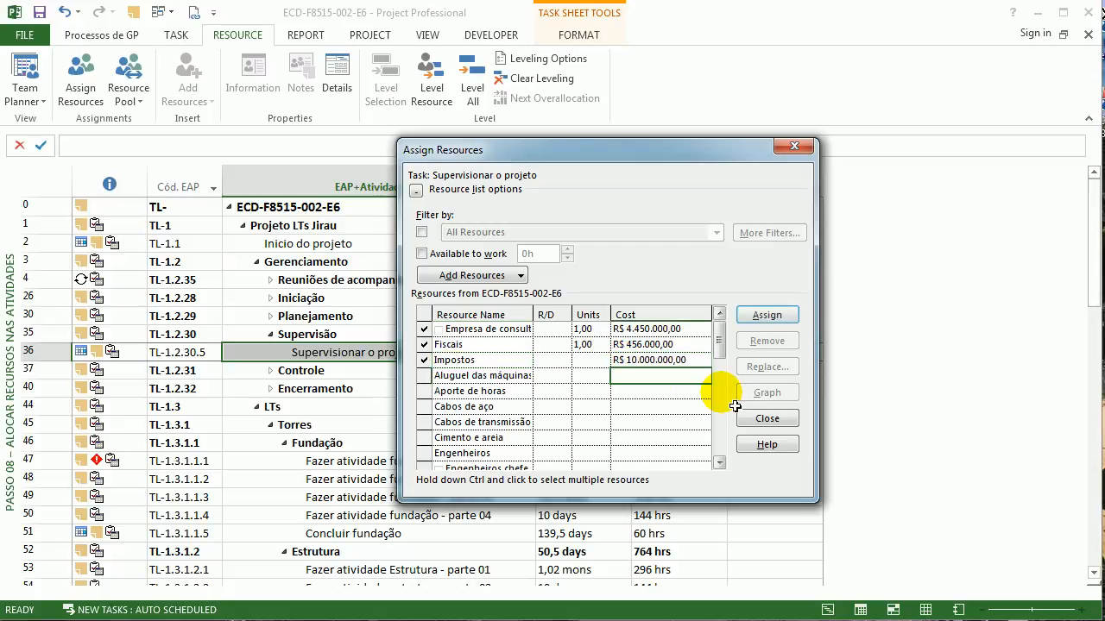
{"action": "left_click", "coordinate": [794, 146]}
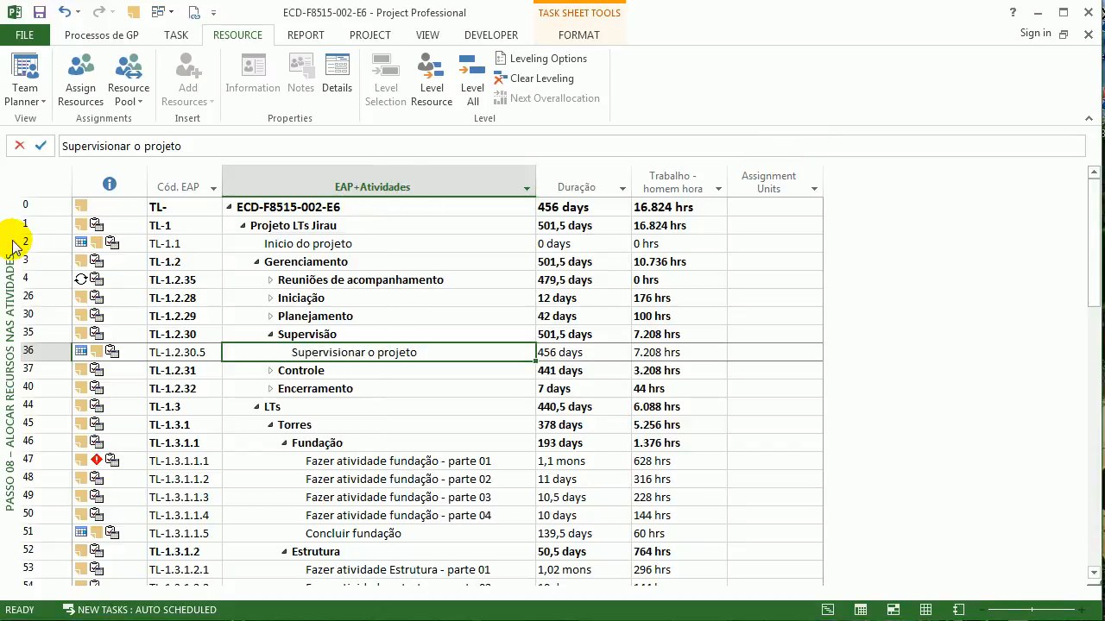
Step: Show the Passo 17 – Desembolso Financeiro view and examine the monthly costs of Supervisionar o projeto from Jul '15 onwards
{"action": "left_click", "coordinate": [26, 311]}
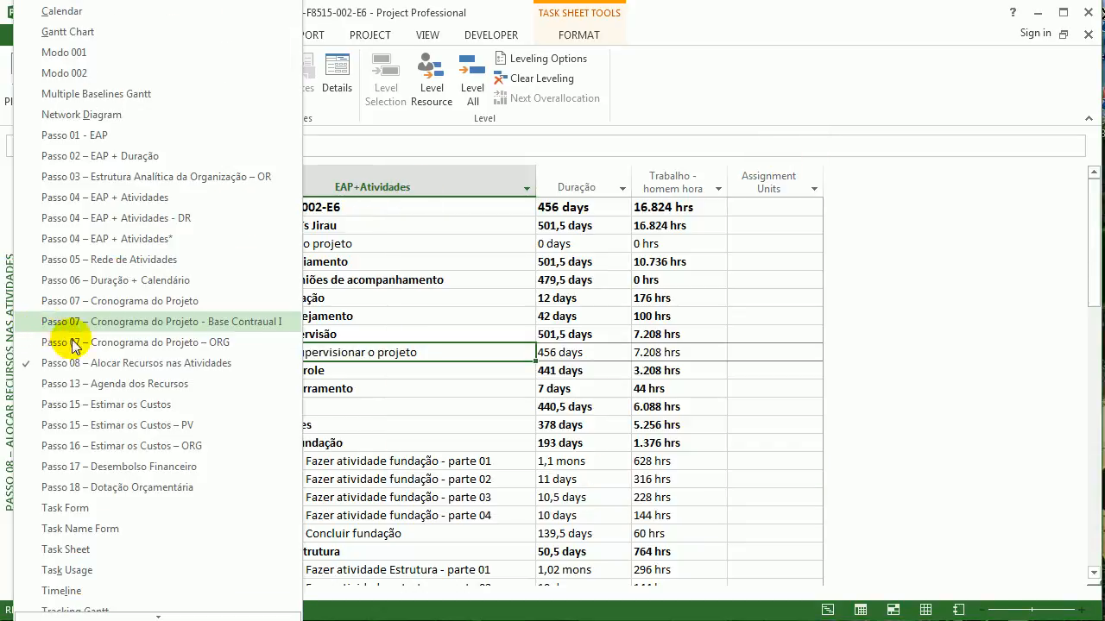
{"action": "left_click", "coordinate": [164, 486]}
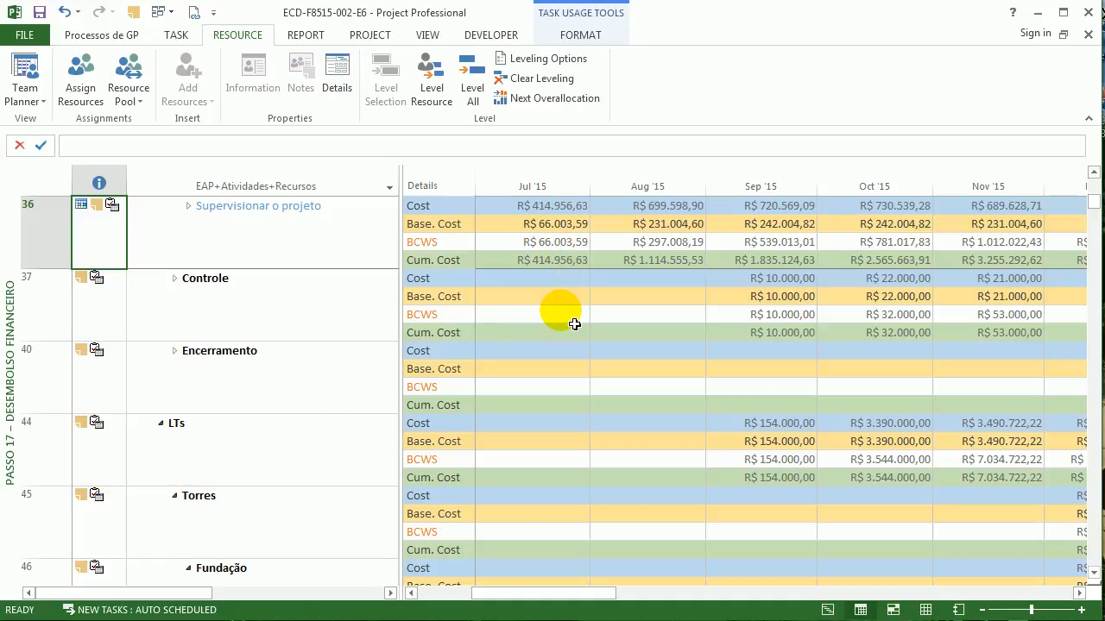
{"action": "left_click", "coordinate": [549, 212]}
{"action": "mouse_move", "coordinate": [560, 593]}
{"action": "left_mouse_down"}
{"action": "mouse_move", "coordinate": [532, 592]}
{"action": "mouse_move", "coordinate": [562, 596]}
{"action": "left_mouse_up"}
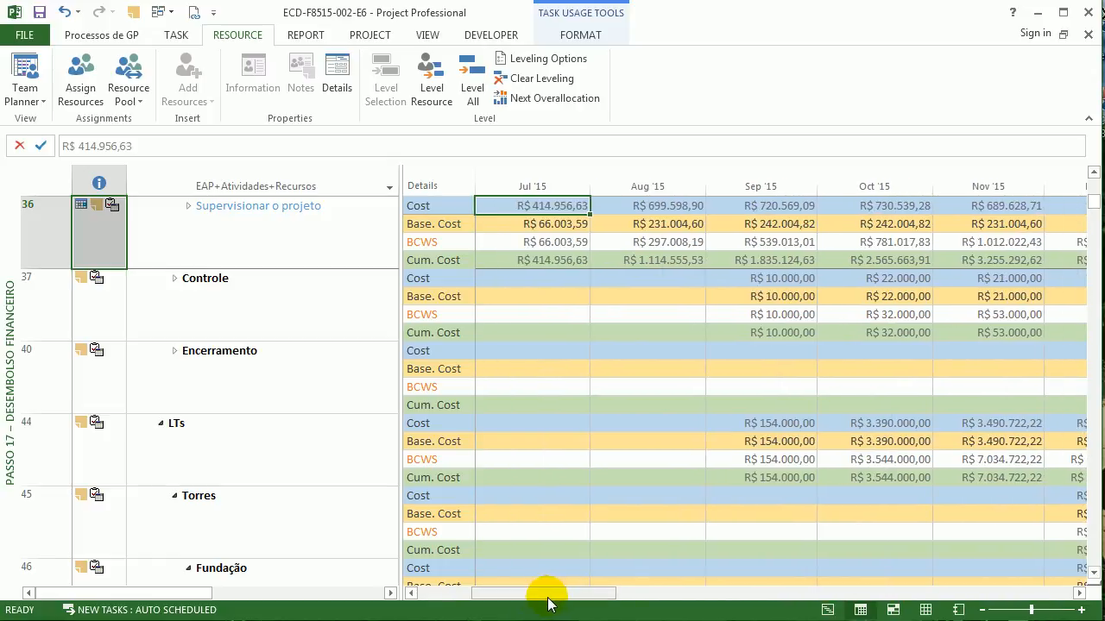
{"action": "left_click_drag", "start_coordinate": [531, 595], "coordinate": [523, 597]}
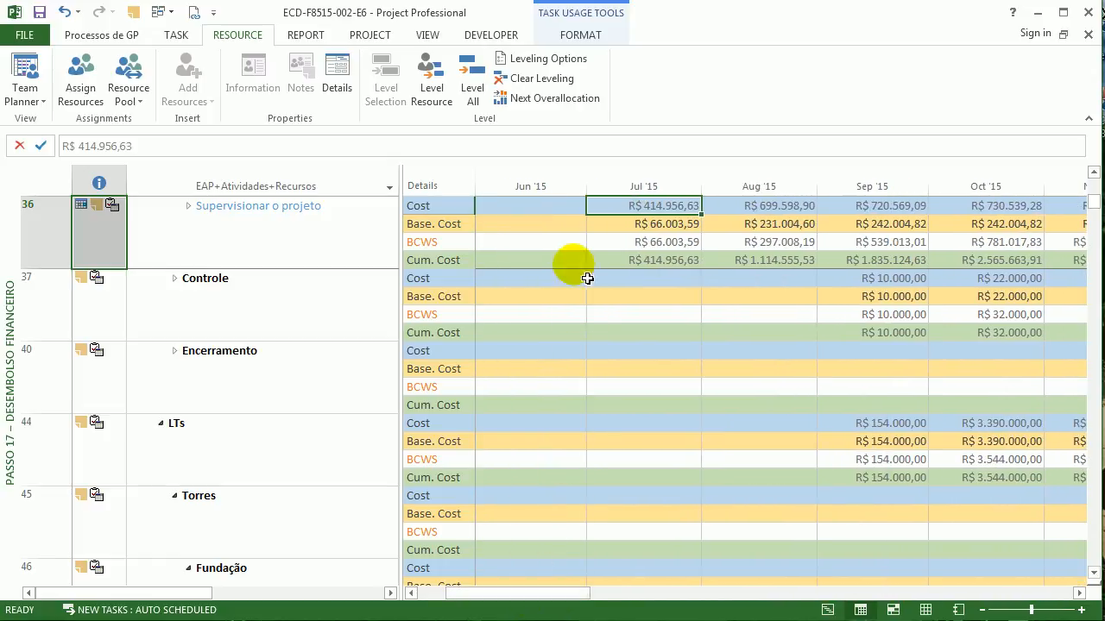
{"action": "left_click_drag", "start_coordinate": [647, 235], "coordinate": [997, 292]}
{"action": "left_click", "coordinate": [359, 326]}
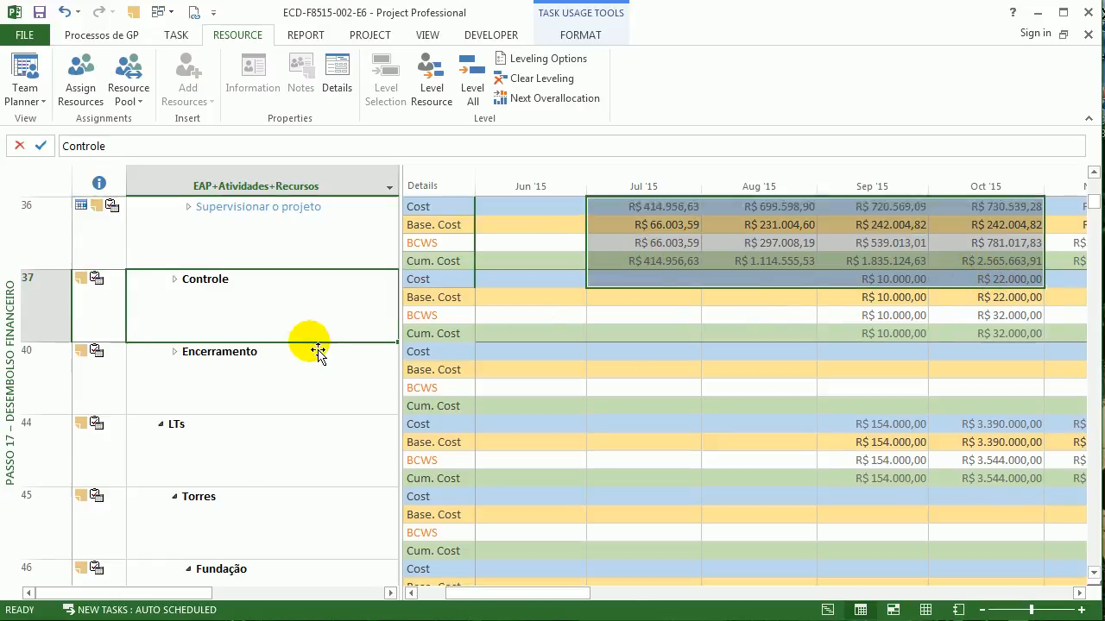
Step: Copy the ECD-F8515-002-E6 summary figures from Jul '15 to Apr '17 and paste them over the Excel table starting at cell B2
{"action": "scroll", "coordinate": [304, 348], "scroll_direction": "up", "scroll_amount": 10}
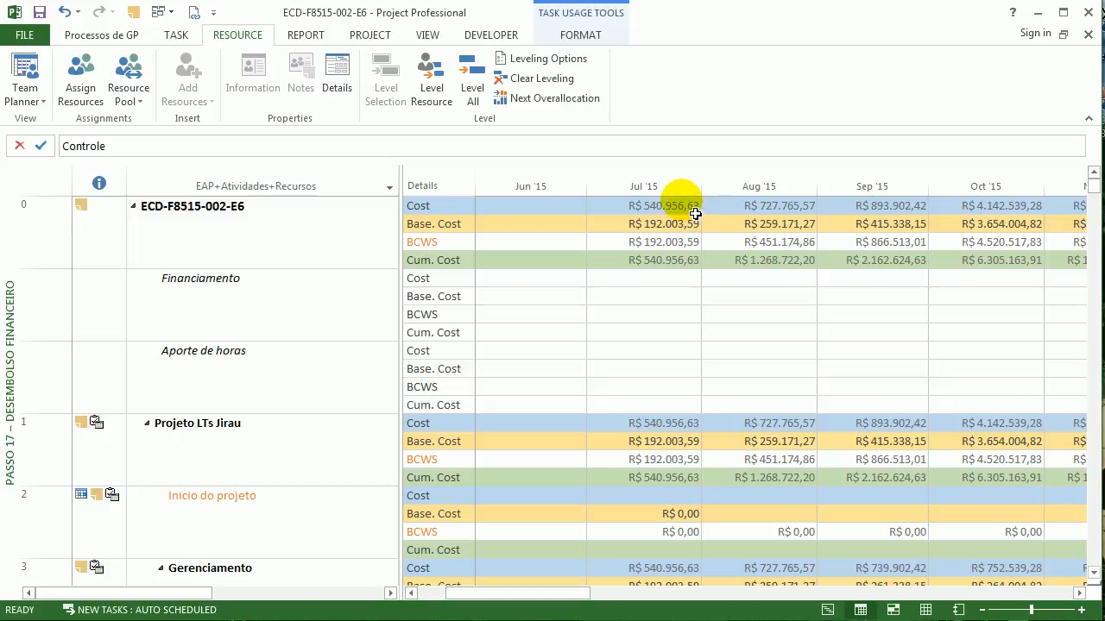
{"action": "left_click_drag", "start_coordinate": [695, 233], "coordinate": [914, 276]}
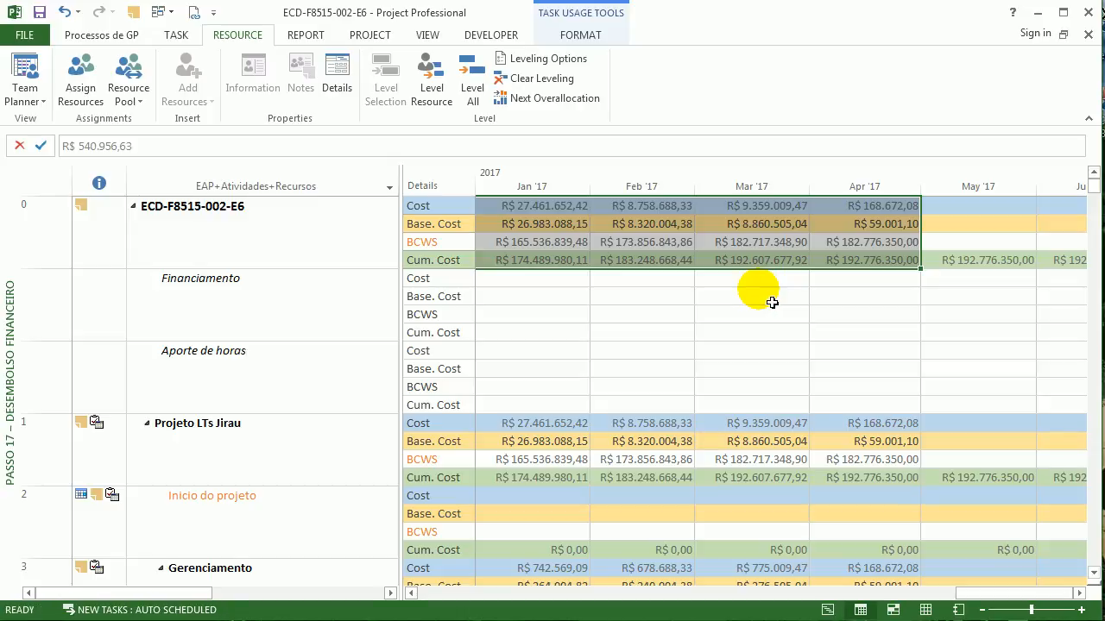
{"action": "key", "text": "alt+Tab"}
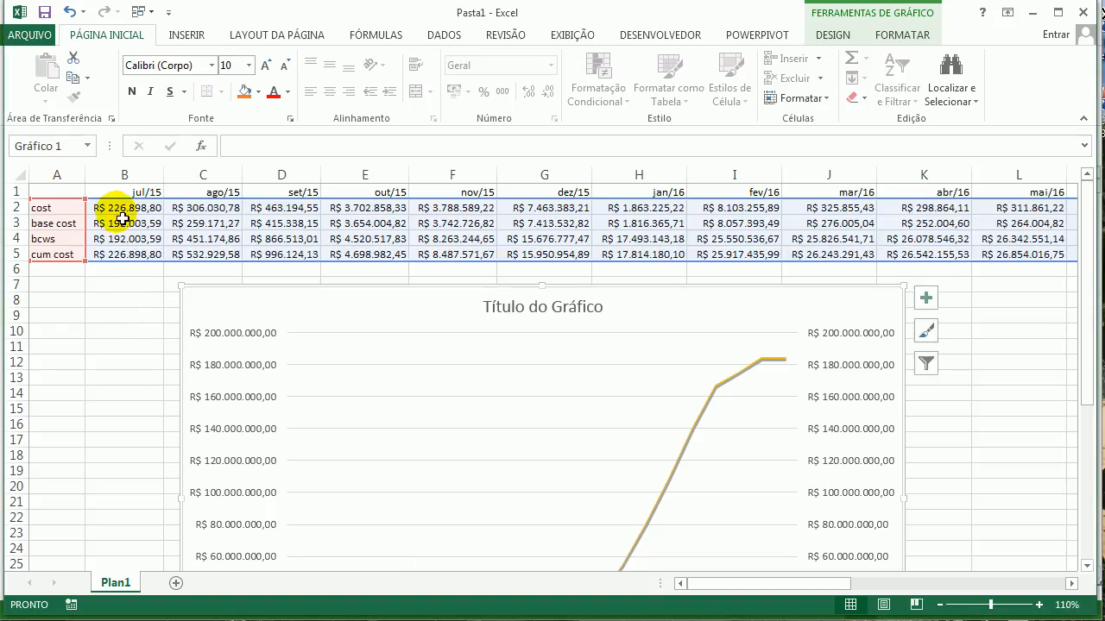
{"action": "left_click", "coordinate": [118, 212]}
{"action": "key", "text": "ctrl+v"}
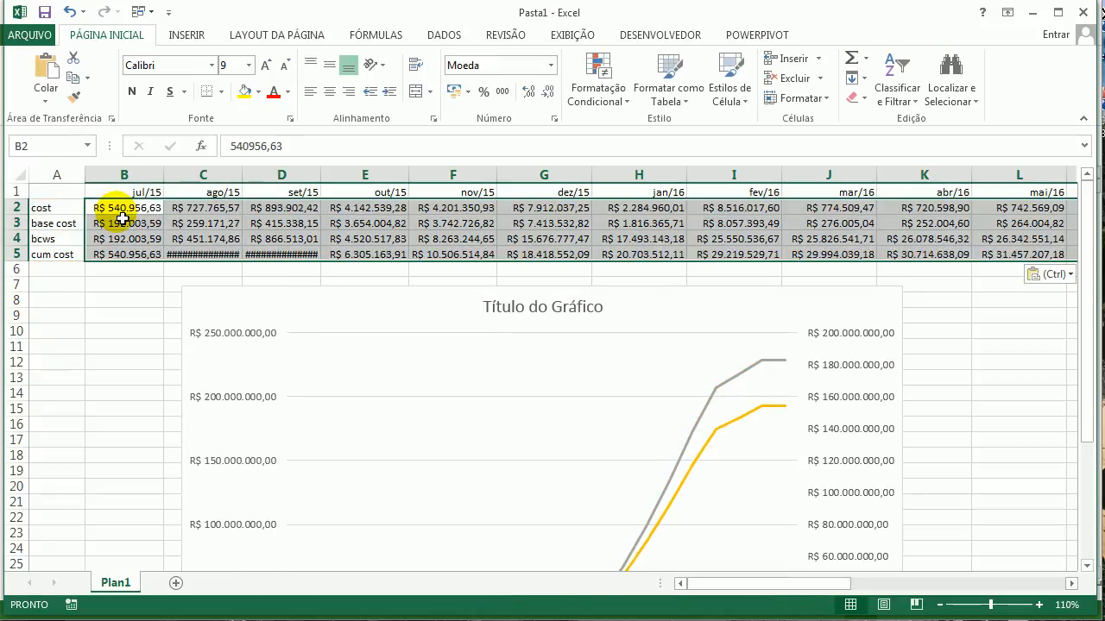
Step: Move the chart to the top of the sheet and plot the bcws series on the primary axis
{"action": "left_click_drag", "start_coordinate": [663, 323], "coordinate": [642, 219]}
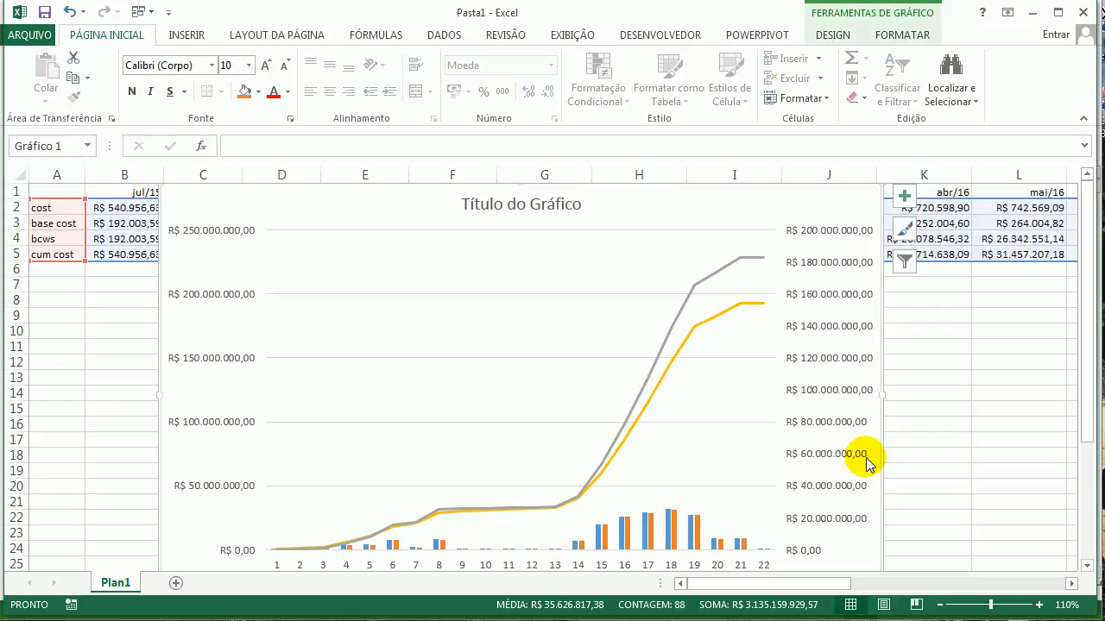
{"action": "left_click", "coordinate": [656, 358]}
{"action": "right_click", "coordinate": [658, 364]}
{"action": "left_click", "coordinate": [671, 416]}
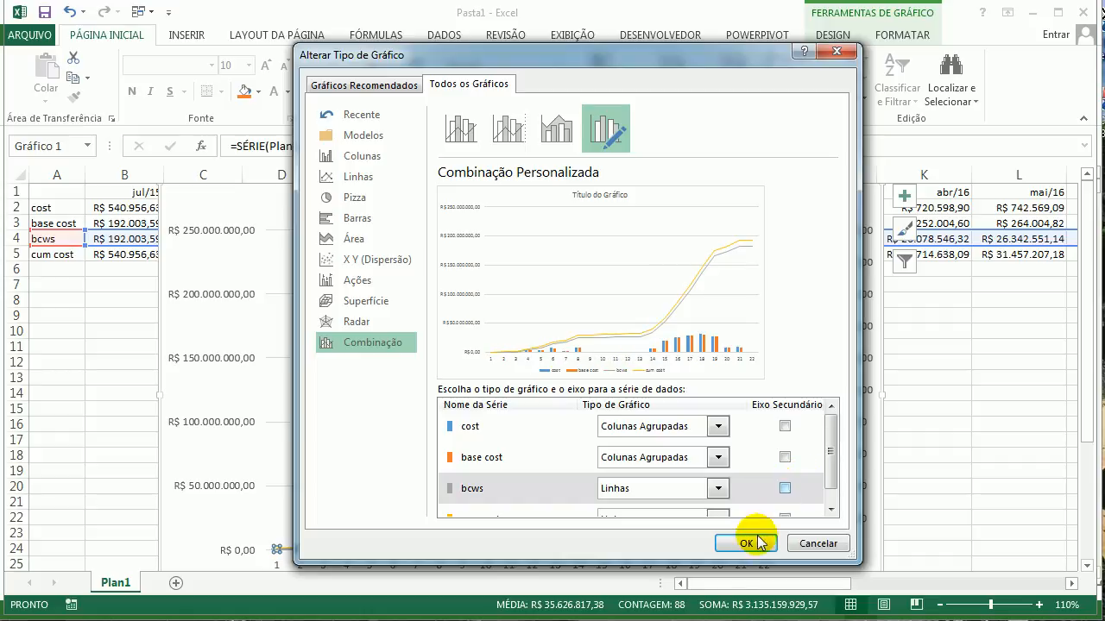
{"action": "left_click", "coordinate": [746, 543]}
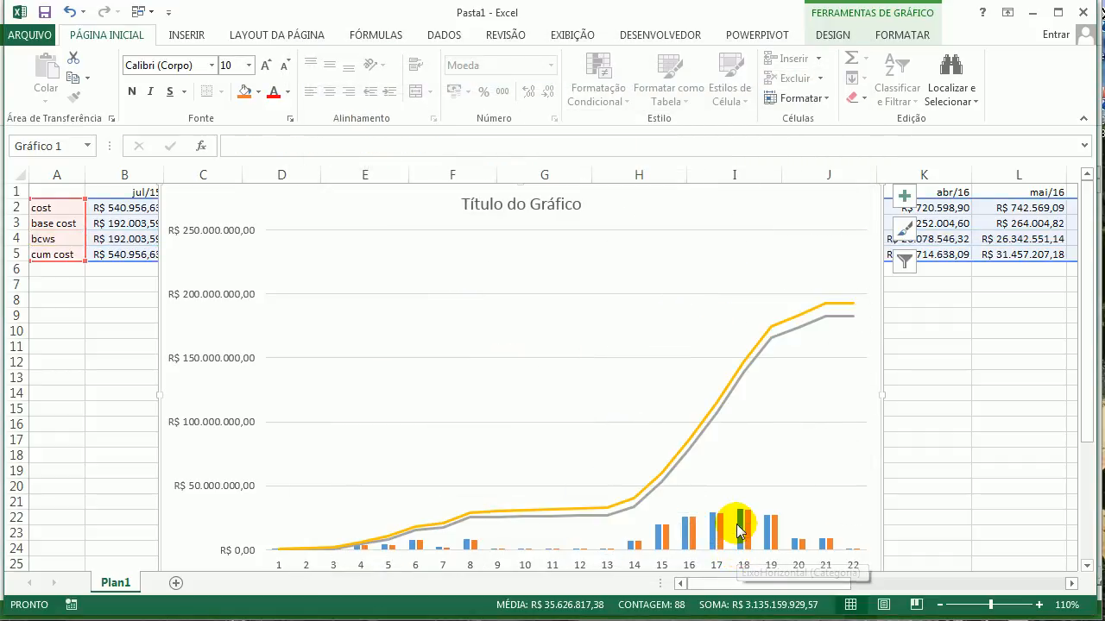
Step: Try to move the chart higher and examine the cost, base cost, bcws and cum cost series down to the legend
{"action": "left_click_drag", "start_coordinate": [368, 216], "coordinate": [365, 138]}
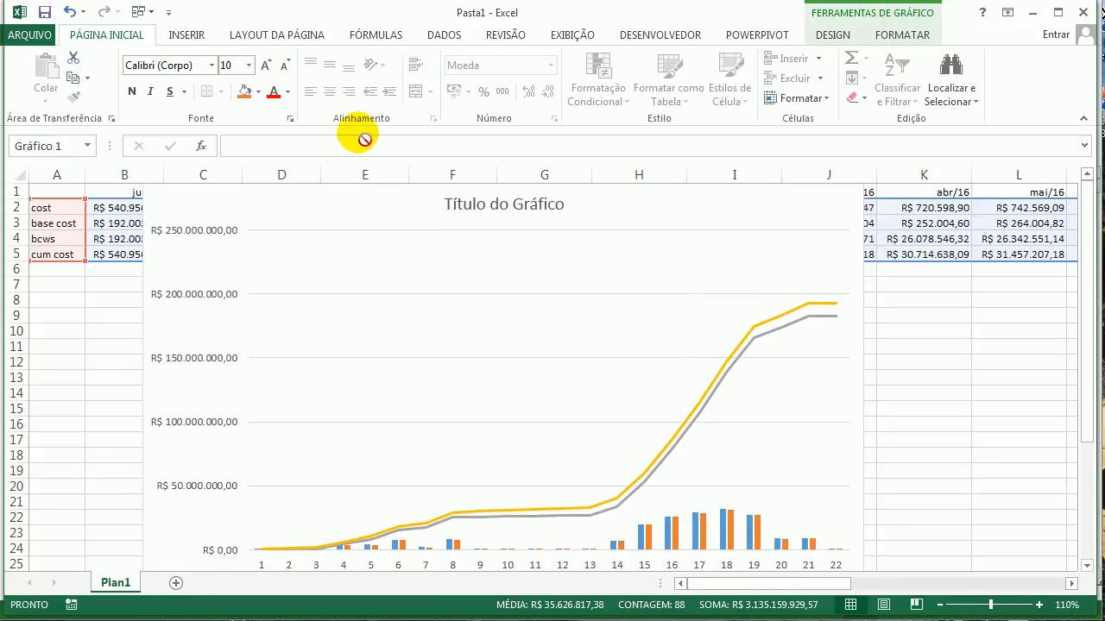
{"action": "scroll", "coordinate": [555, 304], "scroll_direction": "down", "scroll_amount": 1}
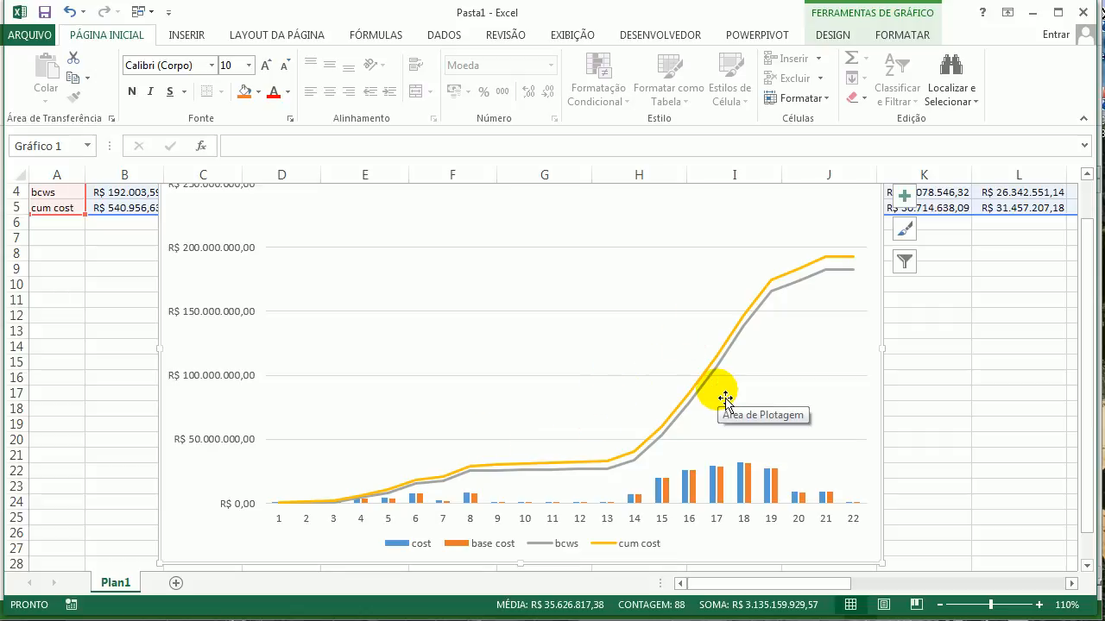
{"action": "mouse_move", "coordinate": [738, 484]}
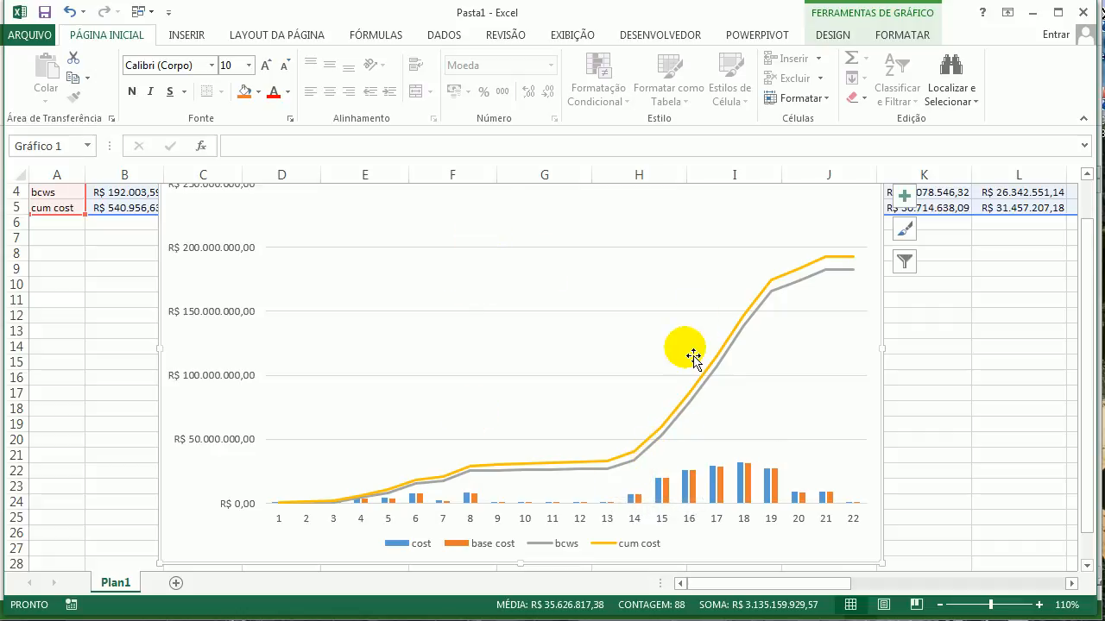
{"action": "left_click", "coordinate": [760, 390]}
{"action": "left_click_drag", "start_coordinate": [622, 370], "coordinate": [329, 306]}
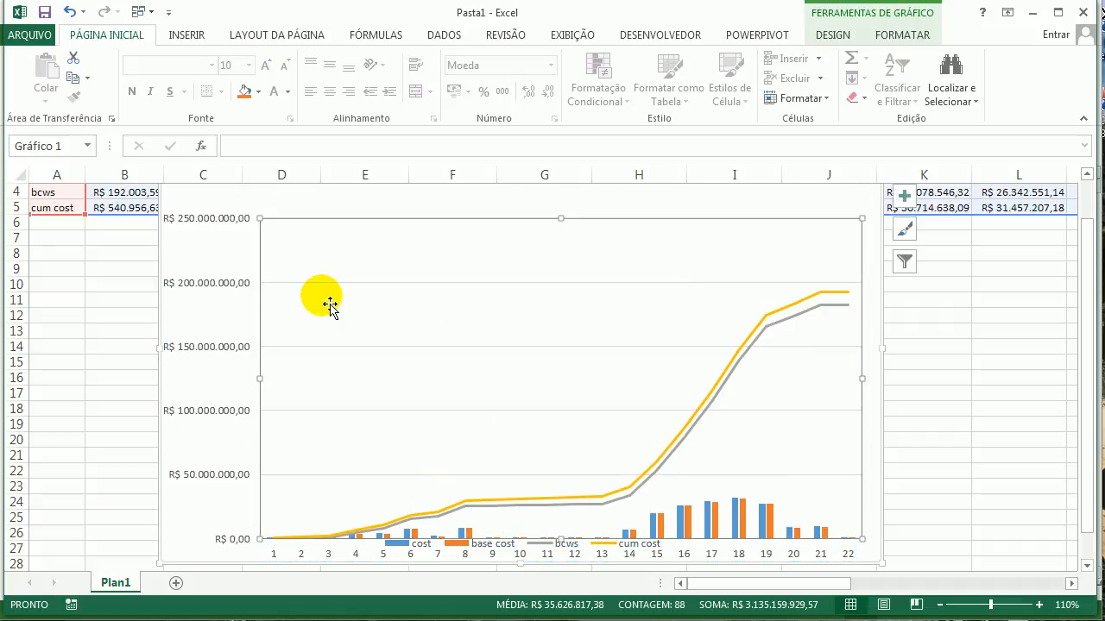
{"action": "left_click", "coordinate": [69, 12]}
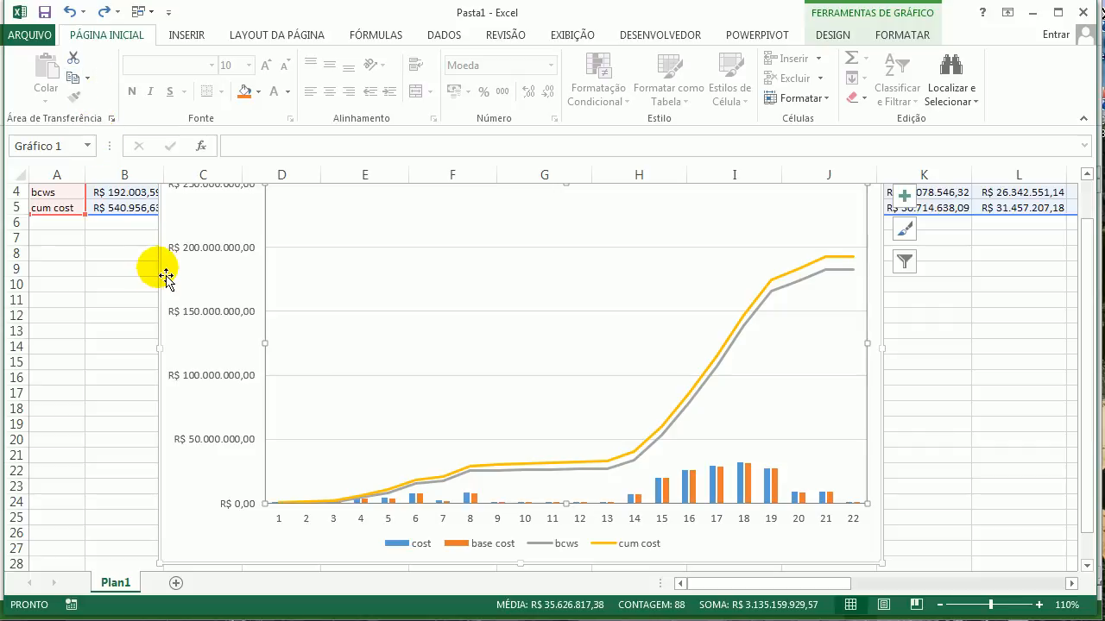
Step: Move the chart down clear of the table and autofit all column widths so the cum cost values fit
{"action": "left_click_drag", "start_coordinate": [168, 242], "coordinate": [166, 414]}
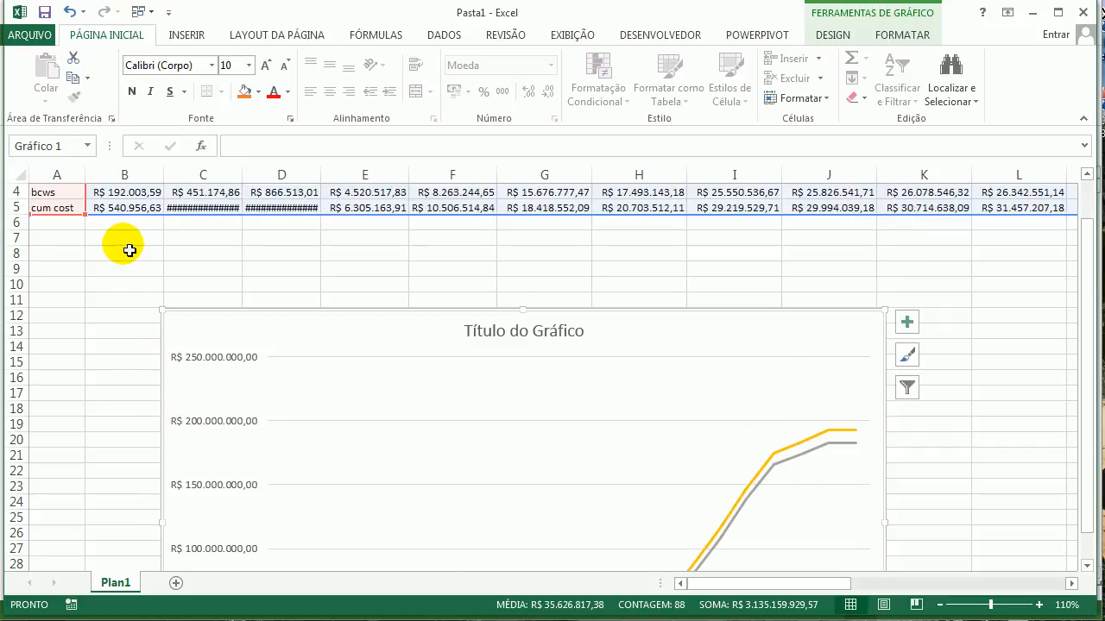
{"action": "left_click", "coordinate": [108, 207]}
{"action": "left_click", "coordinate": [21, 175]}
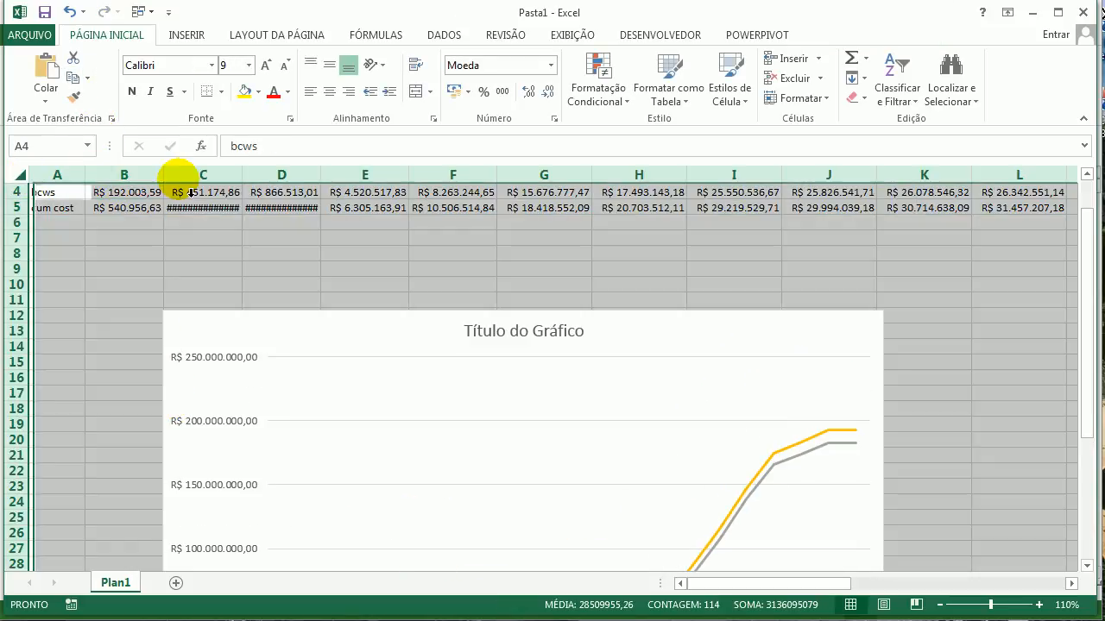
{"action": "double_click", "coordinate": [164, 175]}
{"action": "left_click", "coordinate": [211, 222]}
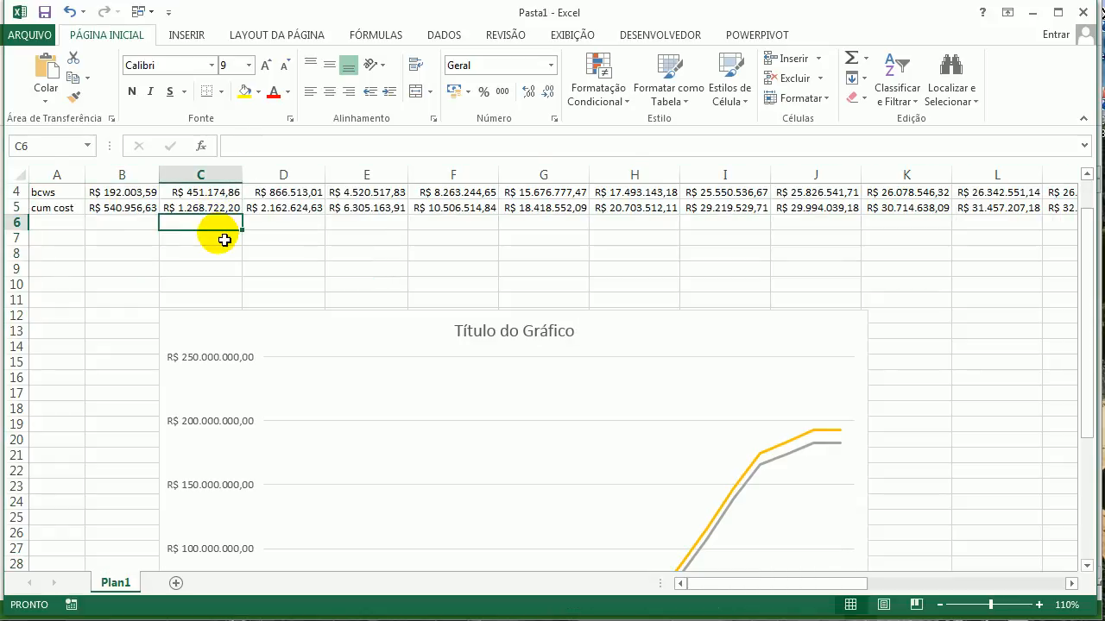
Step: Fill the bcws and cum cost values in B4:W5 with yellow
{"action": "left_click_drag", "start_coordinate": [207, 192], "coordinate": [208, 223]}
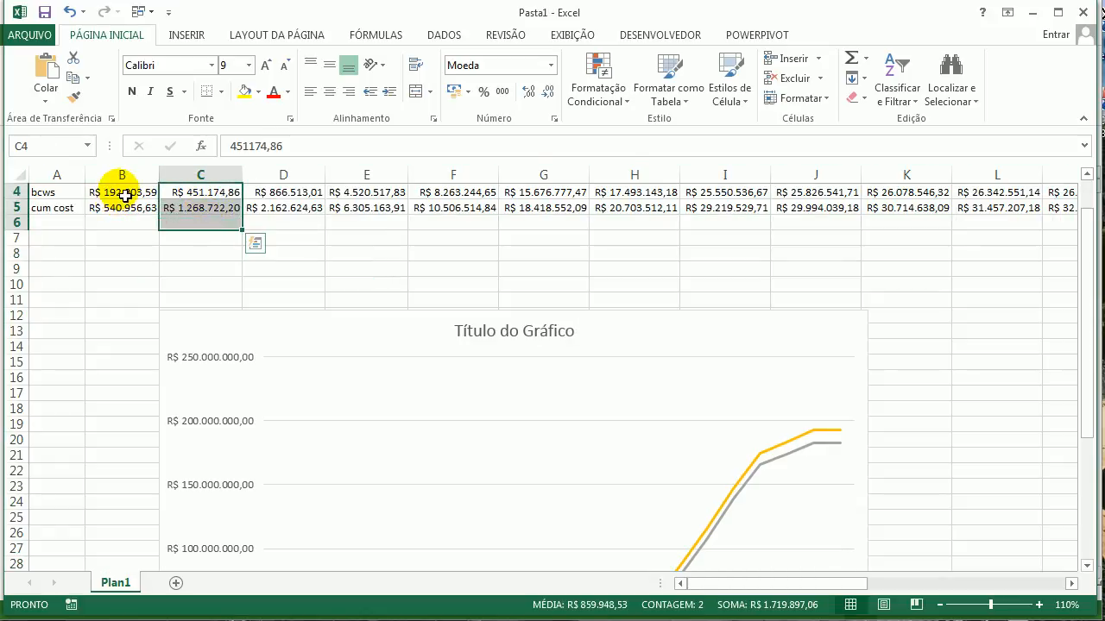
{"action": "left_click_drag", "start_coordinate": [125, 195], "coordinate": [1051, 215]}
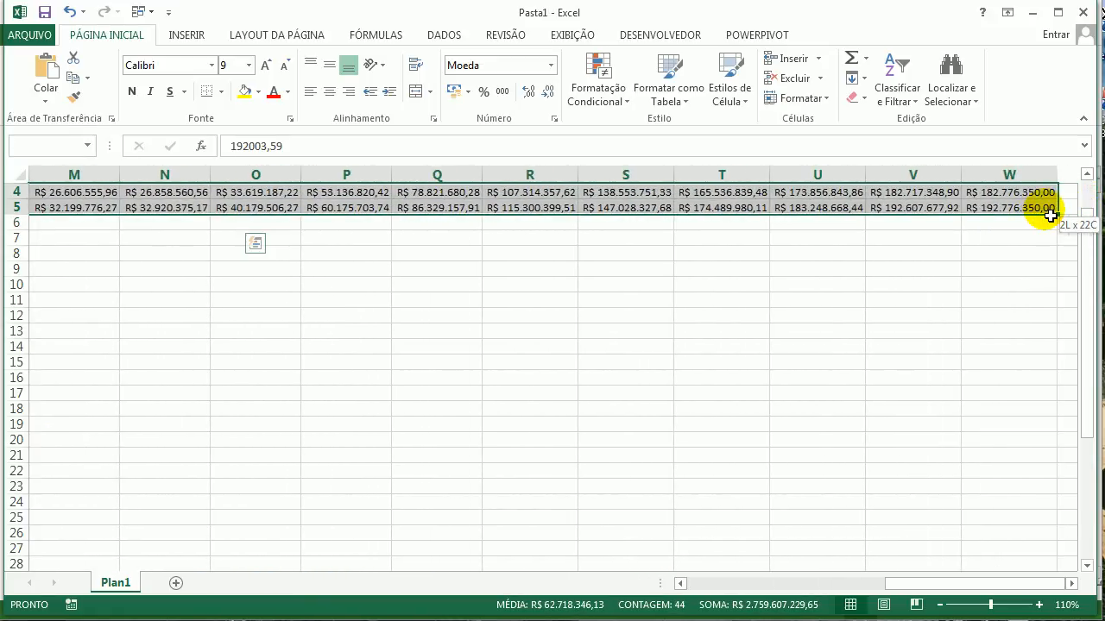
{"action": "left_click", "coordinate": [245, 91]}
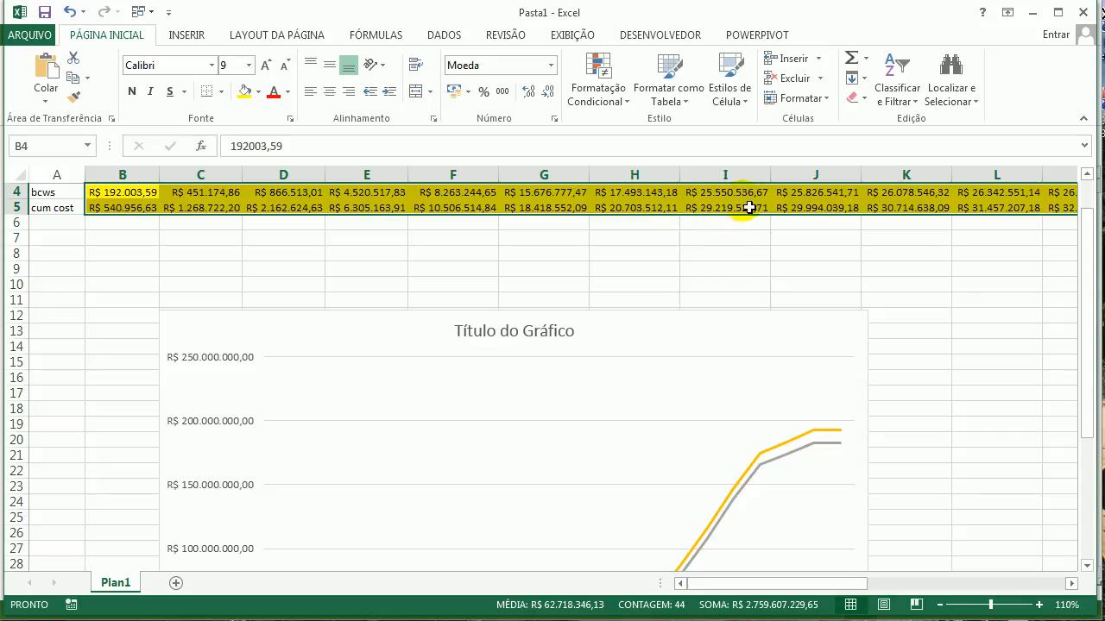
Step: Move the chart back up over the table and examine its monthly cost columns and the bcws and cum cost curves
{"action": "scroll", "coordinate": [848, 281], "scroll_direction": "down", "scroll_amount": 3}
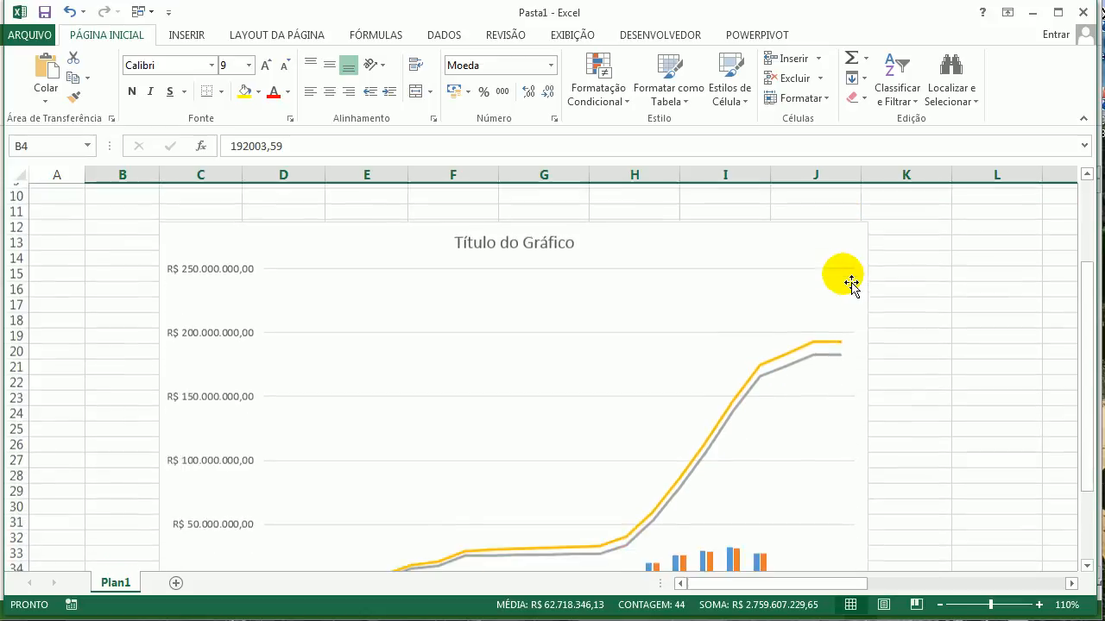
{"action": "scroll", "coordinate": [851, 284], "scroll_direction": "down", "scroll_amount": 2}
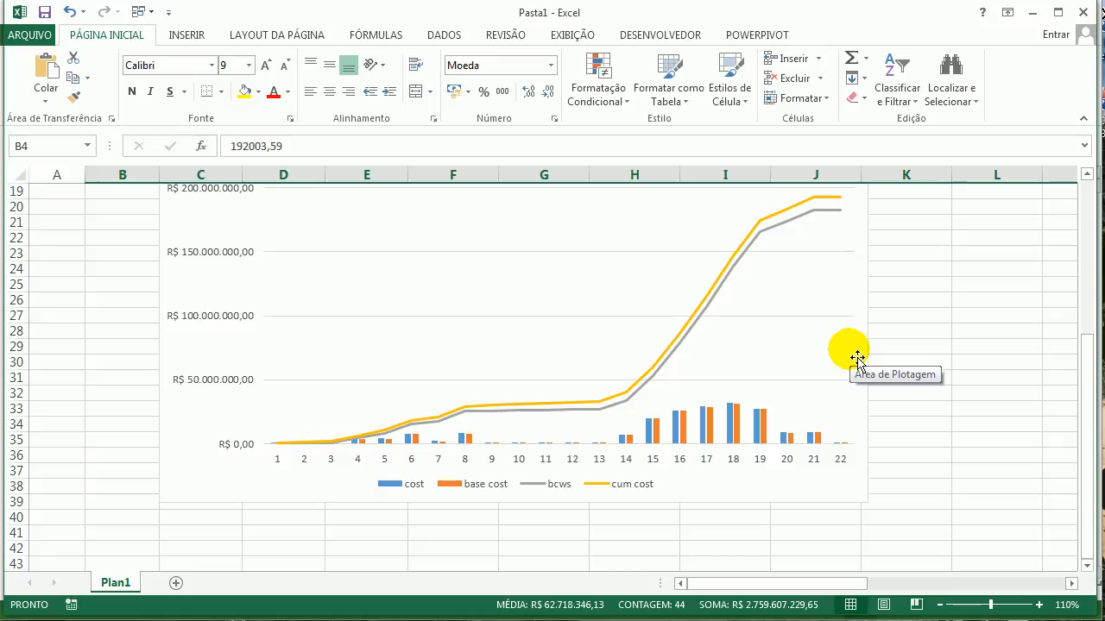
{"action": "left_click", "coordinate": [865, 317]}
{"action": "scroll", "coordinate": [866, 320], "scroll_direction": "up", "scroll_amount": 4}
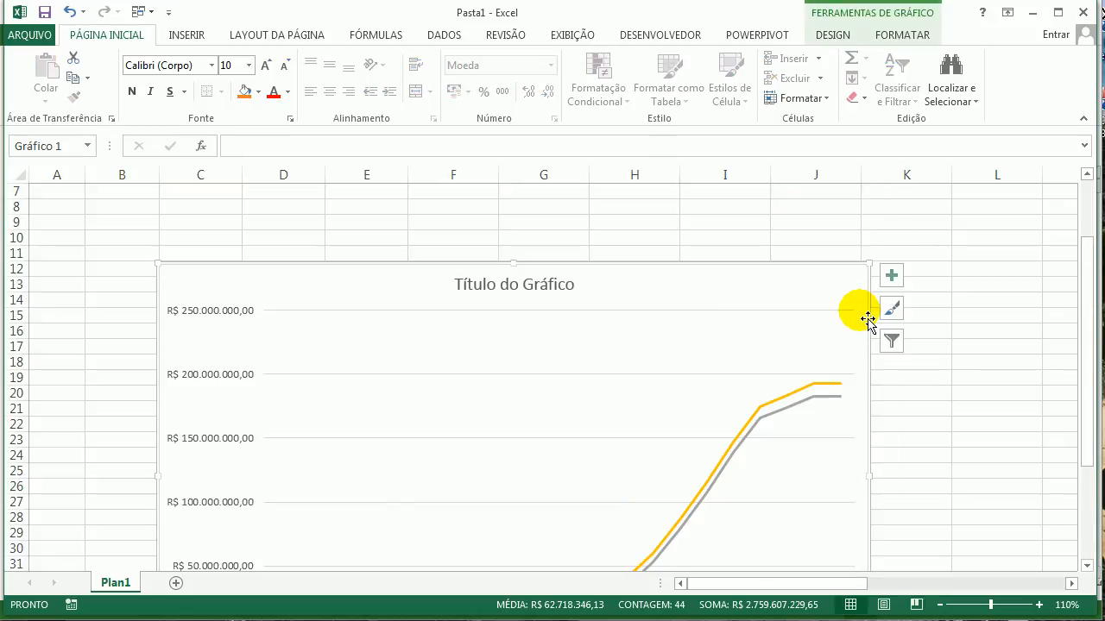
{"action": "left_click_drag", "start_coordinate": [866, 320], "coordinate": [844, 247]}
{"action": "scroll", "coordinate": [847, 362], "scroll_direction": "up", "scroll_amount": 2}
{"action": "scroll", "coordinate": [806, 357], "scroll_direction": "down", "scroll_amount": 1}
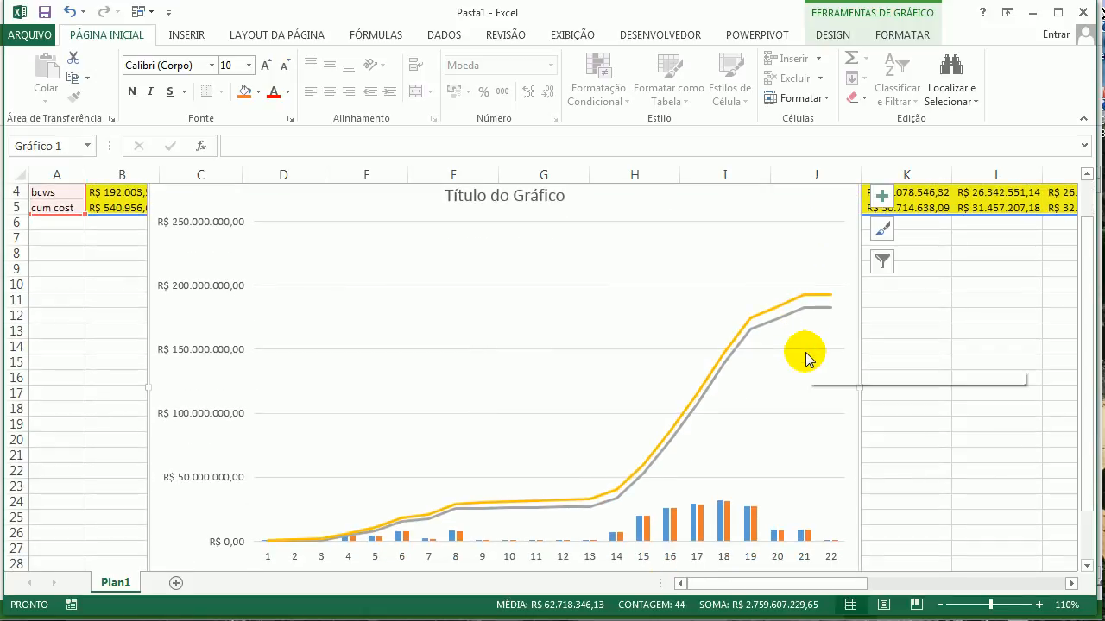
{"action": "scroll", "coordinate": [742, 382], "scroll_direction": "down", "scroll_amount": 1}
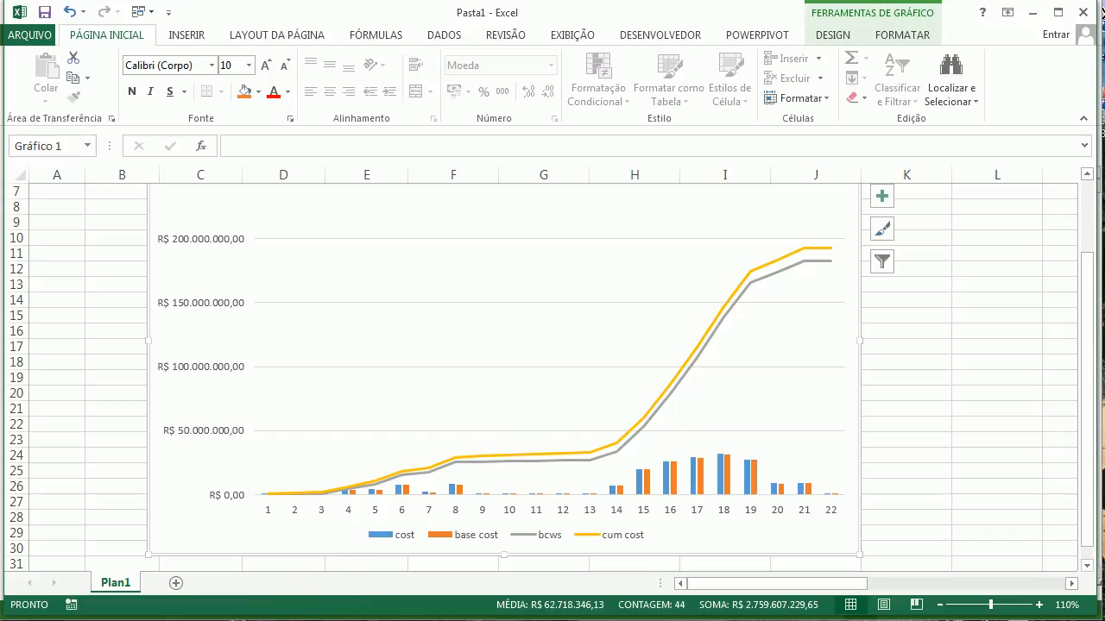
Step: Switch to the ECD-F8515-002-E6 project in Project and show the Passo 18 – Dotação Orçamentária view
{"action": "mouse_move", "coordinate": [379, 618]}
{"action": "left_click", "coordinate": [284, 548]}
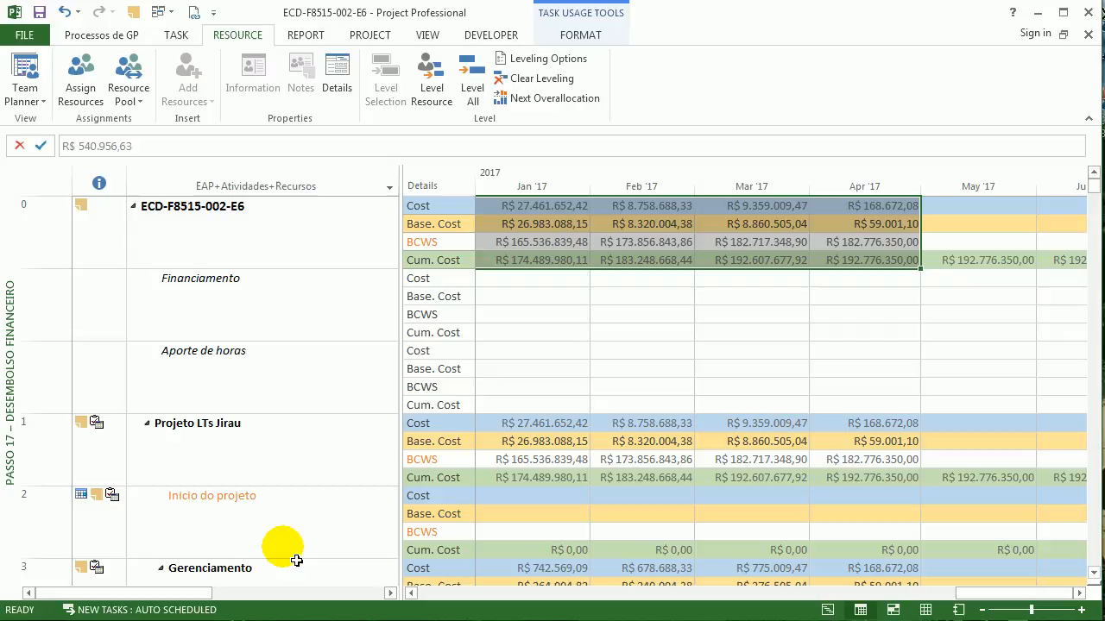
{"action": "left_click", "coordinate": [250, 401]}
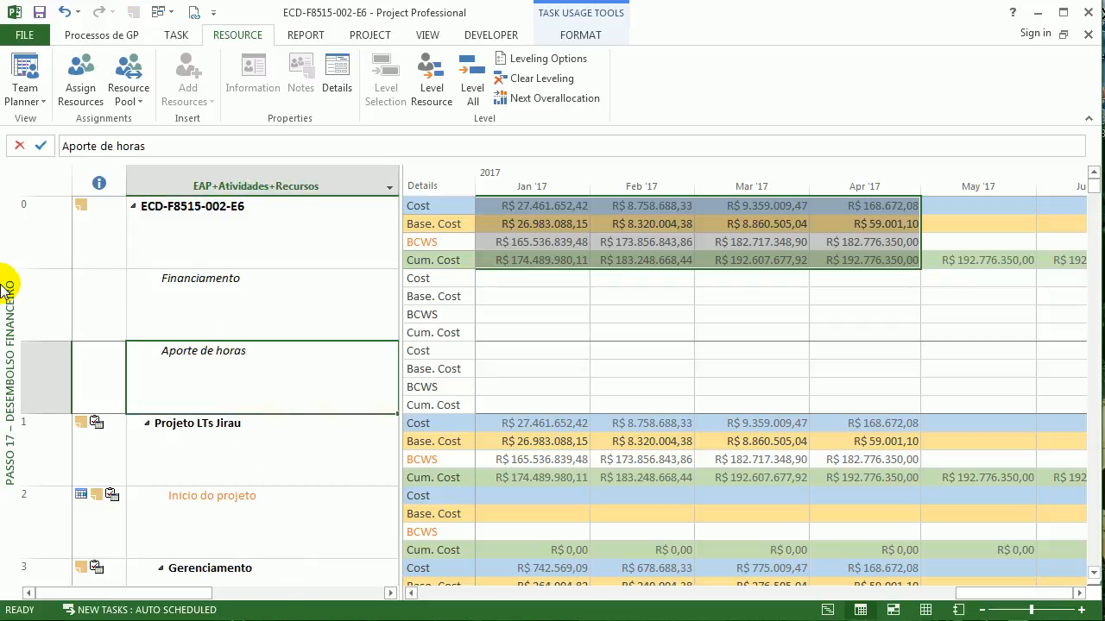
{"action": "right_click", "coordinate": [6, 288]}
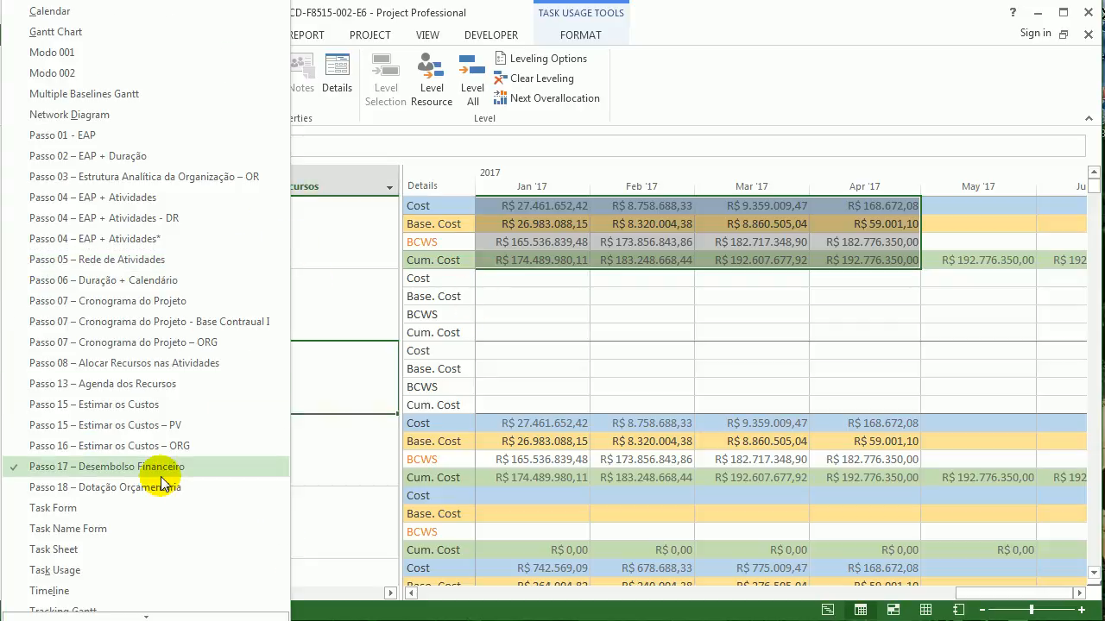
{"action": "left_click", "coordinate": [161, 488]}
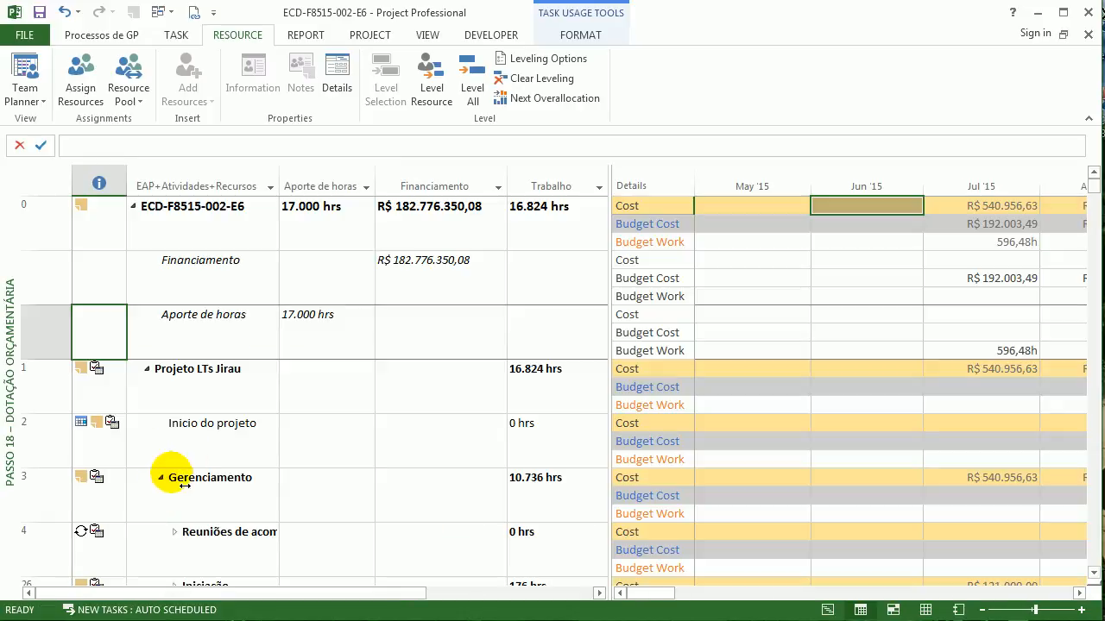
Step: Examine the Financiamento and Aporte de horas budget resources and their totals on the ECD-F8515-002-E6 summary task
{"action": "left_click", "coordinate": [247, 296]}
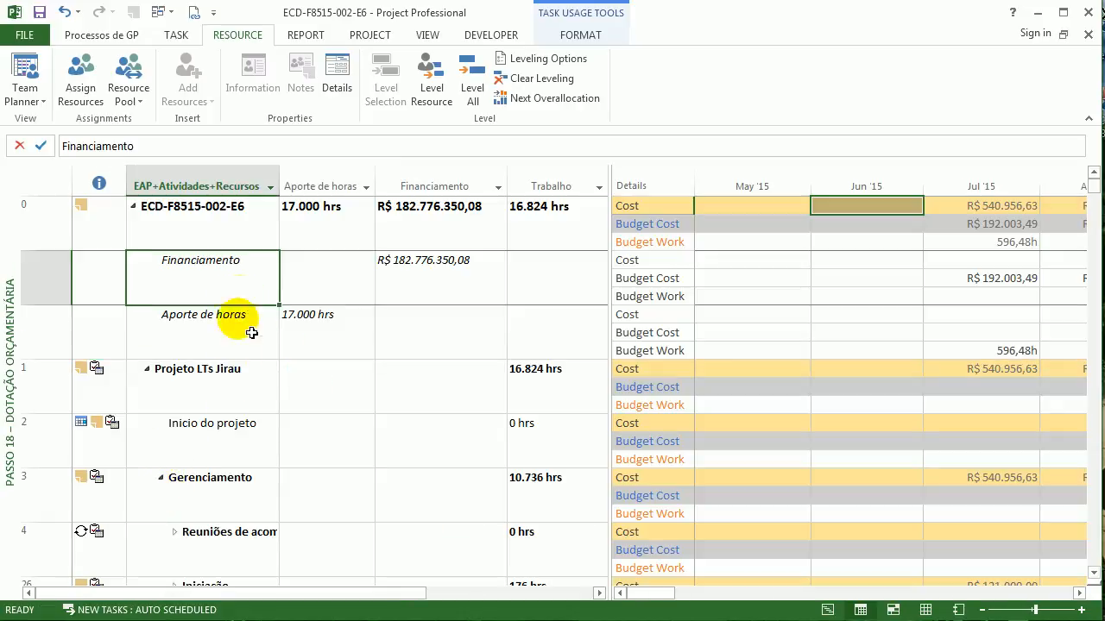
{"action": "left_click", "coordinate": [247, 242]}
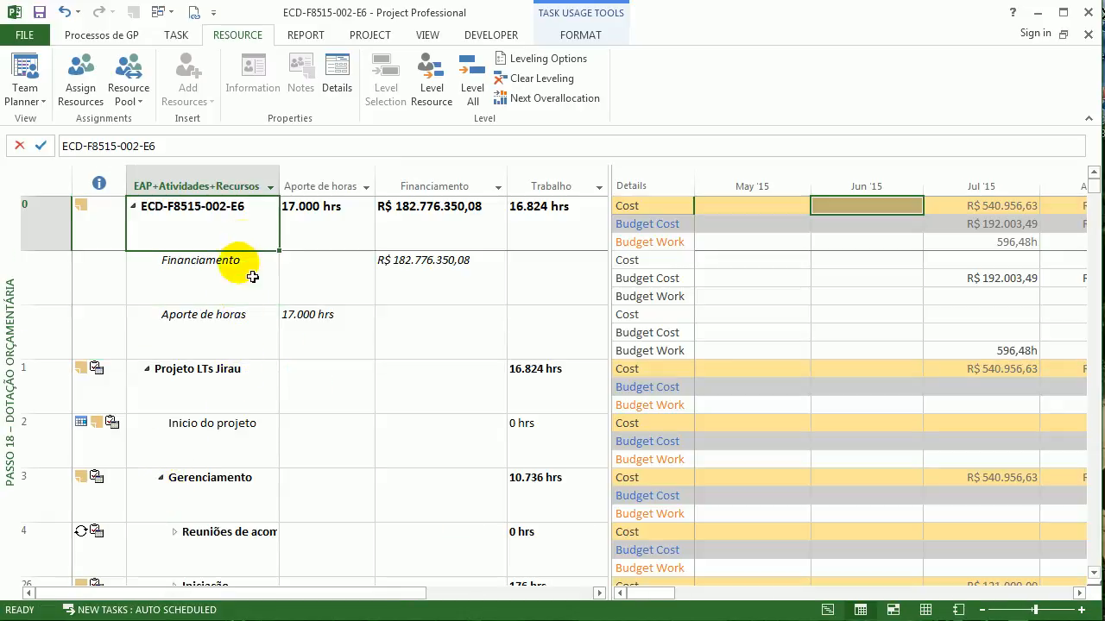
{"action": "left_click", "coordinate": [242, 319]}
{"action": "left_click", "coordinate": [253, 239]}
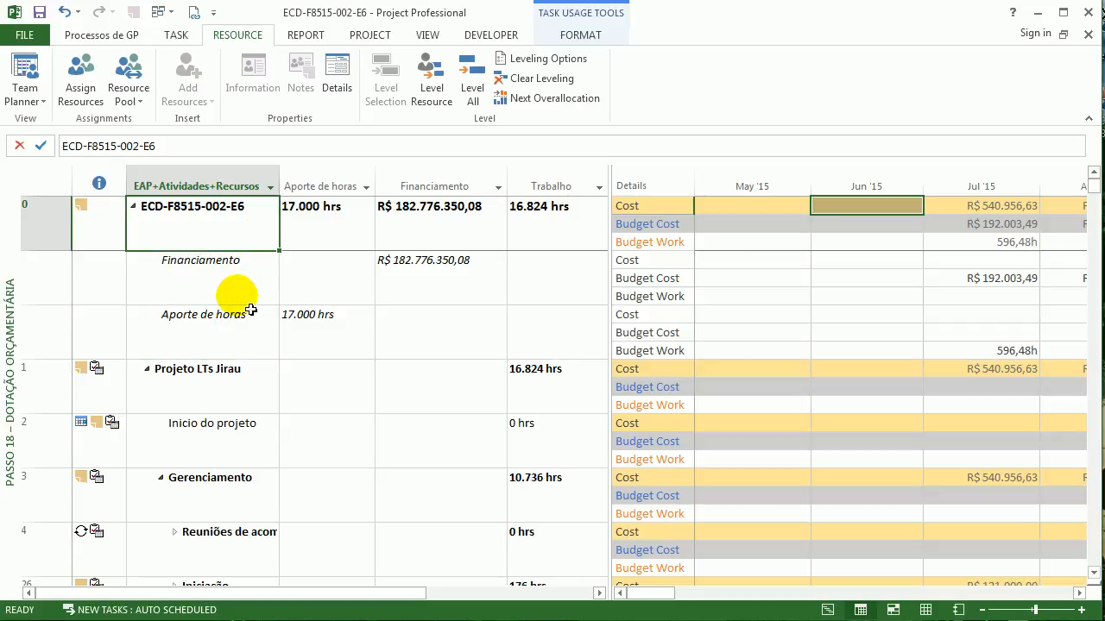
{"action": "left_click", "coordinate": [423, 284]}
{"action": "left_click", "coordinate": [432, 209]}
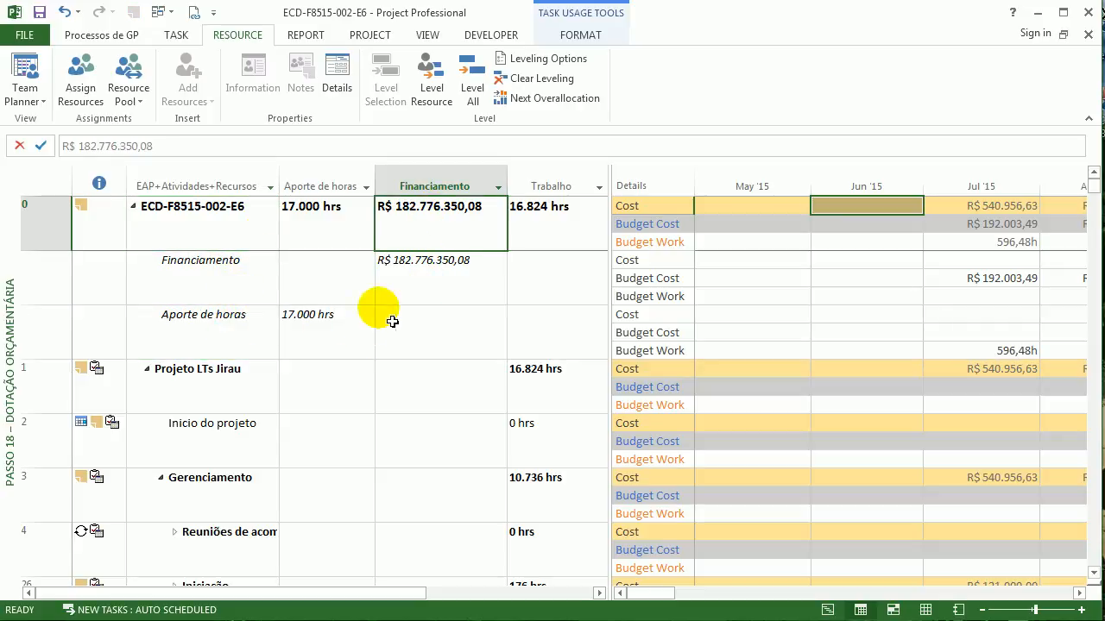
{"action": "left_click", "coordinate": [370, 339]}
{"action": "left_click", "coordinate": [367, 233]}
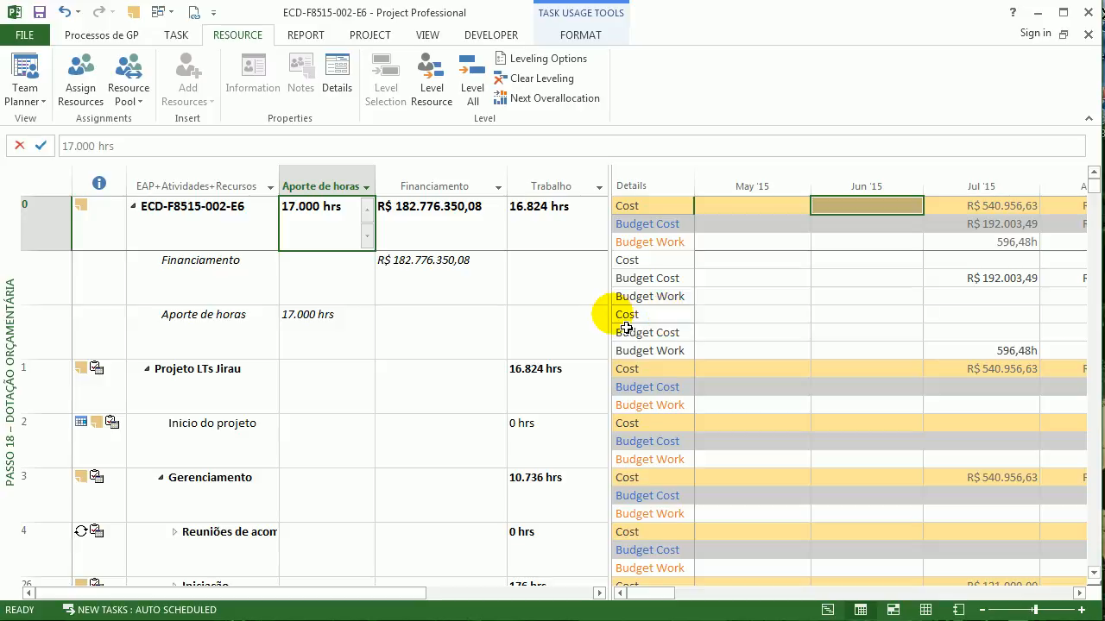
Step: Widen the monthly grid and compare the Jul '15 Budget Cost of the project summary with that of the Financiamento resource
{"action": "left_click_drag", "start_coordinate": [625, 328], "coordinate": [154, 292]}
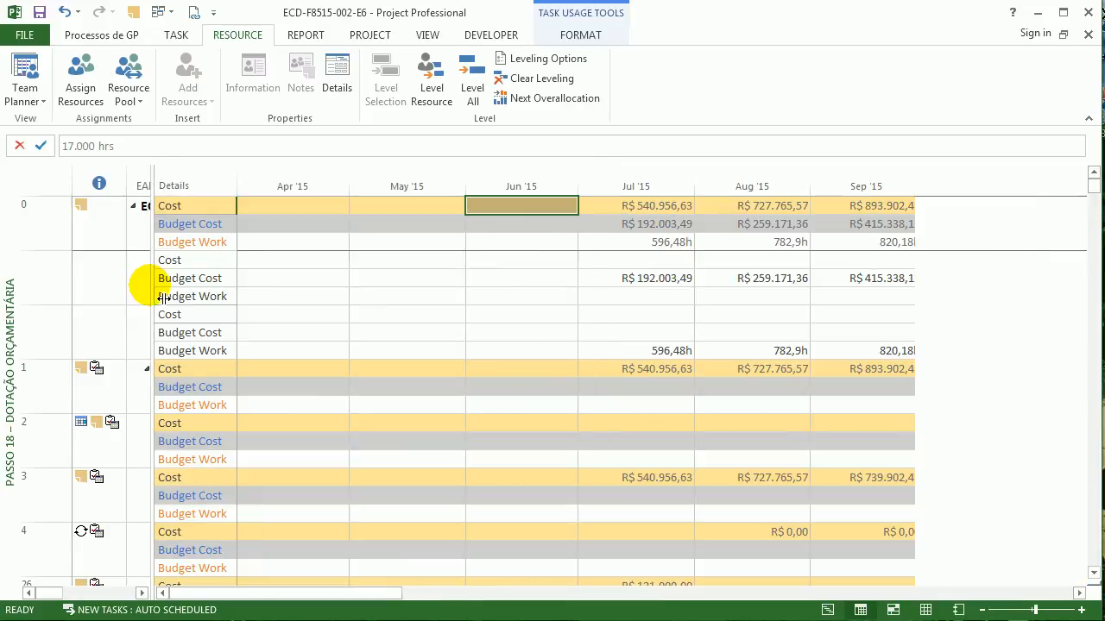
{"action": "left_click", "coordinate": [453, 319]}
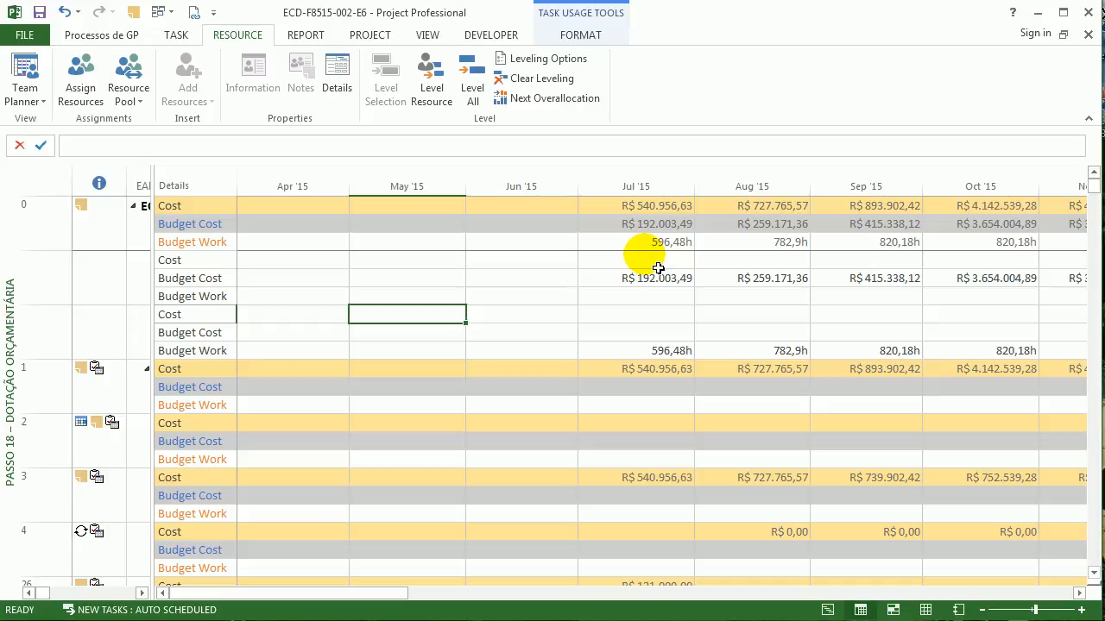
{"action": "left_click_drag", "start_coordinate": [302, 596], "coordinate": [352, 599]}
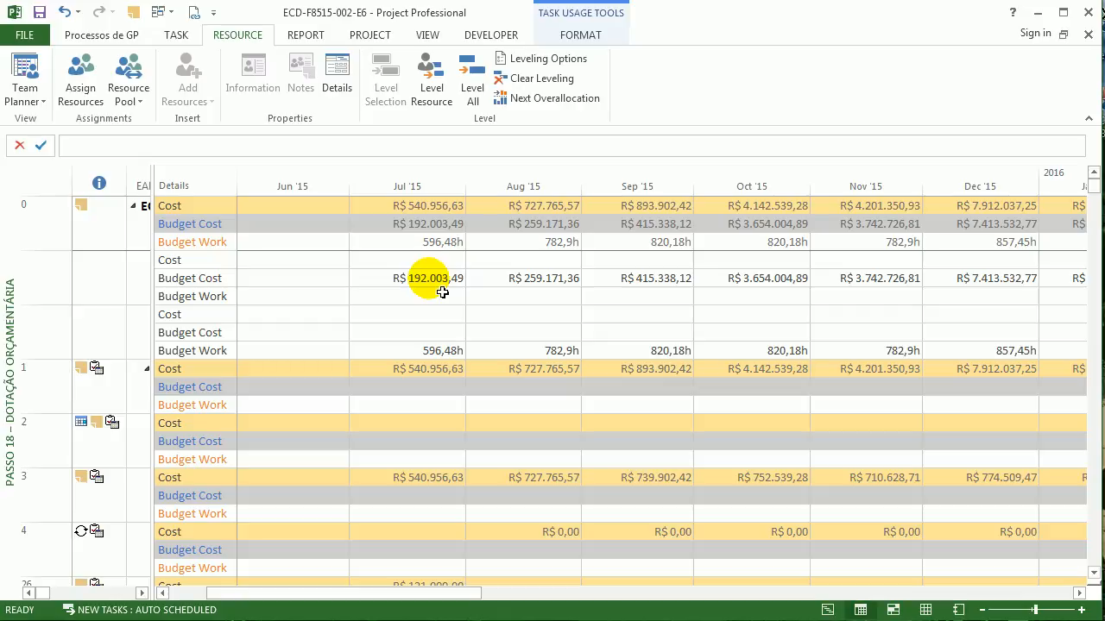
{"action": "left_click", "coordinate": [424, 226]}
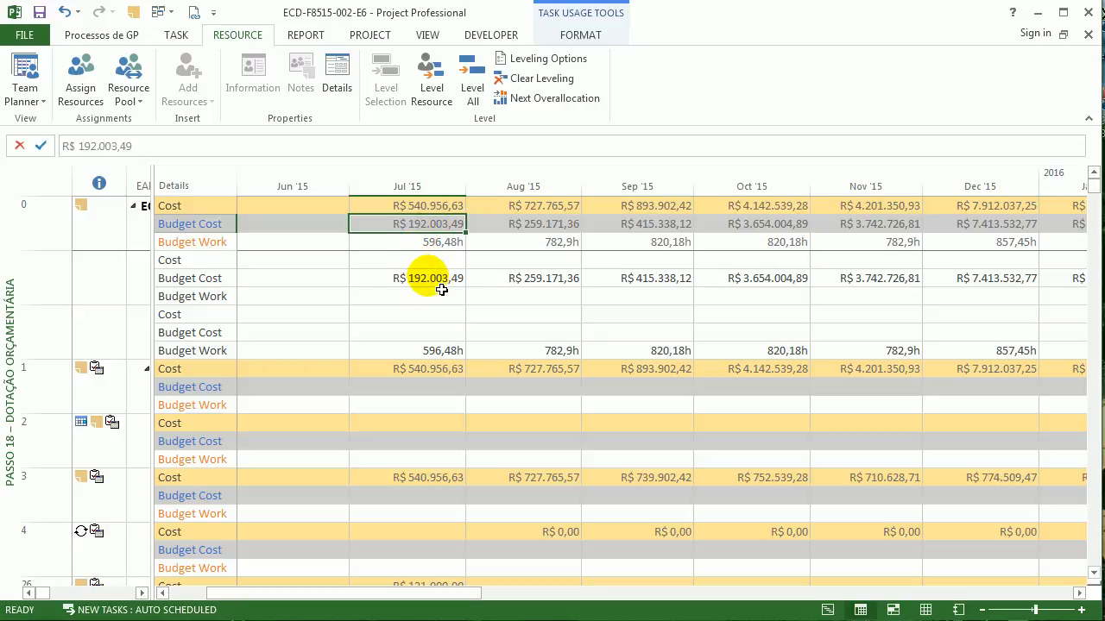
{"action": "left_click", "coordinate": [436, 280]}
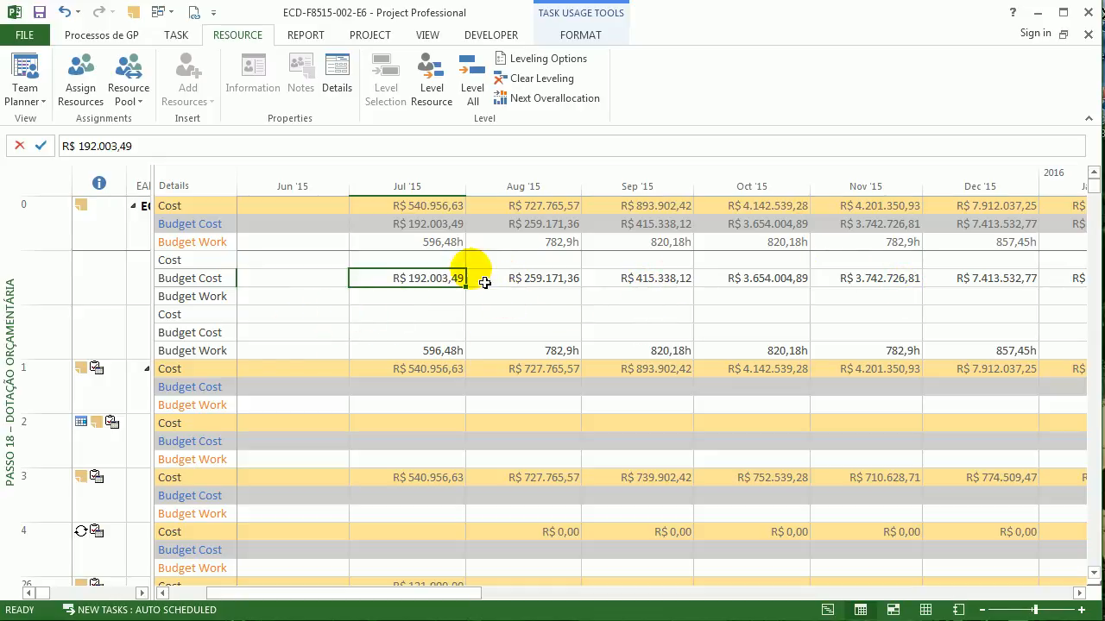
{"action": "left_click", "coordinate": [442, 226]}
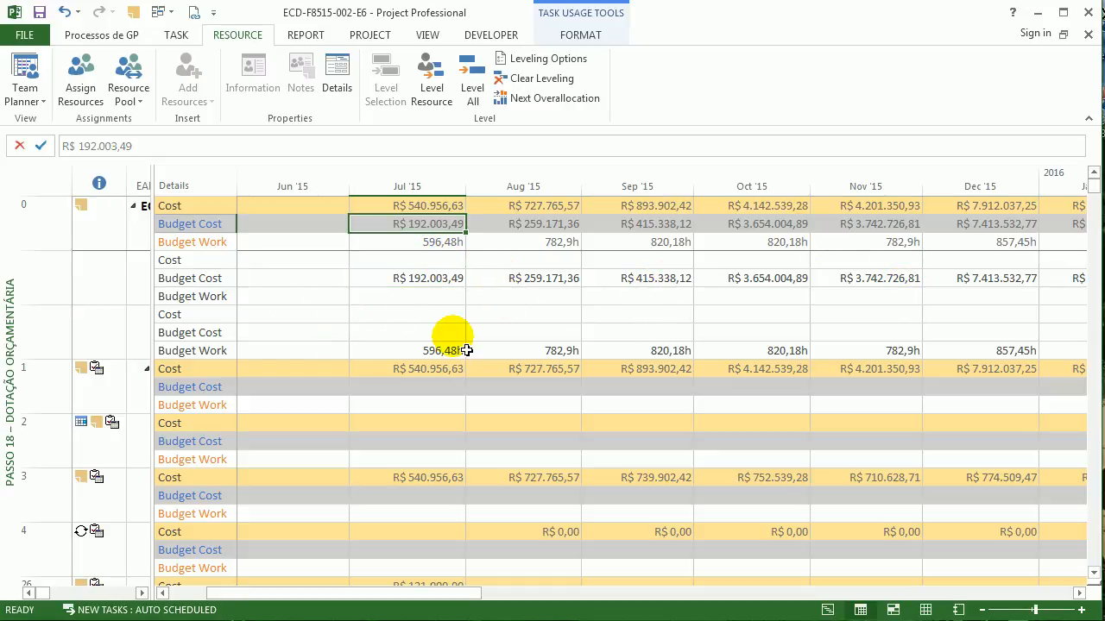
{"action": "left_click", "coordinate": [442, 283]}
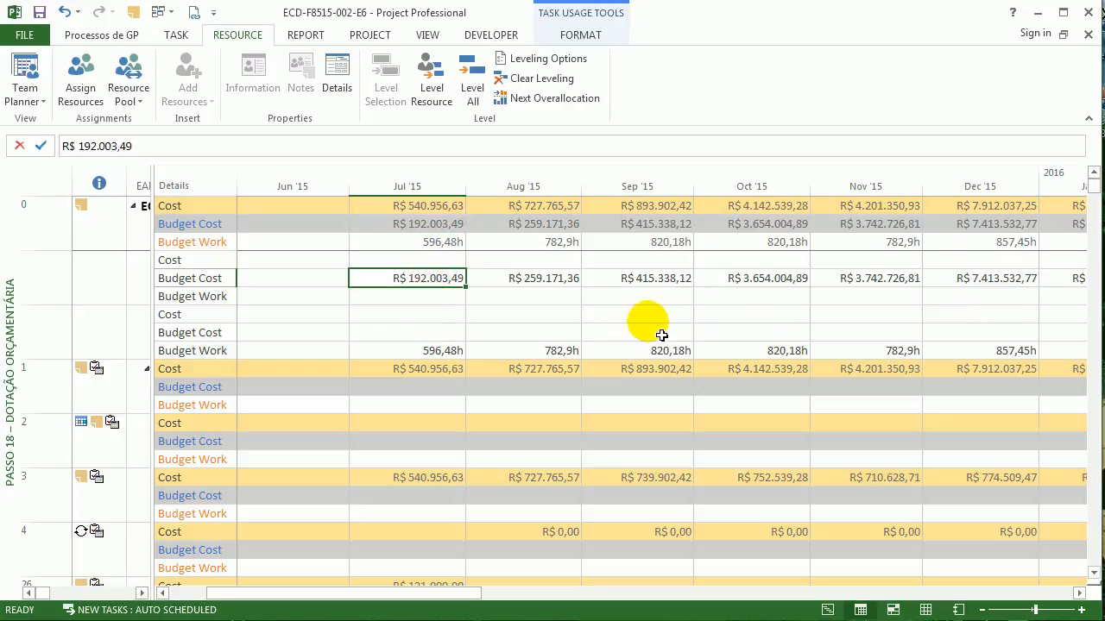
Step: Examine the monthly Budget Work of the project summary and the Aporte de horas resource from Jul '15 to Dec '15
{"action": "left_click", "coordinate": [442, 242]}
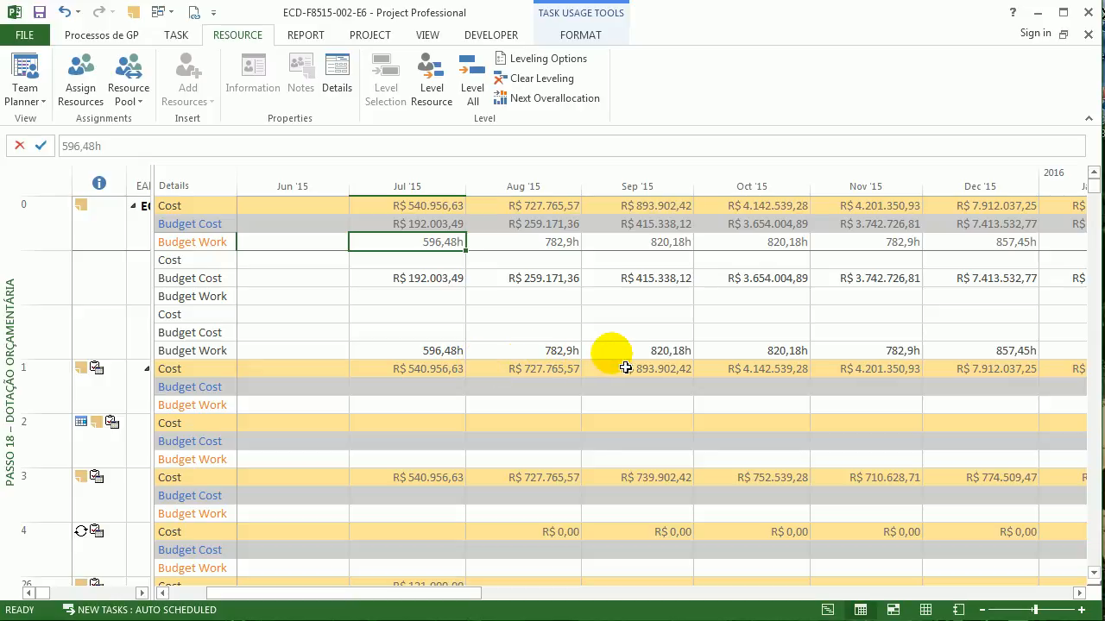
{"action": "left_click", "coordinate": [664, 354]}
{"action": "left_click", "coordinate": [766, 354]}
{"action": "left_click", "coordinate": [876, 354]}
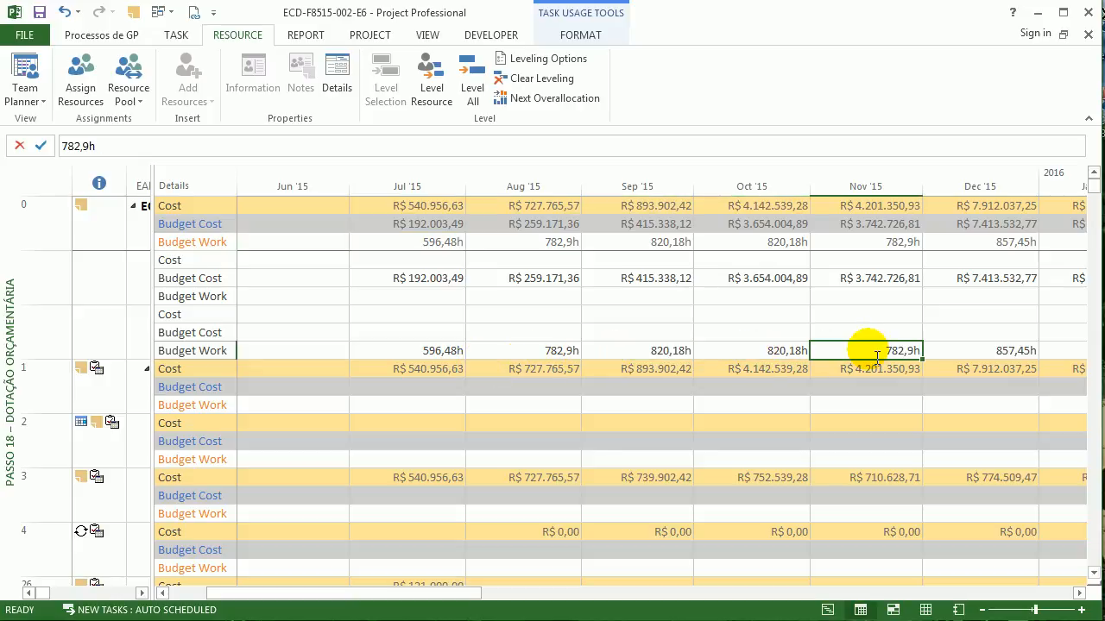
{"action": "left_click", "coordinate": [1016, 243]}
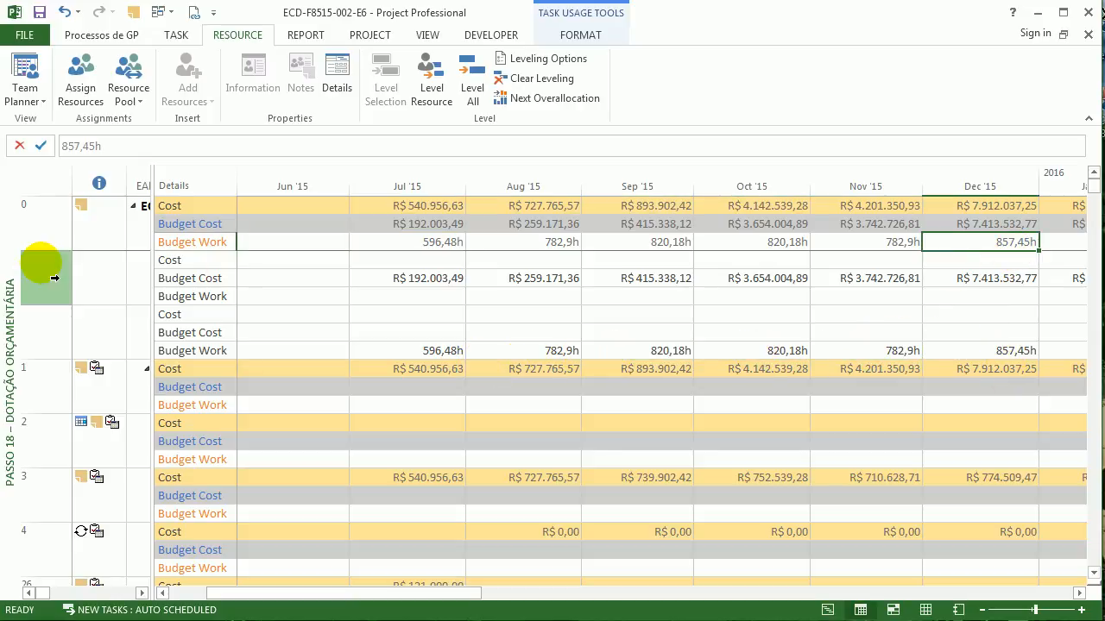
Step: Narrow the monthly grid to show the table columns through Trabalho again, keeping the Passo 18 – Dotação Orçamentária view
{"action": "left_click_drag", "start_coordinate": [152, 259], "coordinate": [612, 305]}
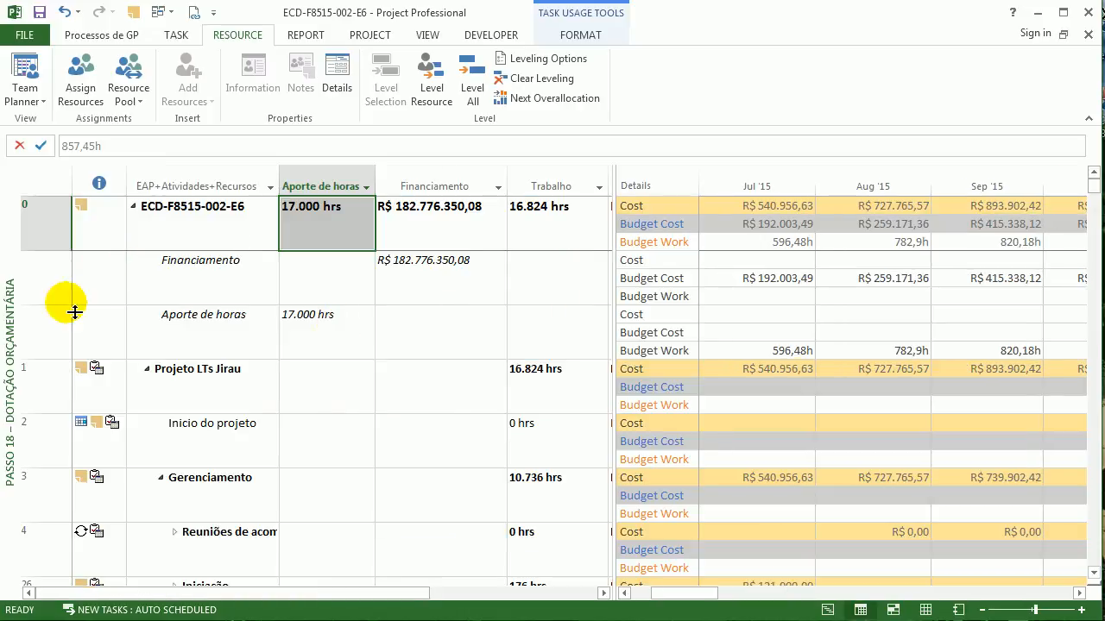
{"action": "right_click", "coordinate": [6, 263]}
{"action": "scroll", "coordinate": [220, 387], "scroll_direction": "down", "scroll_amount": 3}
{"action": "left_click", "coordinate": [428, 390]}
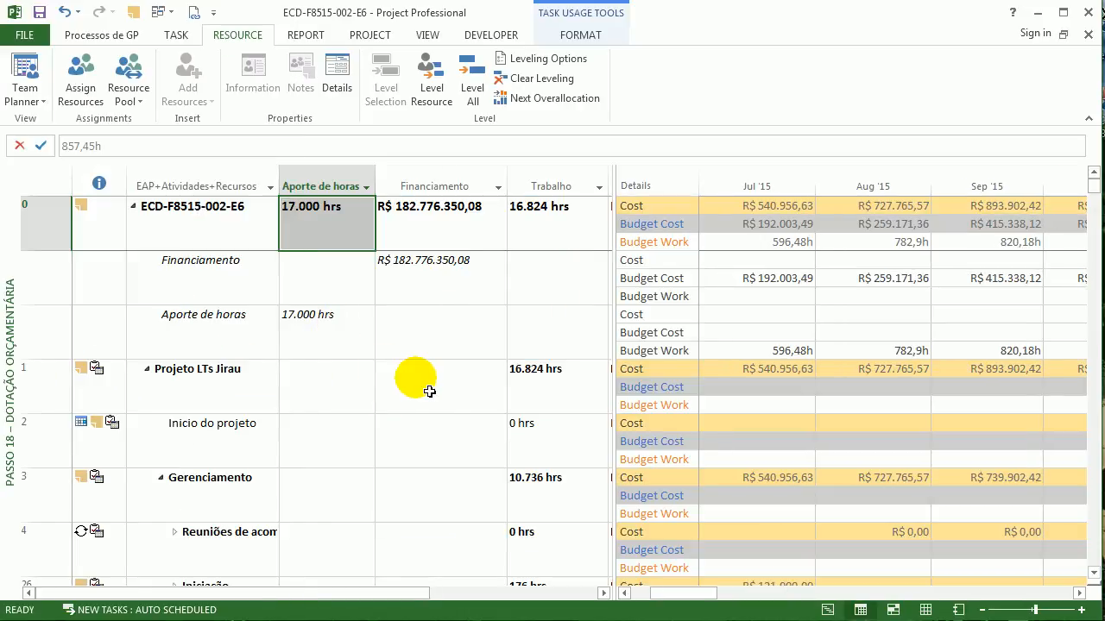
Step: Switch to the ECD-F8515-002-E6 – Pool file and show its Passo 19 – Apresentar a Dotação Orçamentária view from the Plano de cotas row
{"action": "left_click", "coordinate": [158, 12]}
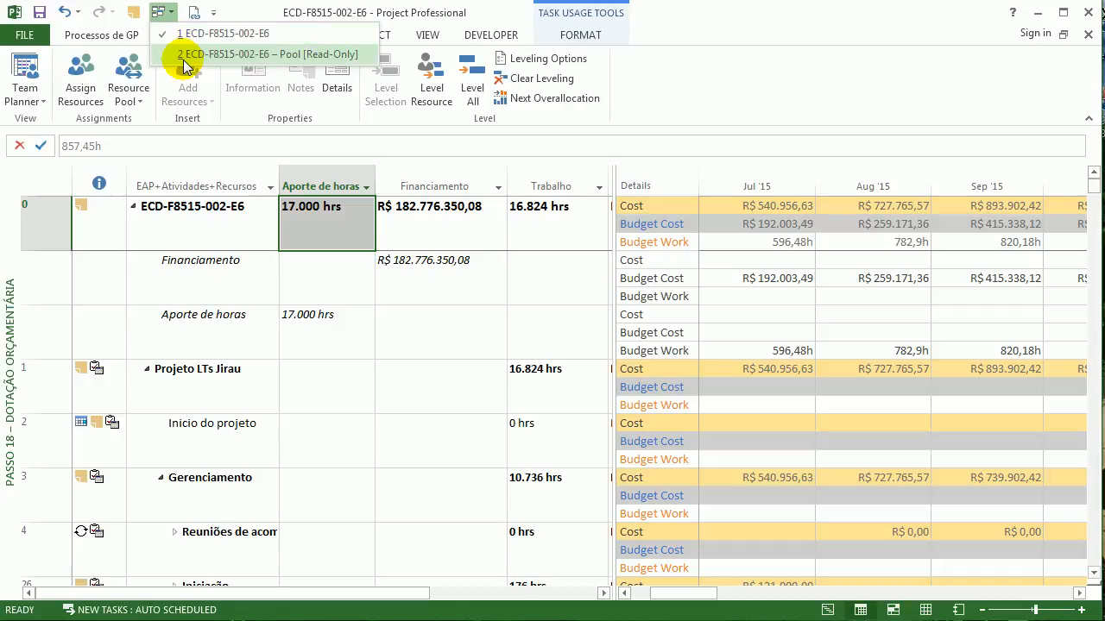
{"action": "left_click", "coordinate": [184, 60]}
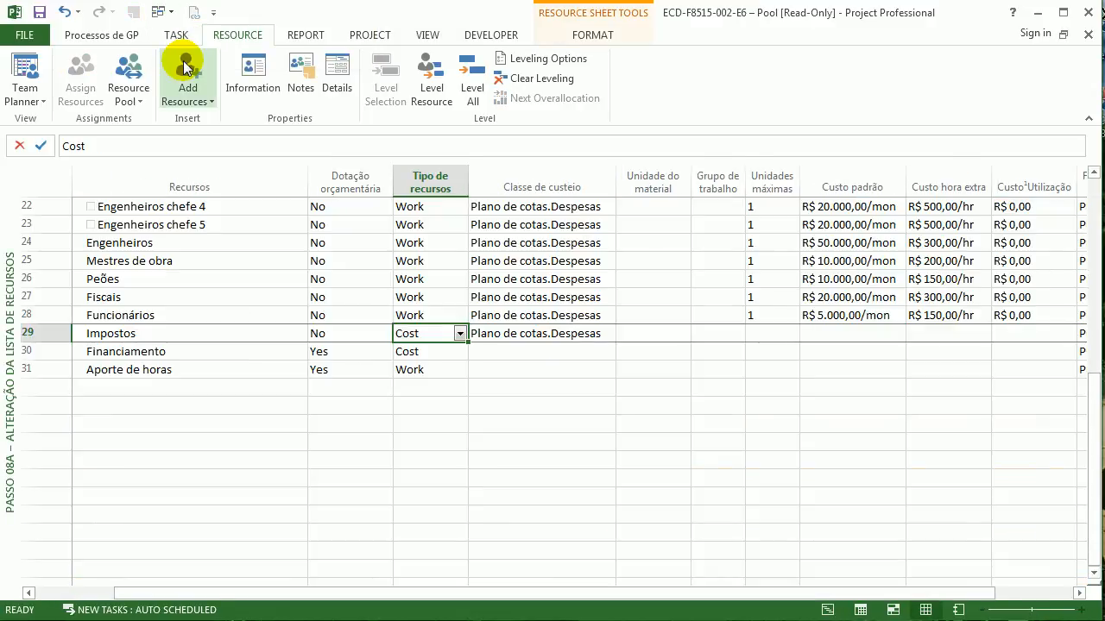
{"action": "right_click", "coordinate": [19, 186]}
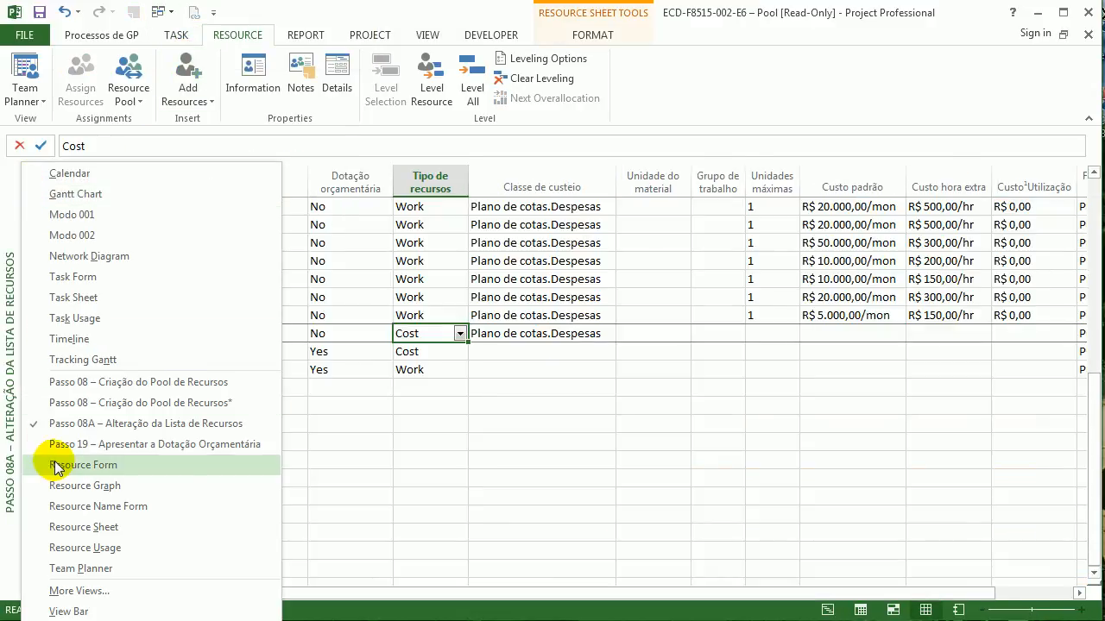
{"action": "left_click", "coordinate": [79, 459]}
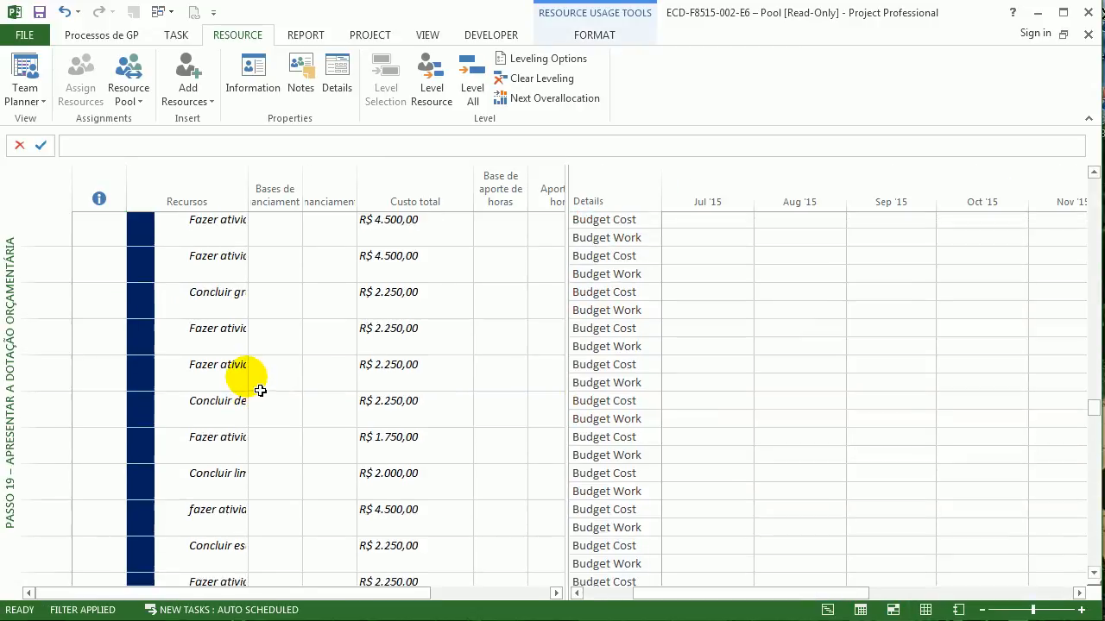
{"action": "scroll", "coordinate": [260, 391], "scroll_direction": "up", "scroll_amount": 10}
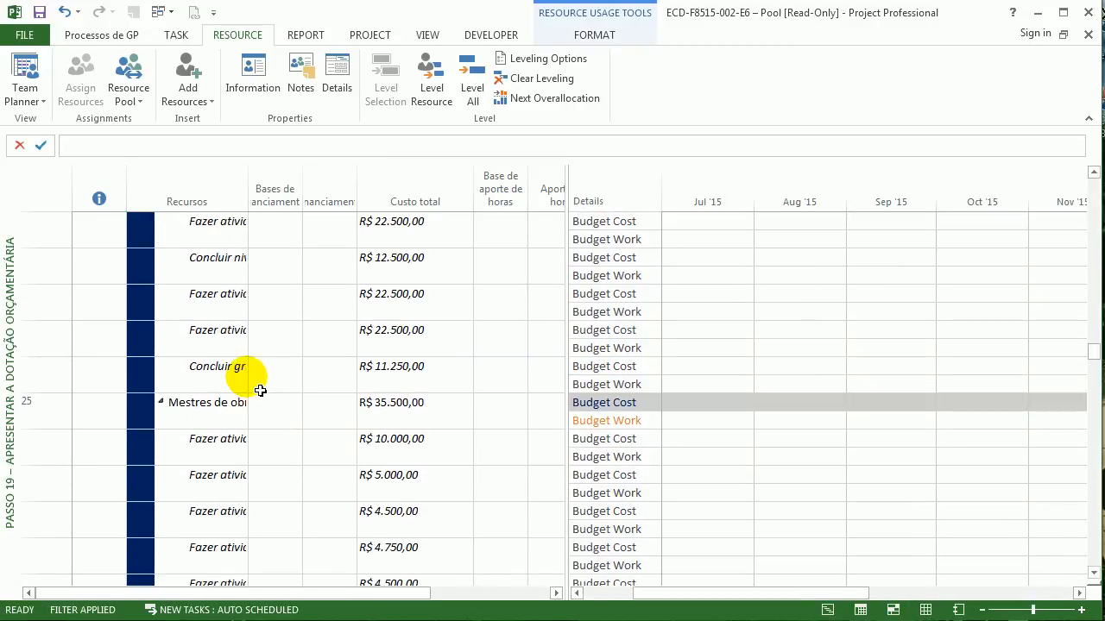
{"action": "scroll", "coordinate": [260, 391], "scroll_direction": "up", "scroll_amount": 15}
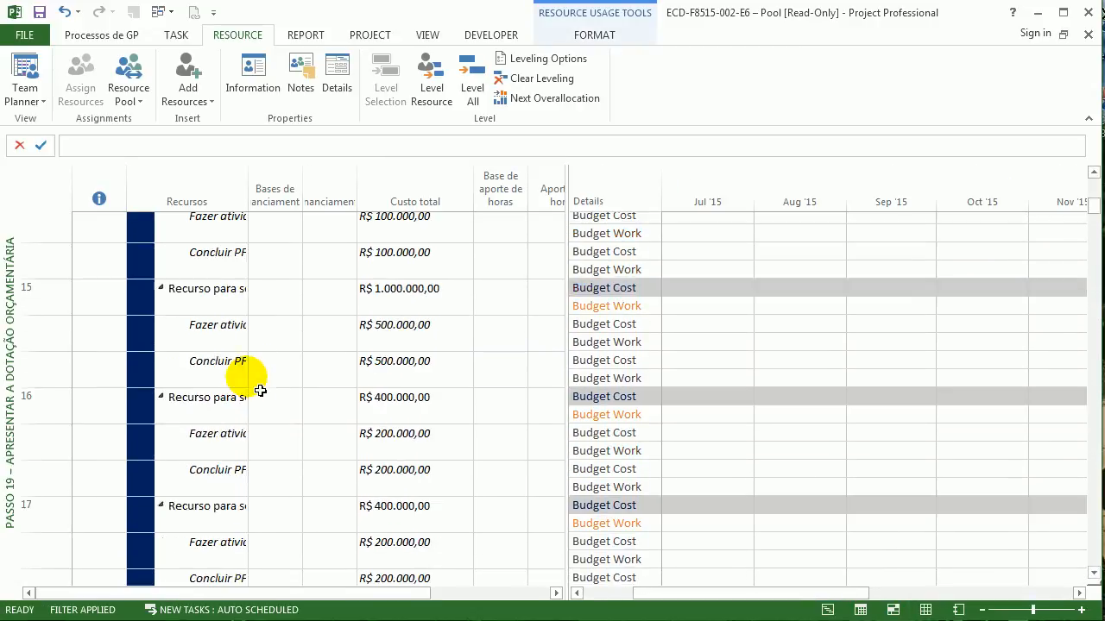
{"action": "scroll", "coordinate": [260, 391], "scroll_direction": "up", "scroll_amount": 10}
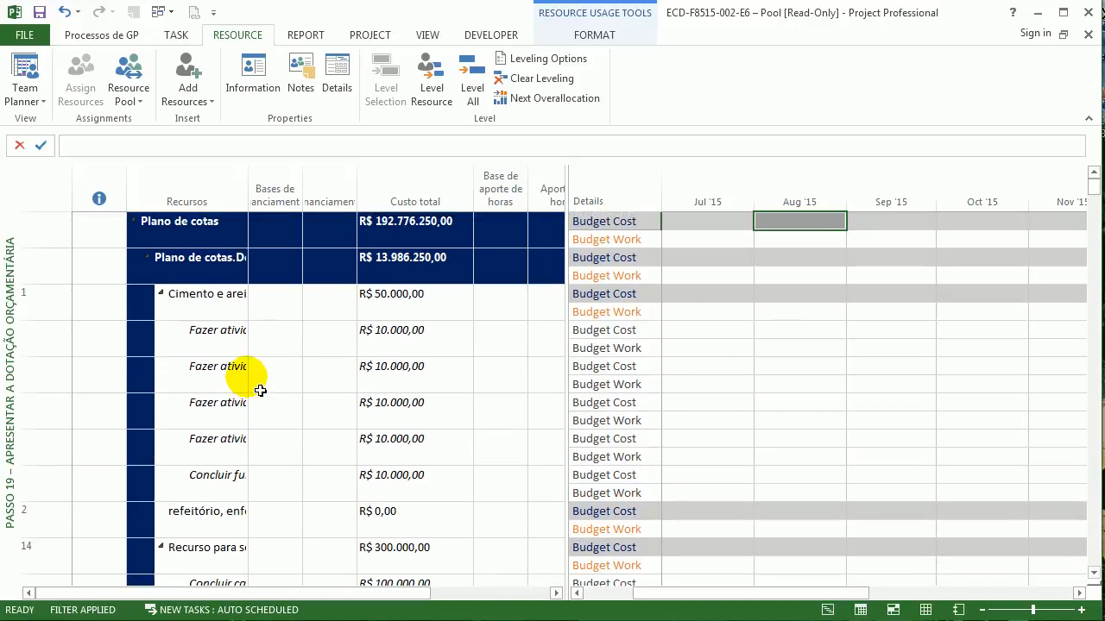
Step: Examine the fields from ID through Work in the table definition of Passo 19 – Apresentar a Dotação Orçamentária, then close it
{"action": "left_click", "coordinate": [423, 33]}
{"action": "left_click", "coordinate": [395, 97]}
{"action": "left_click", "coordinate": [431, 432]}
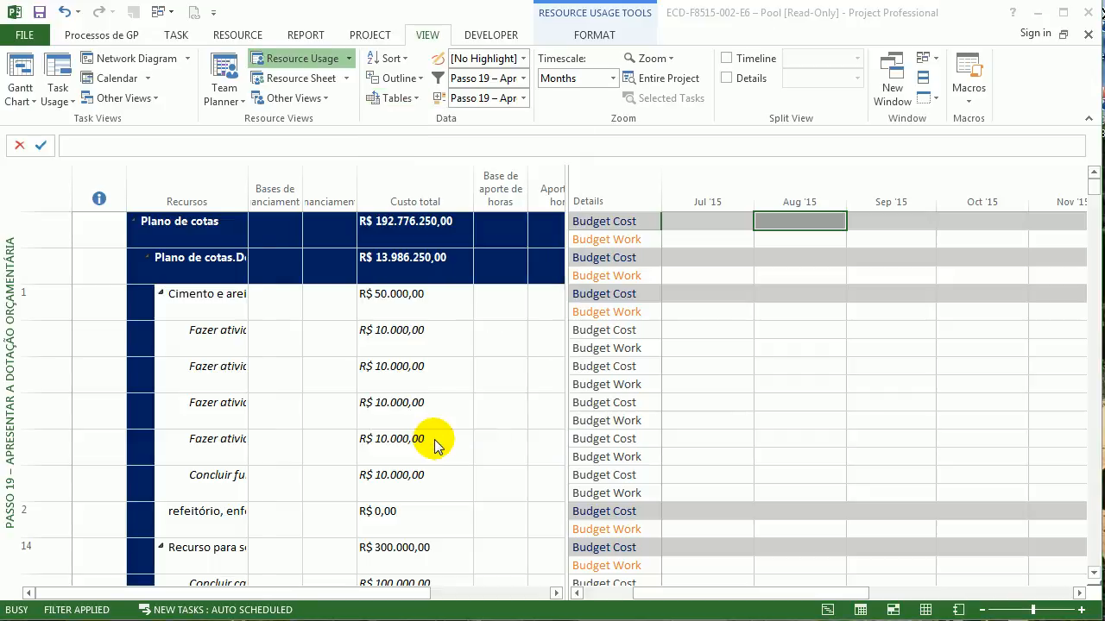
{"action": "left_click", "coordinate": [697, 285]}
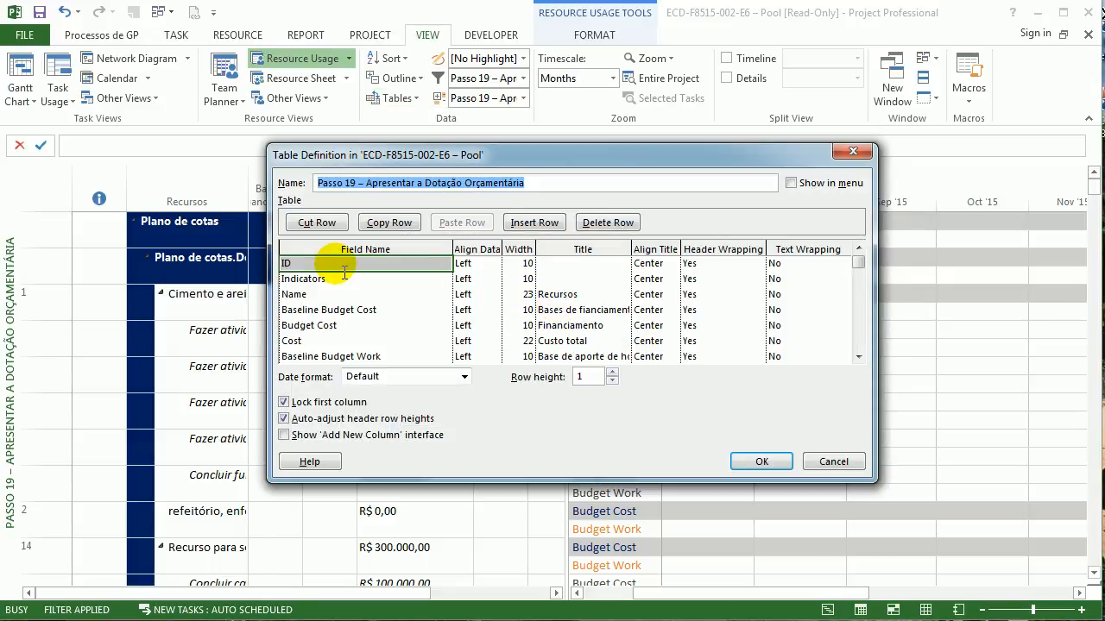
{"action": "left_click", "coordinate": [337, 279]}
{"action": "left_click", "coordinate": [339, 292]}
{"action": "key", "text": "Down"}
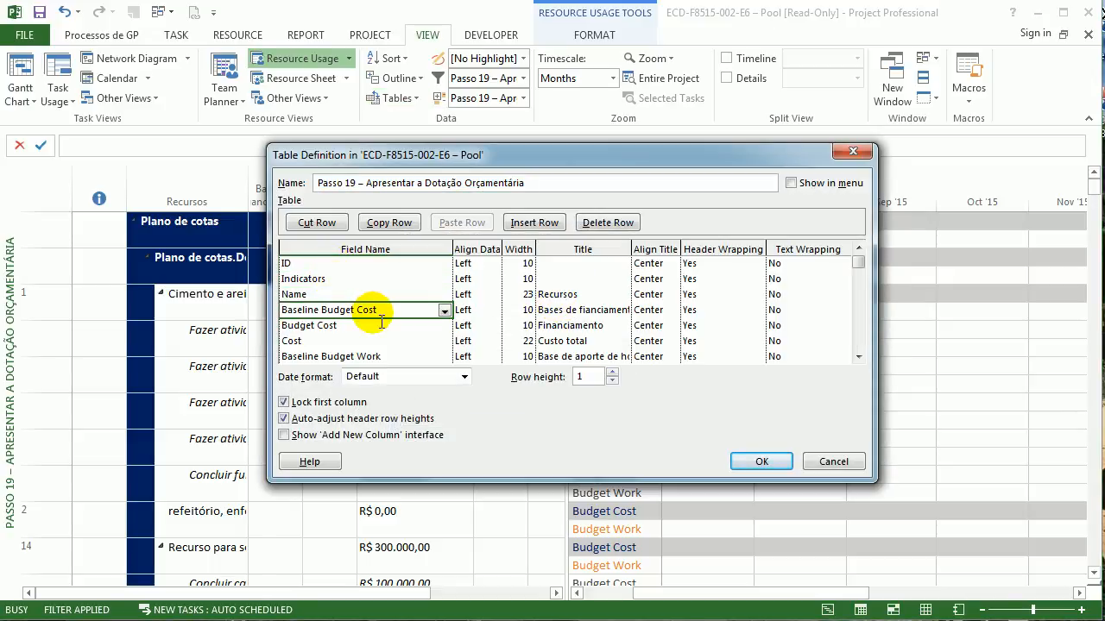
{"action": "key", "text": "Down"}
{"action": "key", "text": "Down"}
{"action": "key", "text": "Down"}
{"action": "key", "text": "Down"}
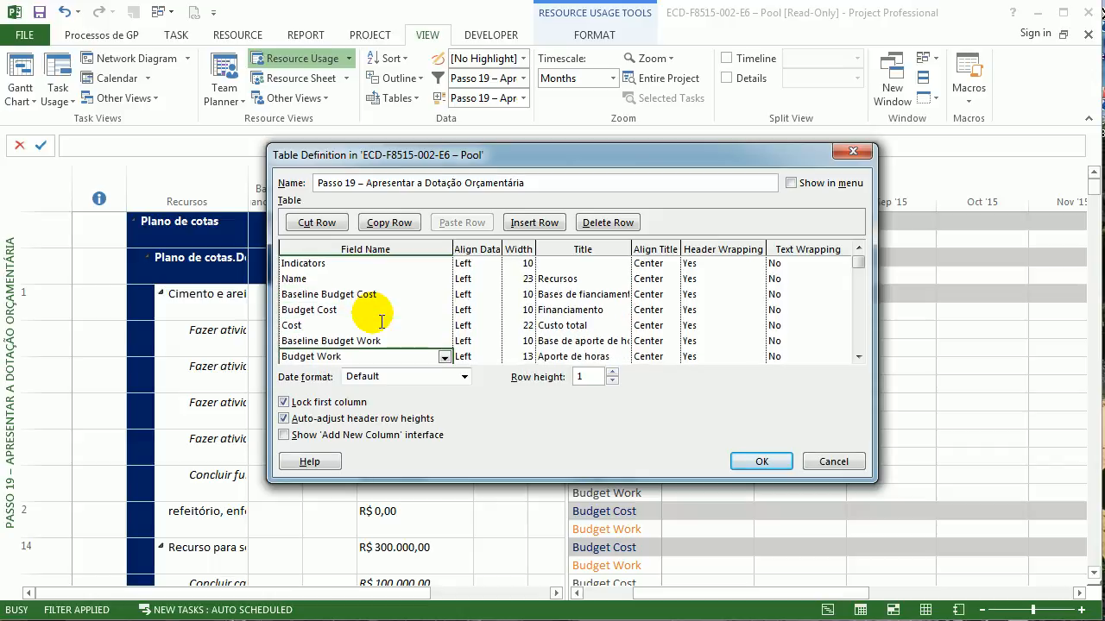
{"action": "key", "text": "Down"}
{"action": "key", "text": "Down"}
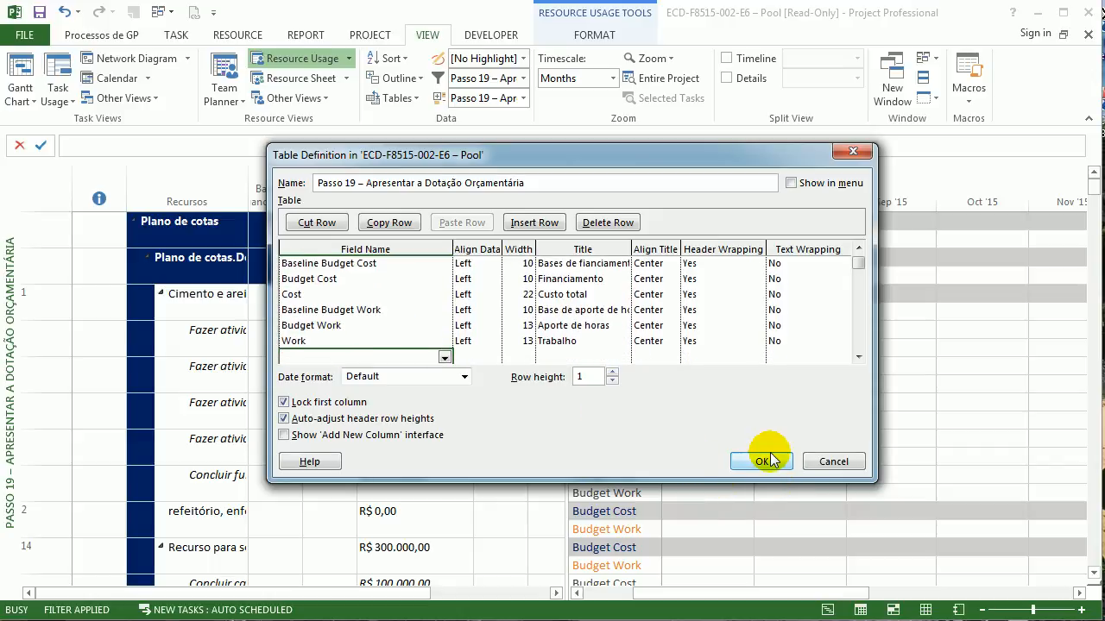
{"action": "left_click", "coordinate": [764, 462]}
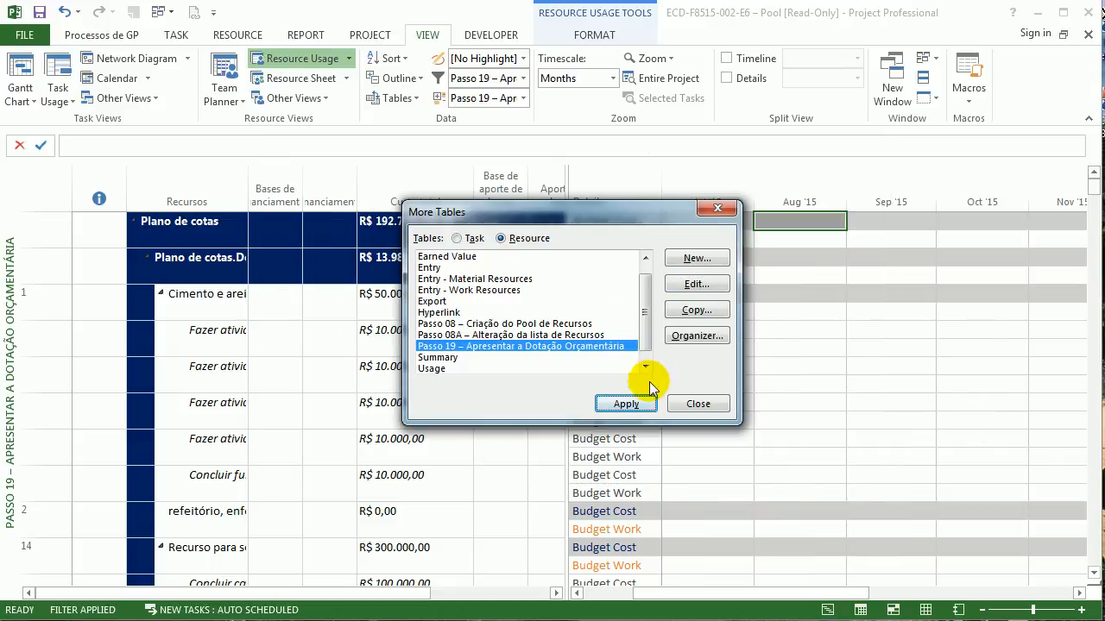
{"action": "left_click", "coordinate": [682, 402]}
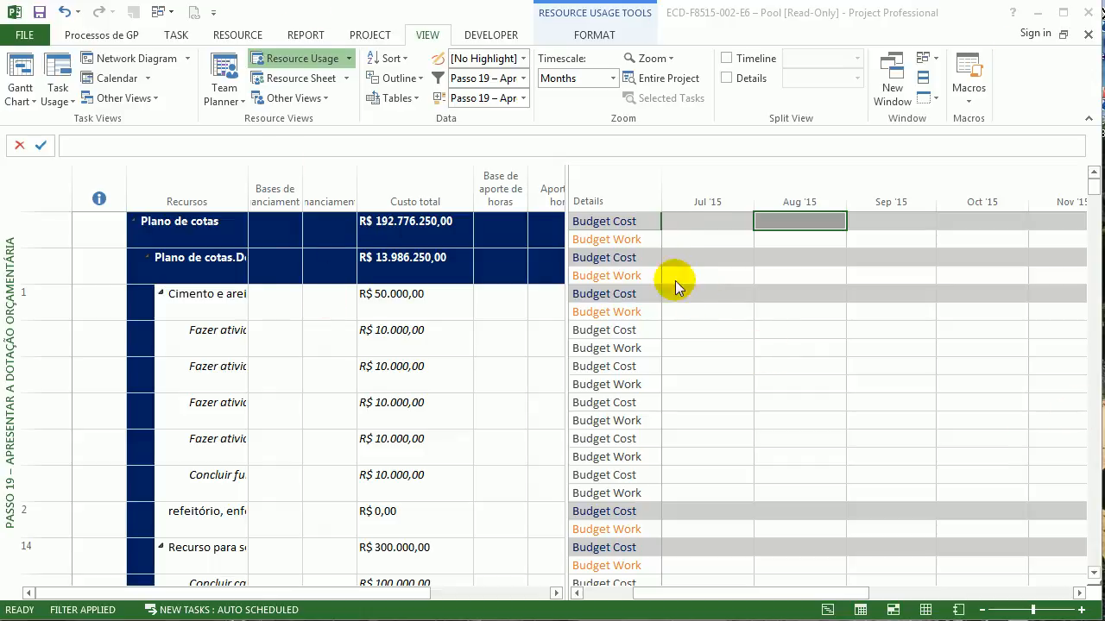
Step: Examine the Classe de custeio condition in the Passo 19 – Apresentar a Dotação Orçamentária filter definition and close it
{"action": "left_click", "coordinate": [466, 79]}
{"action": "left_click", "coordinate": [501, 381]}
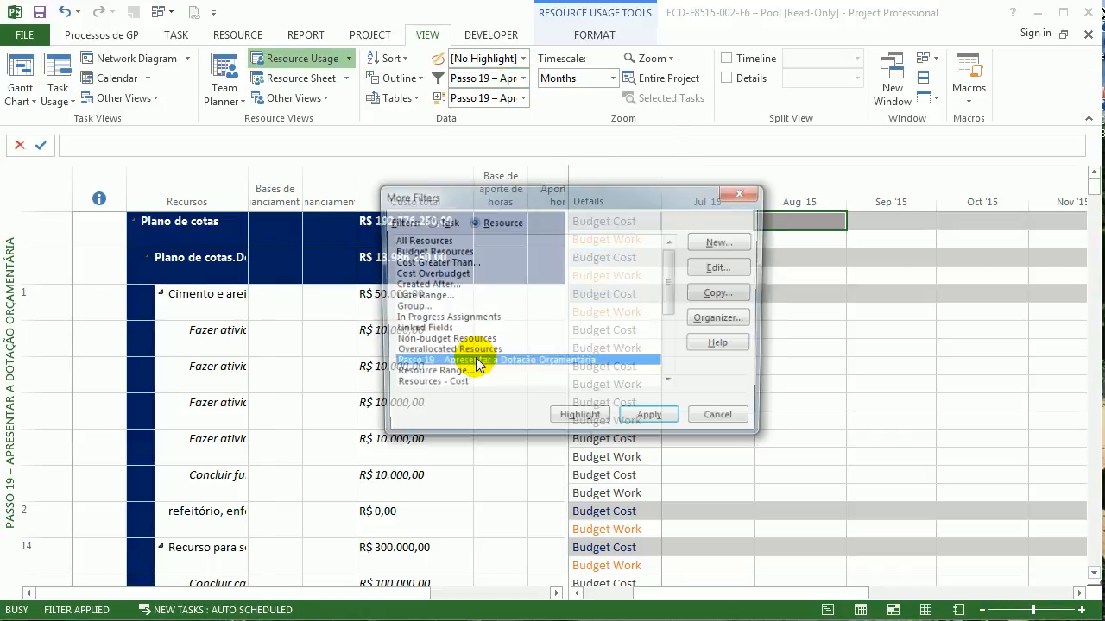
{"action": "left_click", "coordinate": [724, 268]}
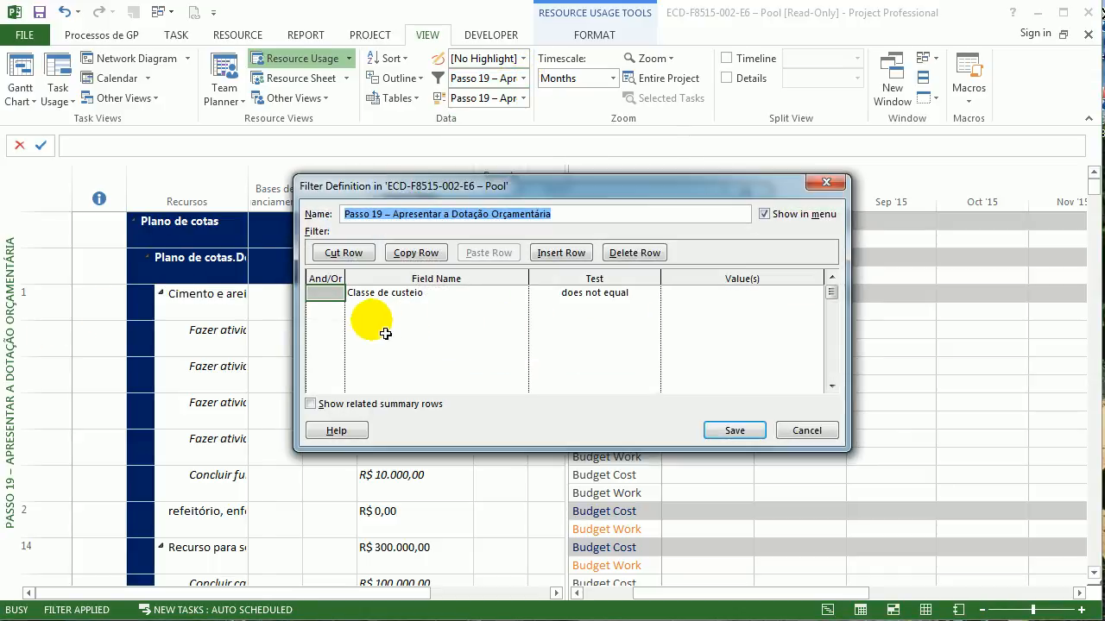
{"action": "left_click", "coordinate": [826, 182]}
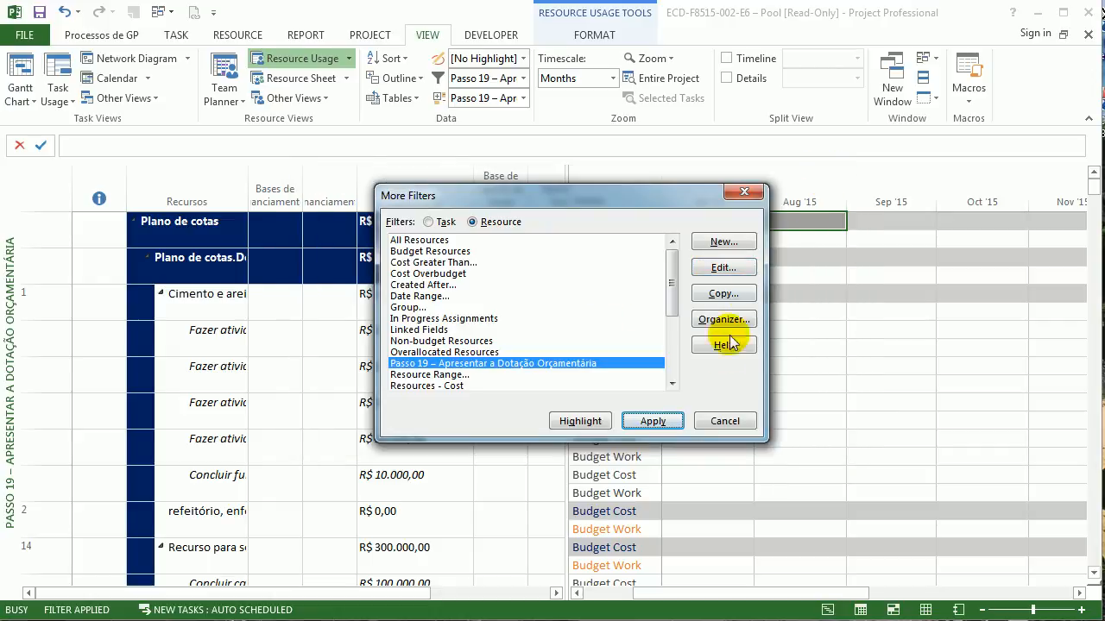
{"action": "left_click", "coordinate": [705, 423]}
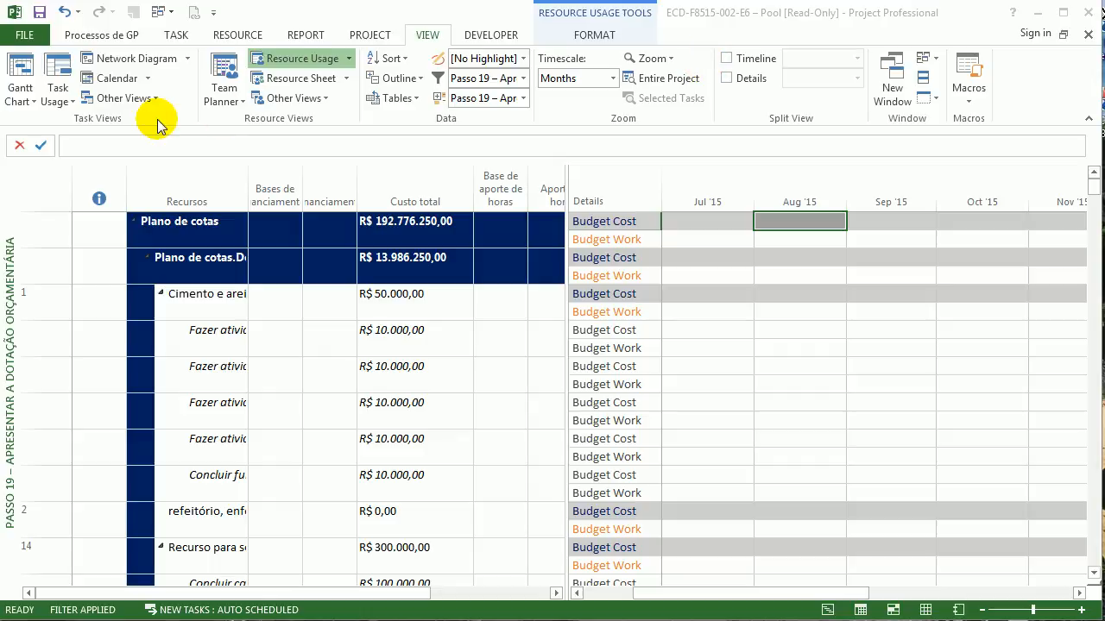
Step: Extend the table area through Trabalho, widen the Recursos column to fit the full names, and narrow the indicators column
{"action": "left_click", "coordinate": [608, 264]}
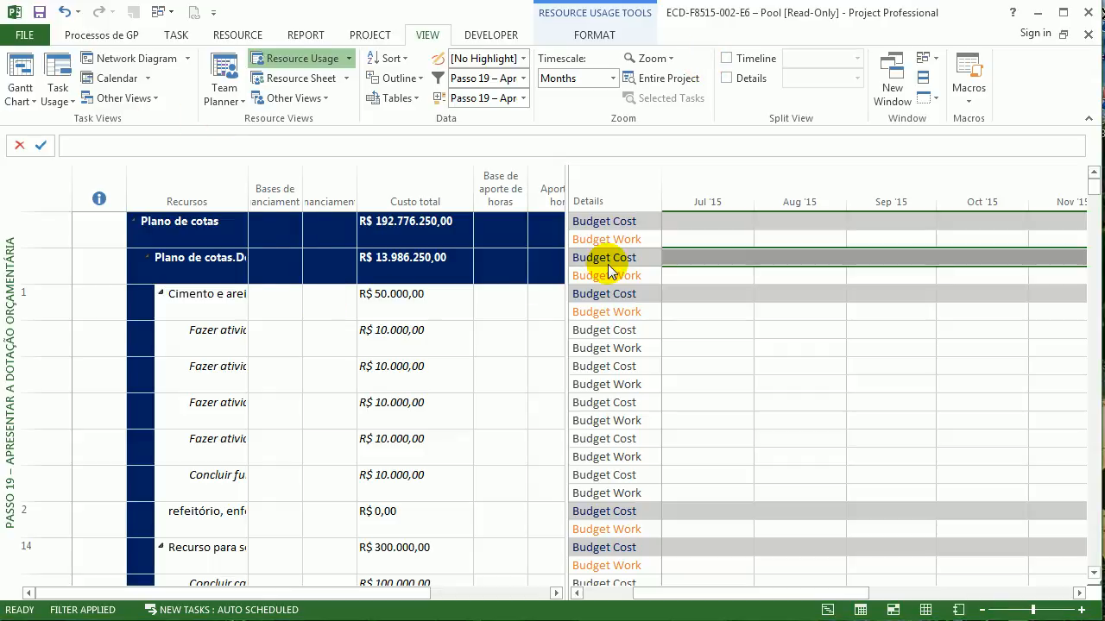
{"action": "left_click", "coordinate": [583, 301]}
{"action": "left_click_drag", "start_coordinate": [568, 298], "coordinate": [668, 292]}
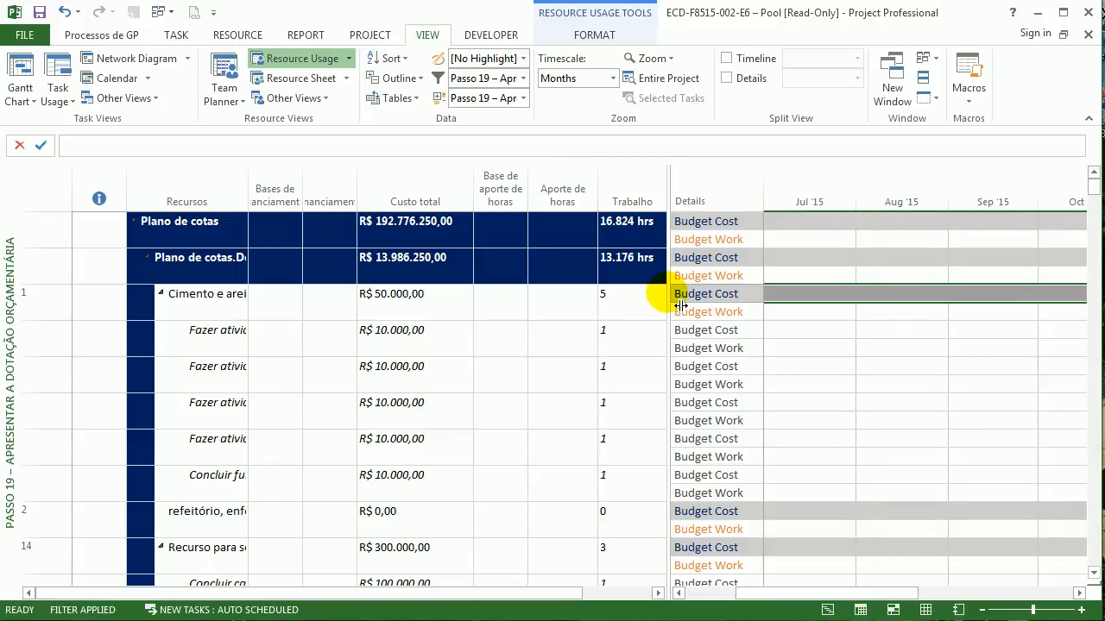
{"action": "left_click_drag", "start_coordinate": [248, 199], "coordinate": [347, 204]}
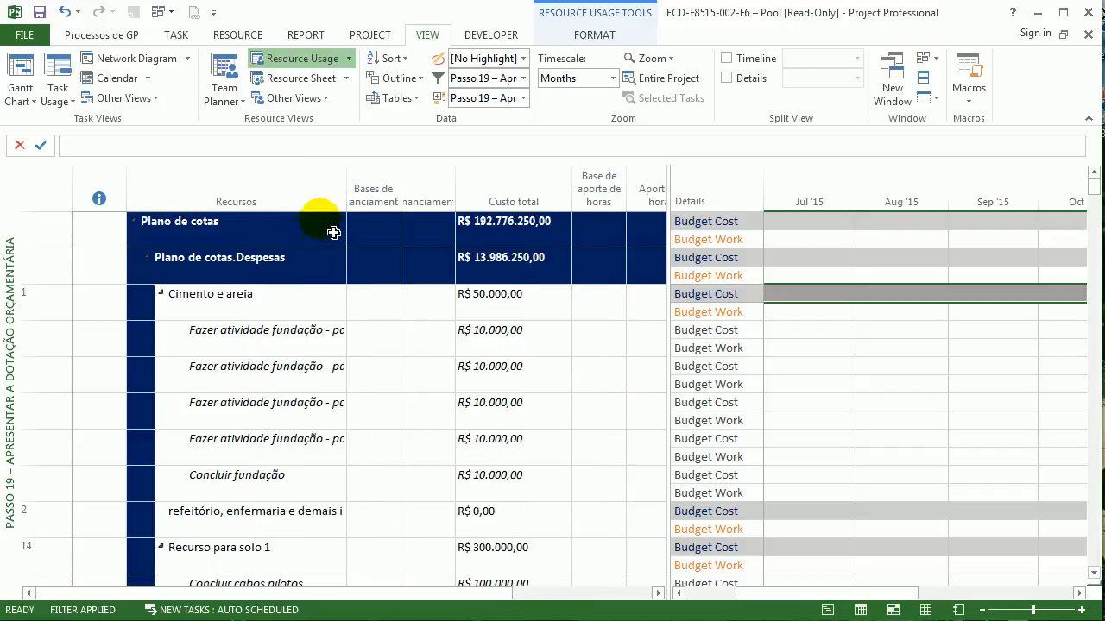
{"action": "left_click_drag", "start_coordinate": [358, 202], "coordinate": [403, 200]}
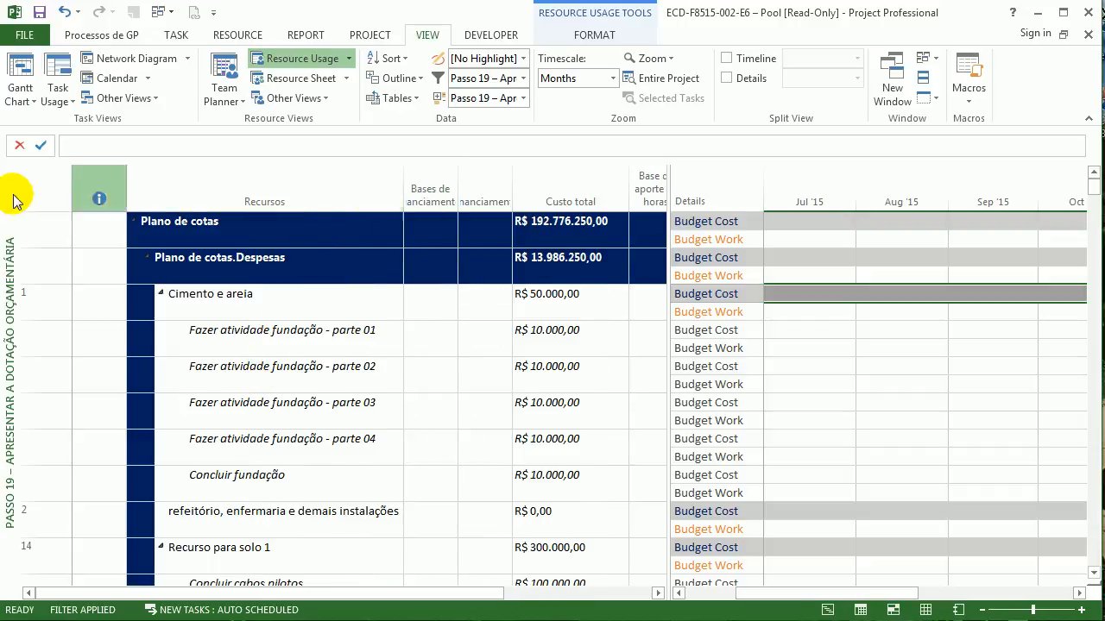
{"action": "left_click_drag", "start_coordinate": [126, 181], "coordinate": [97, 190]}
{"action": "left_click", "coordinate": [259, 235]}
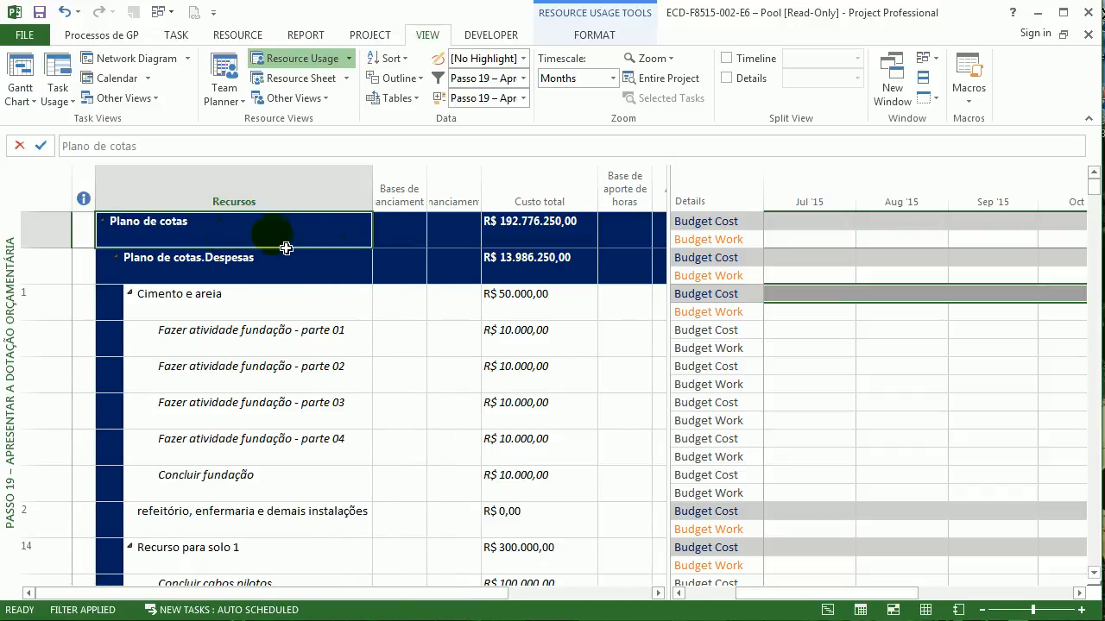
Step: Widen the Bases de fianciamento and Financiamento columns to fit their titles and extend the table area over the monthly grid
{"action": "left_click_drag", "start_coordinate": [434, 197], "coordinate": [546, 198]}
{"action": "left_click", "coordinate": [434, 307]}
{"action": "left_click_drag", "start_coordinate": [681, 278], "coordinate": [756, 278]}
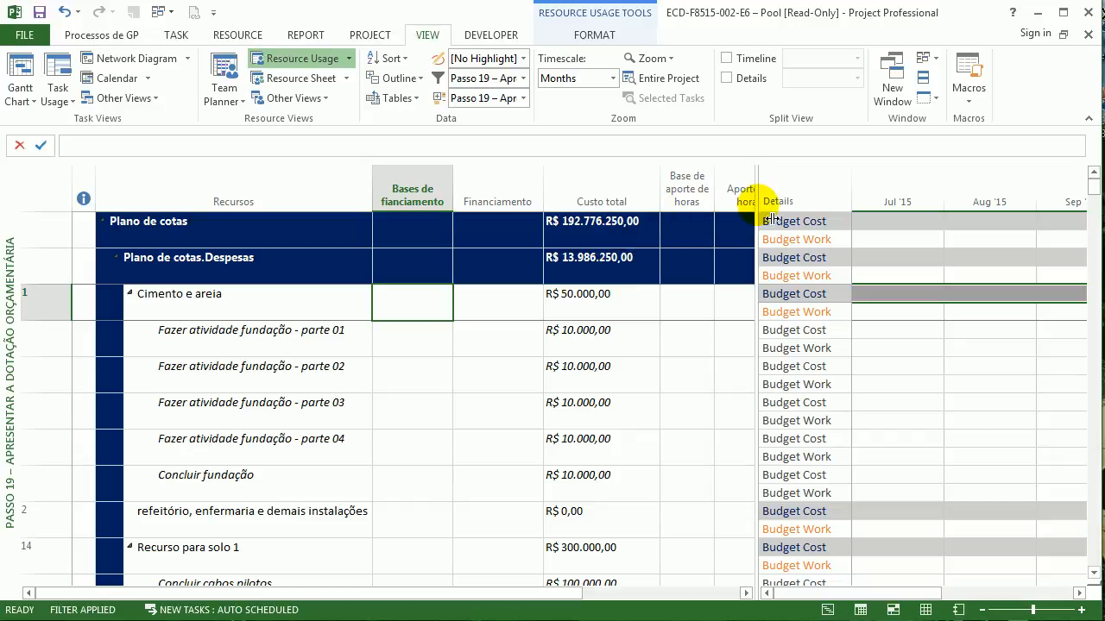
{"action": "left_click_drag", "start_coordinate": [770, 218], "coordinate": [820, 201]}
Step: Examine the Trabalho values and the Cimento e areia resource with its foundation activity assignments
{"action": "left_click", "coordinate": [805, 193]}
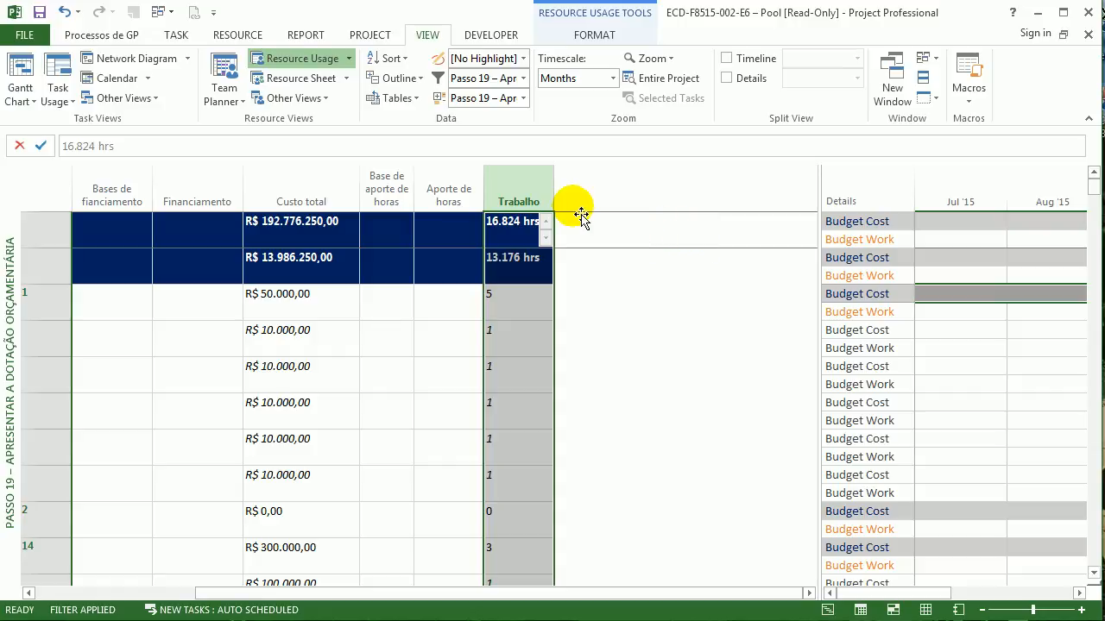
{"action": "left_click", "coordinate": [522, 341]}
{"action": "left_click", "coordinate": [505, 306]}
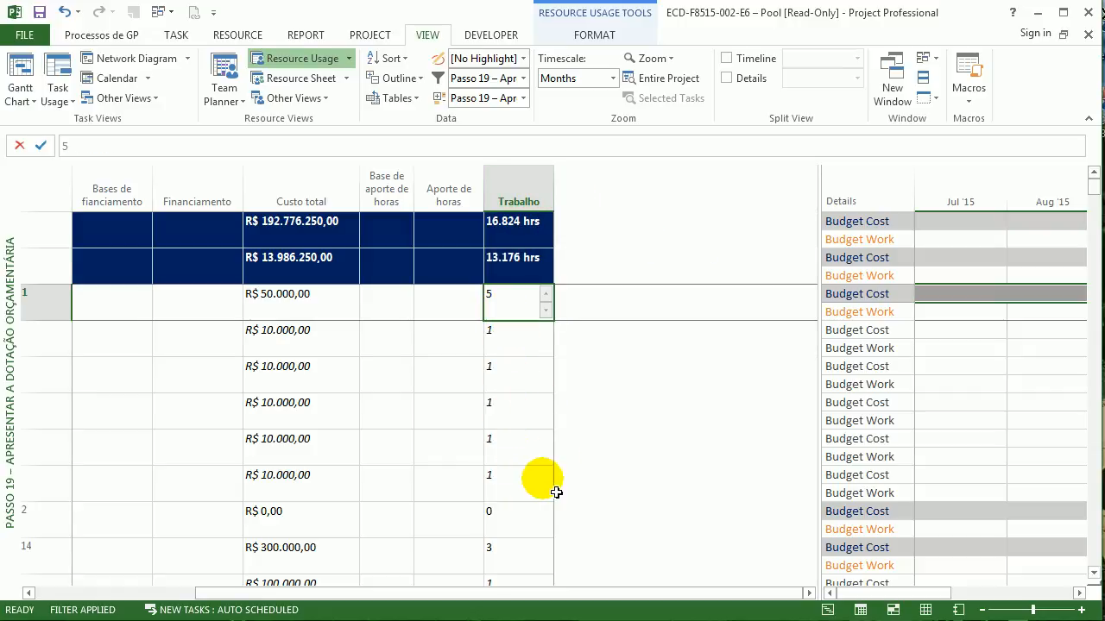
{"action": "left_click_drag", "start_coordinate": [595, 593], "coordinate": [376, 597]}
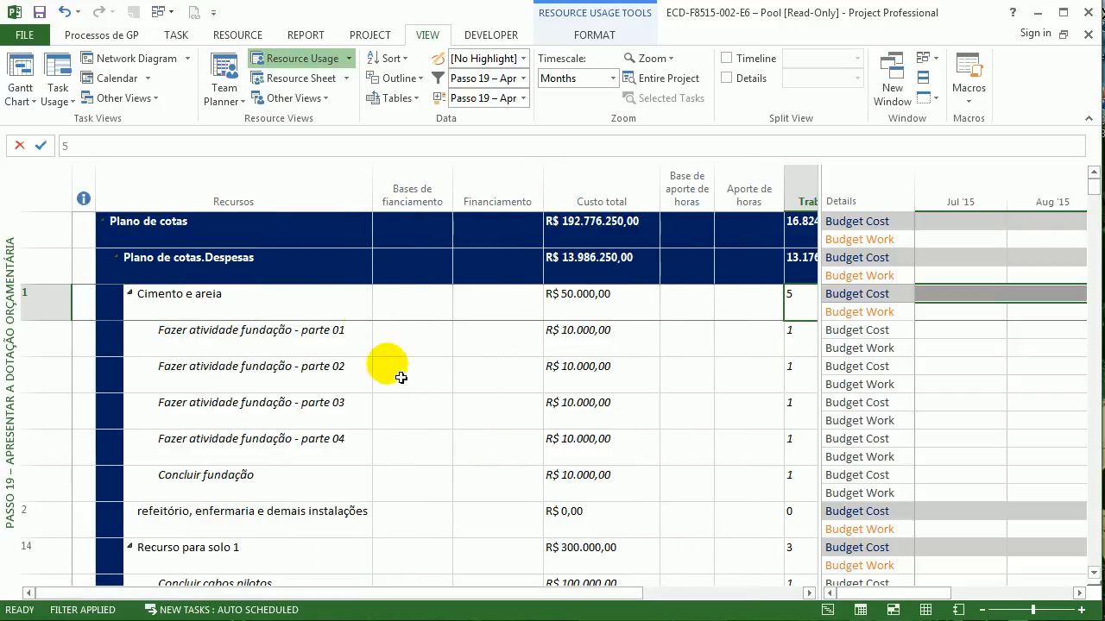
{"action": "left_click", "coordinate": [340, 301]}
{"action": "scroll", "coordinate": [486, 542], "scroll_direction": "down", "scroll_amount": 3}
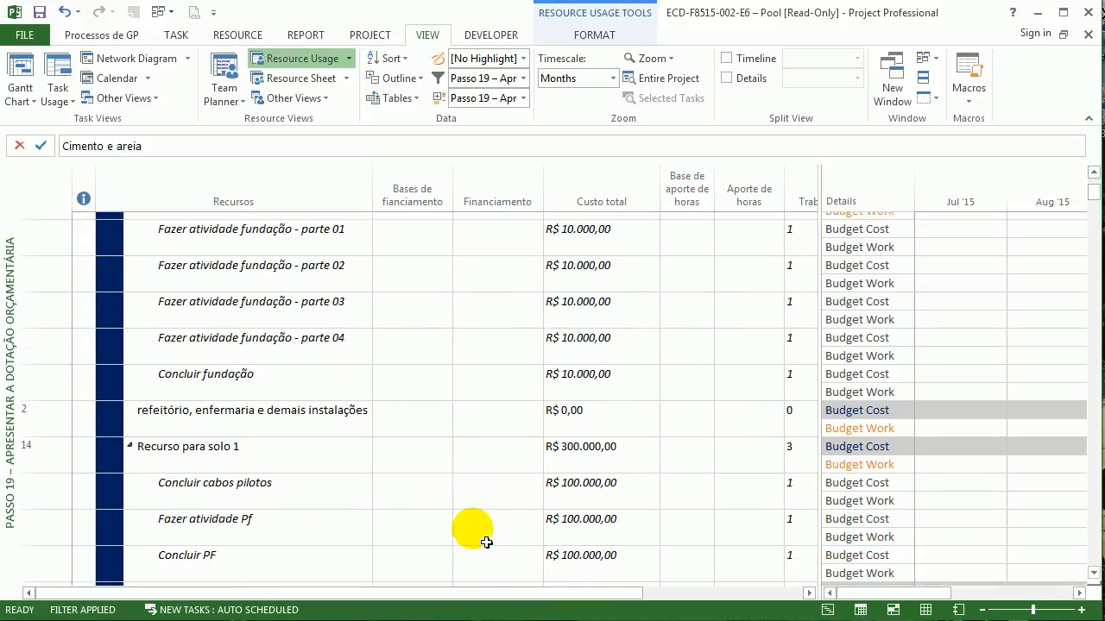
{"action": "scroll", "coordinate": [486, 542], "scroll_direction": "up", "scroll_amount": 3}
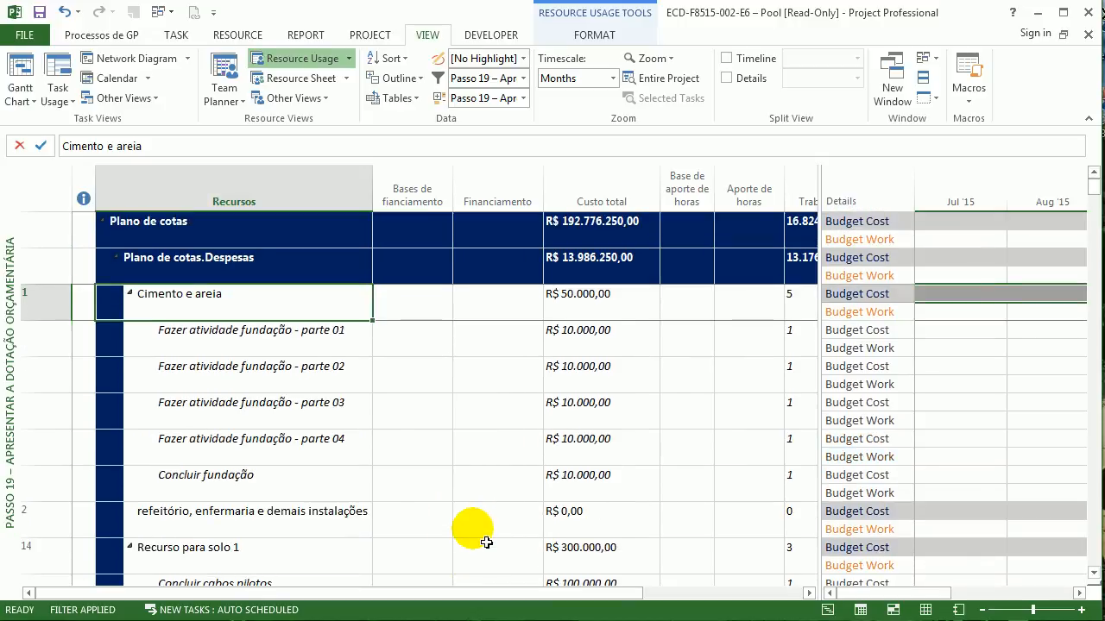
{"action": "left_click", "coordinate": [281, 343]}
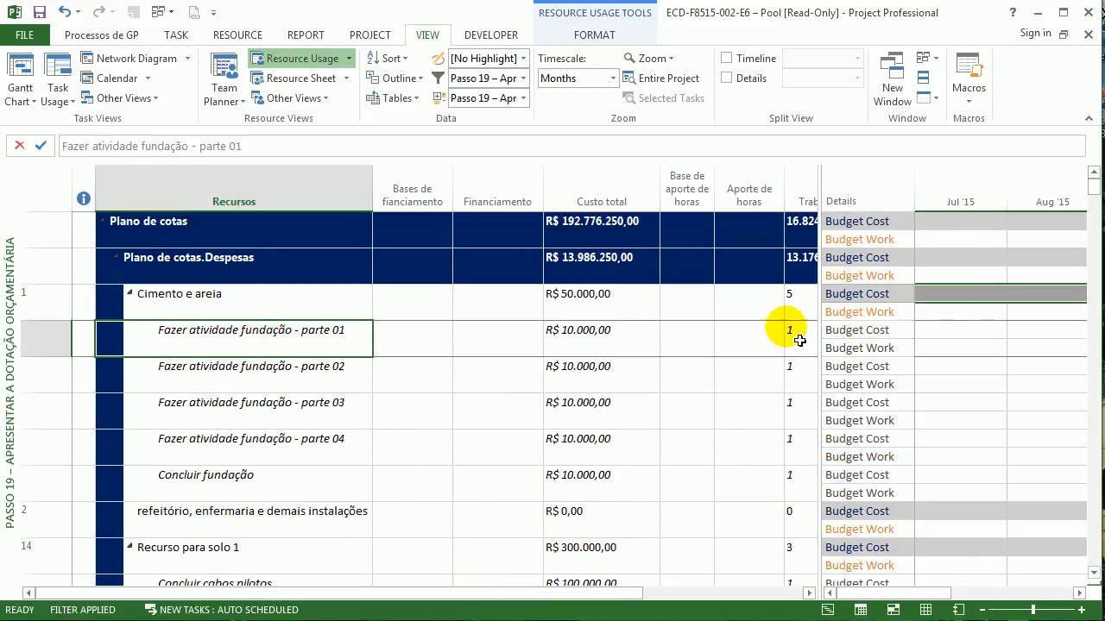
Step: Widen the monthly grid and bring it to the dates of the Fazer atividade fundação - parte 01 assignment
{"action": "left_click_drag", "start_coordinate": [830, 316], "coordinate": [499, 320]}
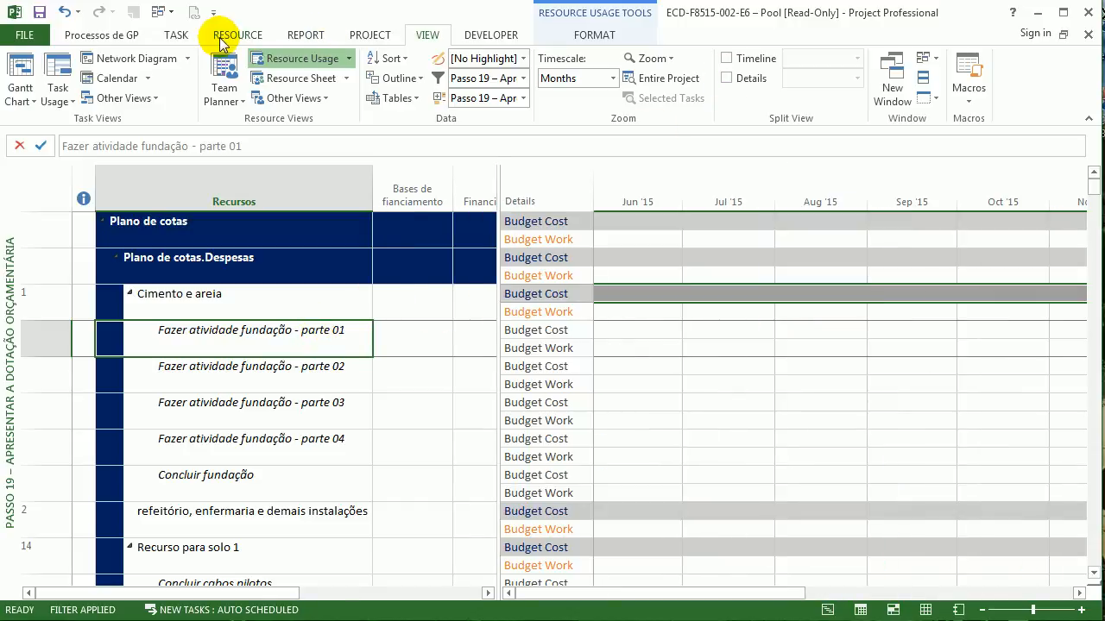
{"action": "left_click", "coordinate": [175, 36]}
{"action": "left_click", "coordinate": [1022, 93]}
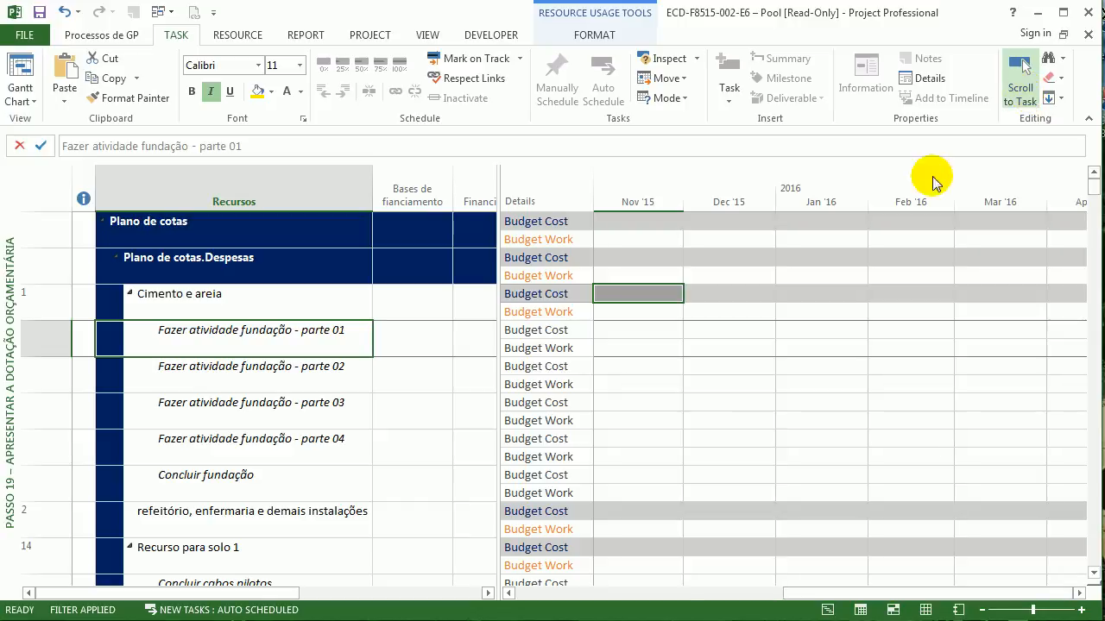
Step: Examine the budget cost and work rows of Cimento e areia, its foundation assignments and the resources listed below
{"action": "left_click", "coordinate": [237, 308]}
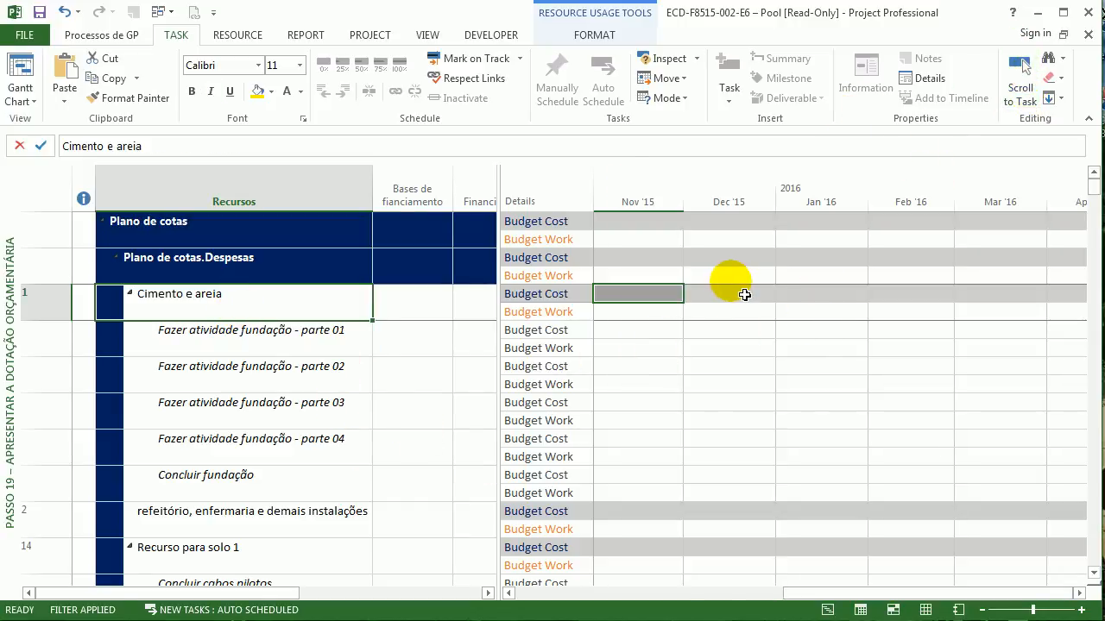
{"action": "left_click", "coordinate": [316, 381]}
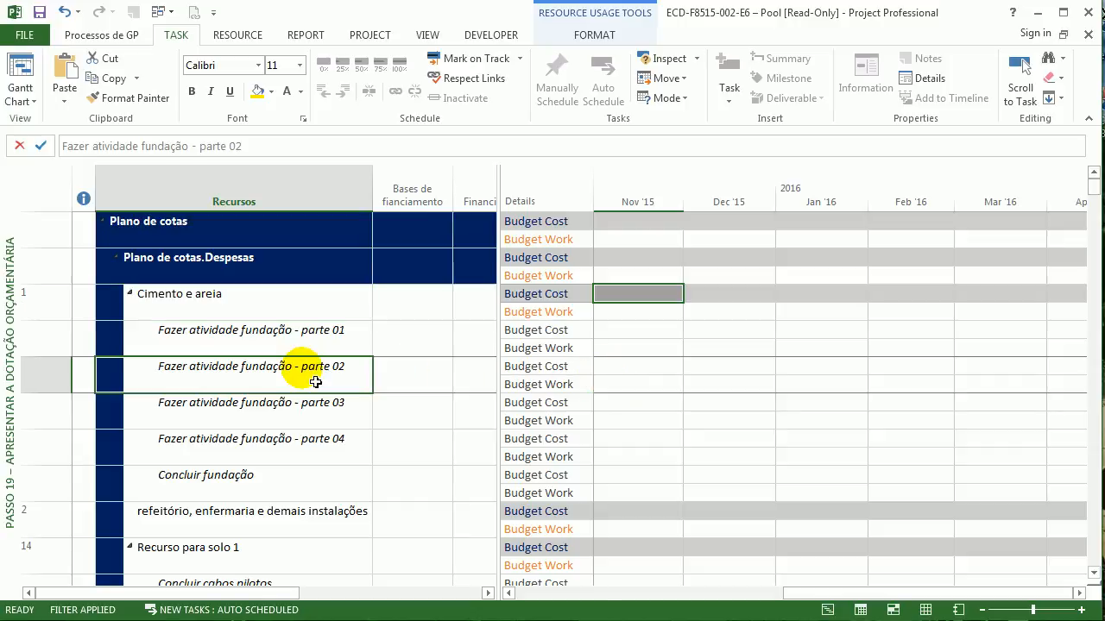
{"action": "scroll", "coordinate": [322, 383], "scroll_direction": "down", "scroll_amount": 7}
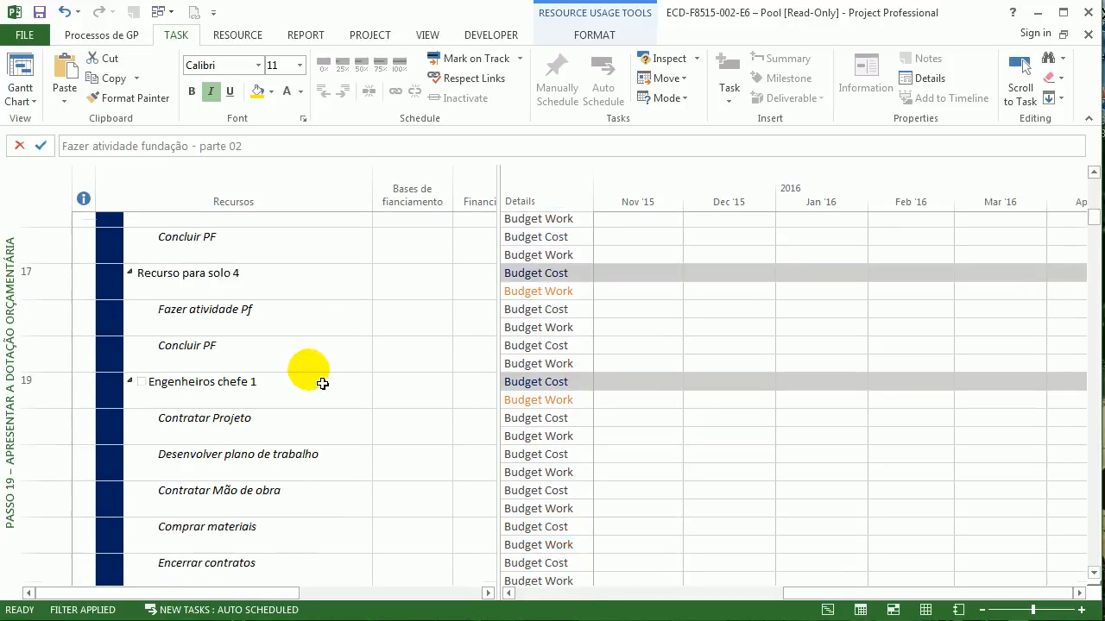
{"action": "scroll", "coordinate": [322, 383], "scroll_direction": "up", "scroll_amount": 7}
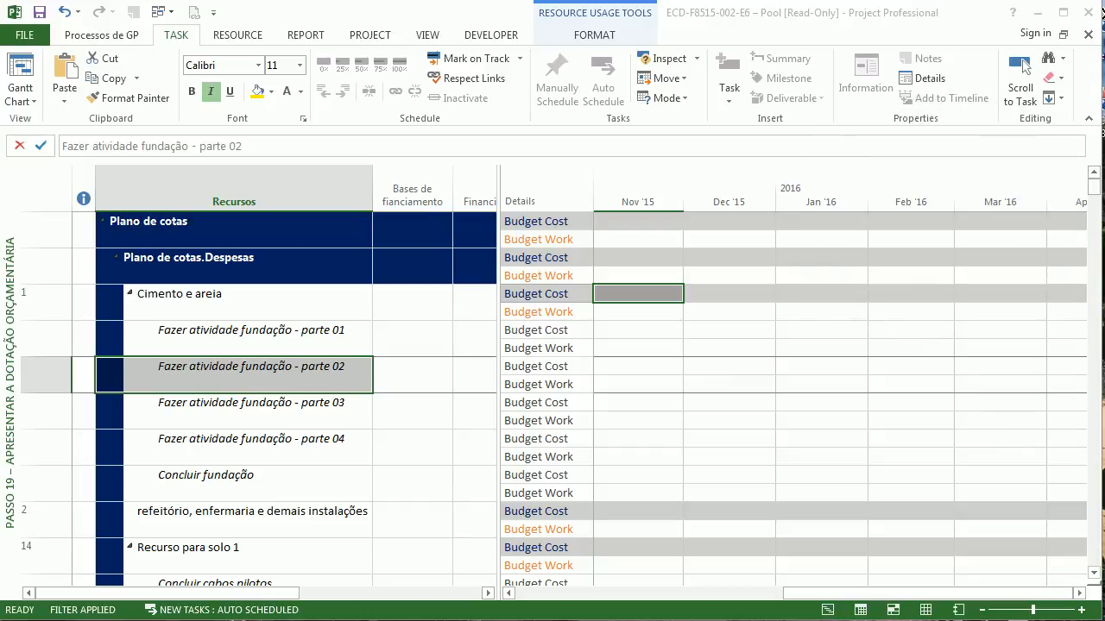
Step: Switch to the Notepad note and review its questions on "BCWS", "cum. Cost", passo 17 and 19, "baseline" and "Preço de venda"
{"action": "left_click_drag", "start_coordinate": [1039, 357], "coordinate": [747, 235]}
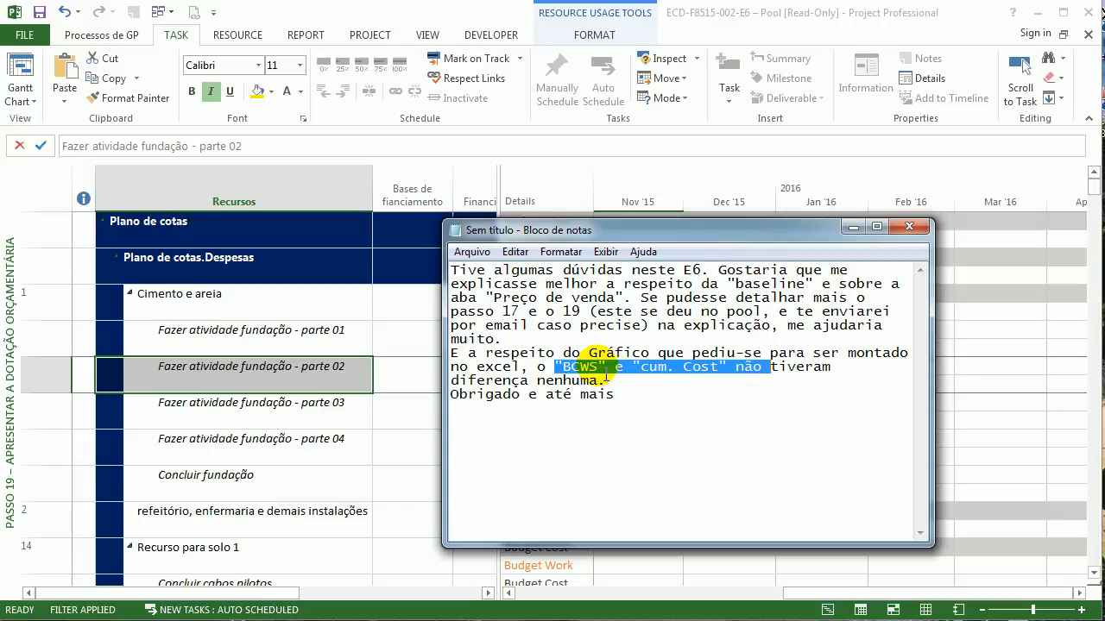
{"action": "double_click", "coordinate": [580, 367]}
{"action": "mouse_move", "coordinate": [607, 371]}
{"action": "left_mouse_down"}
{"action": "mouse_move", "coordinate": [604, 381]}
{"action": "mouse_move", "coordinate": [615, 369]}
{"action": "left_mouse_up"}
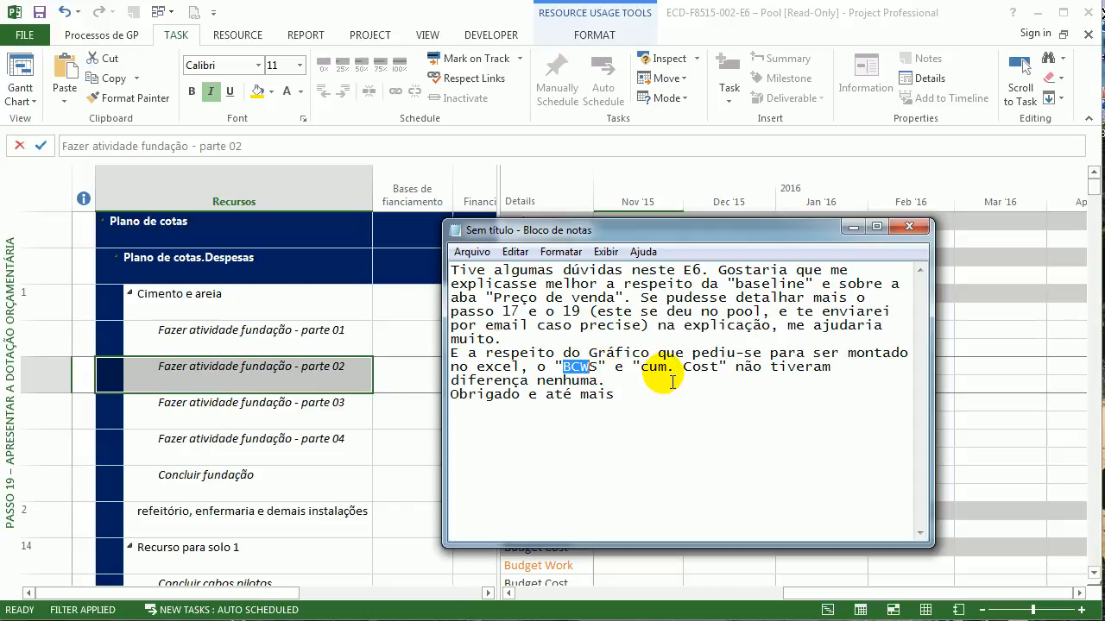
{"action": "left_click_drag", "start_coordinate": [641, 368], "coordinate": [729, 378]}
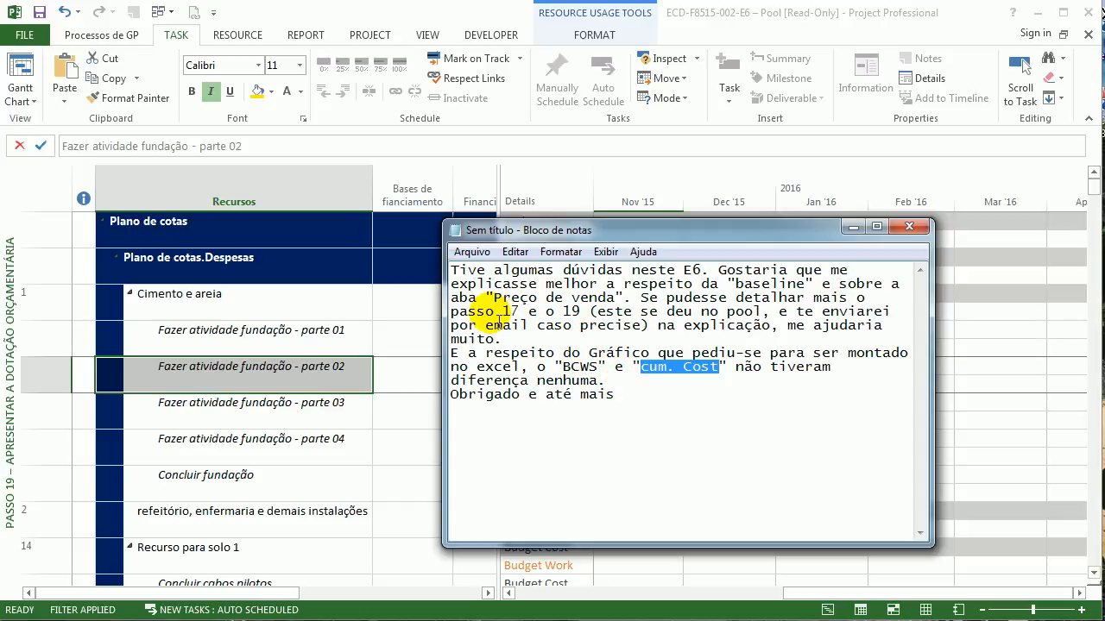
{"action": "left_click_drag", "start_coordinate": [529, 312], "coordinate": [477, 312]}
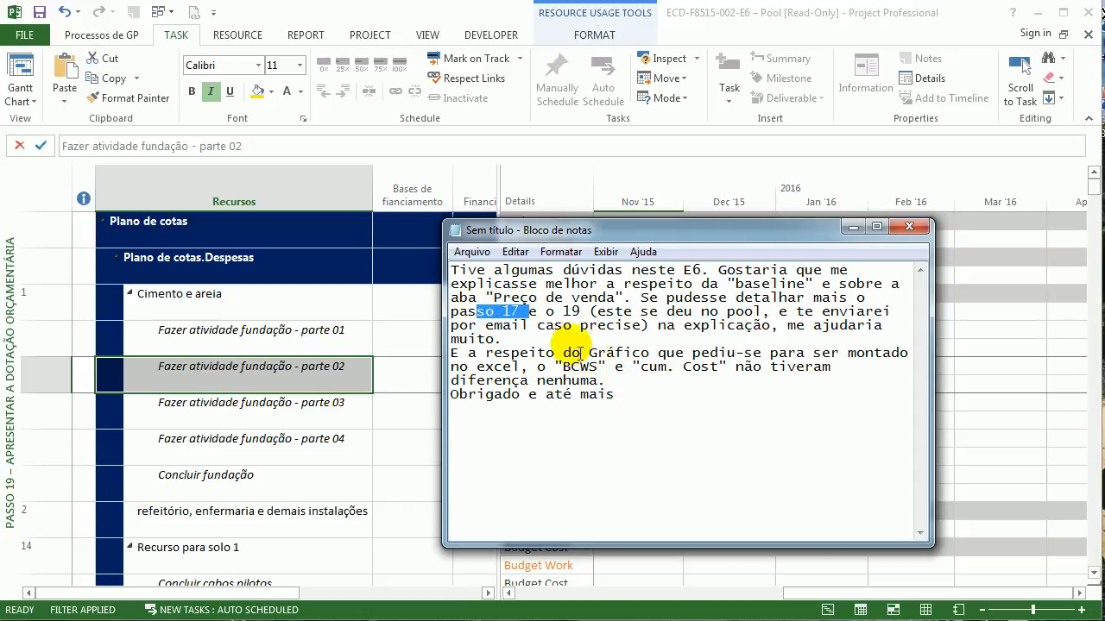
{"action": "left_click_drag", "start_coordinate": [565, 312], "coordinate": [631, 313]}
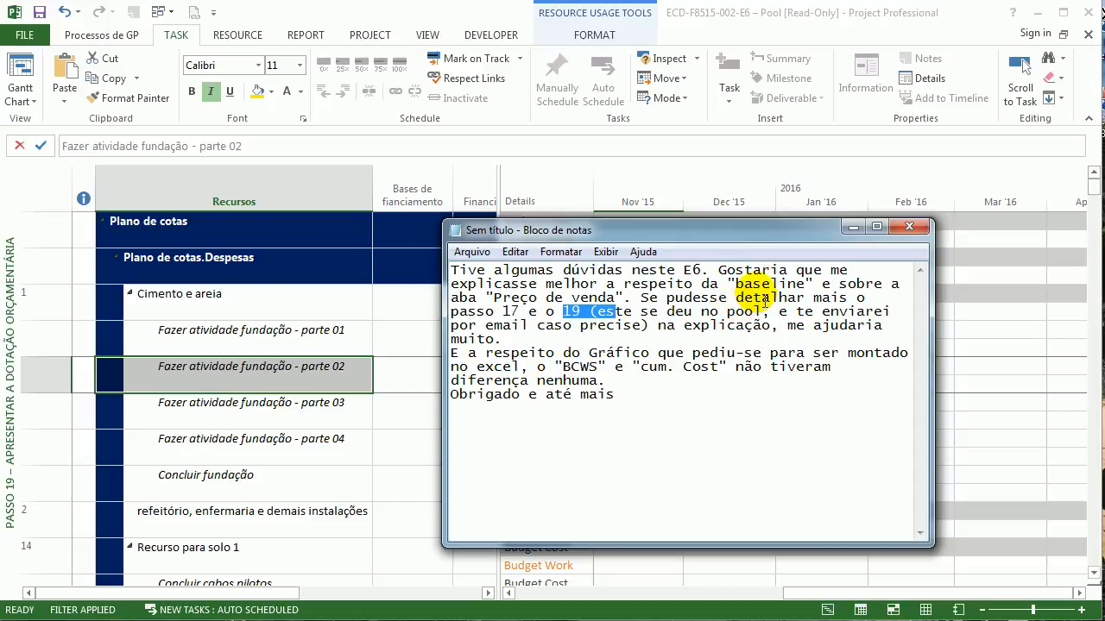
{"action": "left_click_drag", "start_coordinate": [727, 284], "coordinate": [864, 285]}
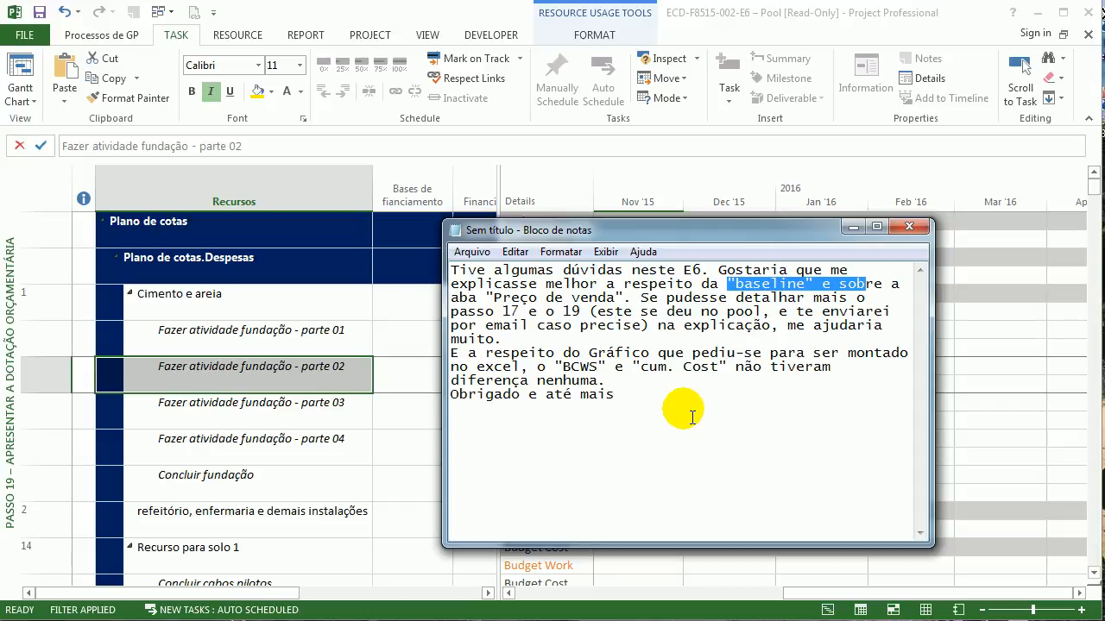
{"action": "left_click_drag", "start_coordinate": [615, 298], "coordinate": [498, 297]}
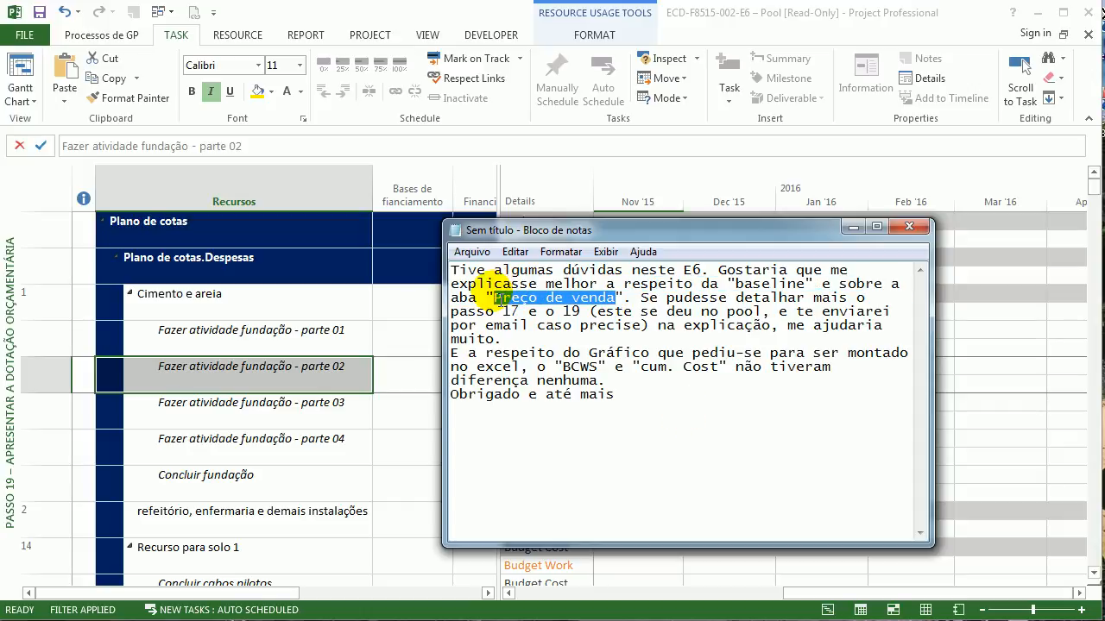